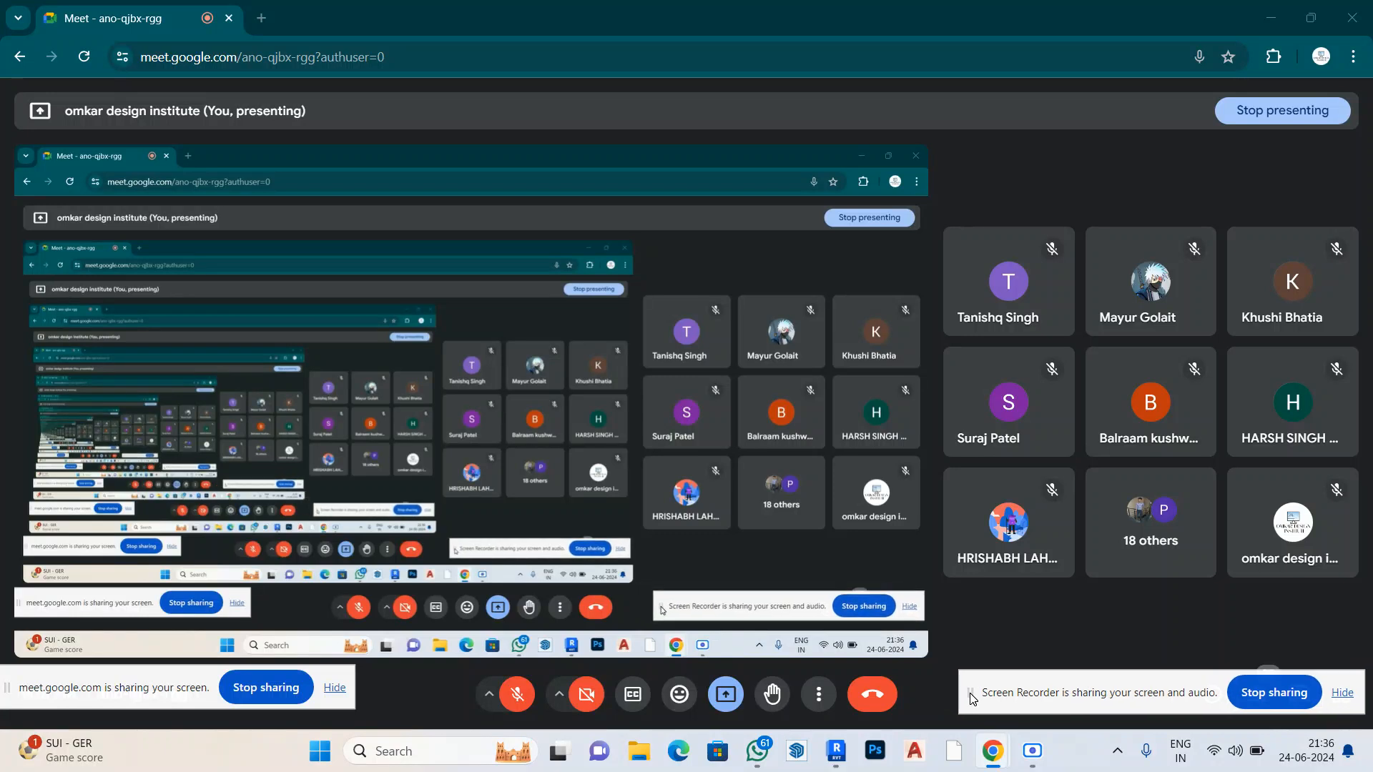
# Unmute the meeting microphone, switch to Revit with its window maximized, and dismiss the notifications covering the Level 0 floor plan
pyautogui.click(515, 696)
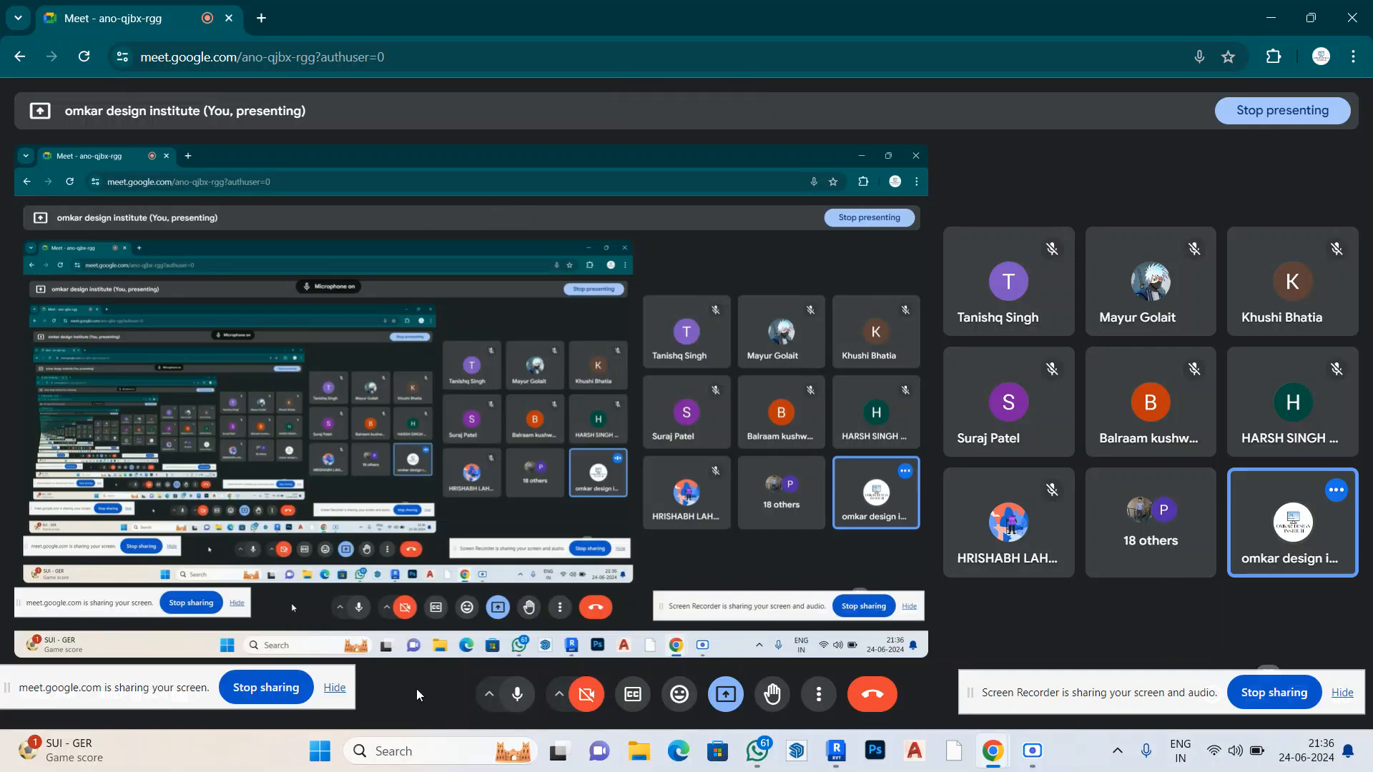
pyautogui.click(845, 754)
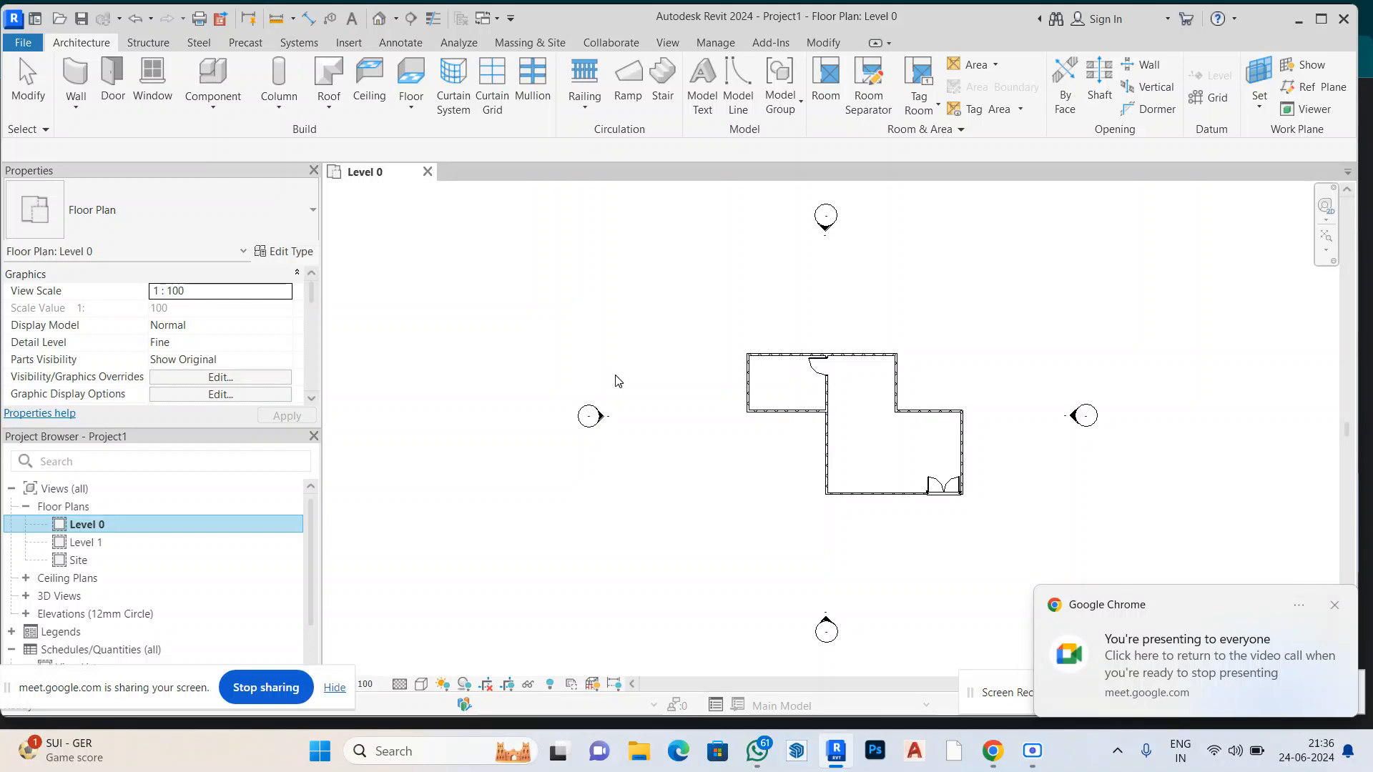
pyautogui.click(1344, 605)
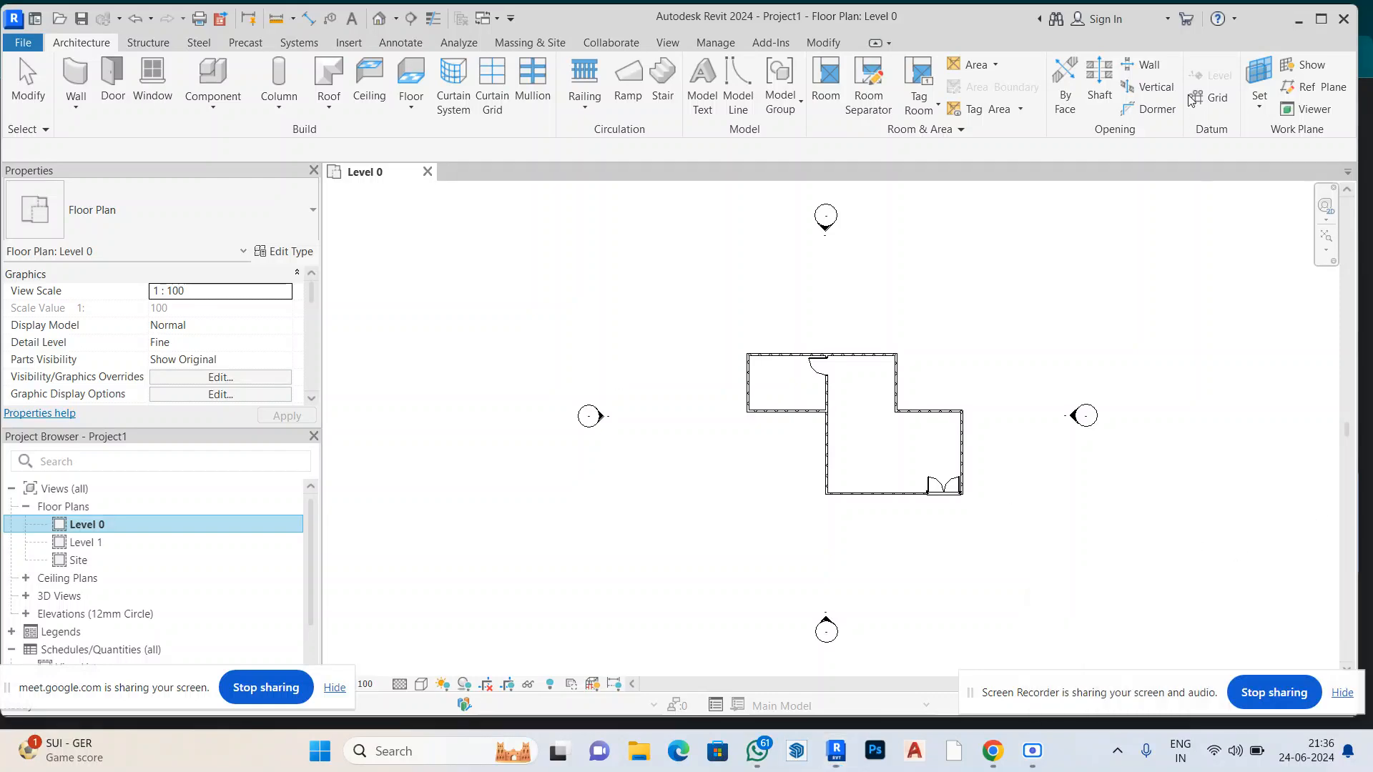
pyautogui.click(1324, 20)
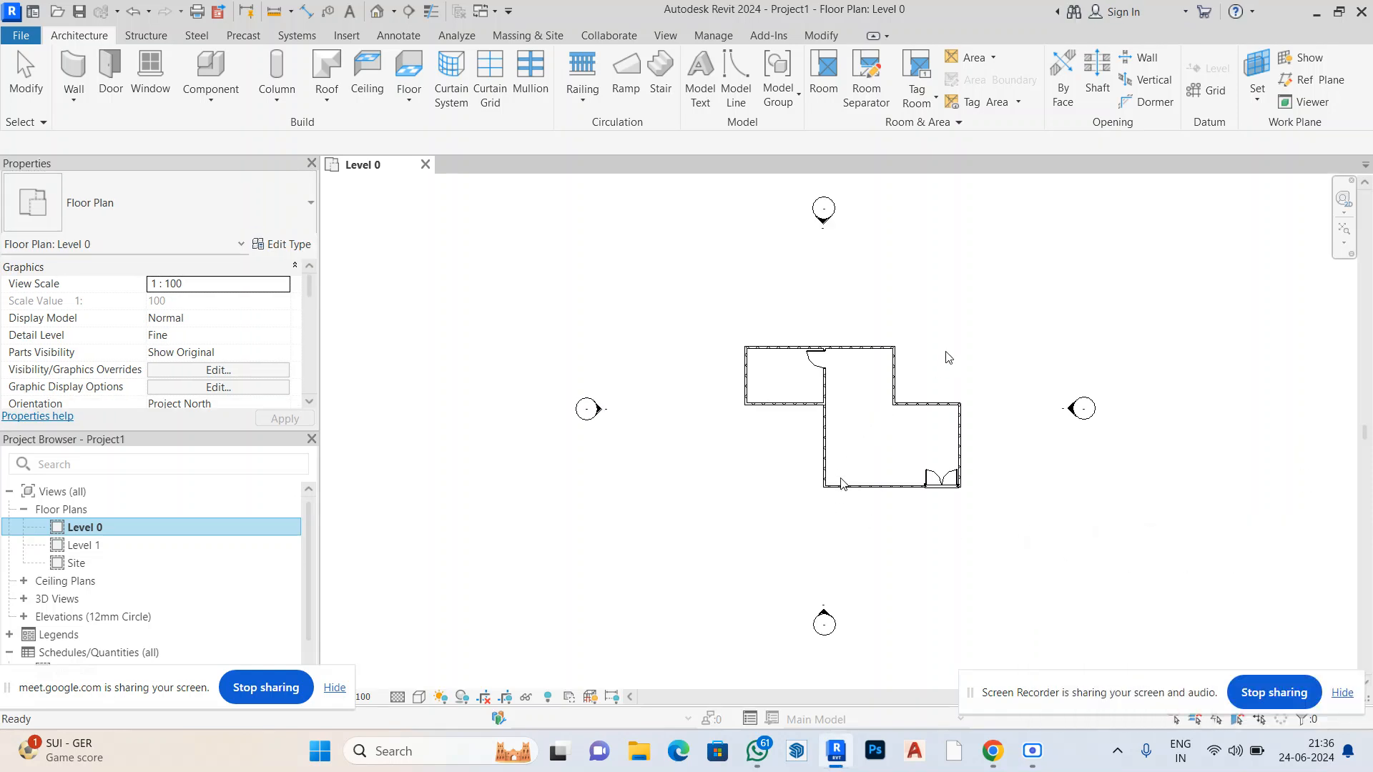
pyautogui.scroll(2, 945, 352)
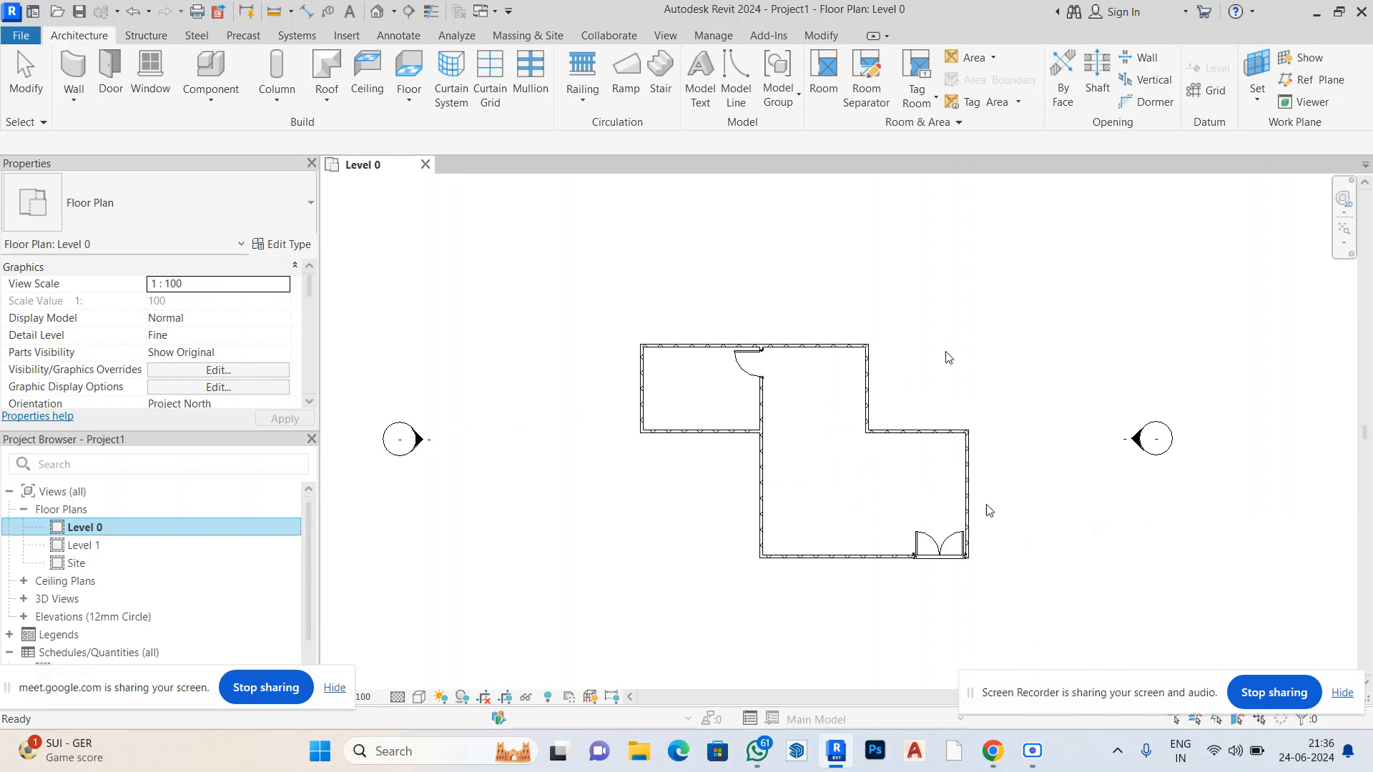
pyautogui.scroll(2, 1013, 527)
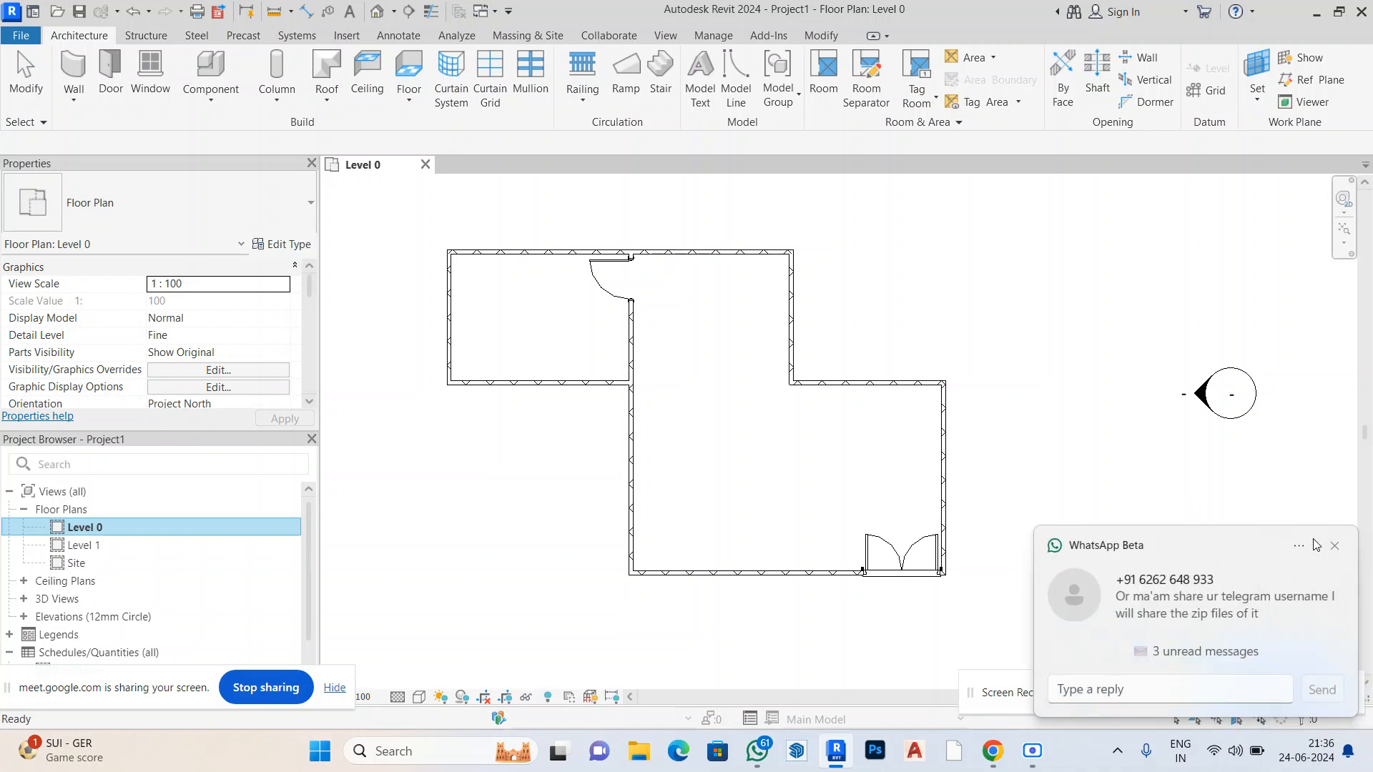
pyautogui.click(1334, 548)
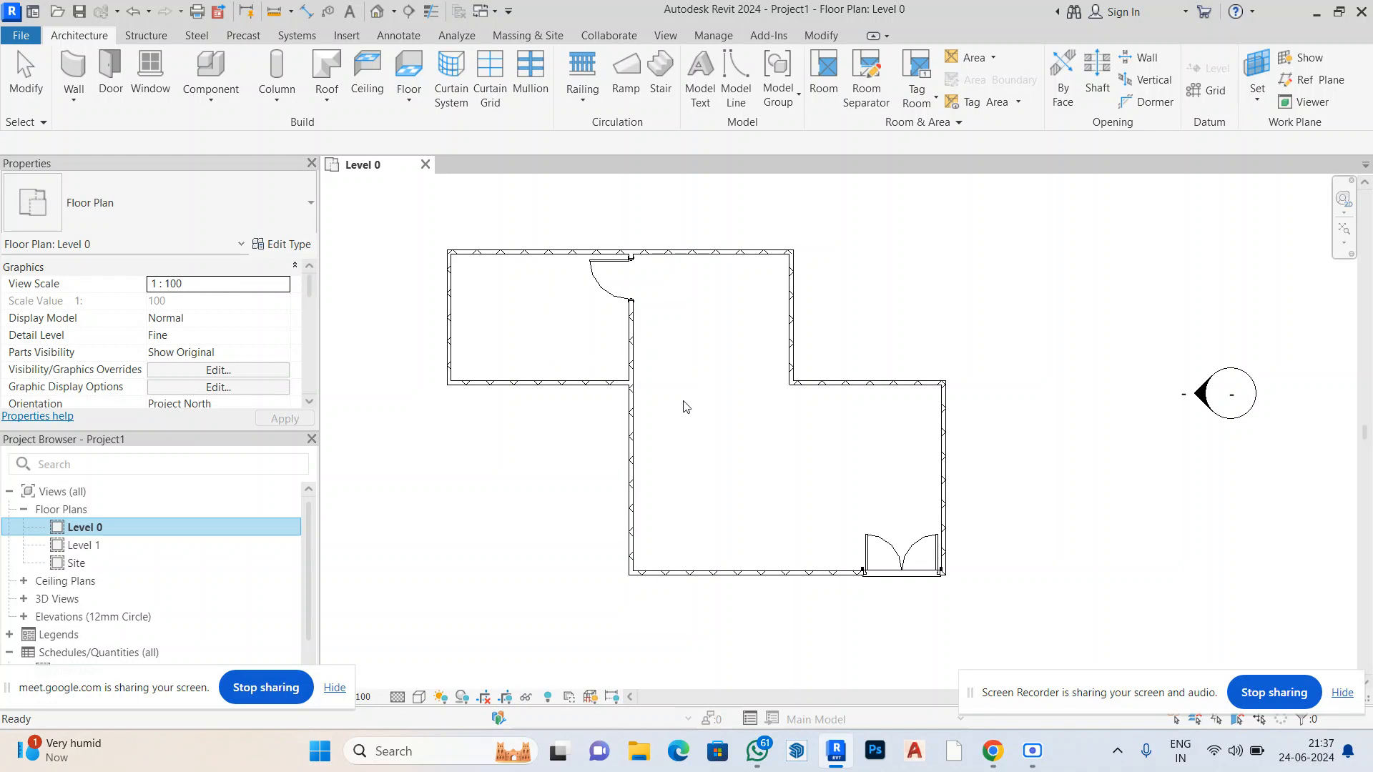
pyautogui.click(1119, 750)
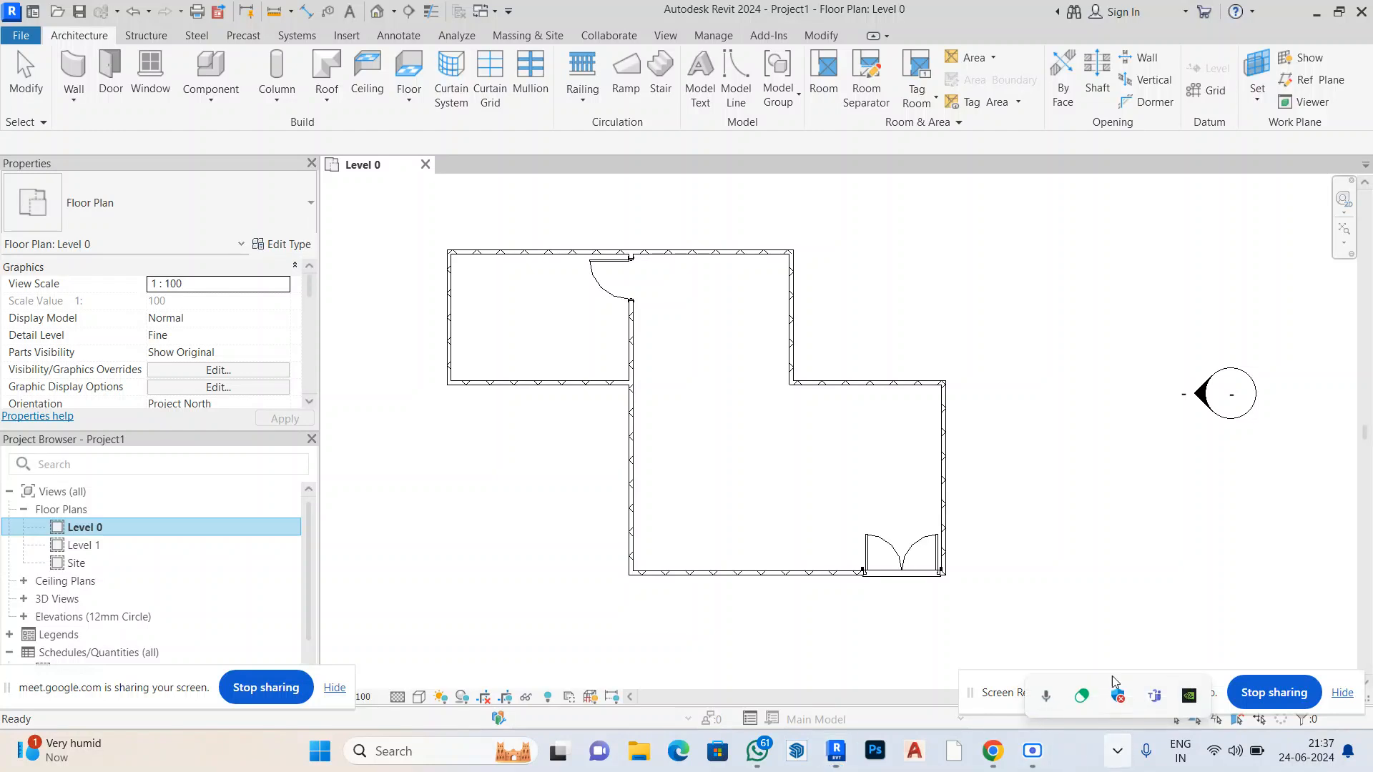
pyautogui.click(1104, 581)
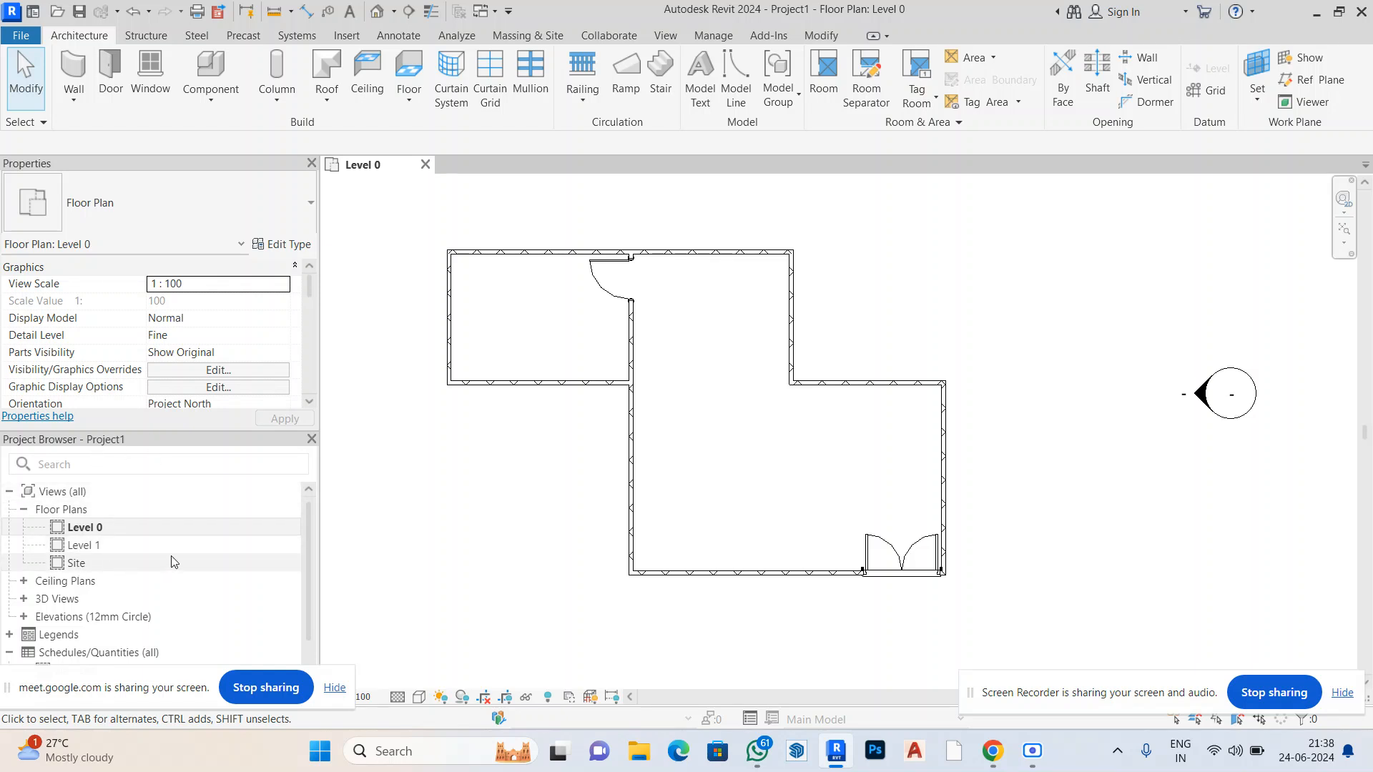
# Delete the View List schedule from the project's Schedules/Quantities
pyautogui.scroll(-3, 172, 561)
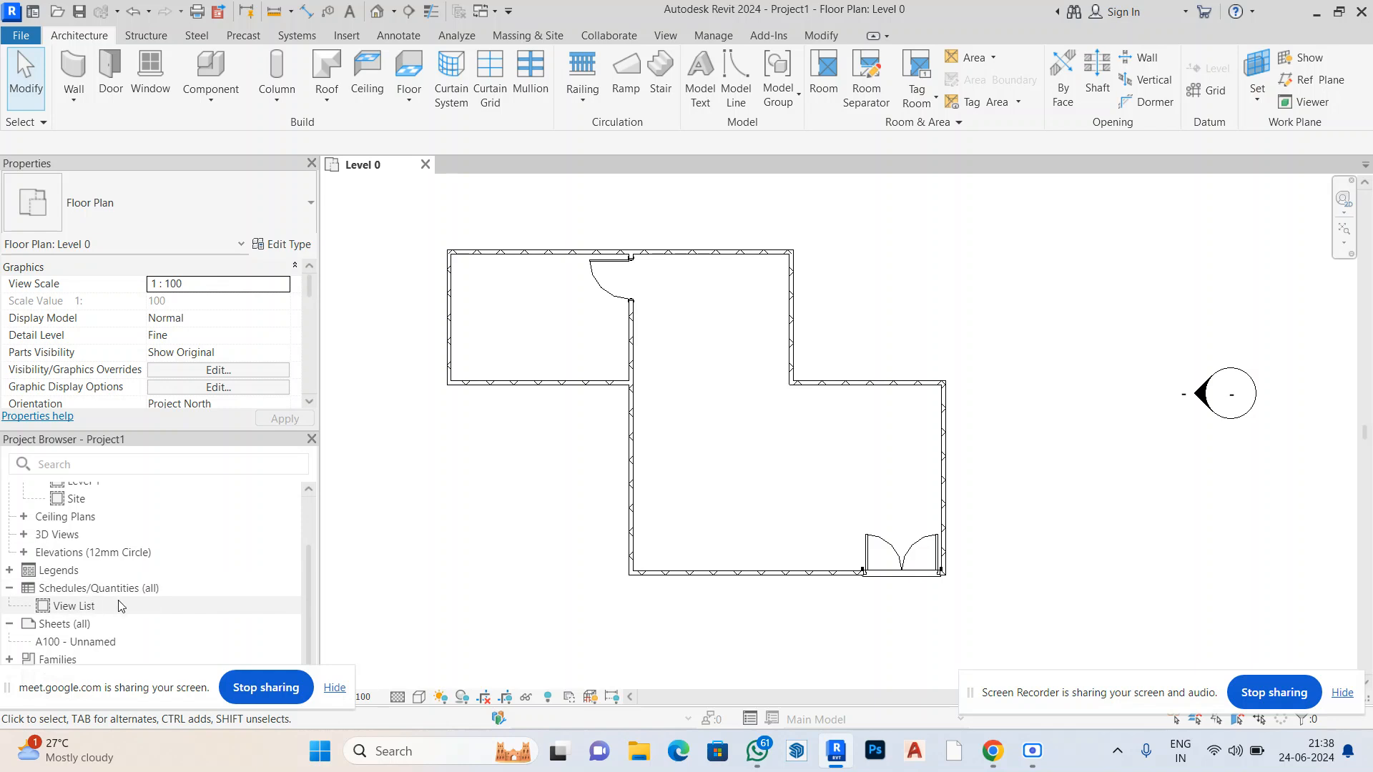
pyautogui.click(9, 587)
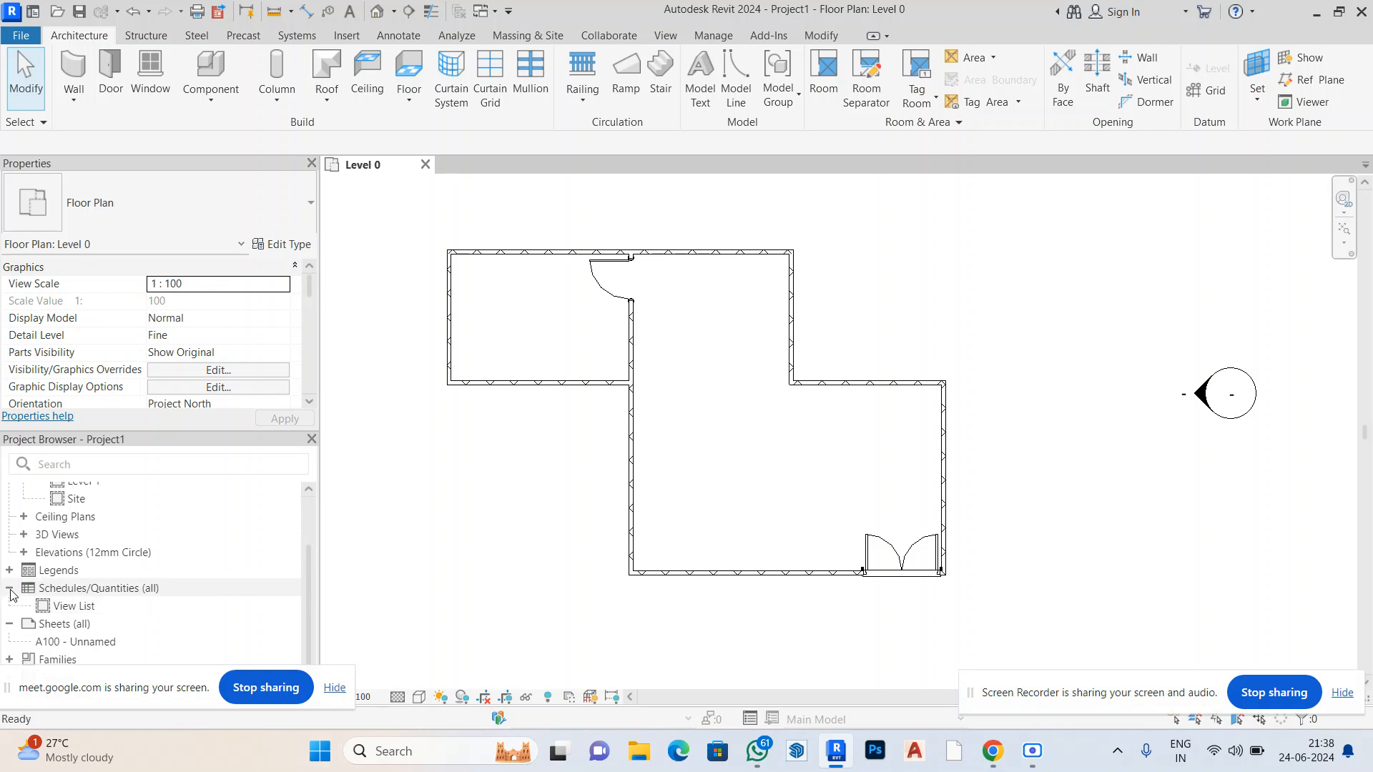
pyautogui.click(84, 608)
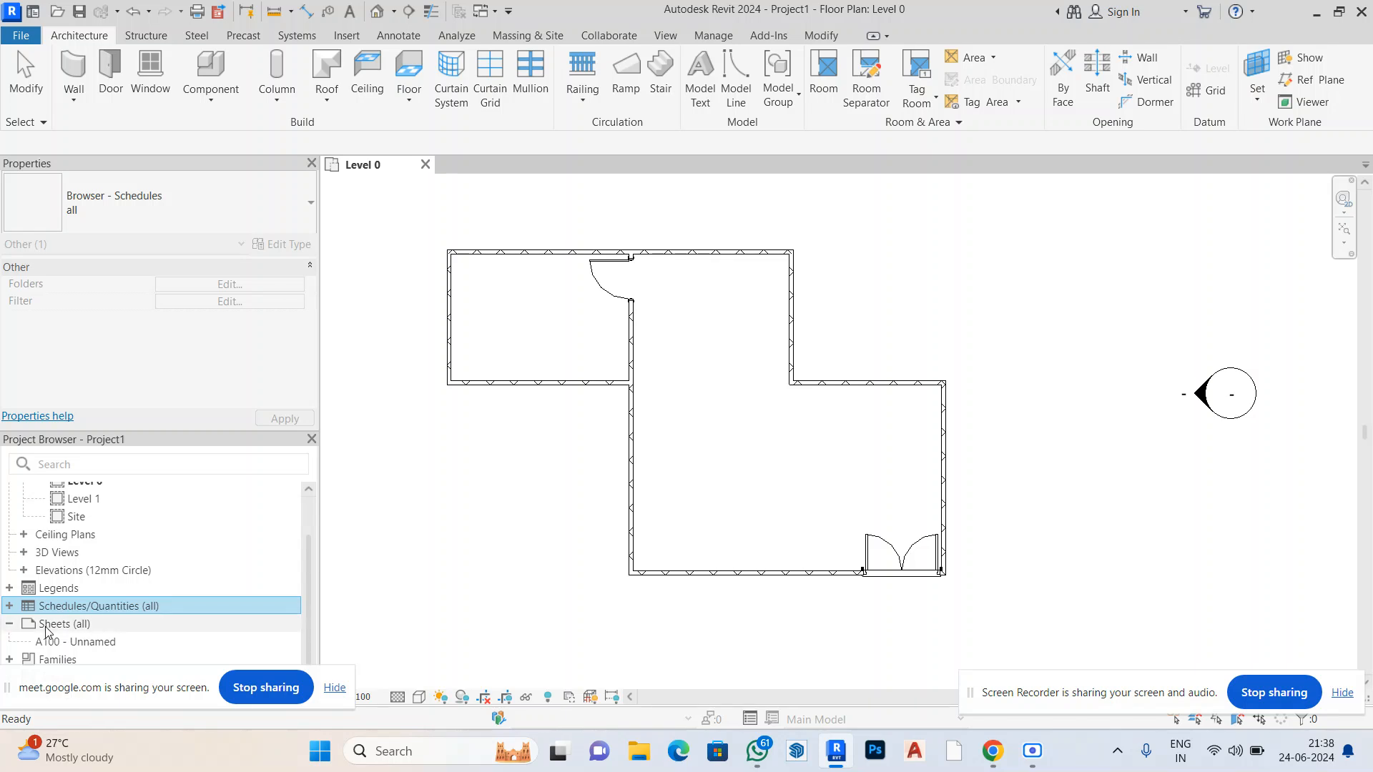
pyautogui.click(10, 607)
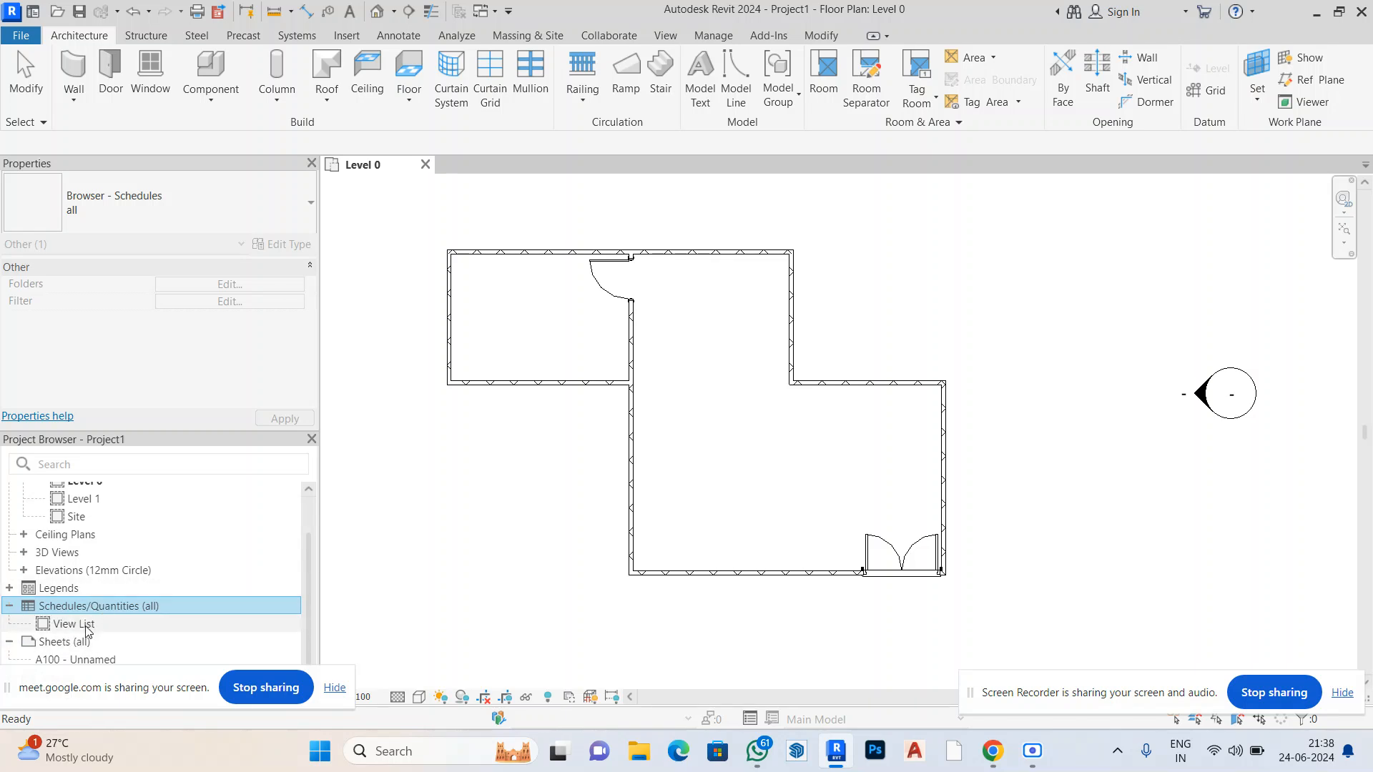
pyautogui.rightClick(84, 628)
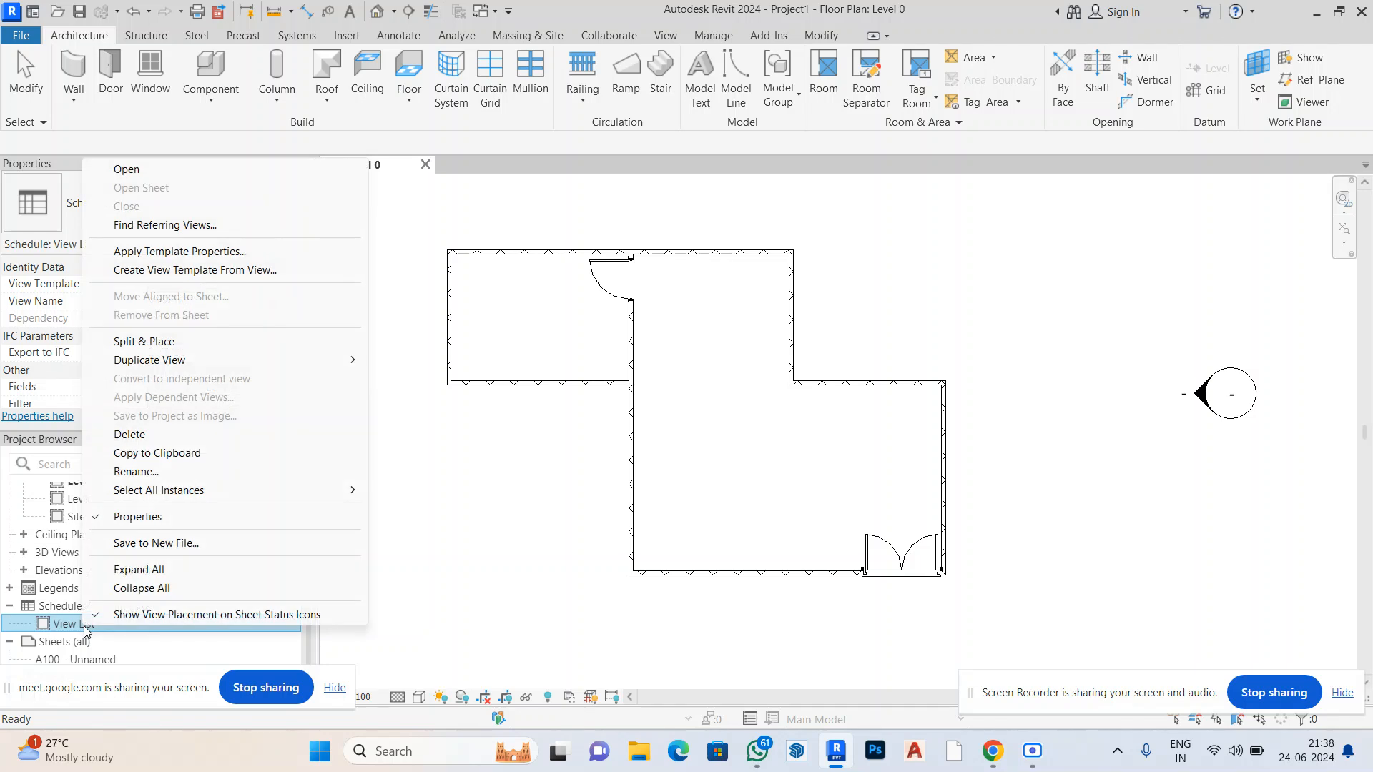
pyautogui.click(138, 434)
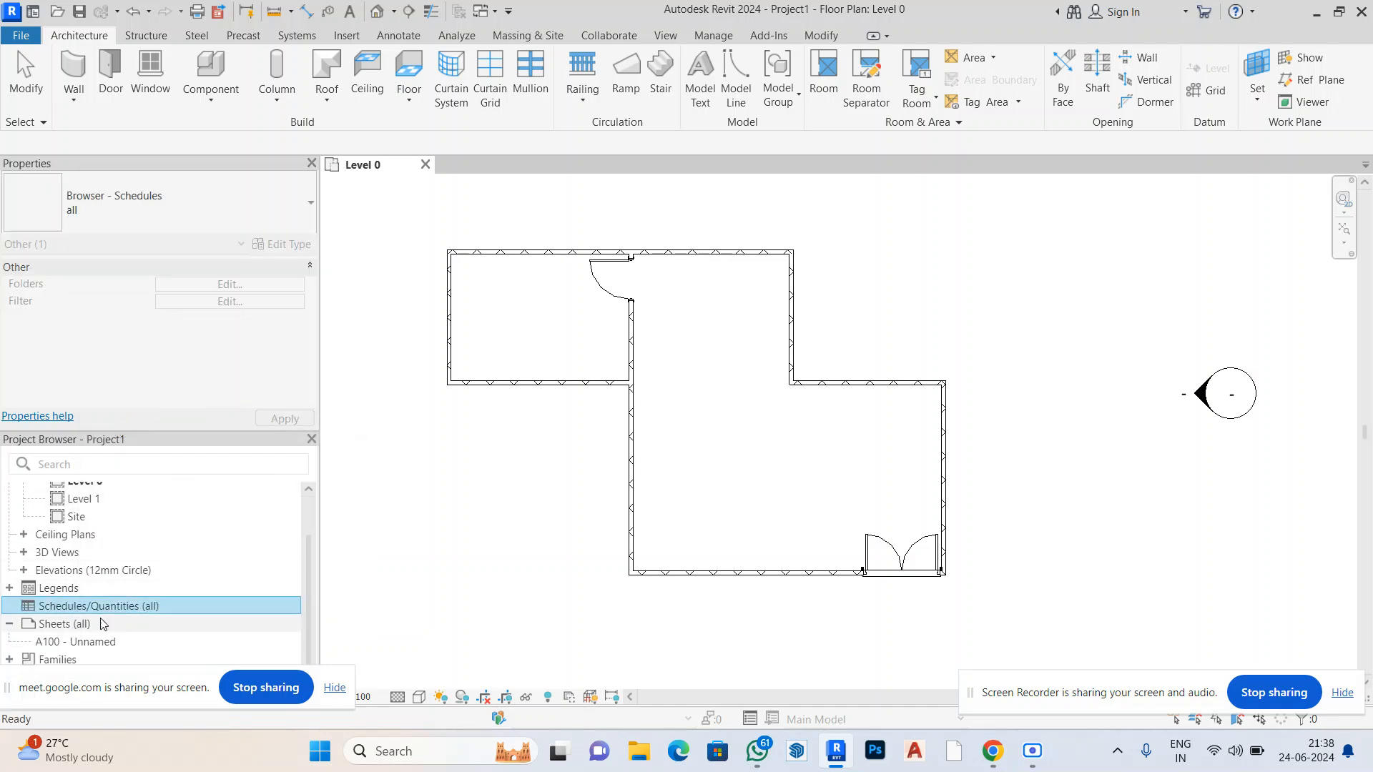
pyautogui.click(75, 641)
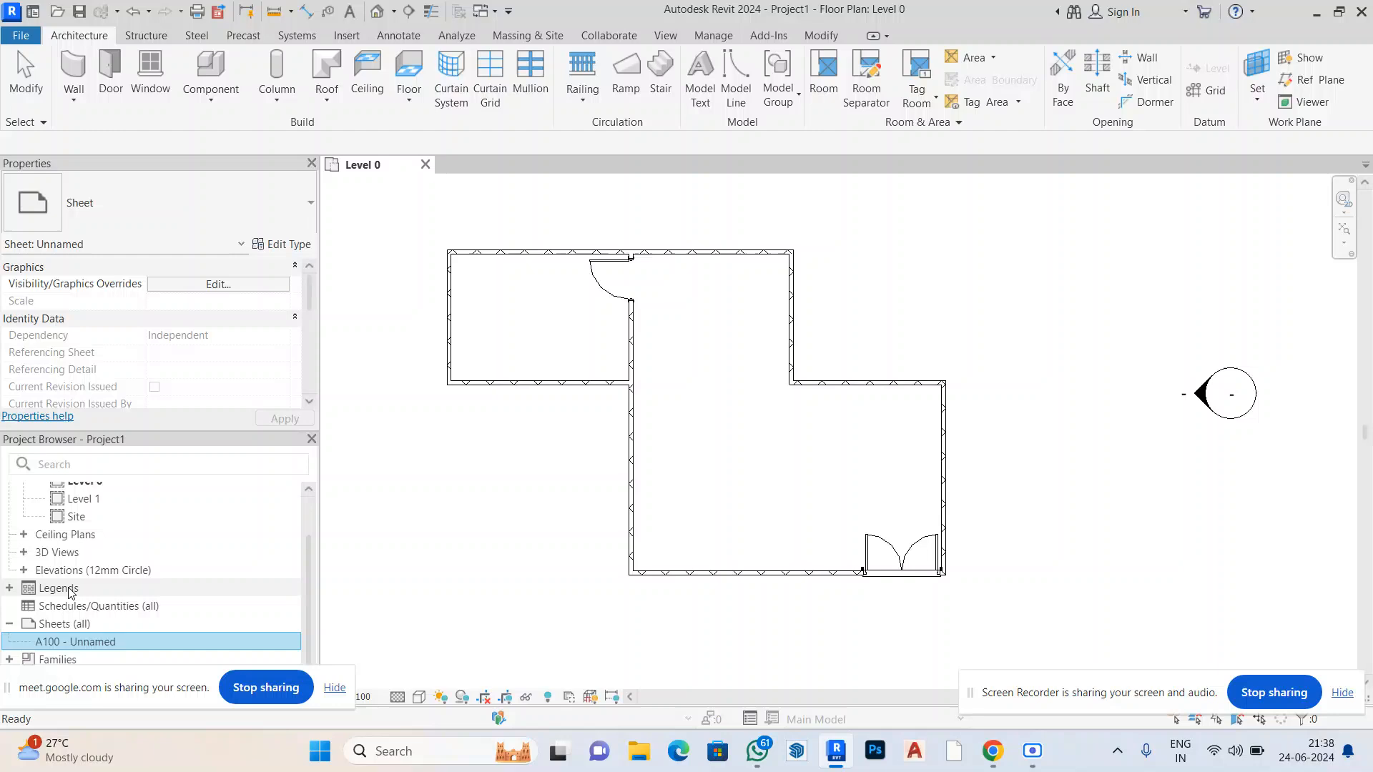
pyautogui.click(70, 588)
pyautogui.click(70, 607)
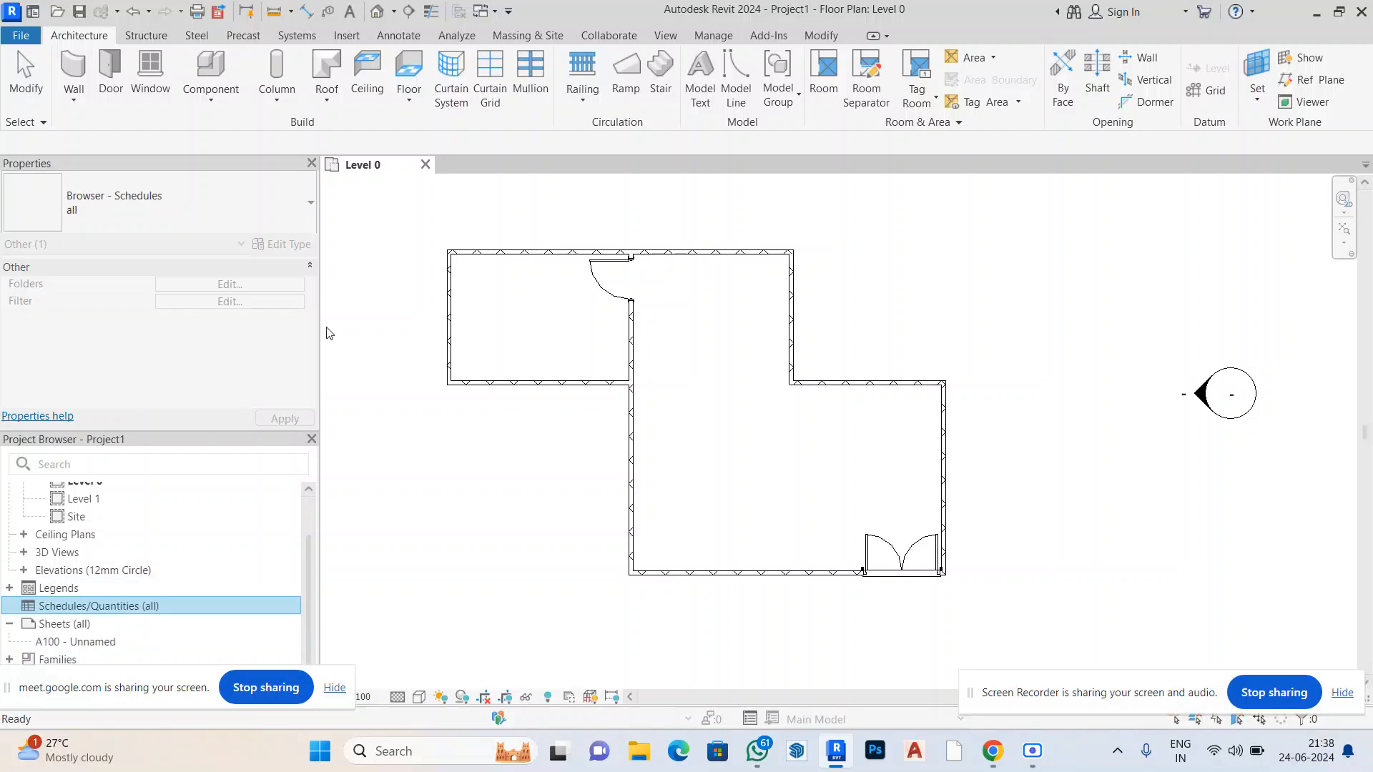
pyautogui.scroll(2, 694, 257)
pyautogui.scroll(-3, 668, 263)
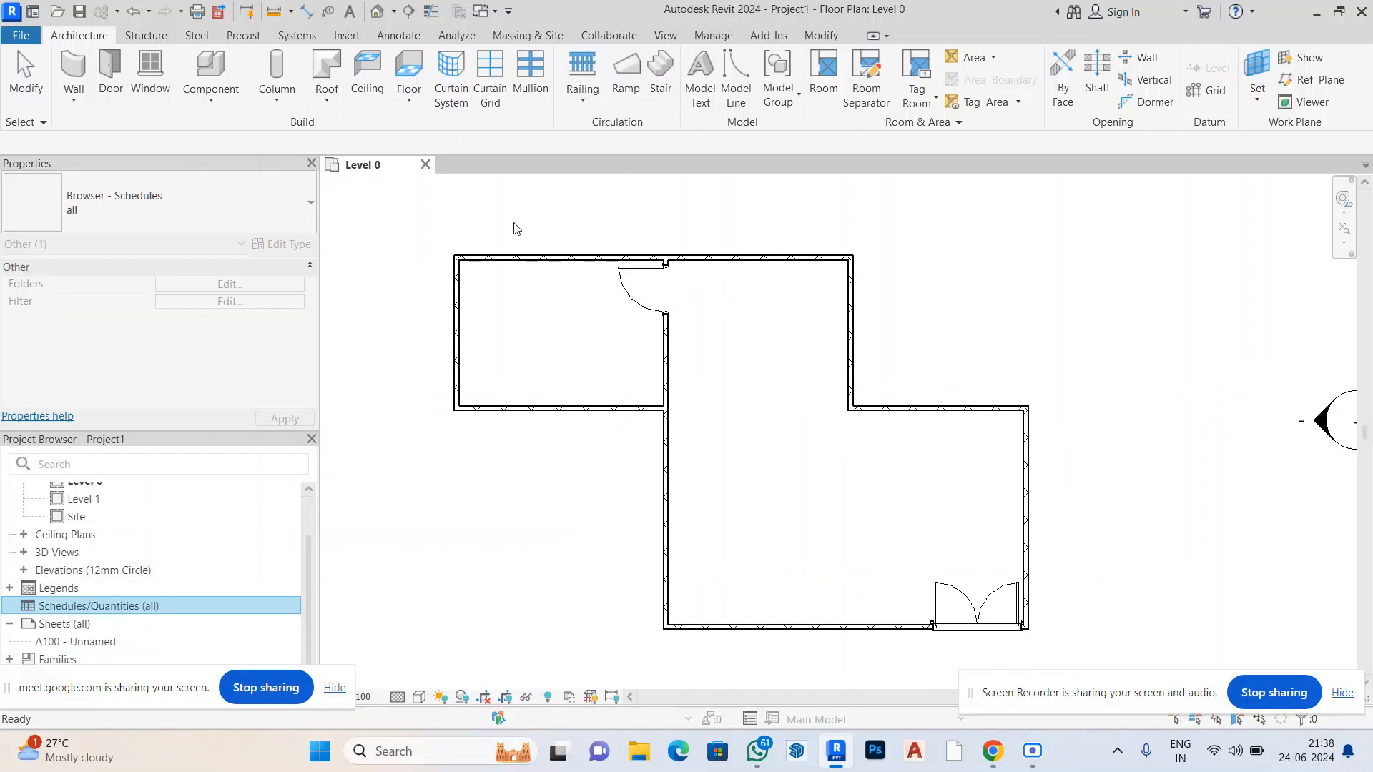
pyautogui.scroll(2, 479, 261)
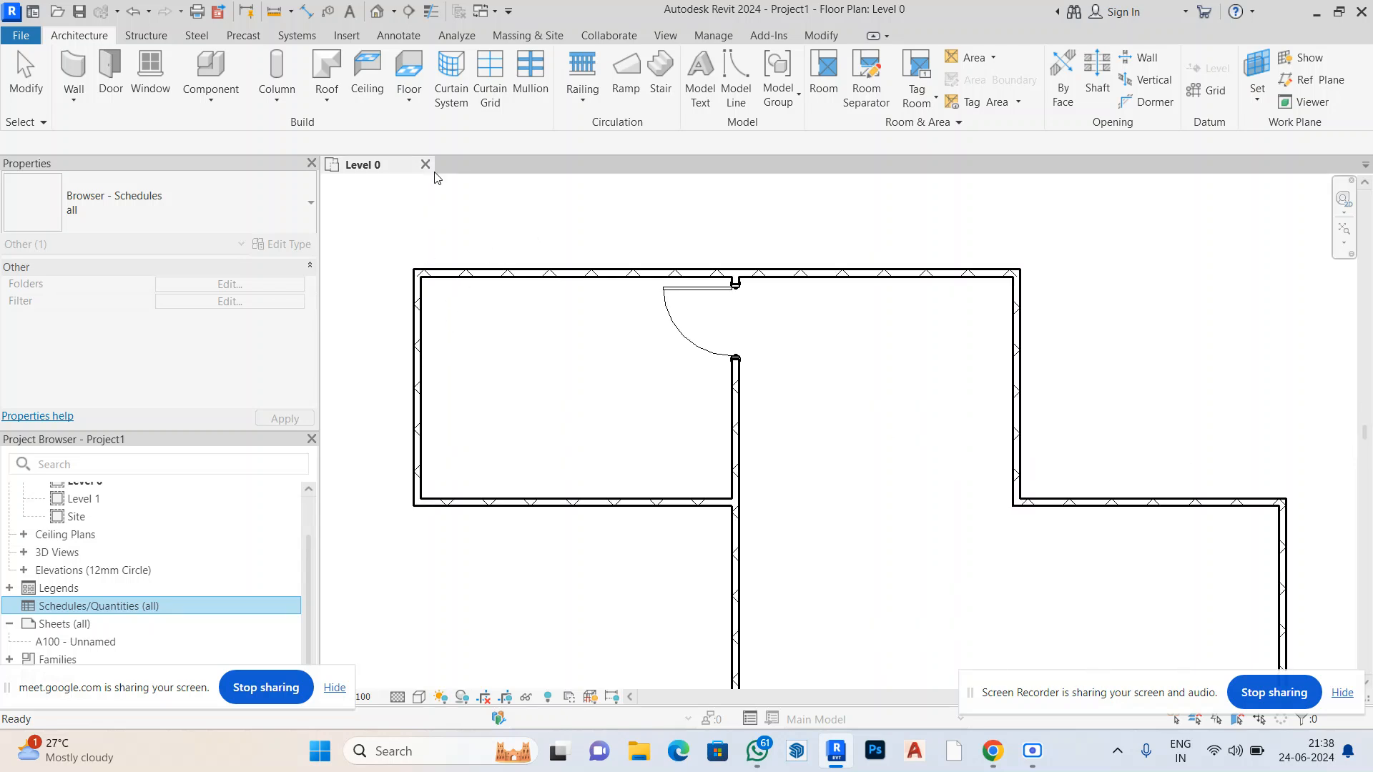
# Start a new Schedule/Quantities and keep its category filter on Architecture
pyautogui.click(667, 36)
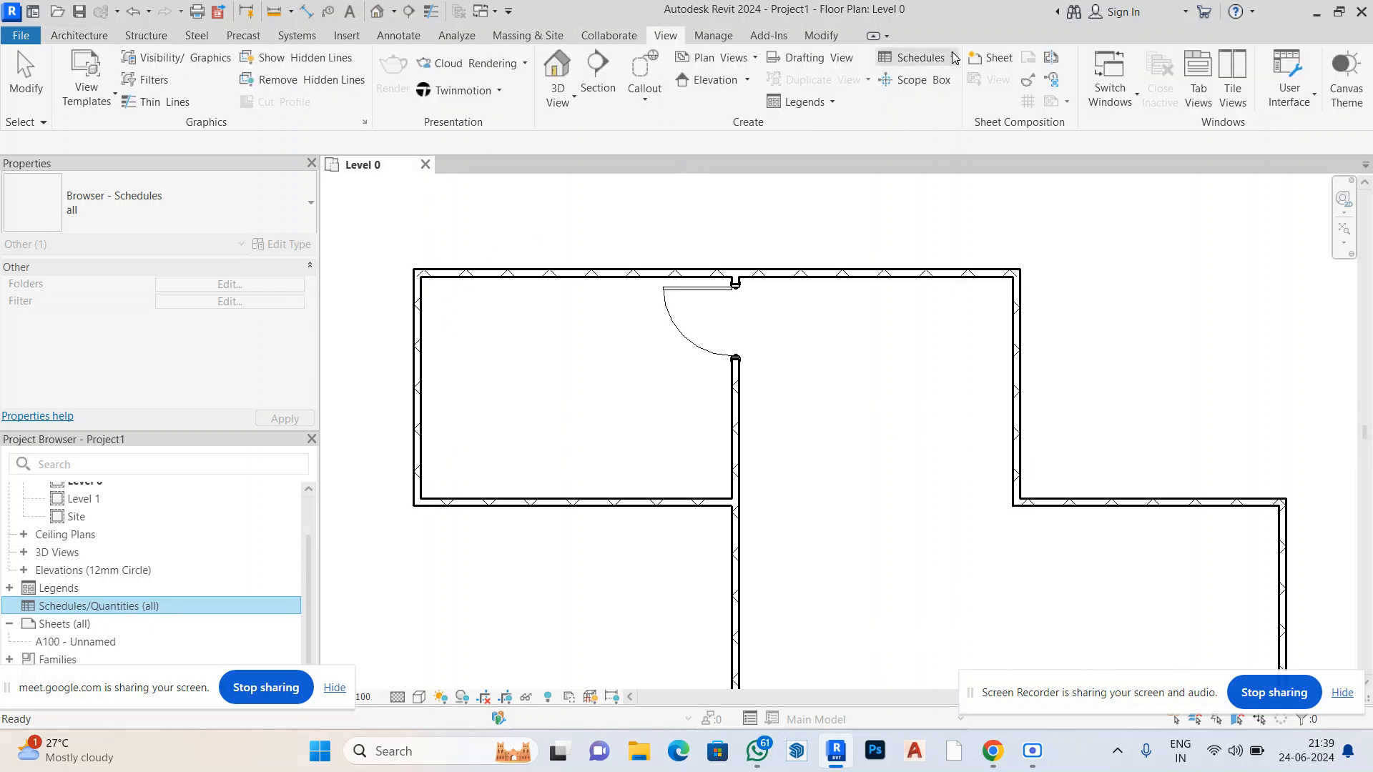
pyautogui.click(954, 59)
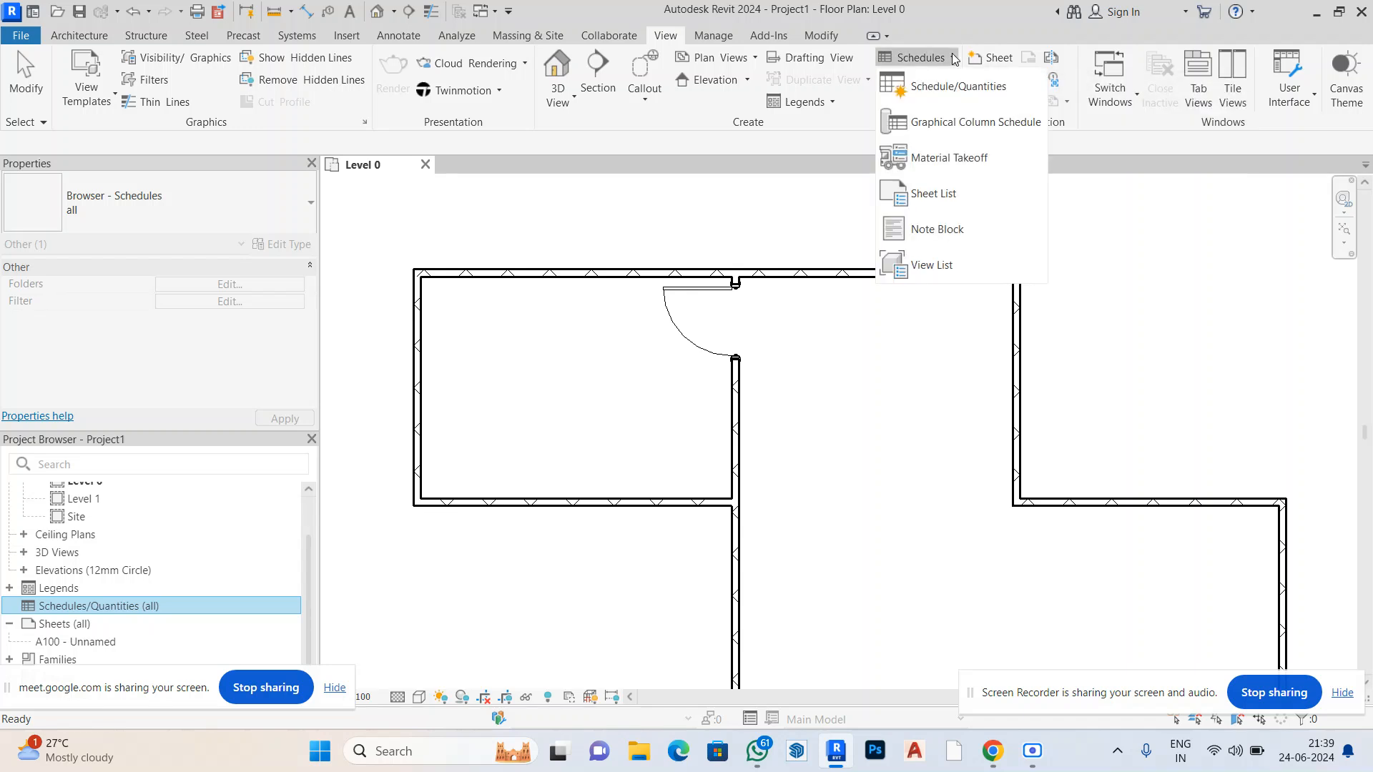
pyautogui.click(945, 101)
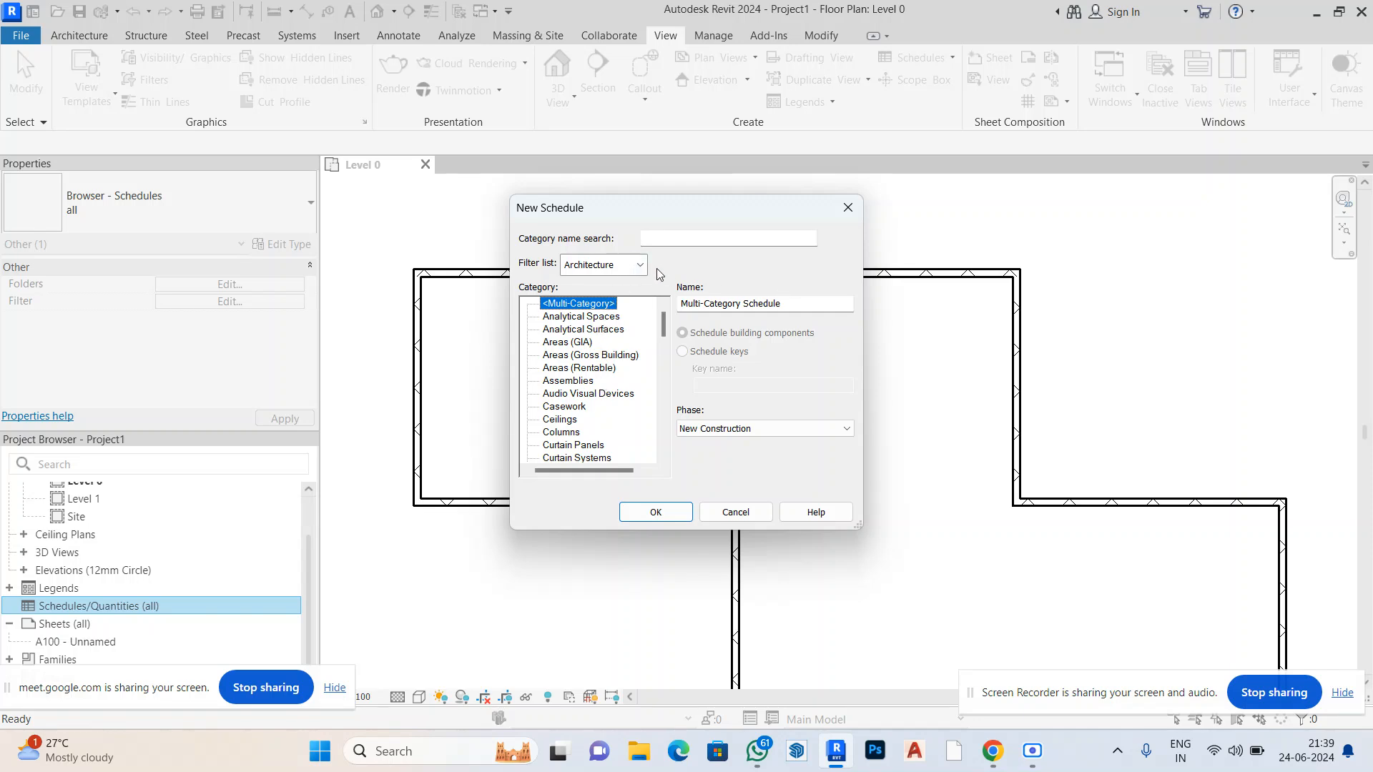
pyautogui.click(623, 264)
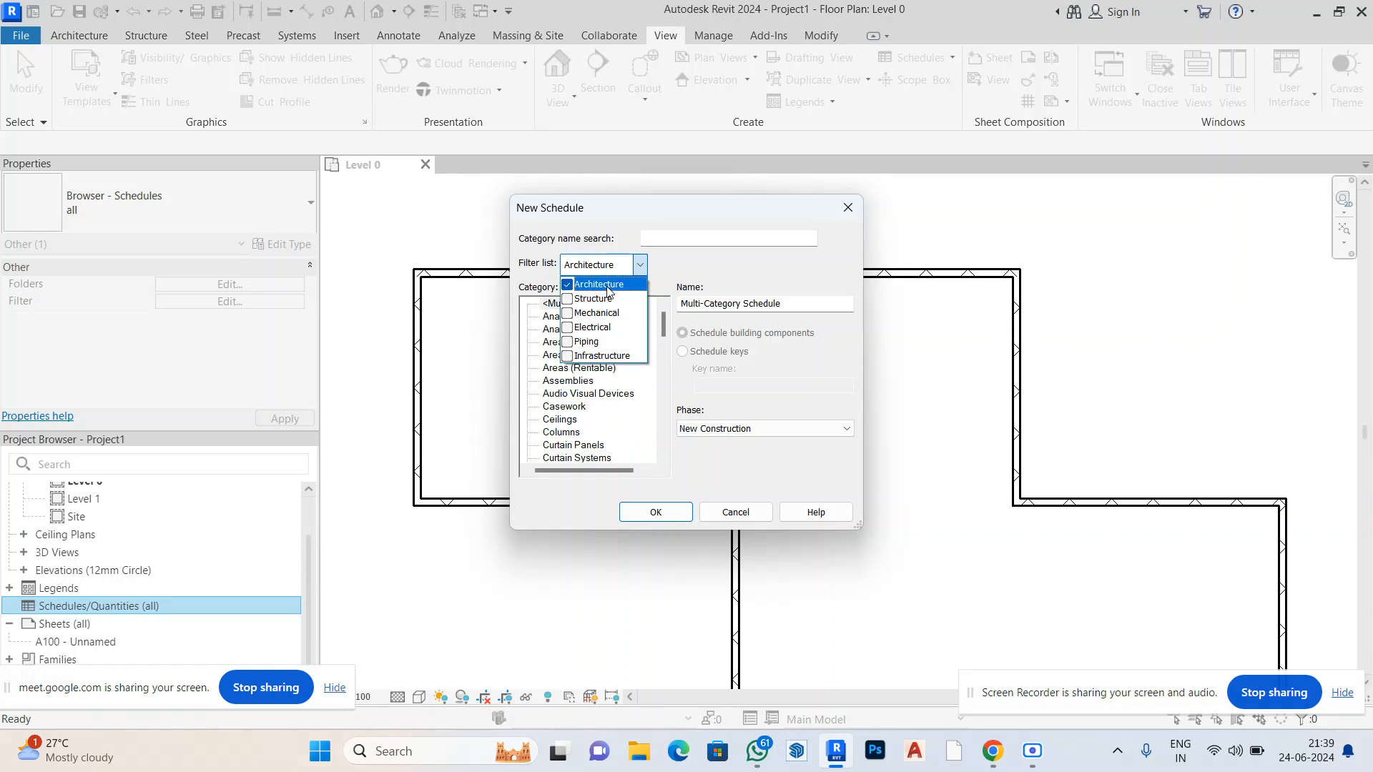
pyautogui.click(568, 269)
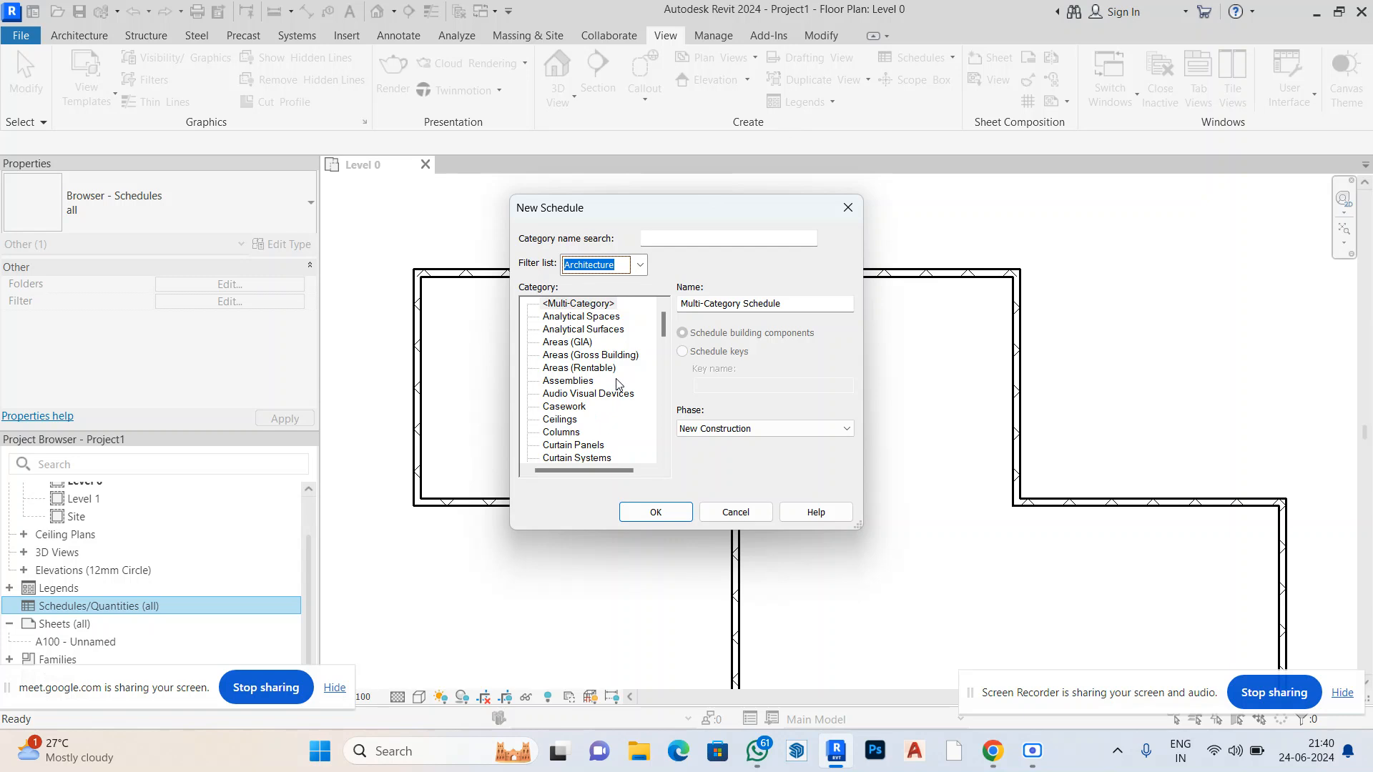
# Create a Door Schedule for the Doors category, set to building components and the New Construction phase
pyautogui.scroll(-2, 616, 384)
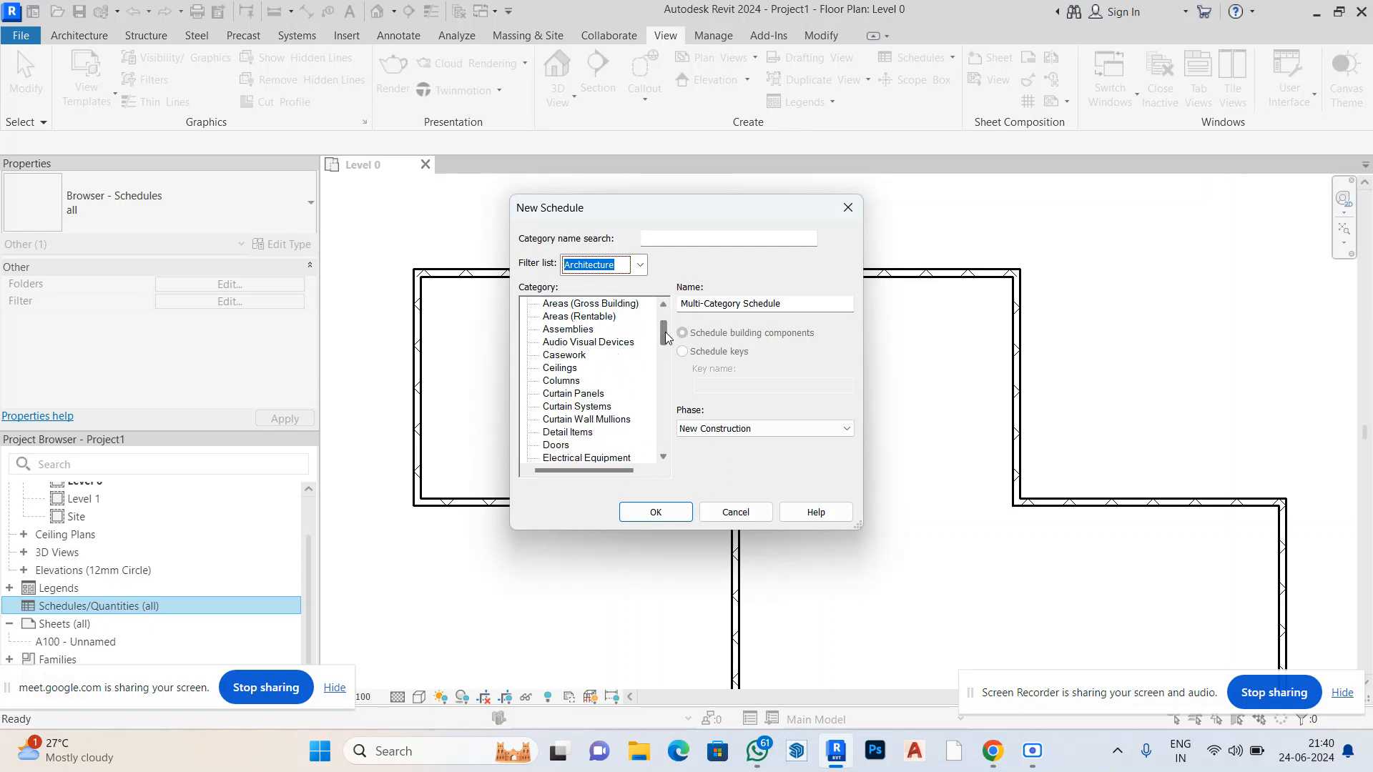
pyautogui.moveTo(664, 330); pyautogui.dragTo(658, 459)
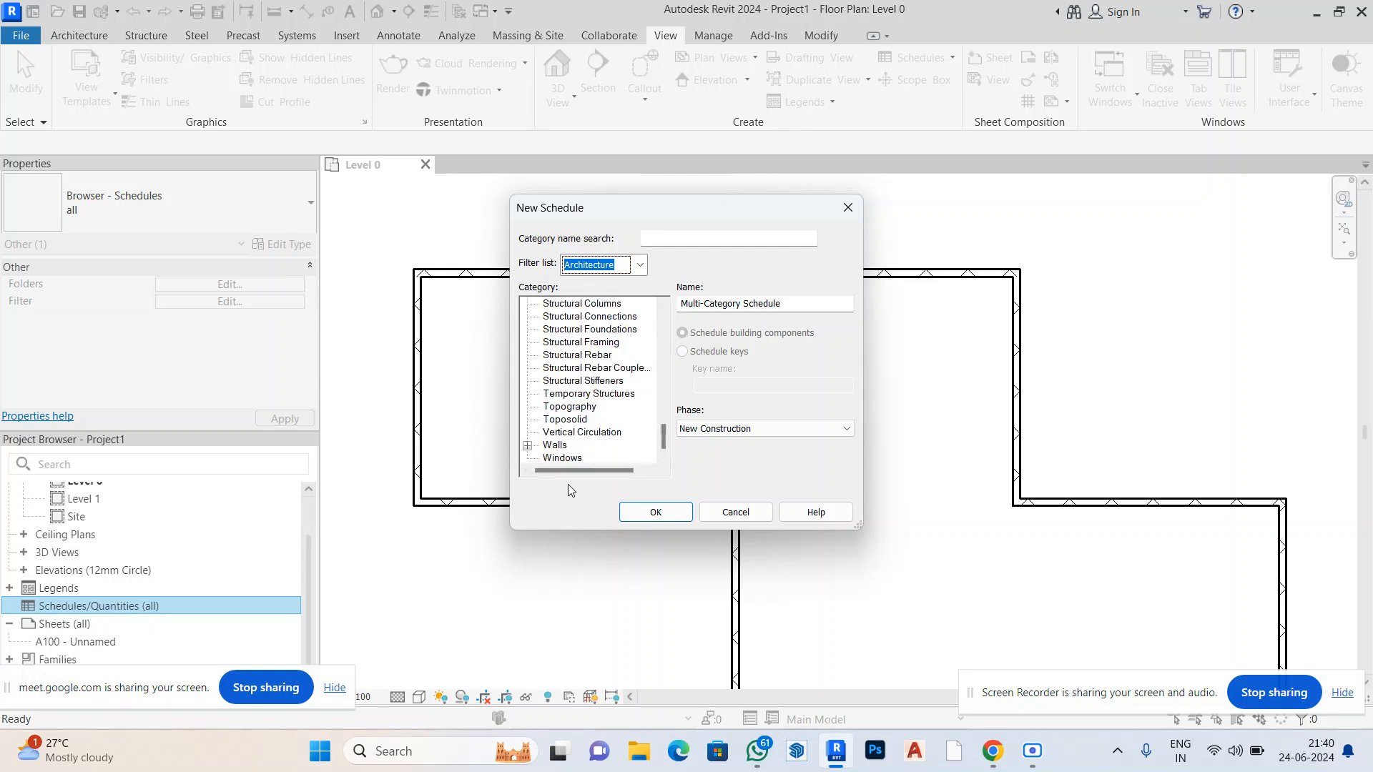
pyautogui.scroll(1, 578, 460)
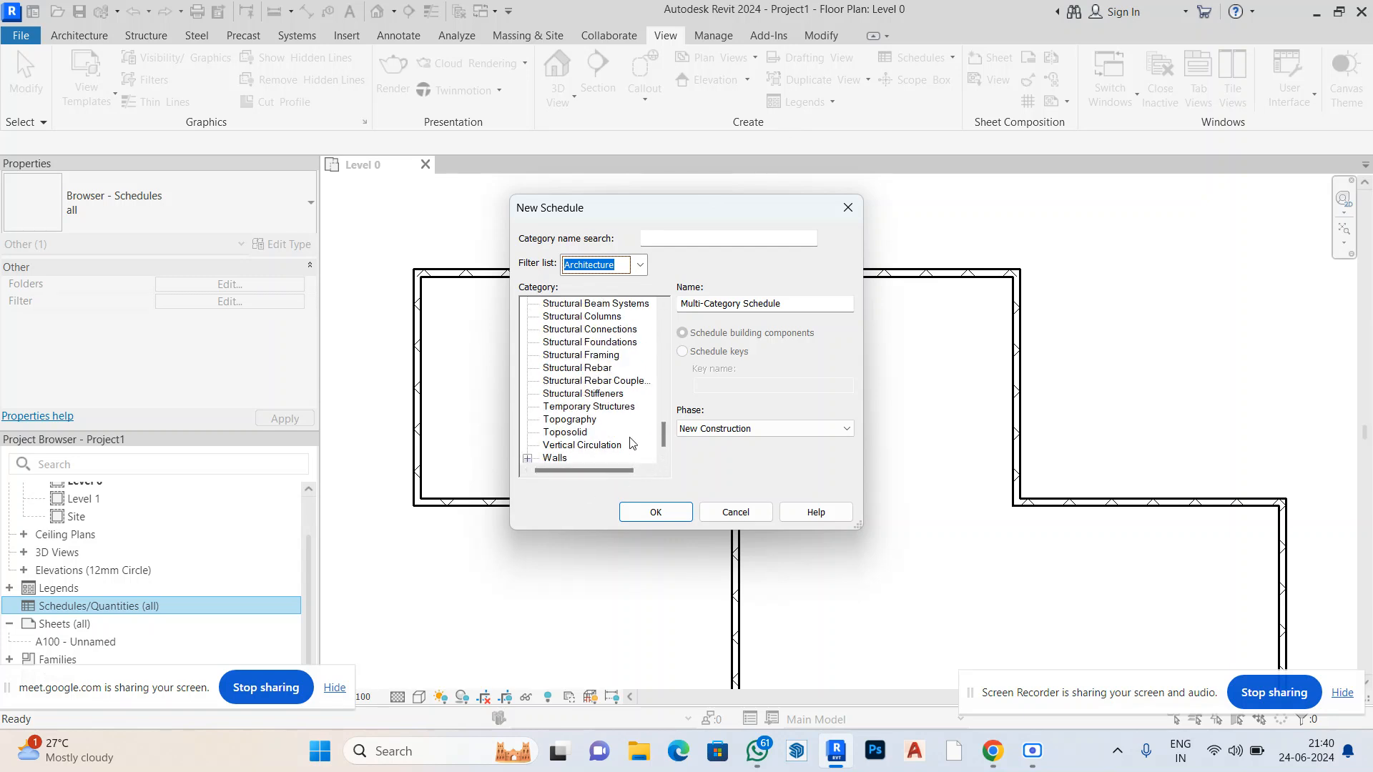
pyautogui.moveTo(661, 442); pyautogui.dragTo(664, 318)
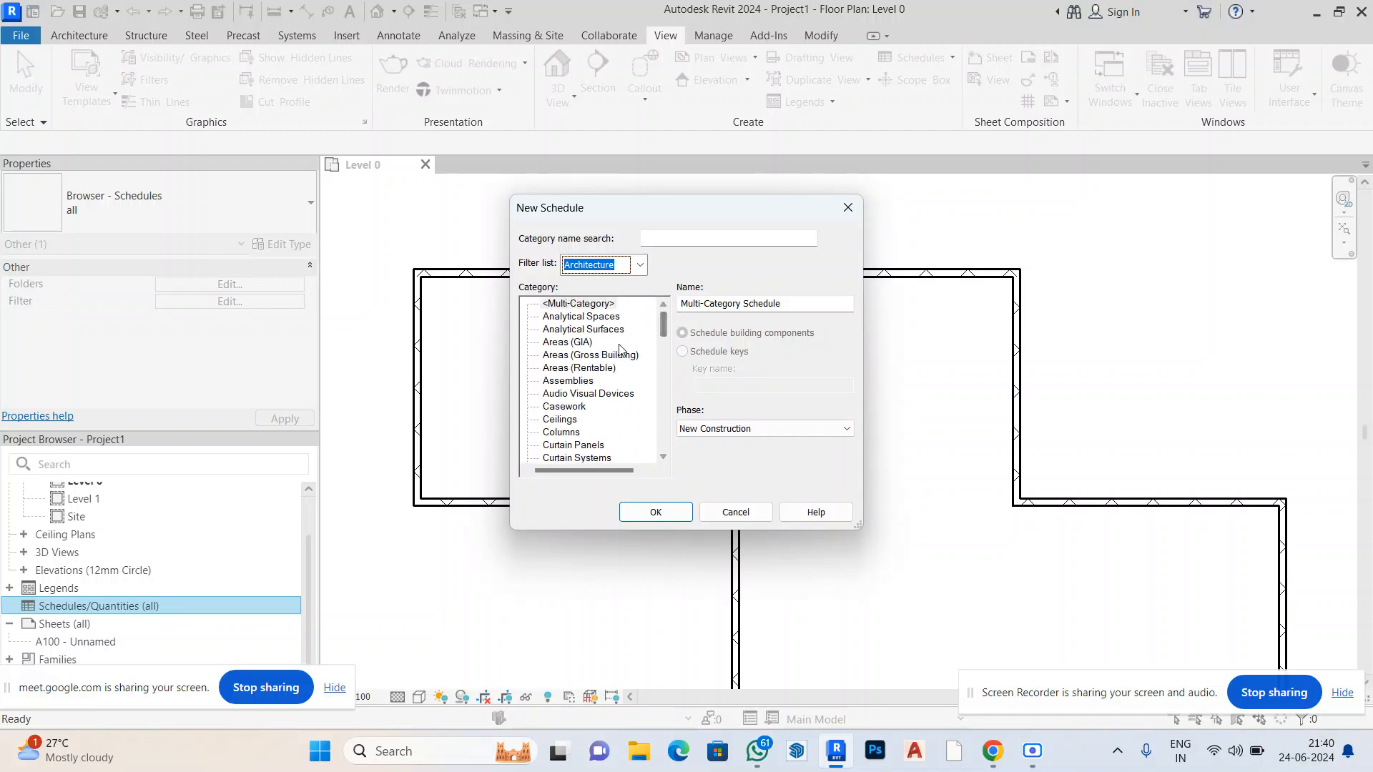
pyautogui.scroll(-2, 583, 401)
pyautogui.scroll(-1, 583, 401)
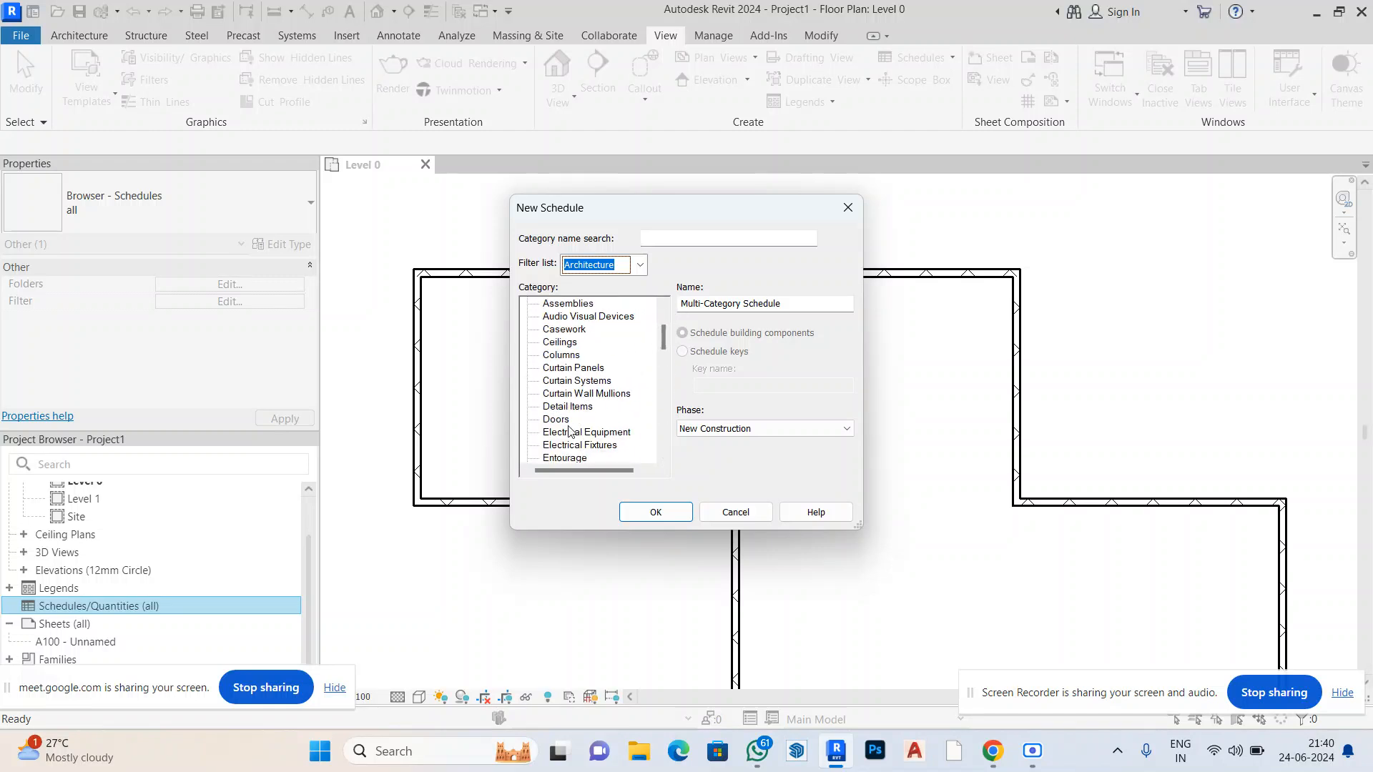
pyautogui.click(562, 421)
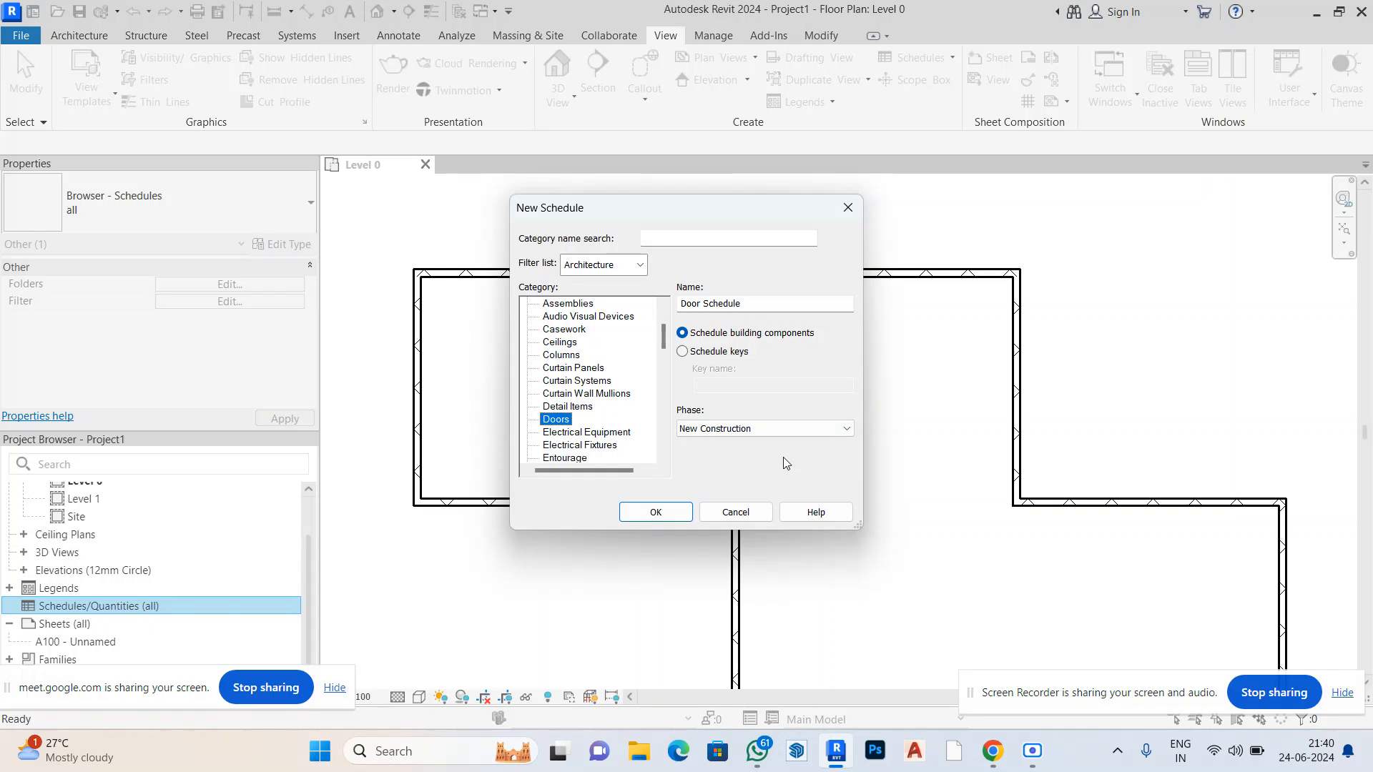
pyautogui.click(802, 429)
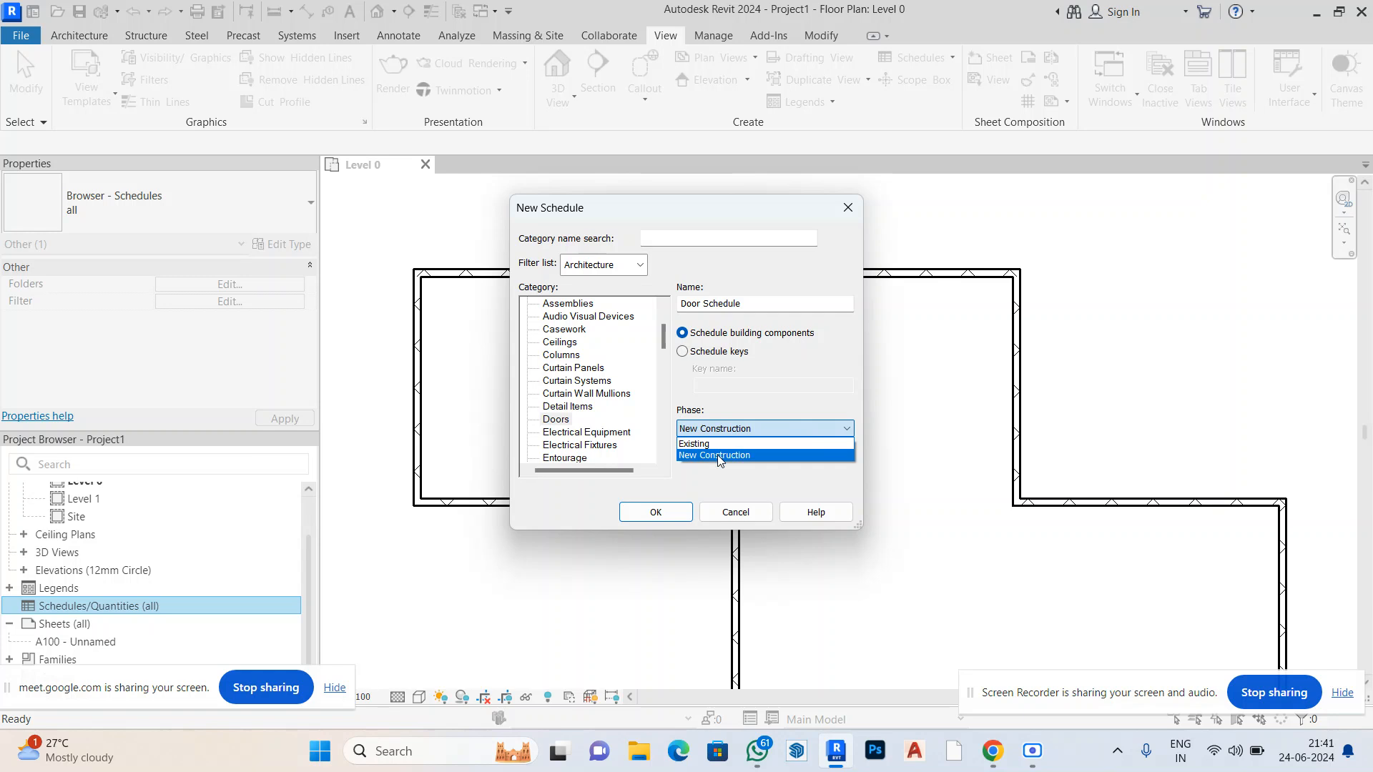
pyautogui.click(717, 455)
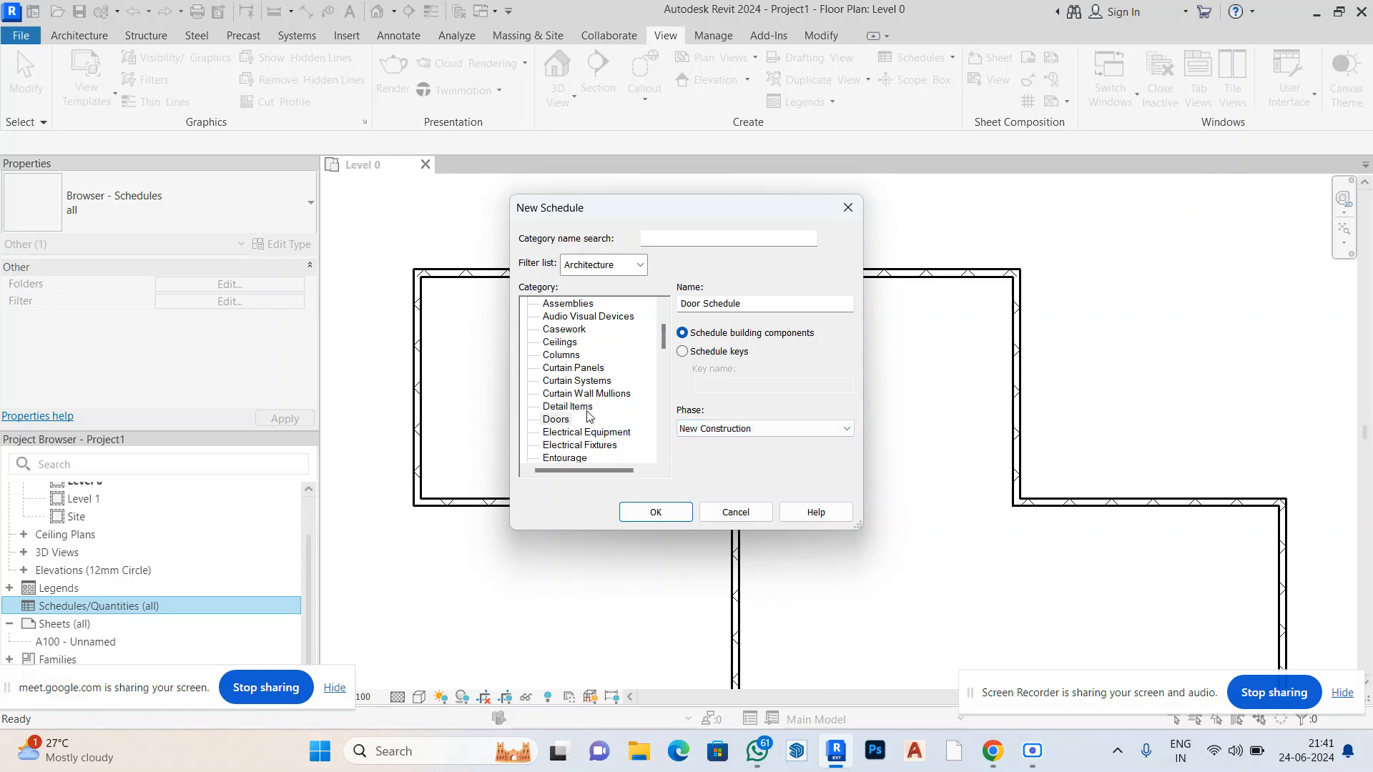
pyautogui.click(673, 514)
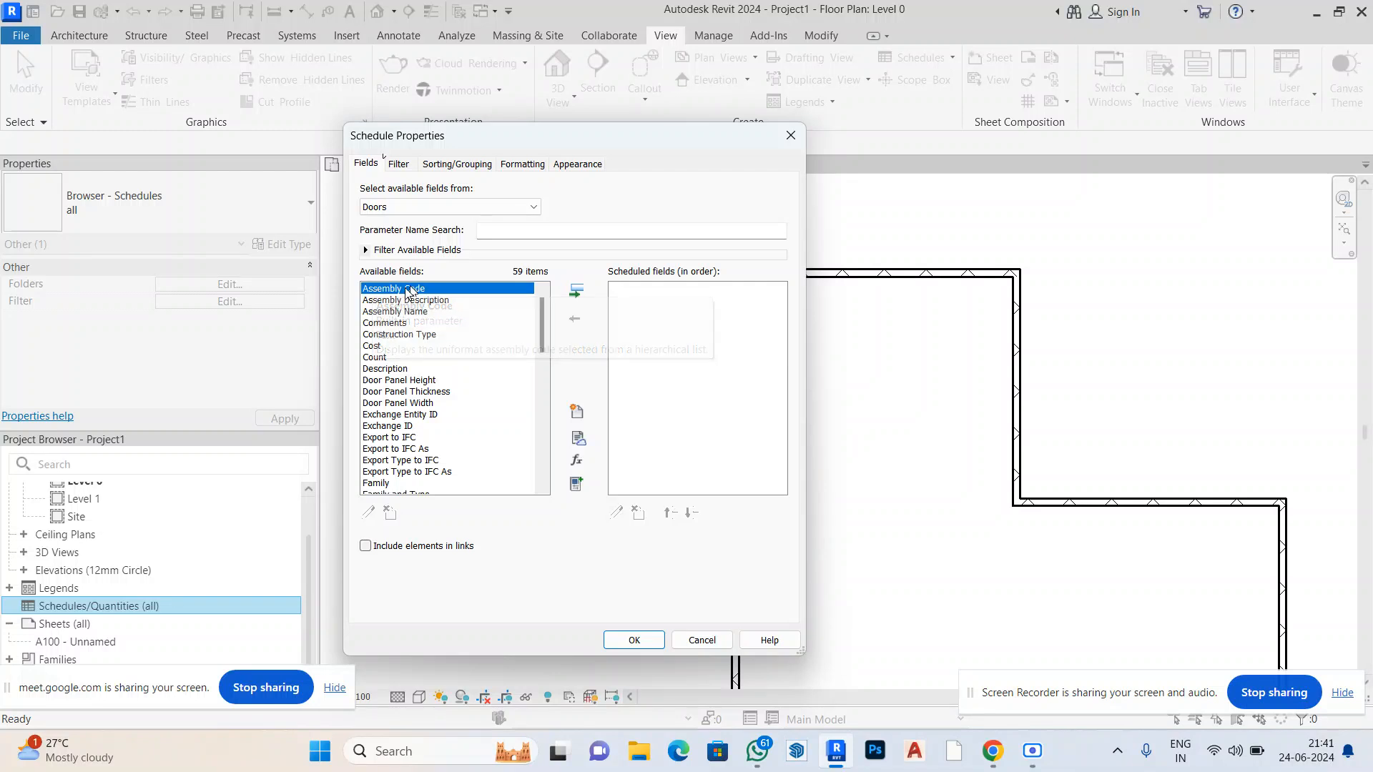
# Select Cost, Count, Description, Door Panel Height, Door Panel Thickness and Door Panel Width among the available door fields
pyautogui.scroll(-12, 433, 419)
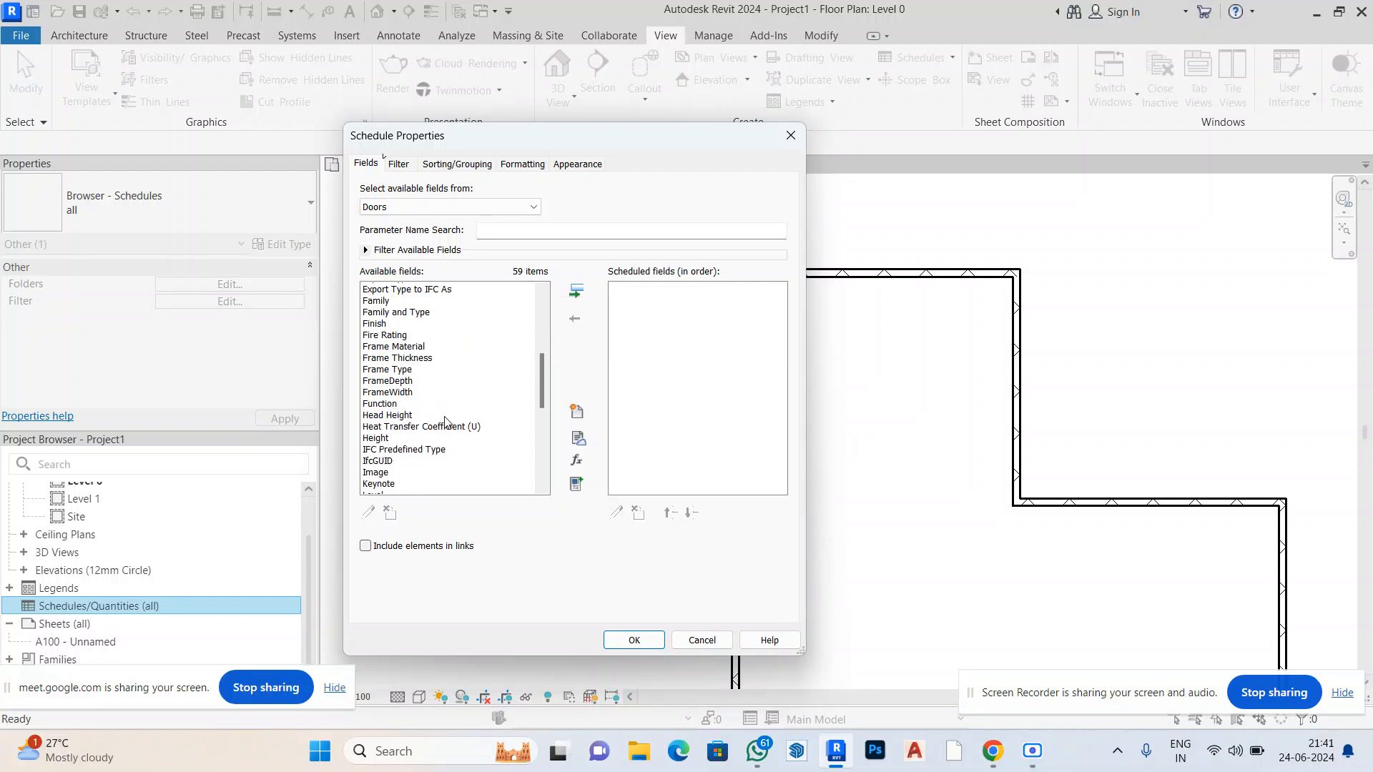
pyautogui.scroll(-3, 445, 414)
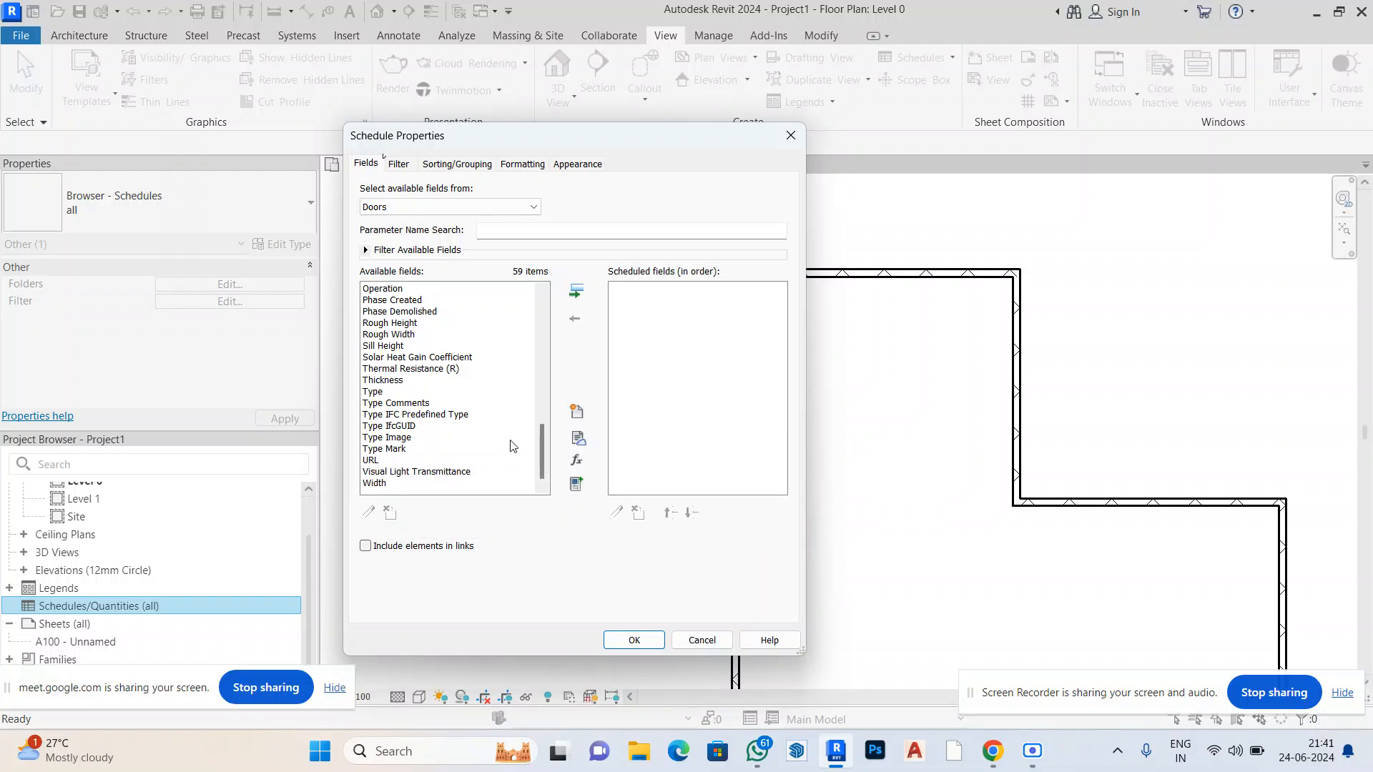
pyautogui.scroll(13, 422, 477)
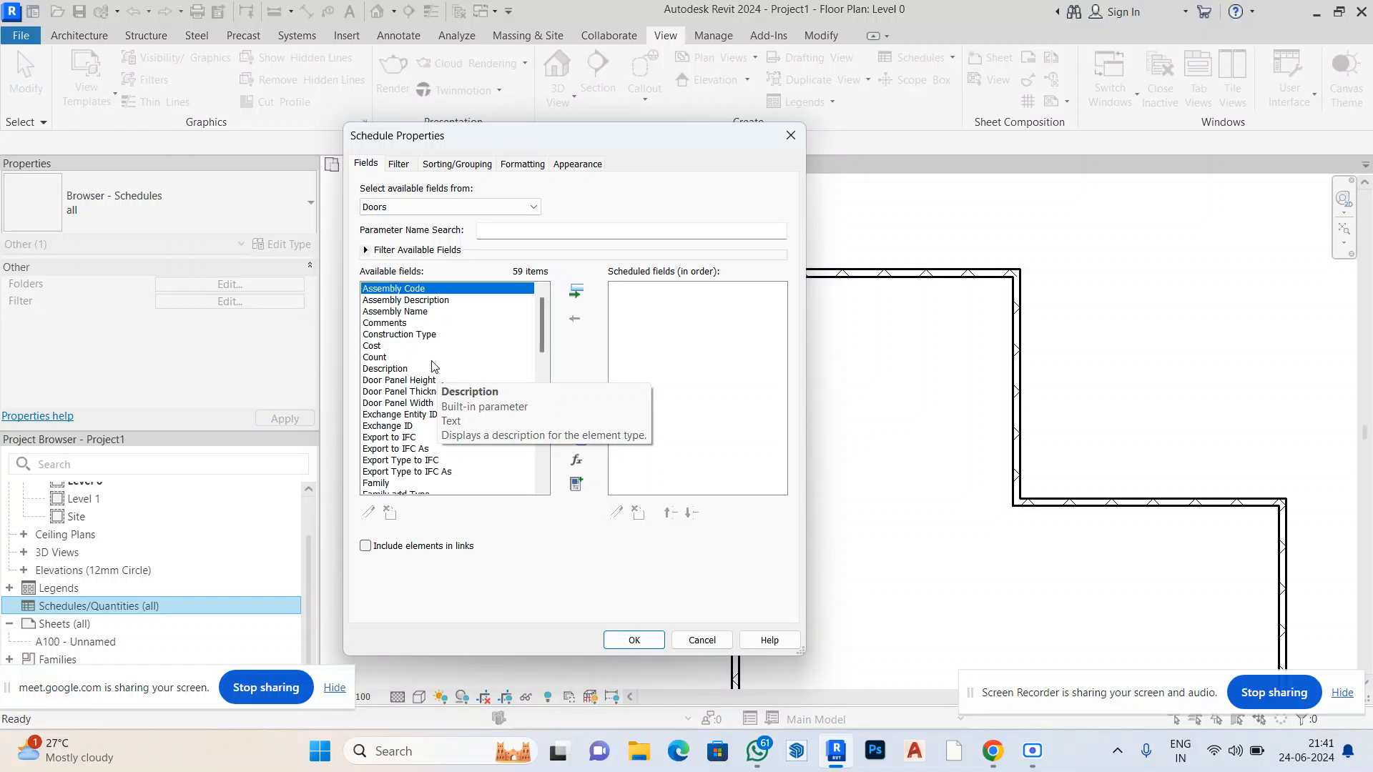
pyautogui.click(416, 336)
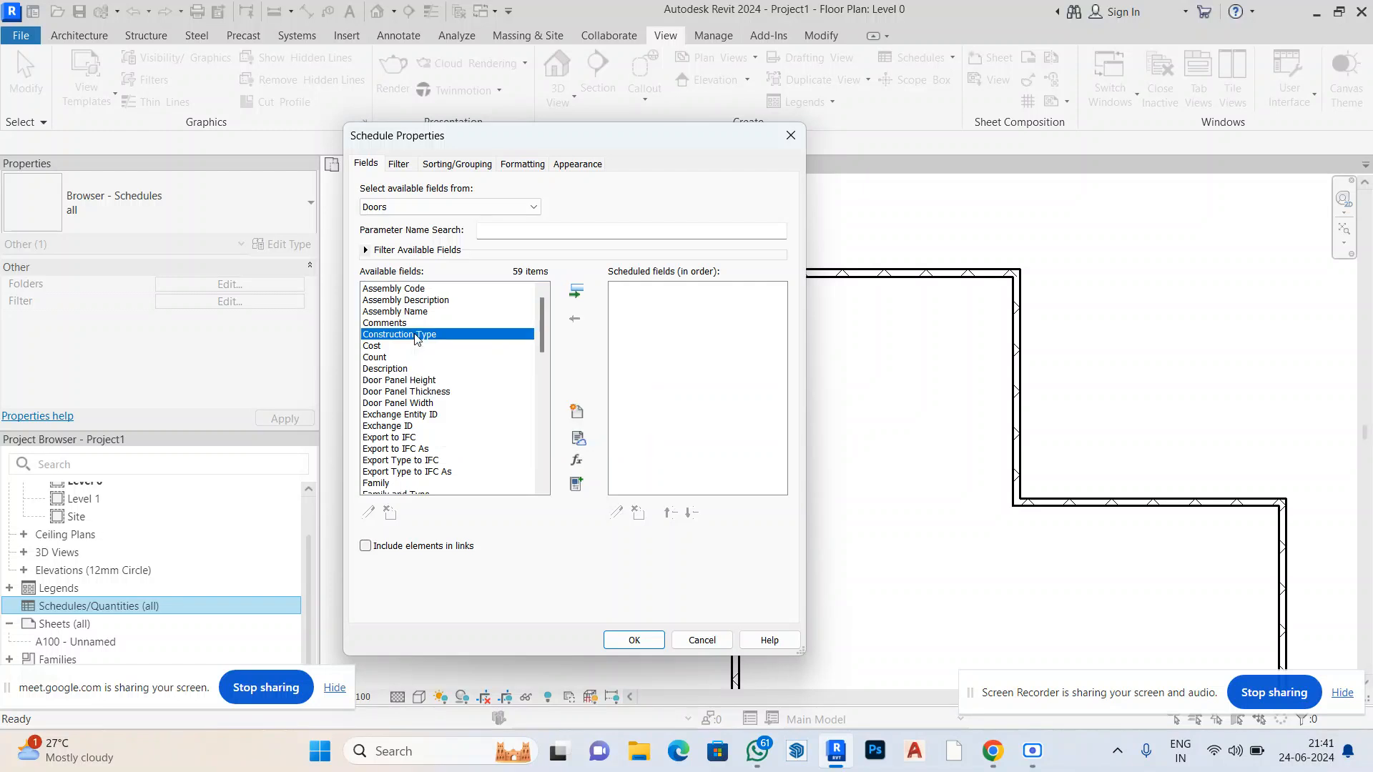
pyautogui.click(377, 347)
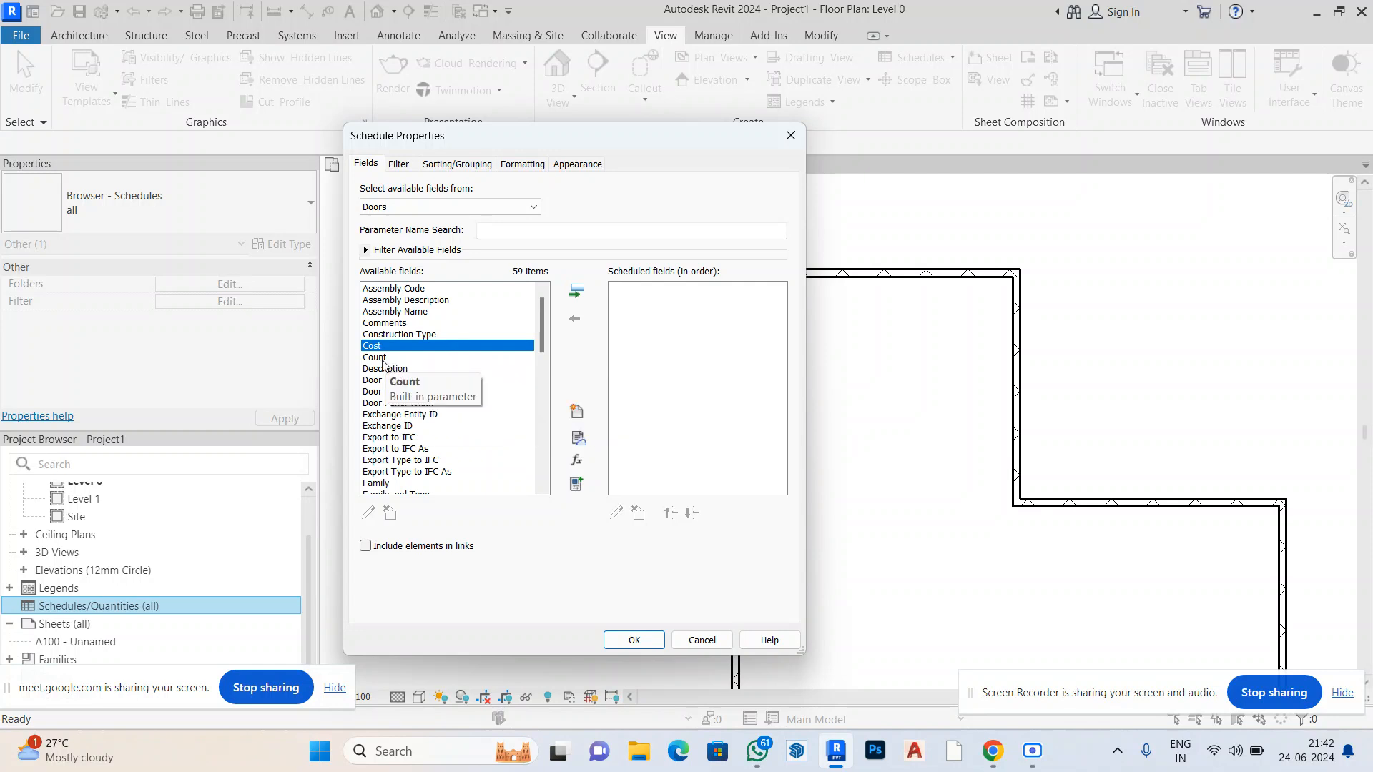
pyautogui.keyDown('ctrl'); pyautogui.click(394, 360); pyautogui.keyUp('ctrl')
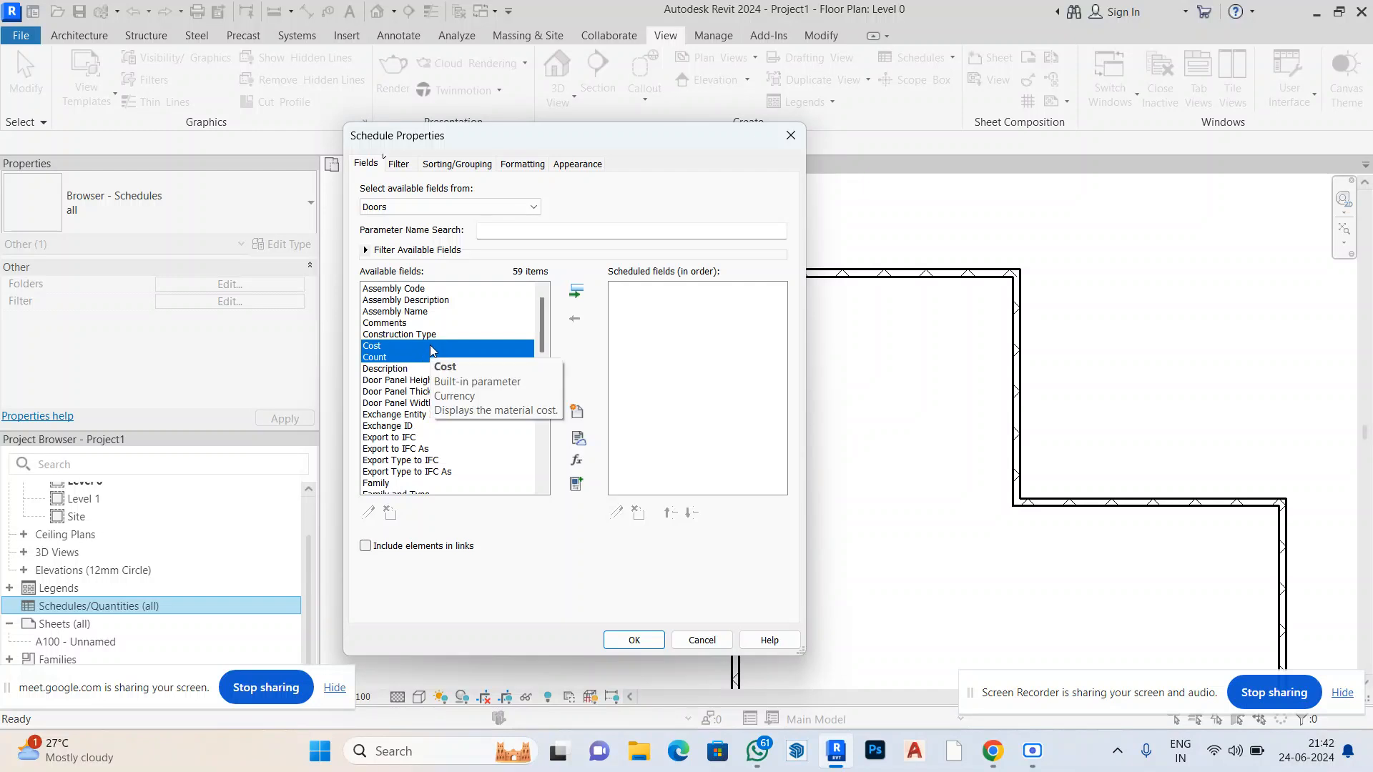
pyautogui.keyDown('ctrl'); pyautogui.click(400, 370); pyautogui.keyUp('ctrl')
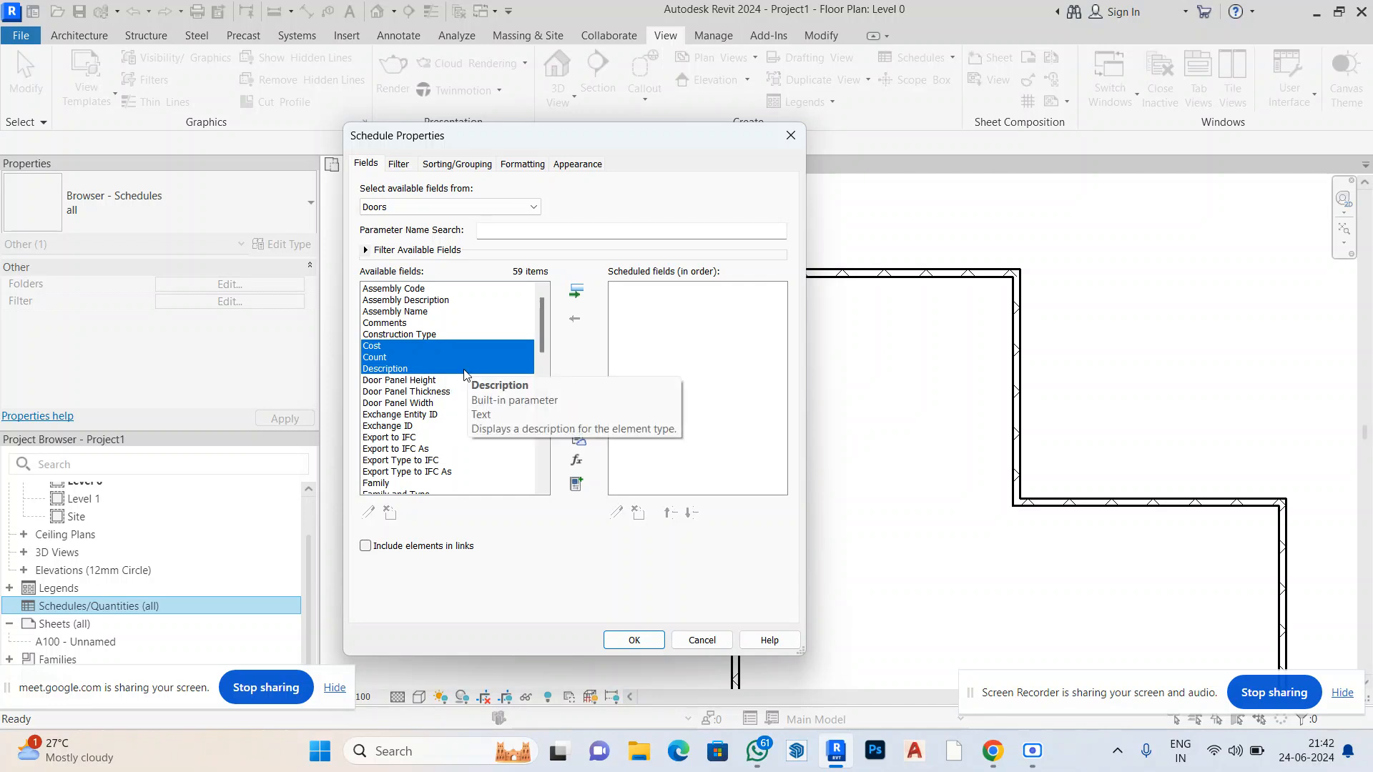
pyautogui.keyDown('shift'); pyautogui.click(423, 386); pyautogui.keyUp('shift')
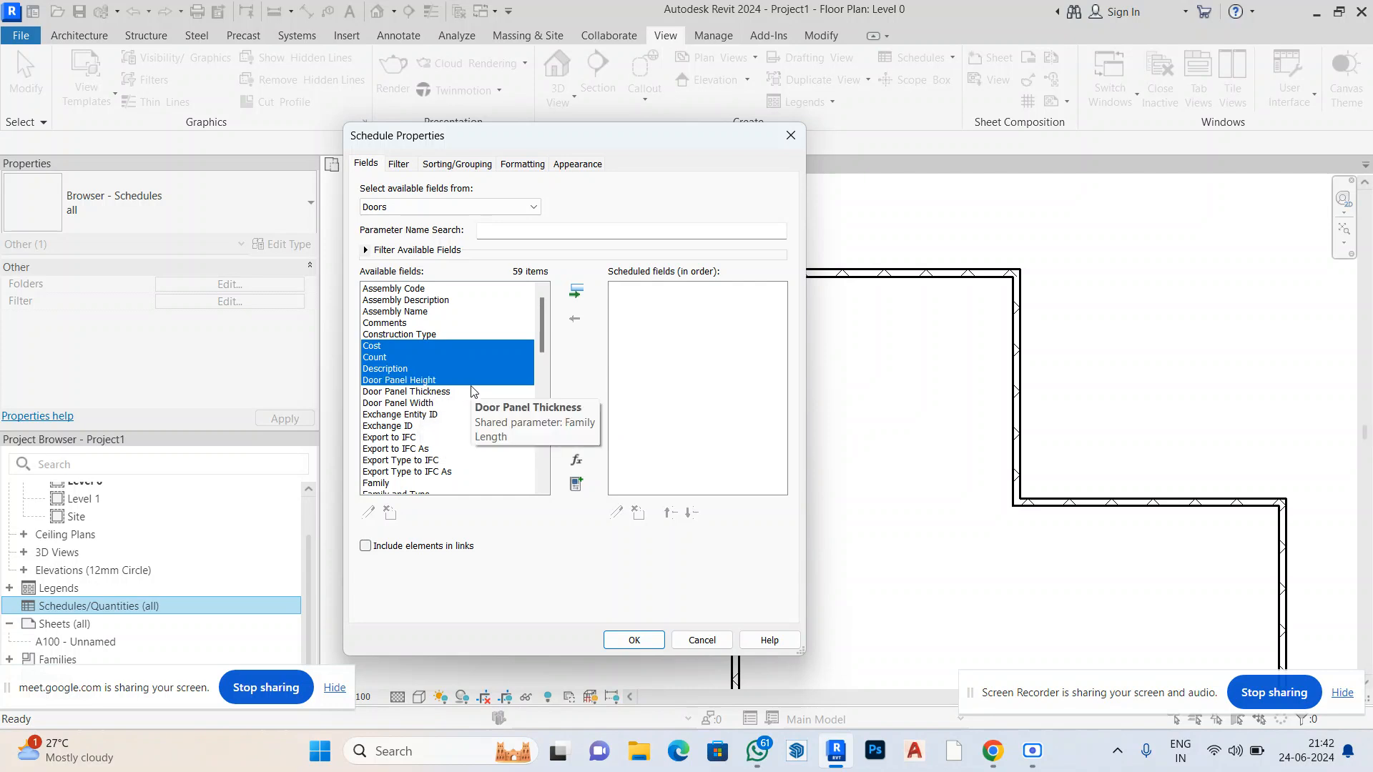
pyautogui.keyDown('shift'); pyautogui.click(443, 392); pyautogui.keyUp('shift')
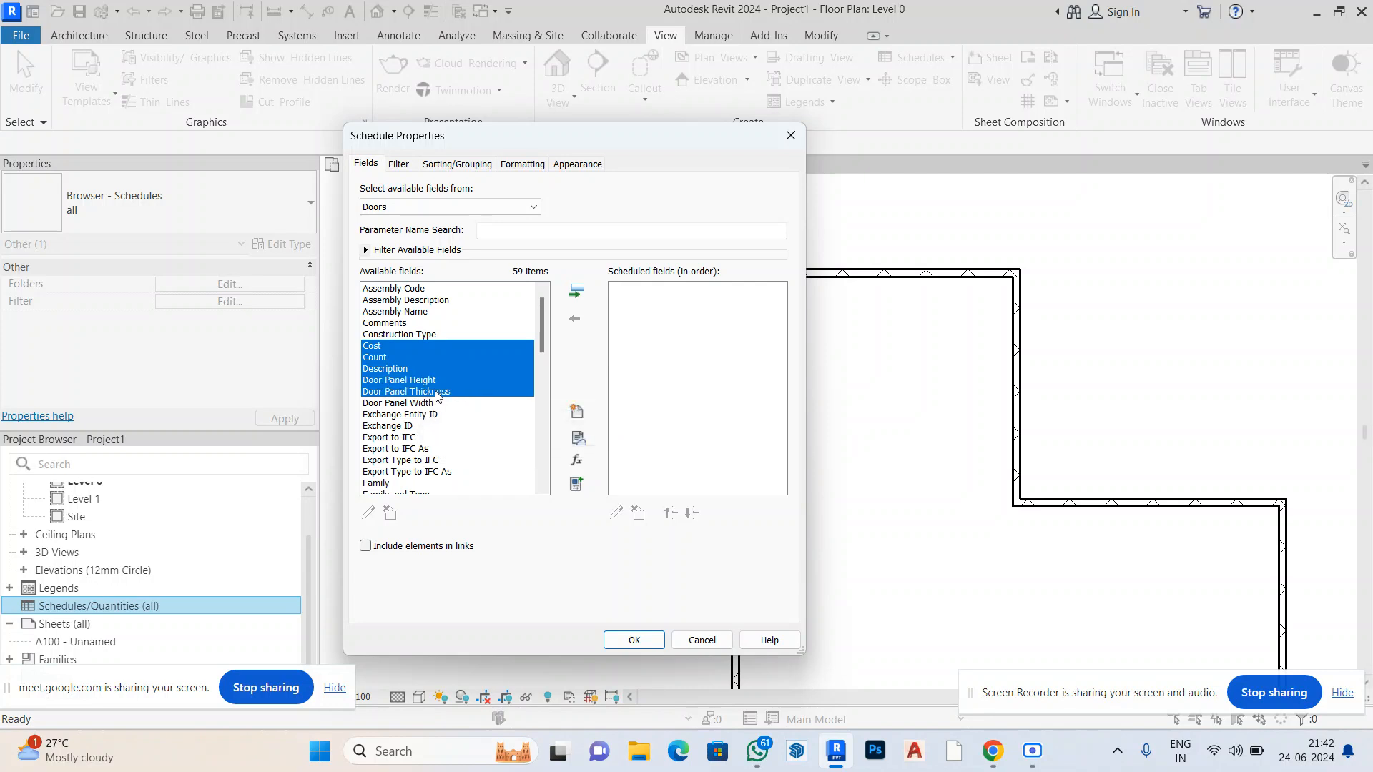
pyautogui.keyDown('shift'); pyautogui.click(431, 404); pyautogui.keyUp('shift')
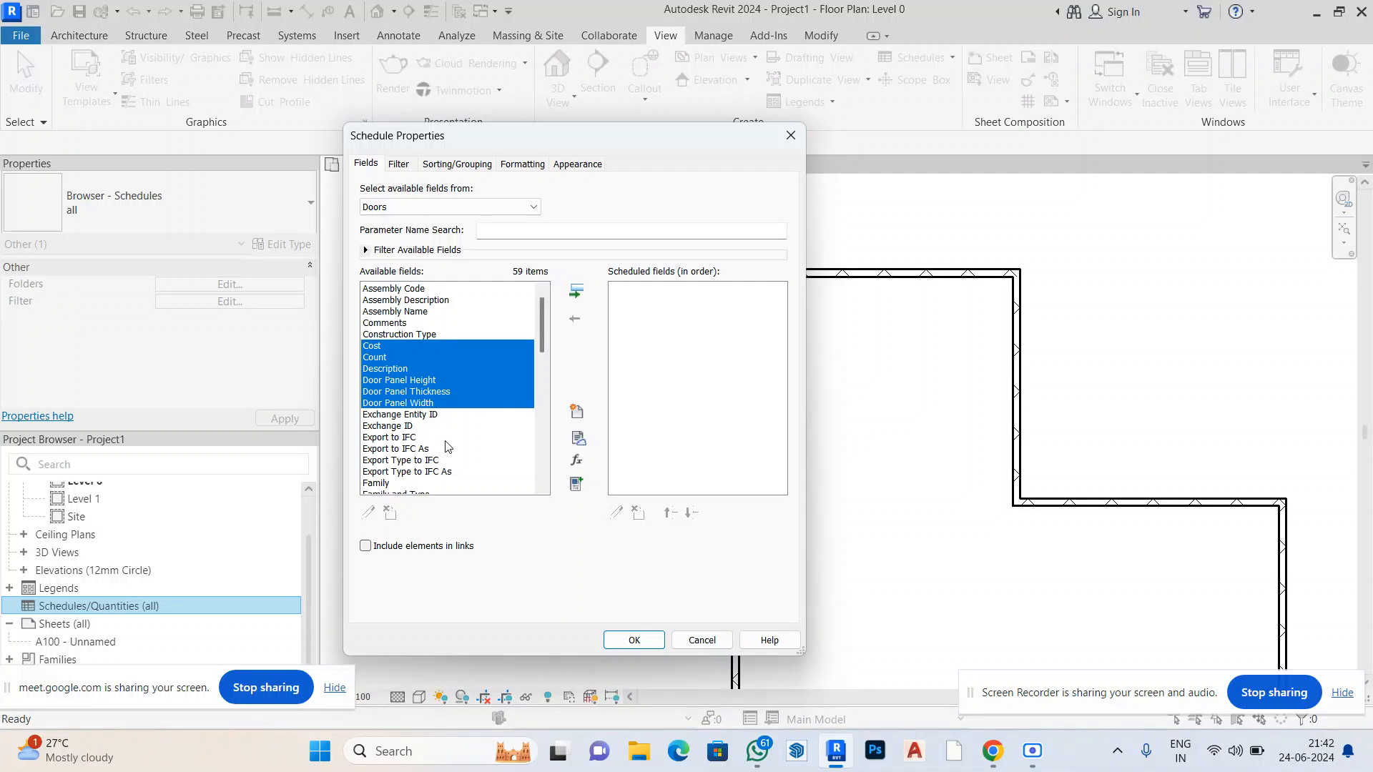
# Extend the available-field selection with Finish, Frame Material, Frame Thickness, FrameDepth, FrameWidth and Level
pyautogui.scroll(-2, 445, 450)
pyautogui.scroll(-2, 446, 450)
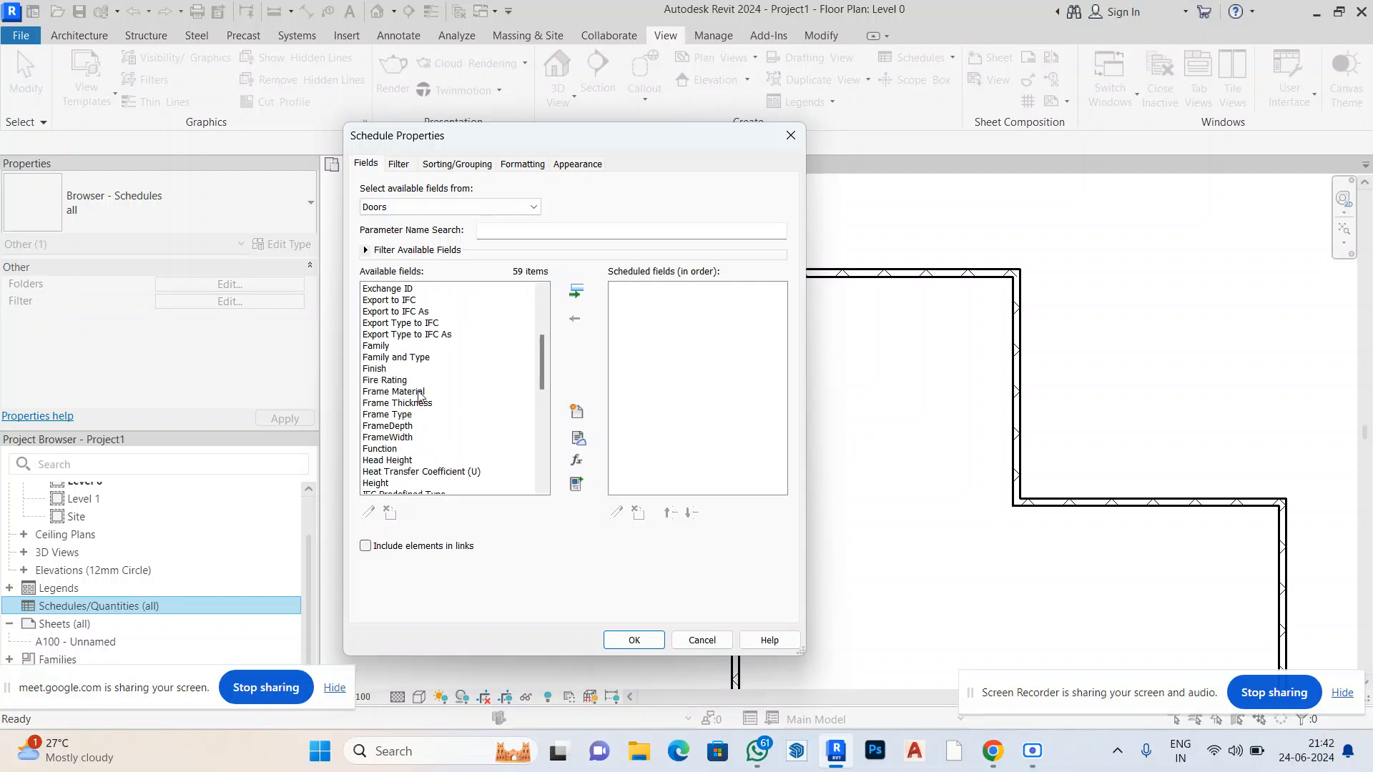
pyautogui.click(381, 368)
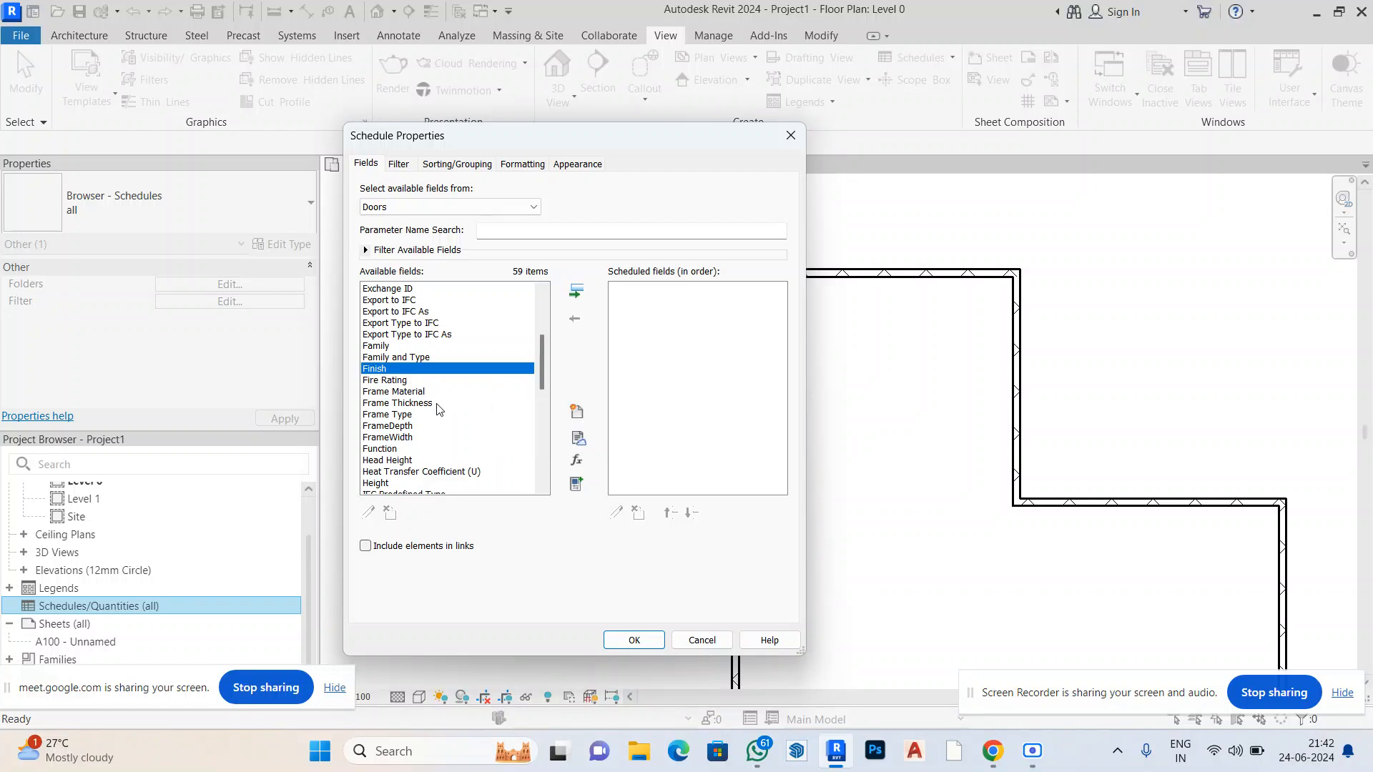
pyautogui.keyDown('ctrl'); pyautogui.click(414, 393); pyautogui.keyUp('ctrl')
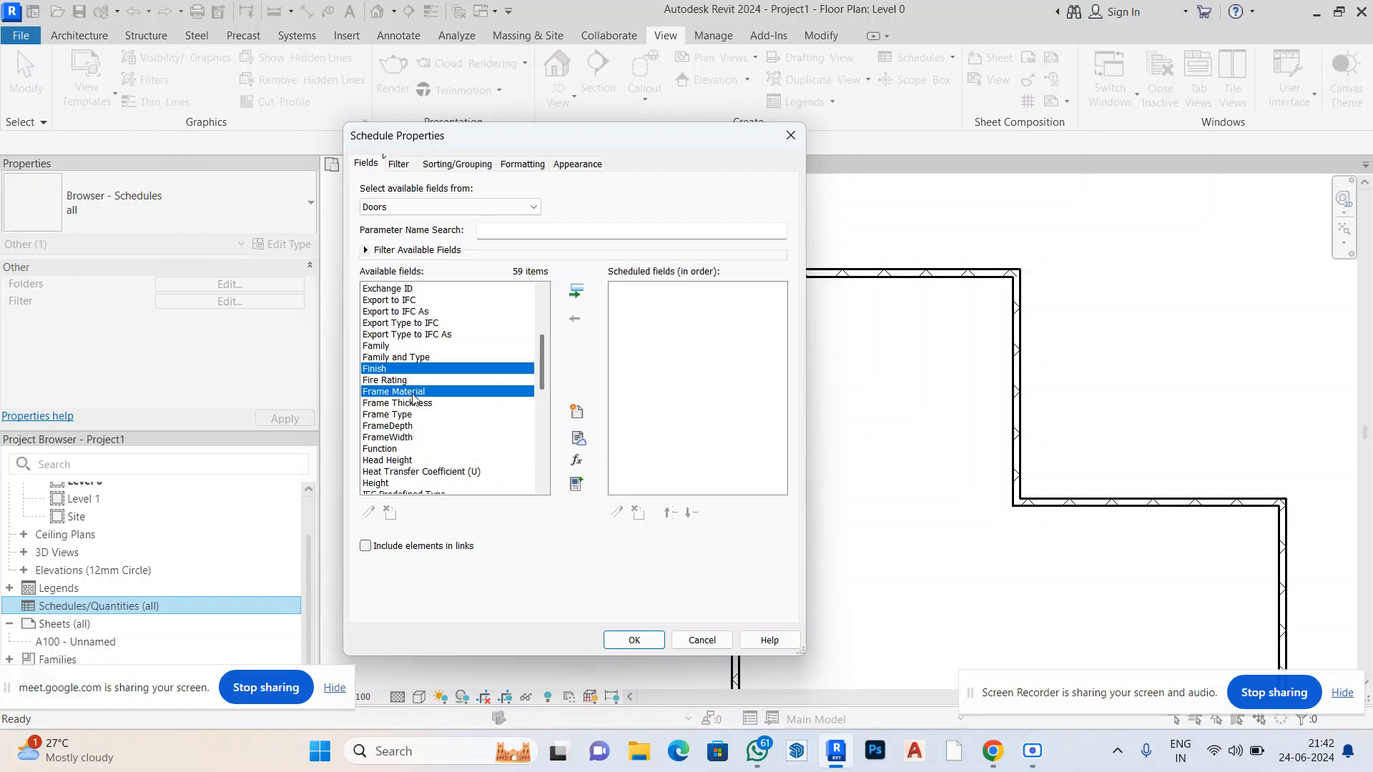
pyautogui.keyDown('ctrl'); pyautogui.click(424, 404); pyautogui.keyUp('ctrl')
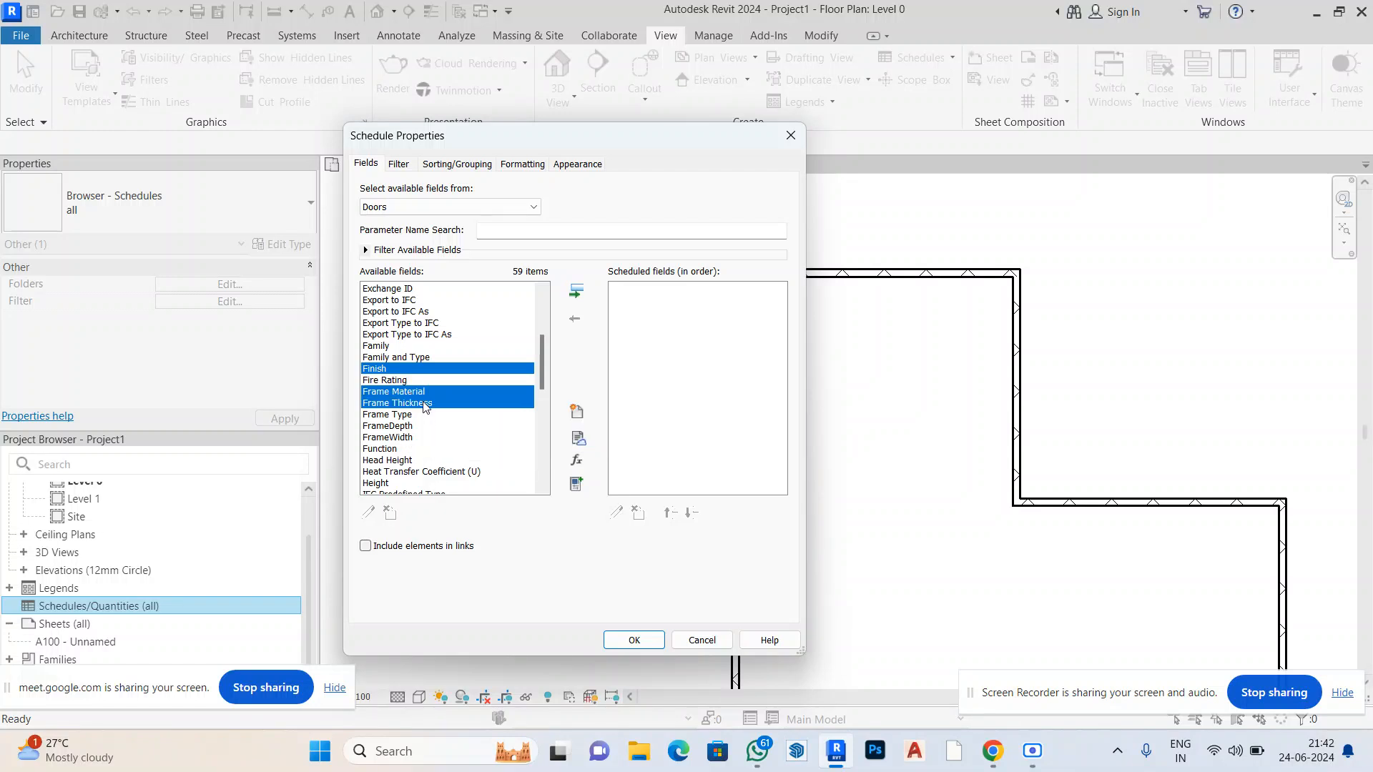
pyautogui.keyDown('ctrl'); pyautogui.click(397, 427); pyautogui.keyUp('ctrl')
pyautogui.keyDown('ctrl'); pyautogui.click(409, 438); pyautogui.keyUp('ctrl')
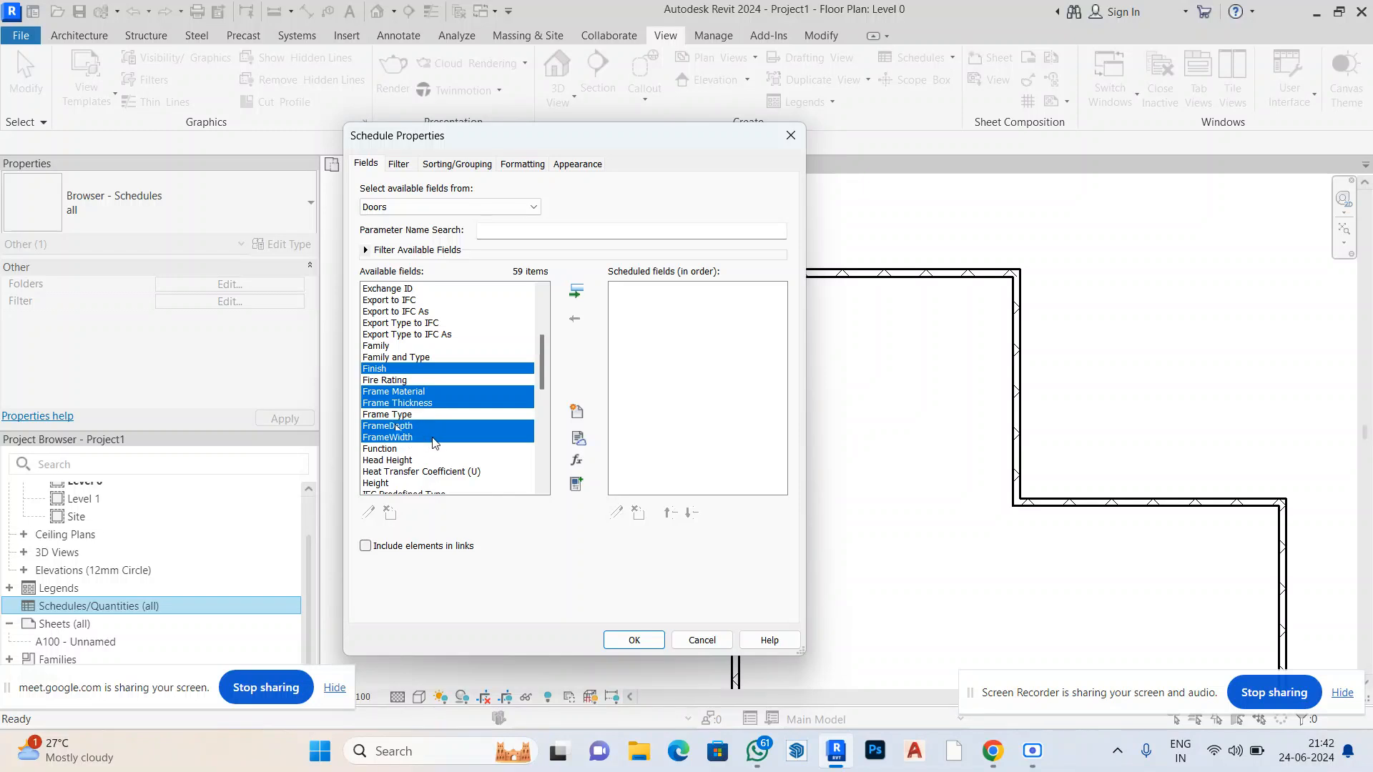
pyautogui.scroll(-1, 433, 443)
pyautogui.scroll(-2, 433, 443)
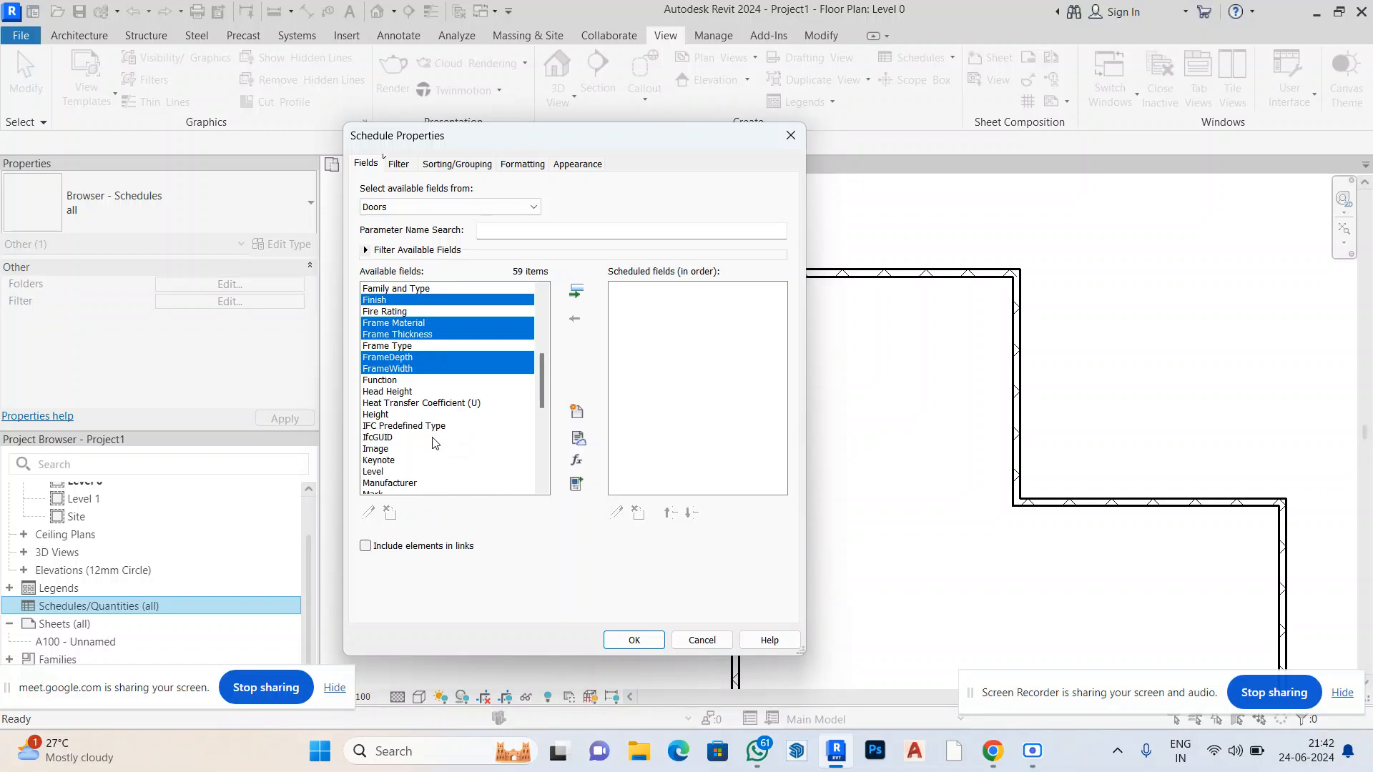
pyautogui.scroll(-1, 433, 443)
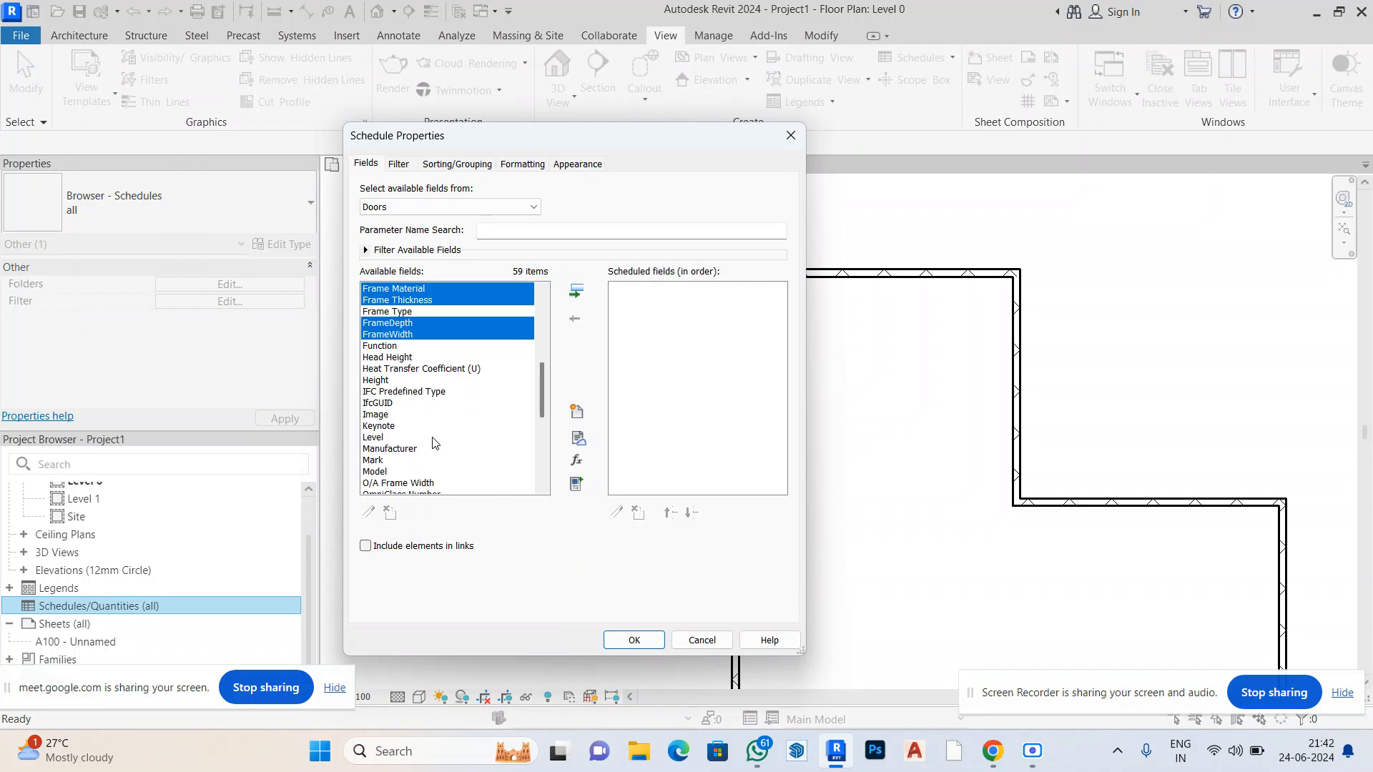
pyautogui.scroll(-2, 424, 440)
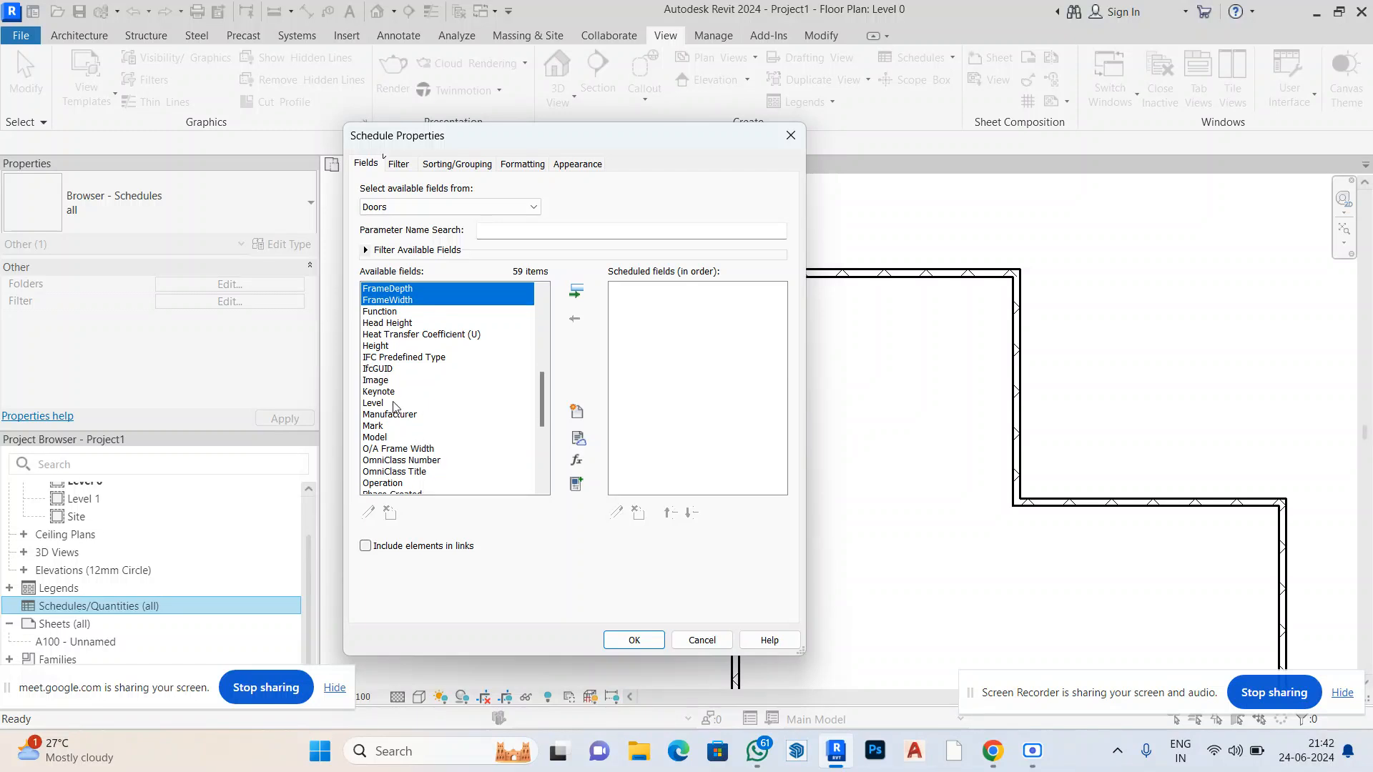
pyautogui.keyDown('ctrl'); pyautogui.click(387, 405); pyautogui.keyUp('ctrl')
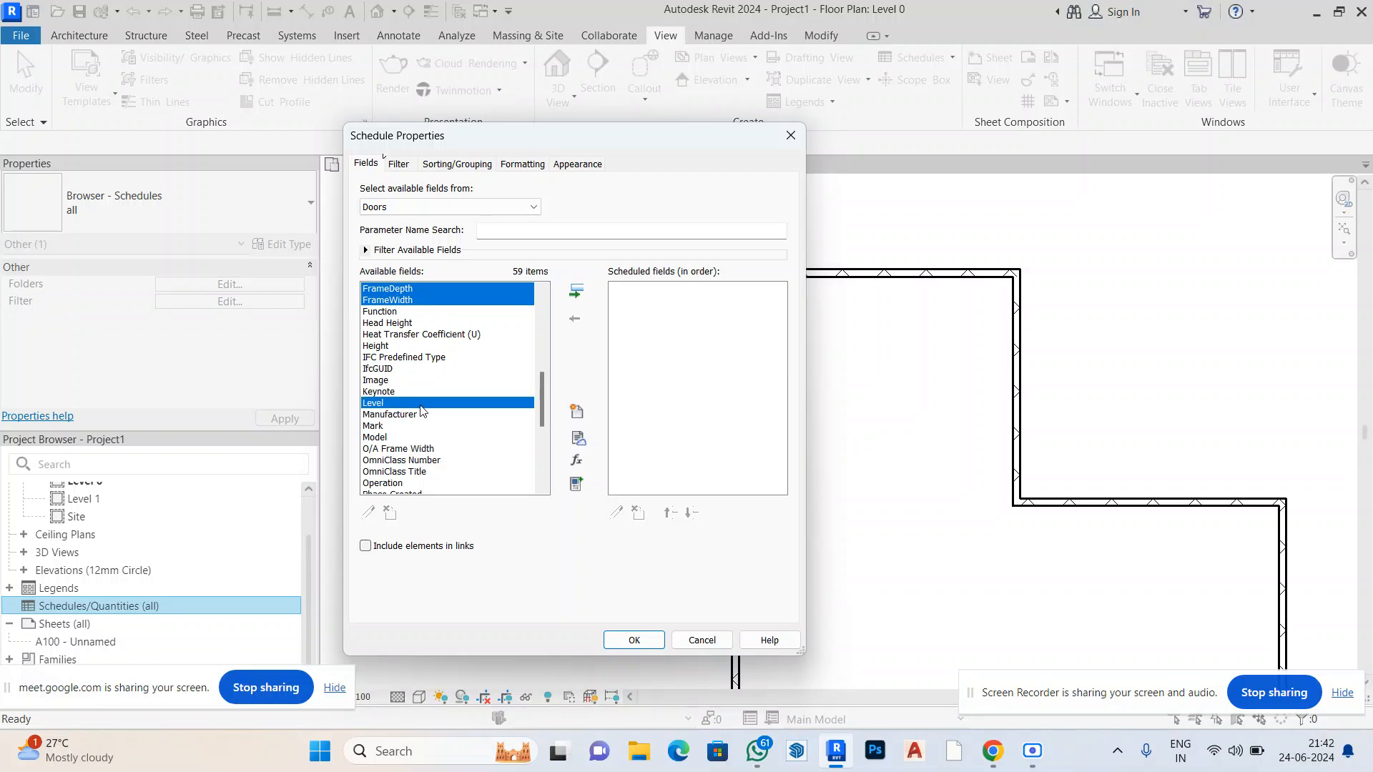
# Examine the remaining available door fields after Level for others worth scheduling
pyautogui.scroll(-1, 452, 417)
pyautogui.scroll(-2, 452, 417)
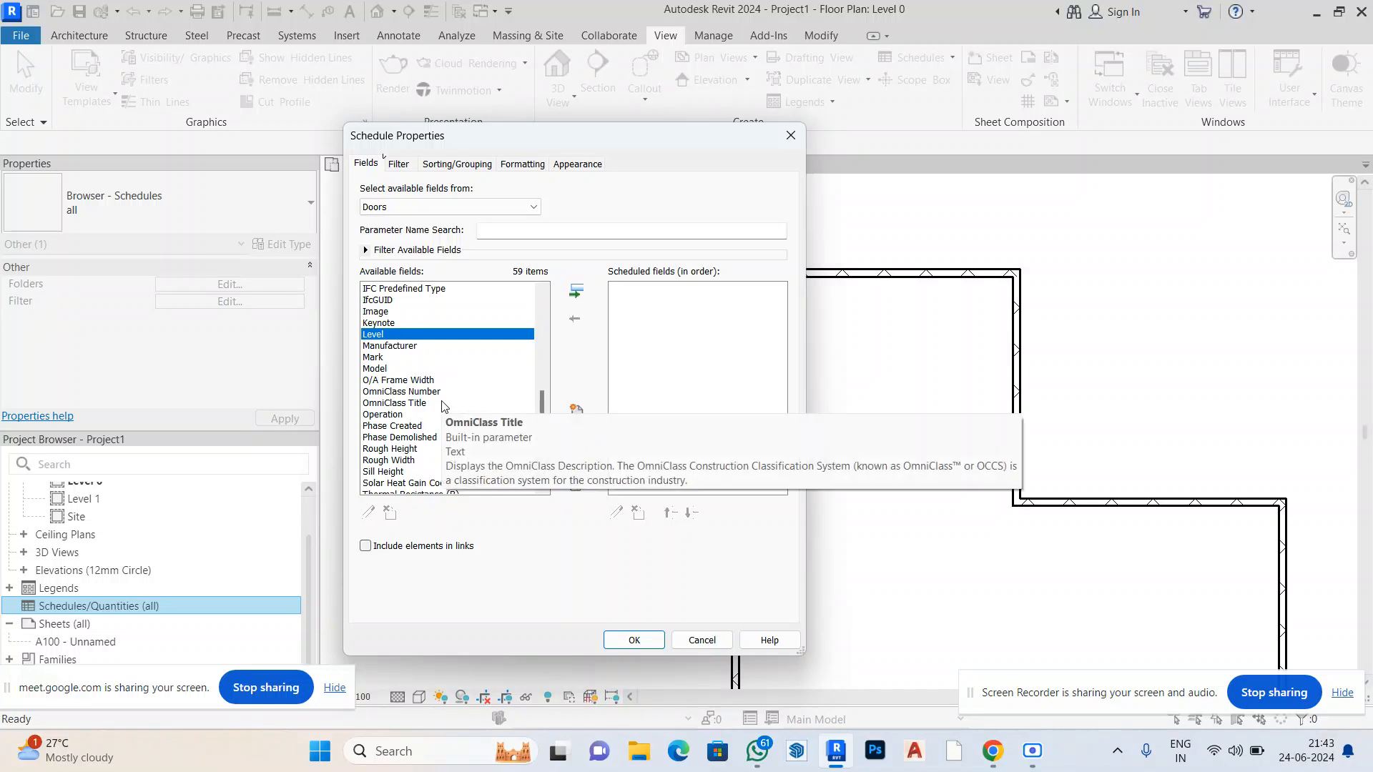
pyautogui.scroll(-1, 444, 404)
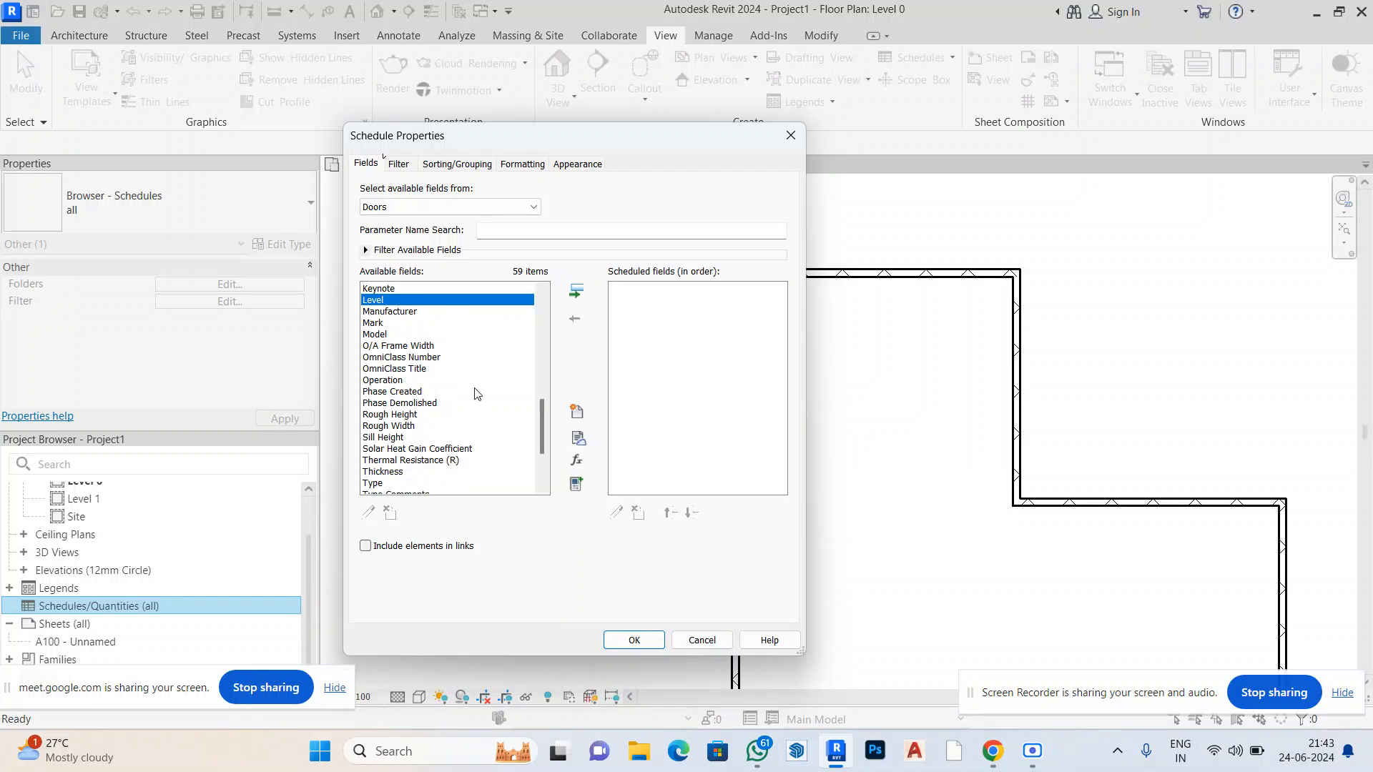
pyautogui.scroll(-1, 443, 438)
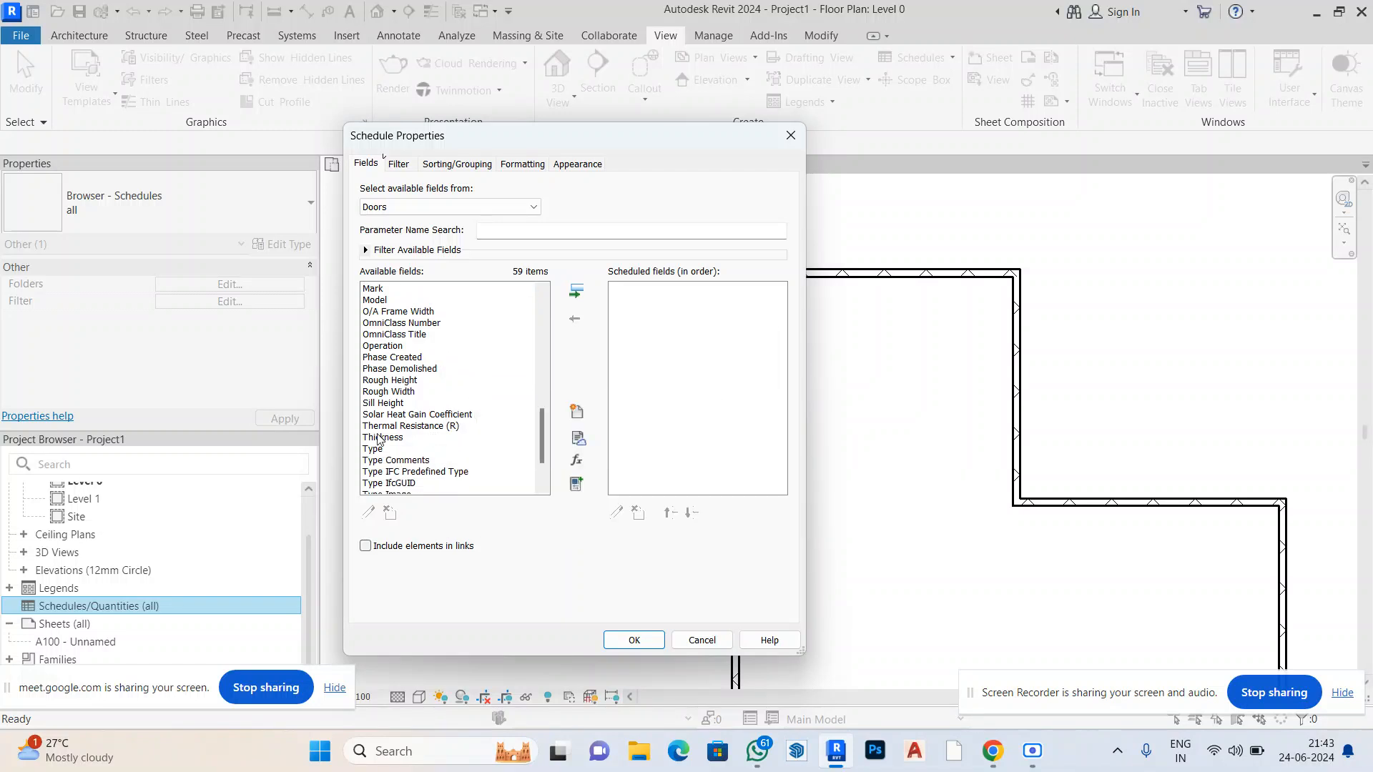
pyautogui.scroll(-1, 441, 440)
pyautogui.scroll(-1, 443, 433)
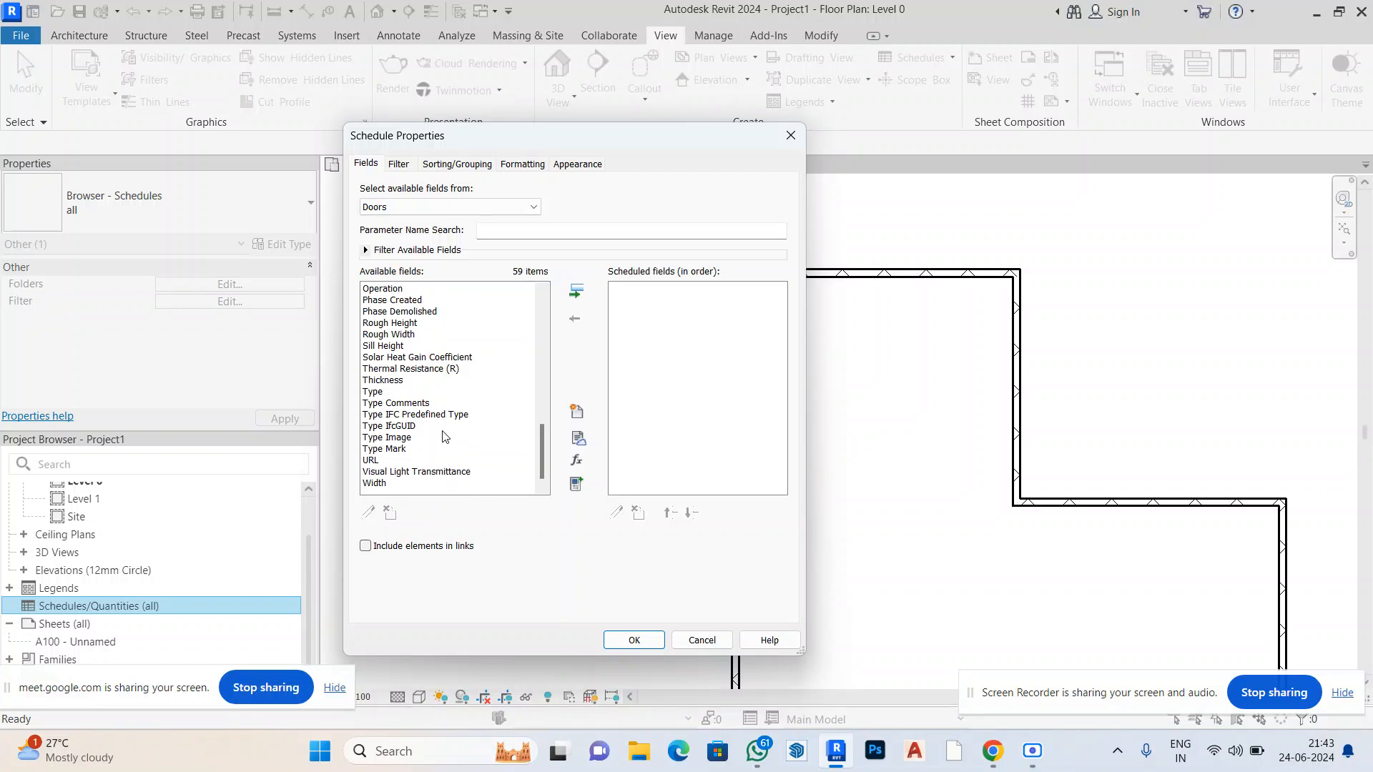
pyautogui.scroll(1, 444, 431)
pyautogui.scroll(-1, 443, 431)
pyautogui.scroll(1, 443, 430)
pyautogui.scroll(1, 443, 436)
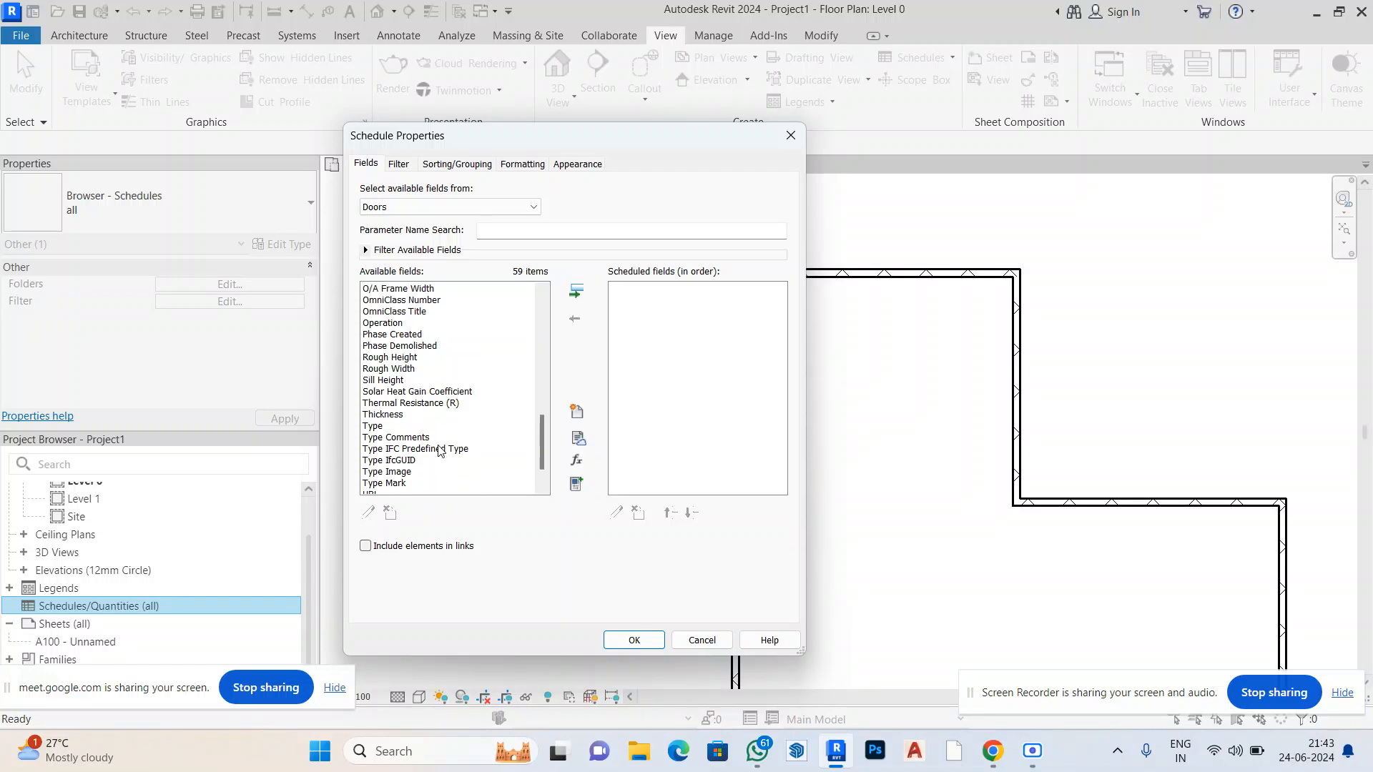
pyautogui.scroll(-1, 443, 436)
pyautogui.scroll(1, 444, 436)
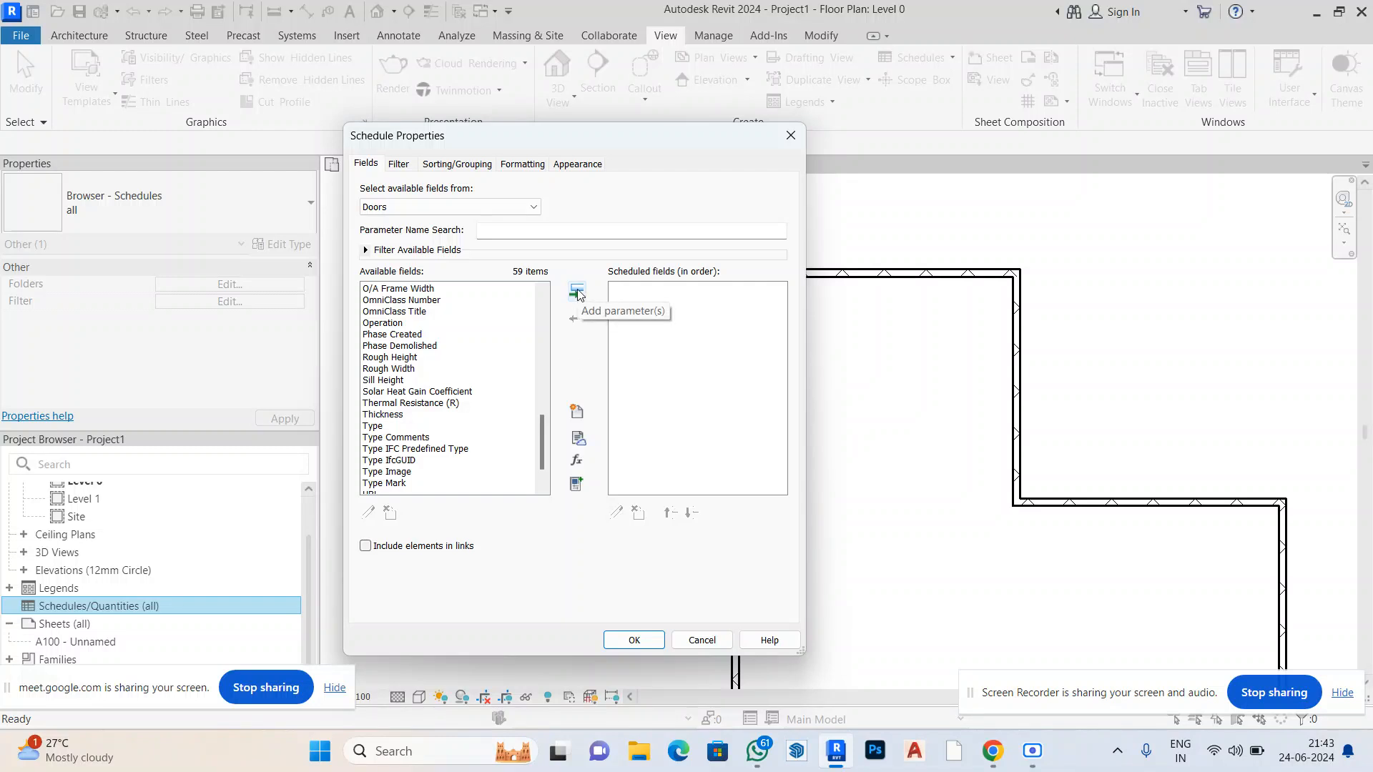
# Check the selected available fields and add them all to the scheduled fields of the door schedule
pyautogui.scroll(9, 476, 362)
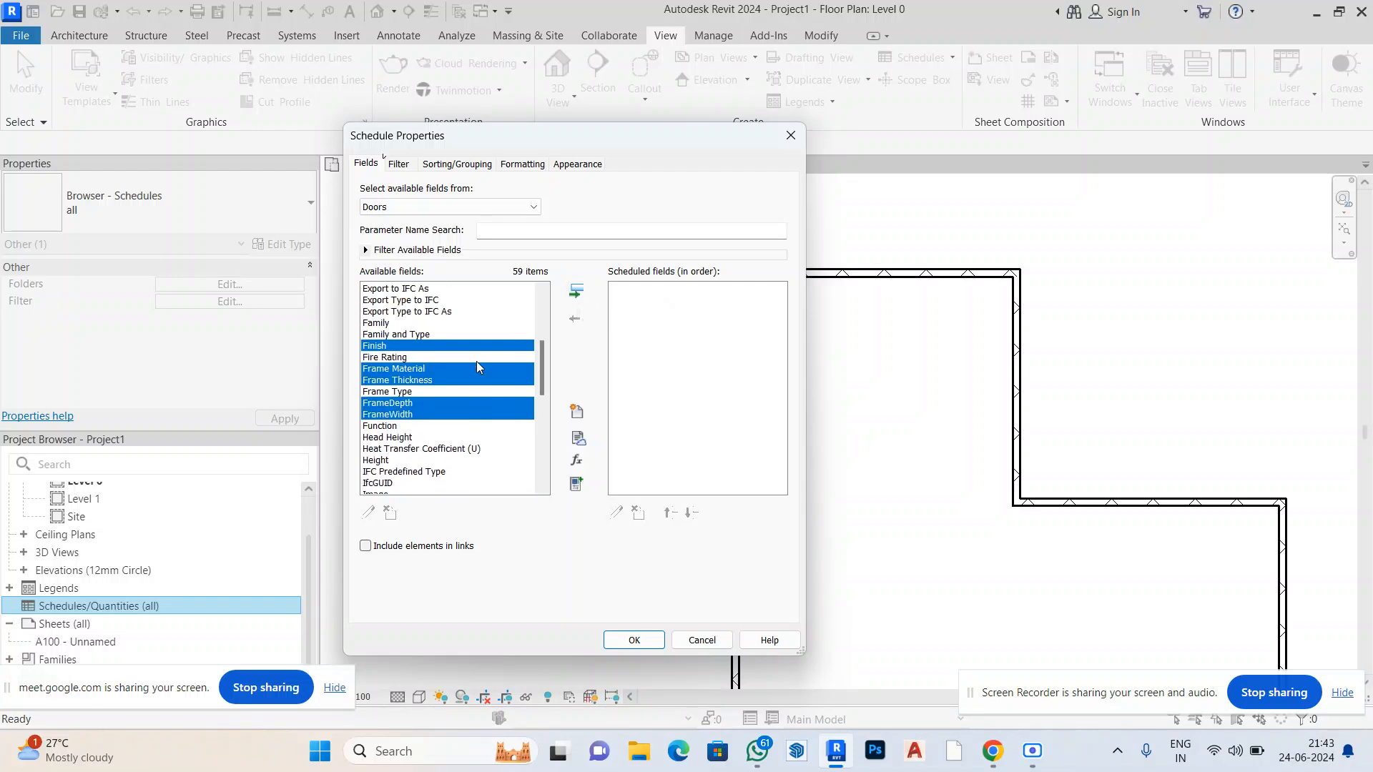
pyautogui.scroll(5, 476, 362)
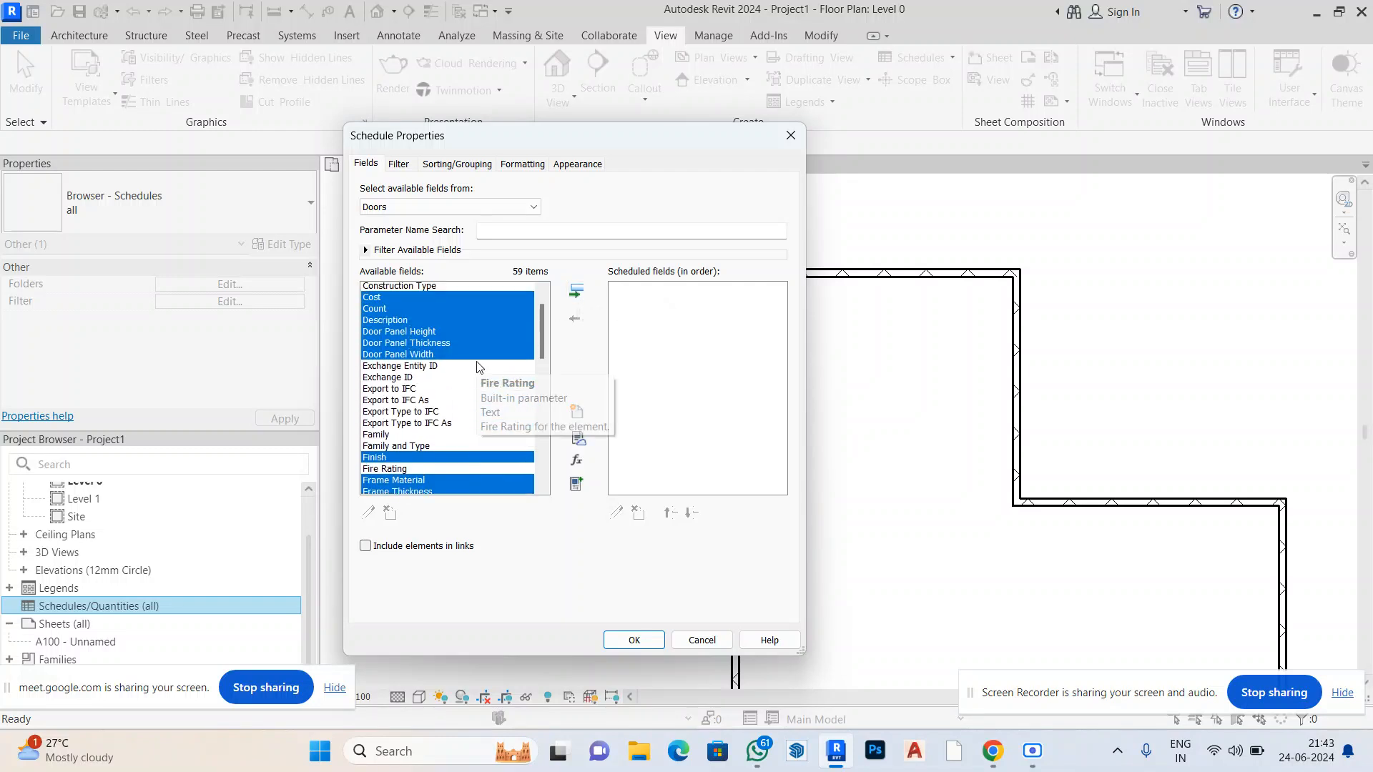
pyautogui.click(572, 297)
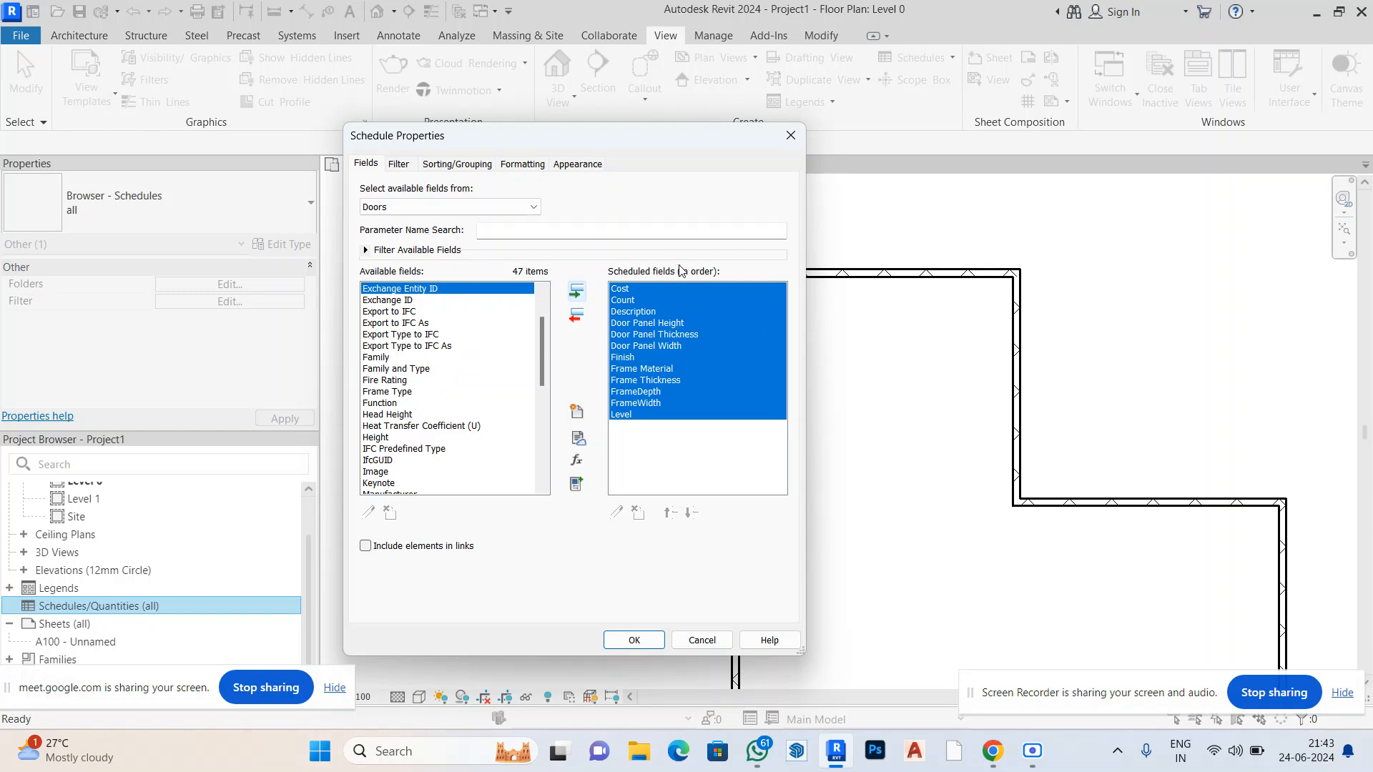
# Move the Level field up to first place in the scheduled fields order, above Cost
pyautogui.click(662, 432)
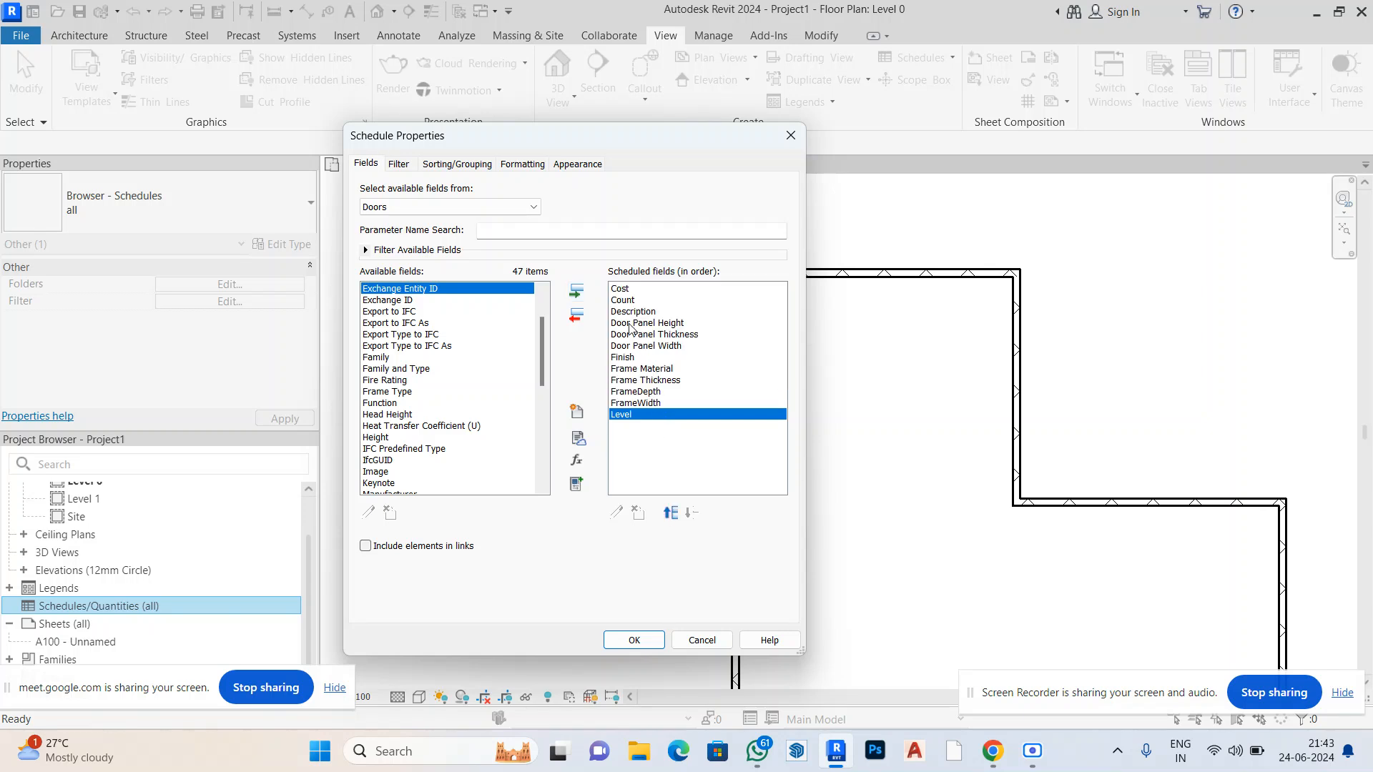
pyautogui.click(629, 291)
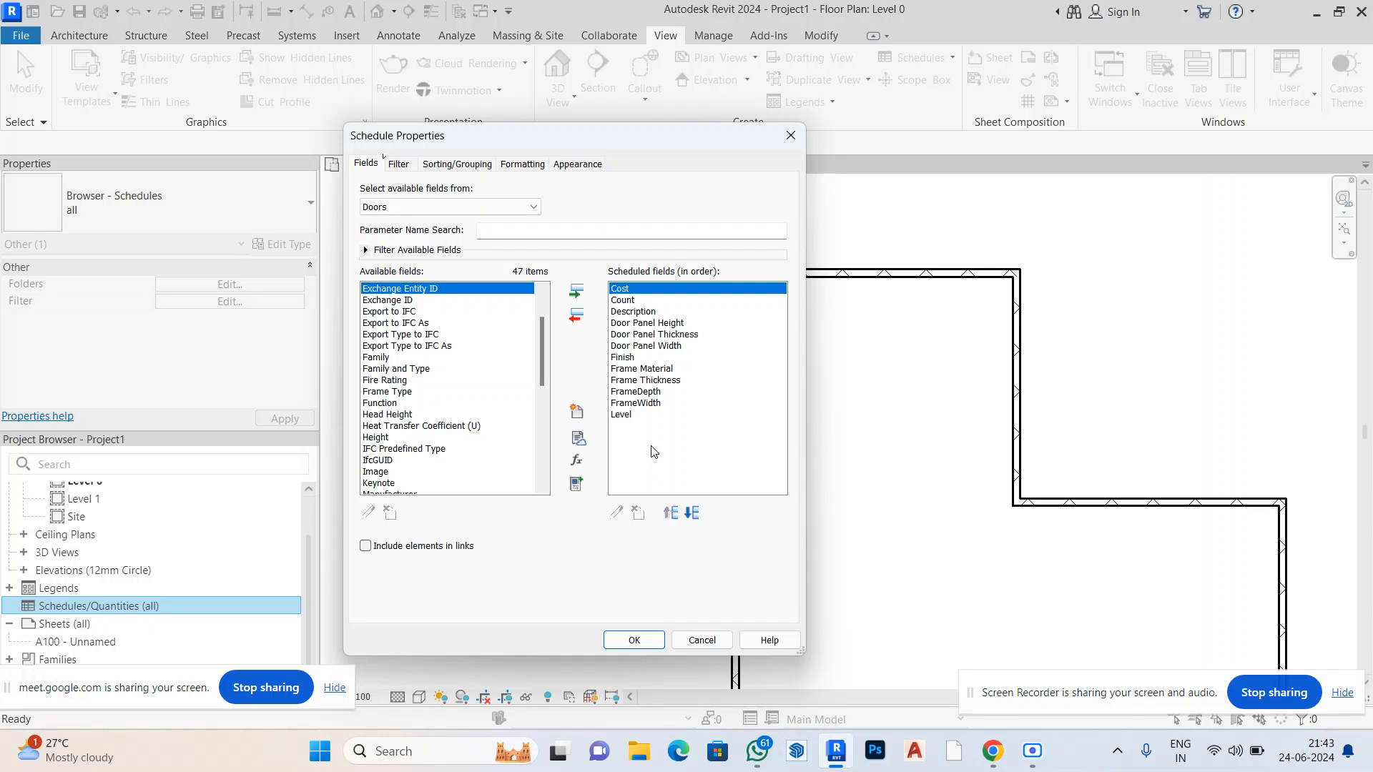
pyautogui.click(622, 416)
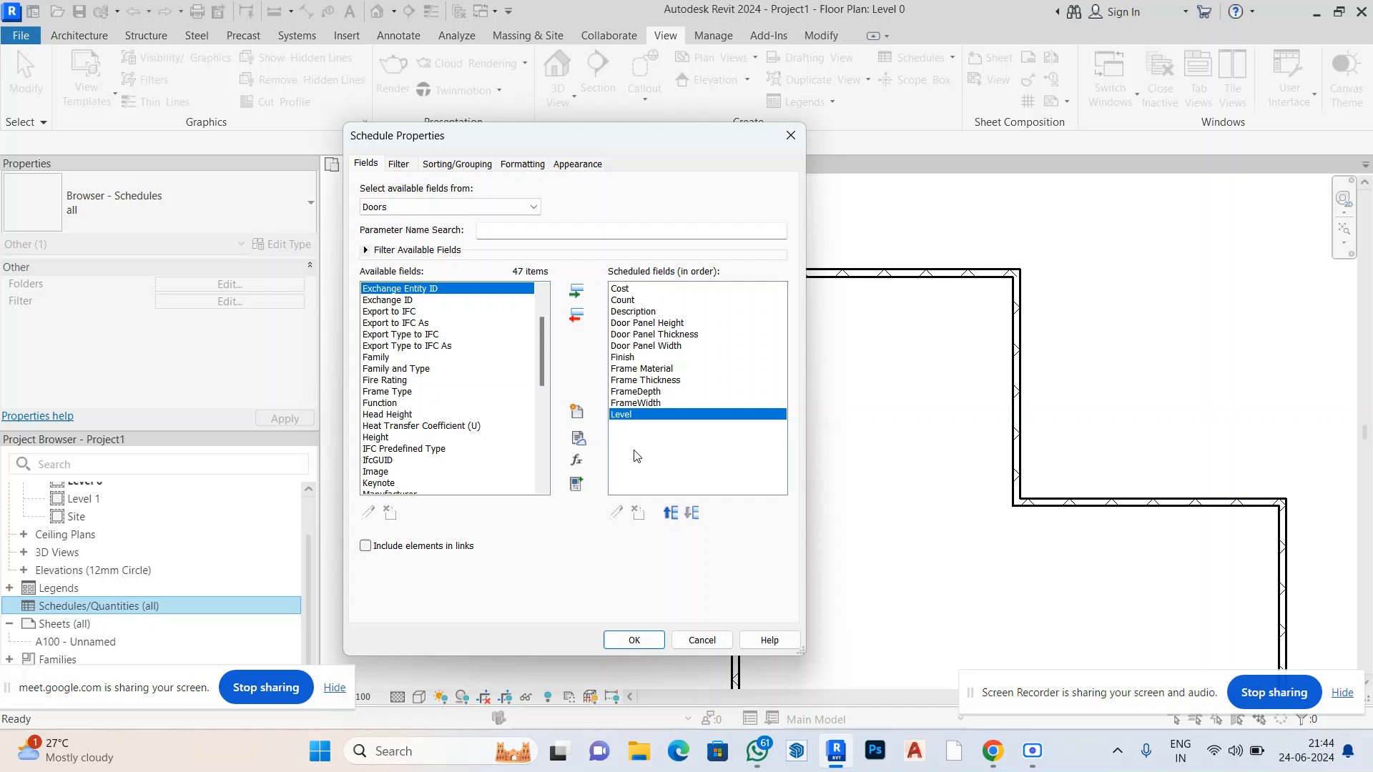
pyautogui.click(671, 514)
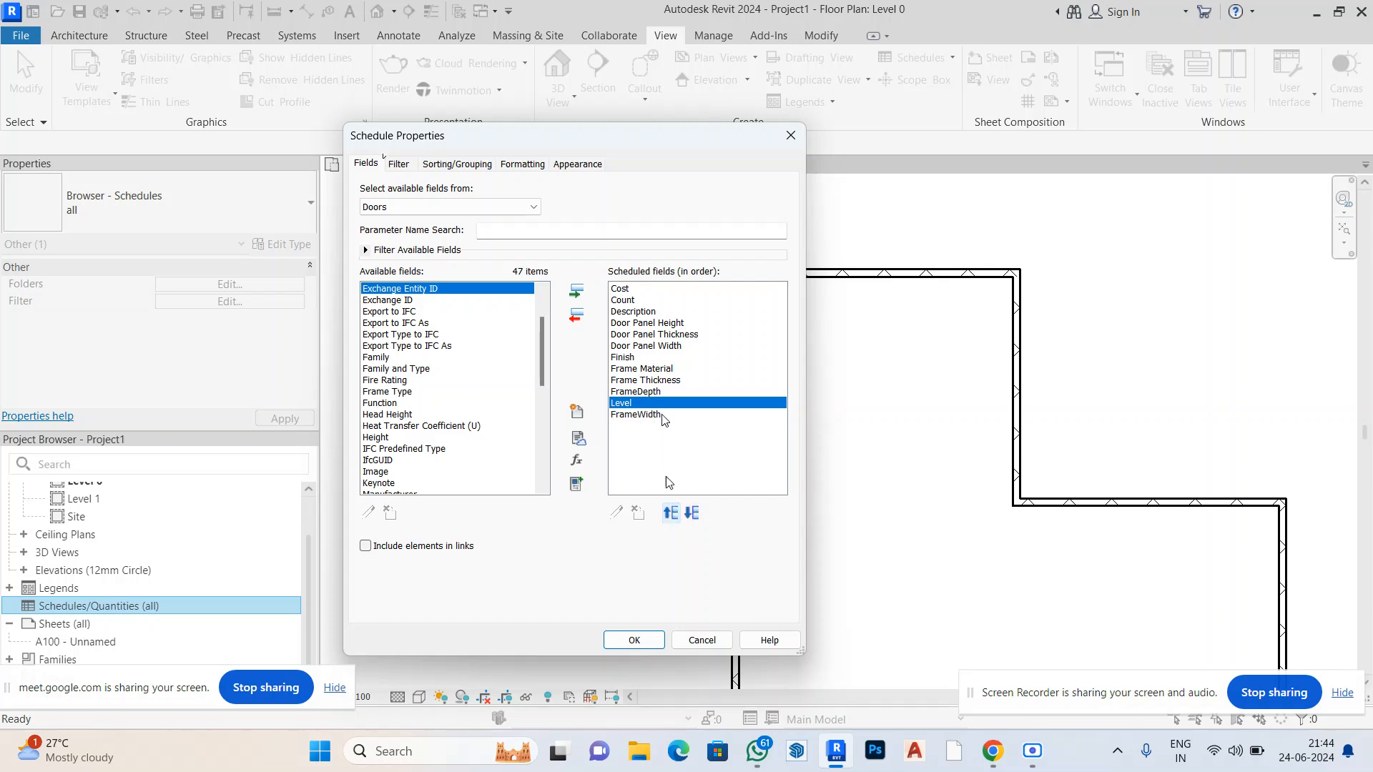
pyautogui.click(671, 514)
pyautogui.click(670, 513)
pyautogui.click(671, 514)
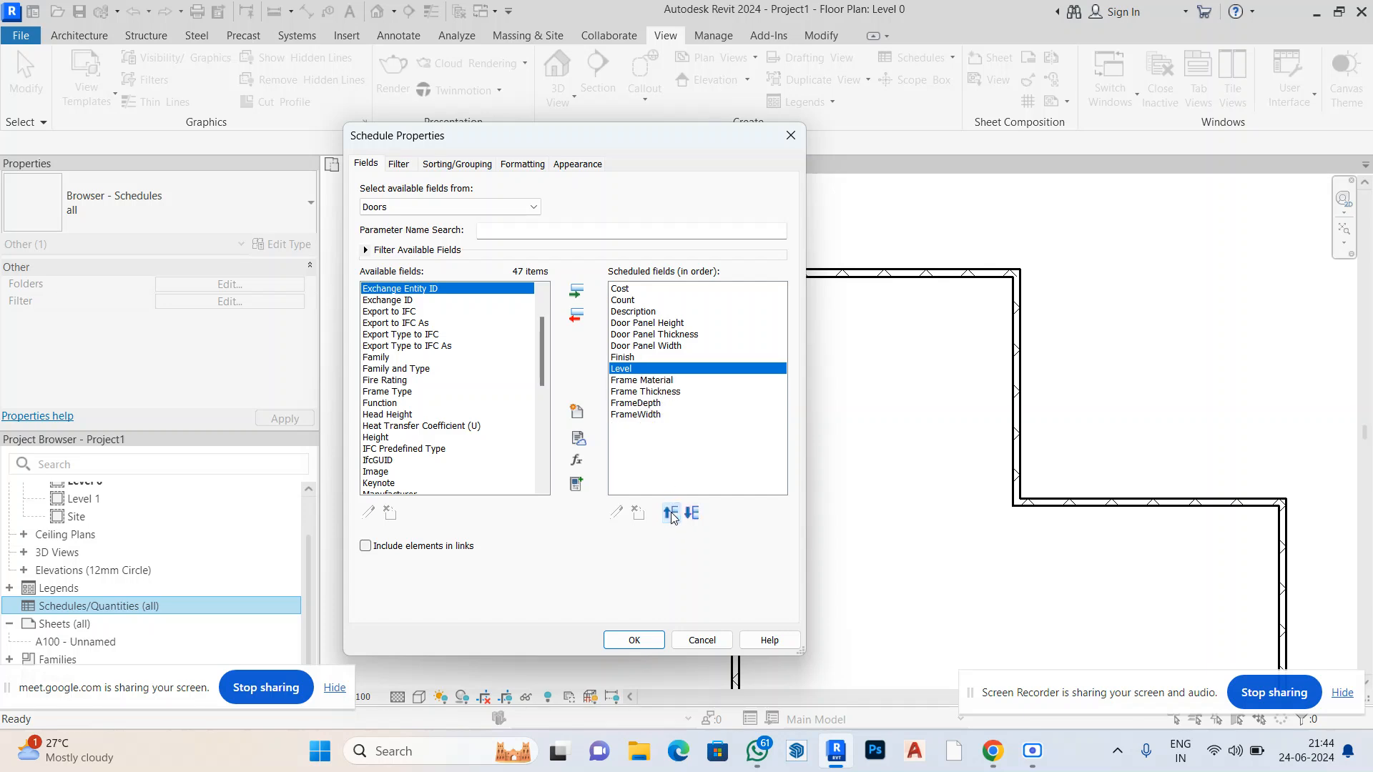
pyautogui.click(670, 513)
pyautogui.click(670, 514)
pyautogui.click(670, 514)
pyautogui.click(671, 513)
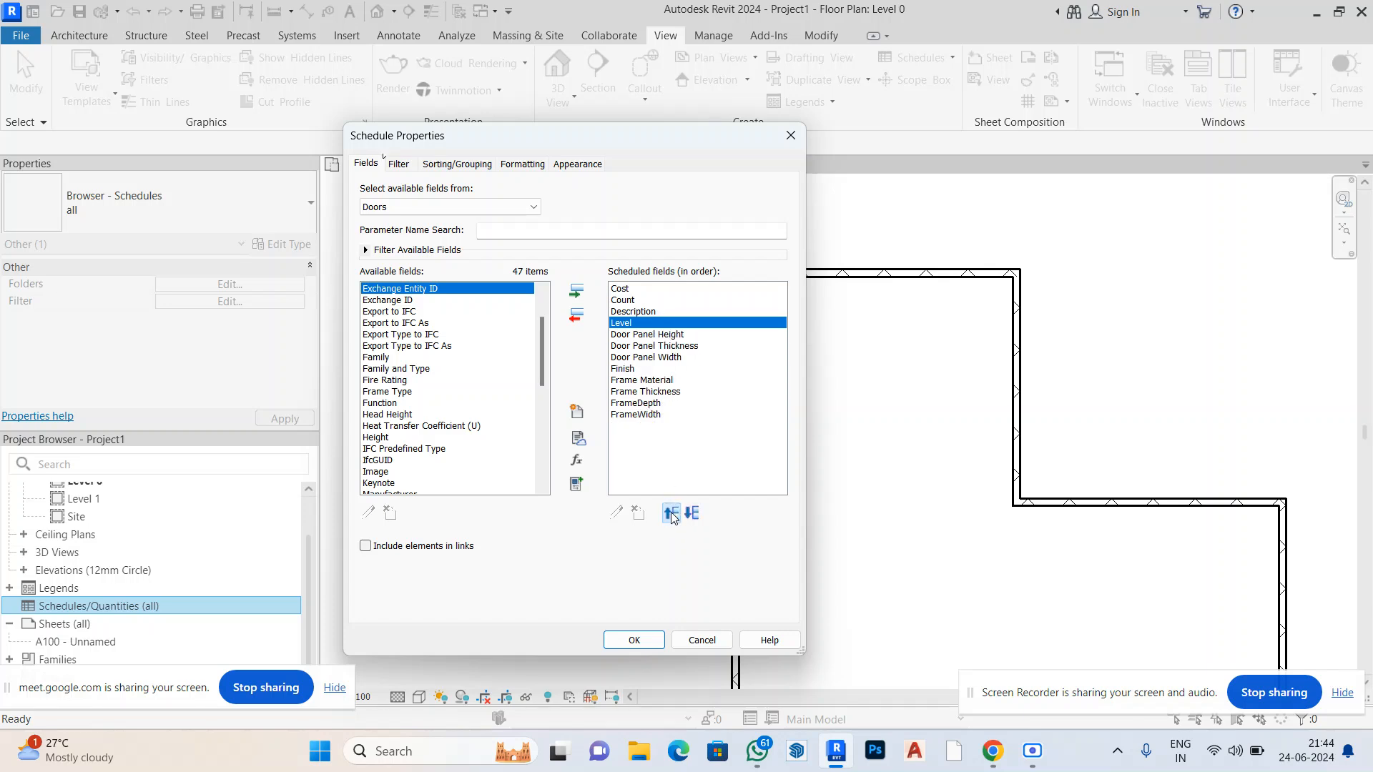
pyautogui.click(671, 514)
pyautogui.click(671, 513)
pyautogui.click(671, 514)
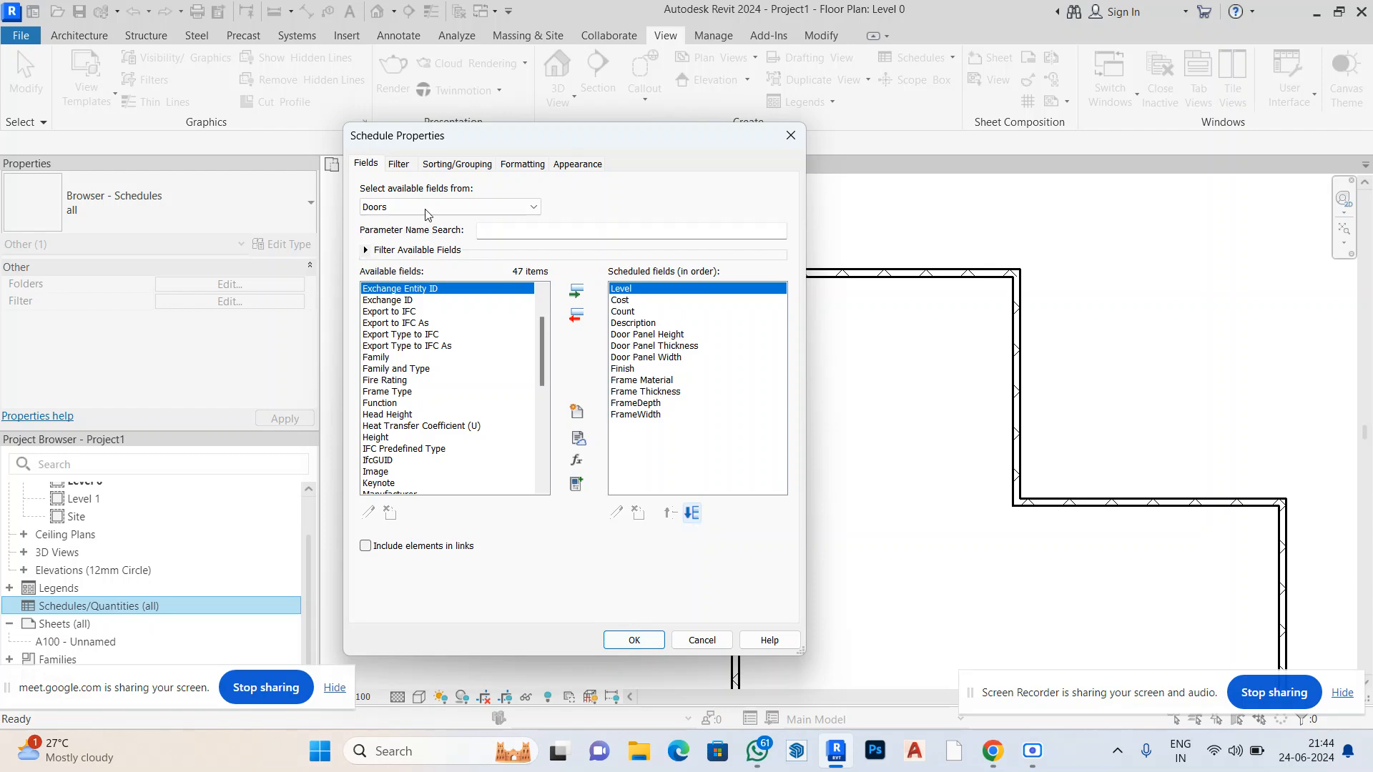
# Review the filter, sorting, formatting and appearance settings, recheck the scheduled fields, and create the door schedule
pyautogui.click(401, 164)
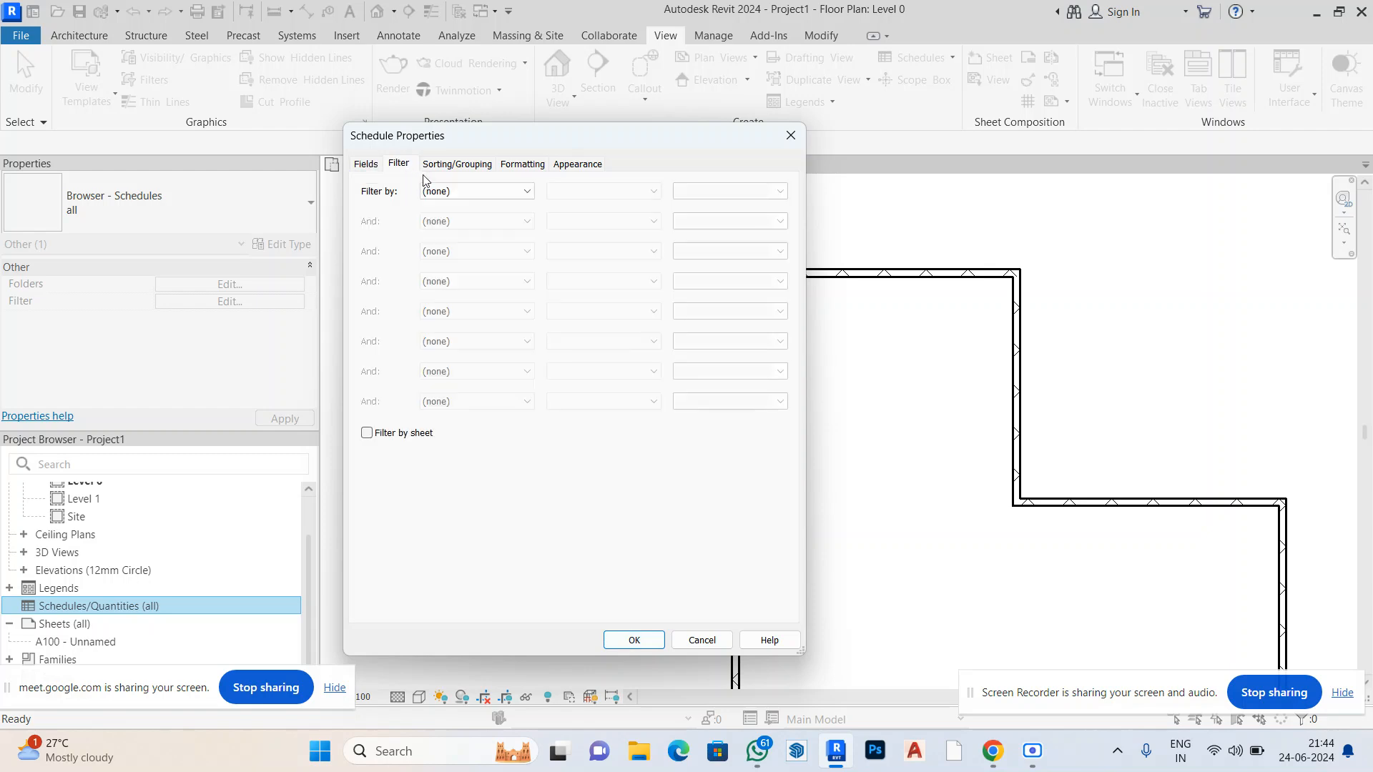
pyautogui.click(452, 165)
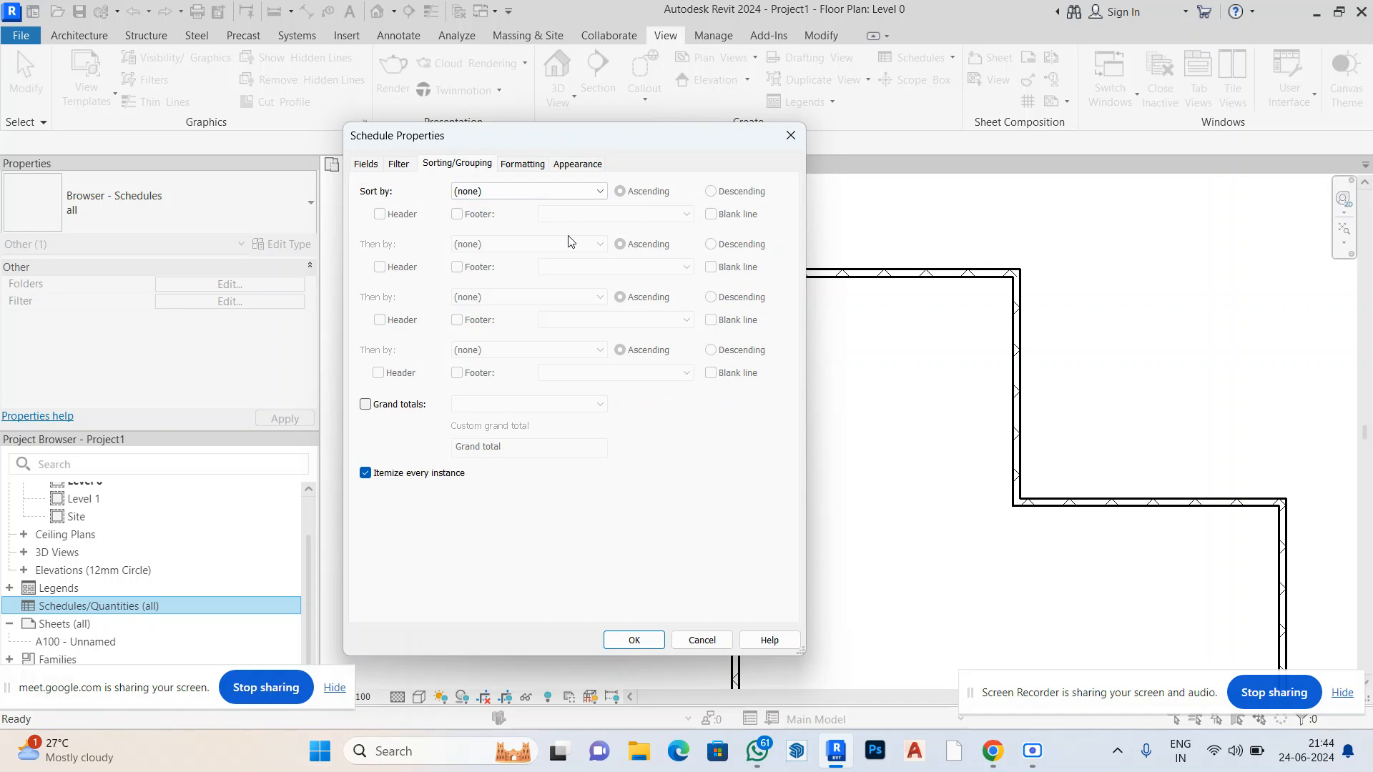
pyautogui.click(528, 164)
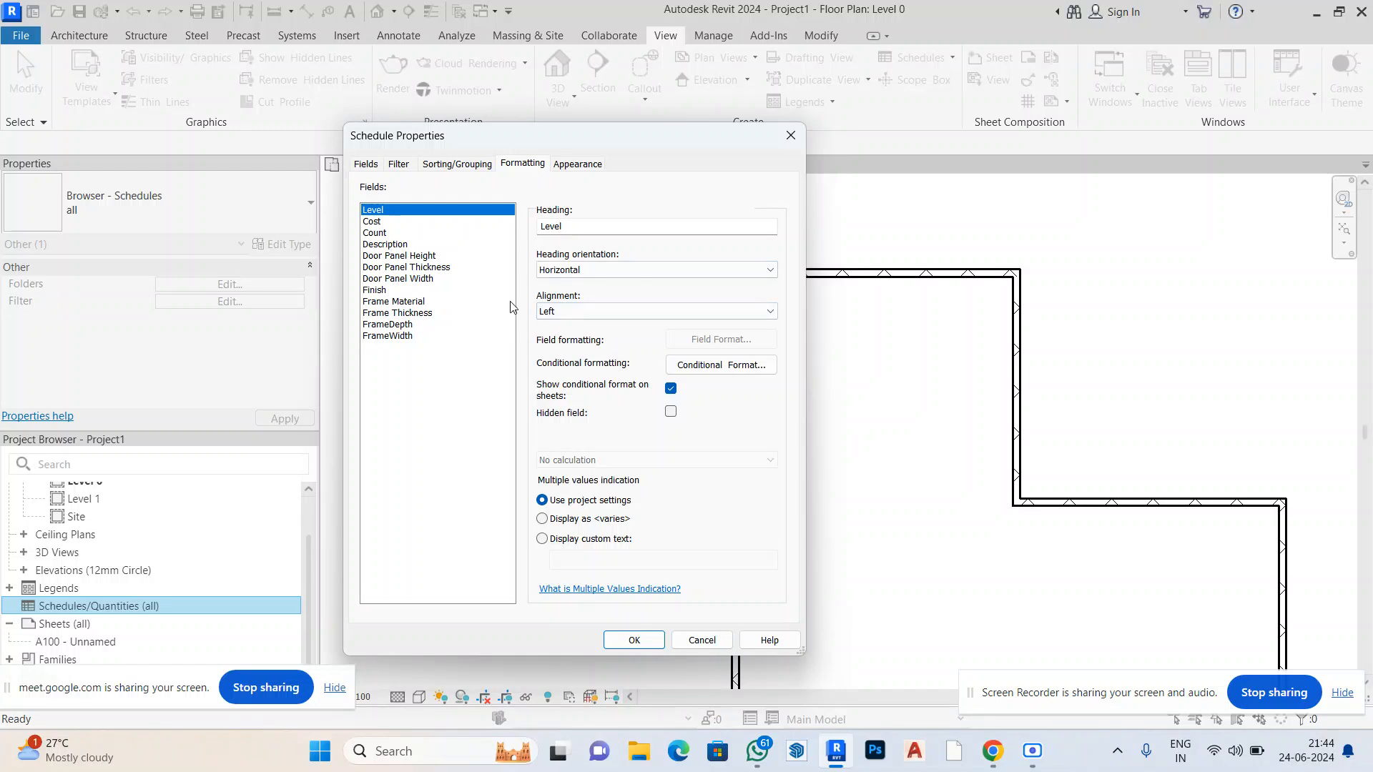
pyautogui.click(565, 166)
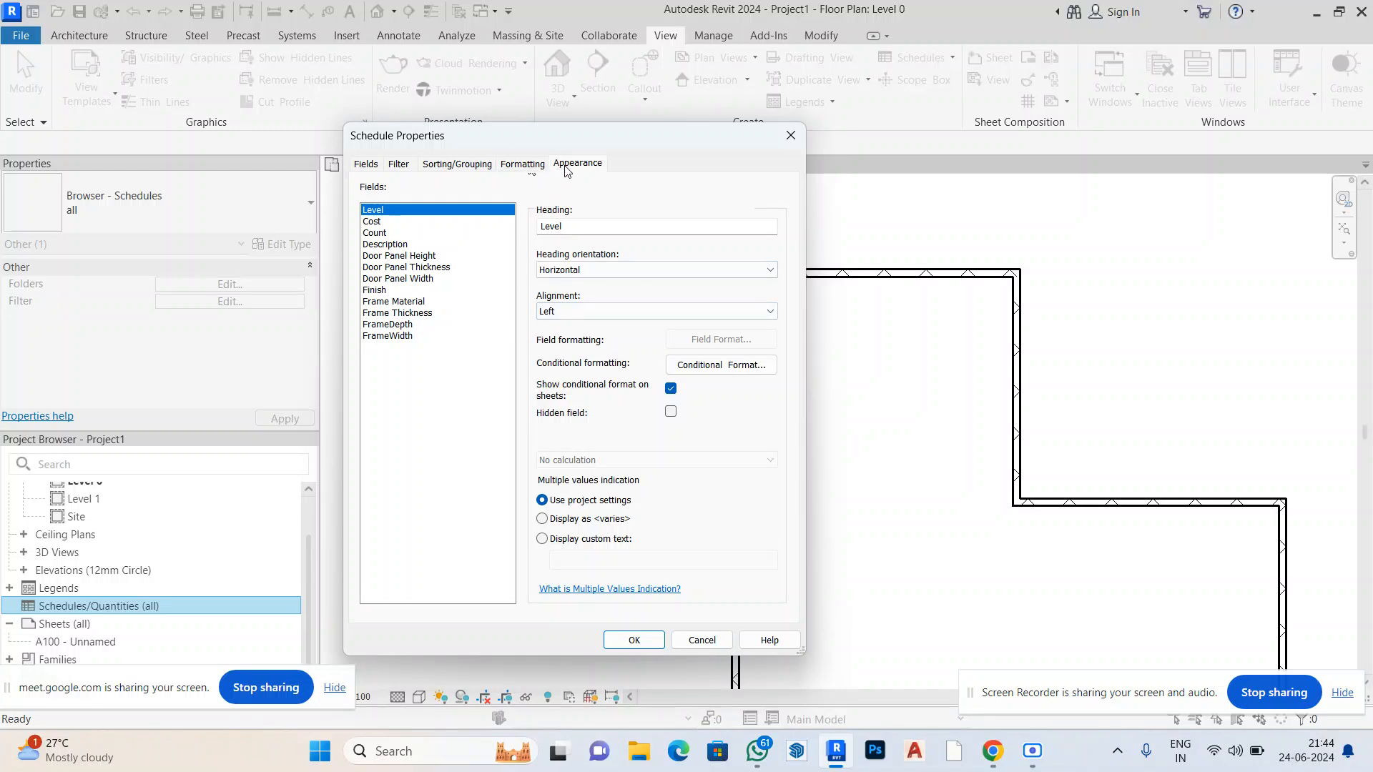
pyautogui.click(398, 164)
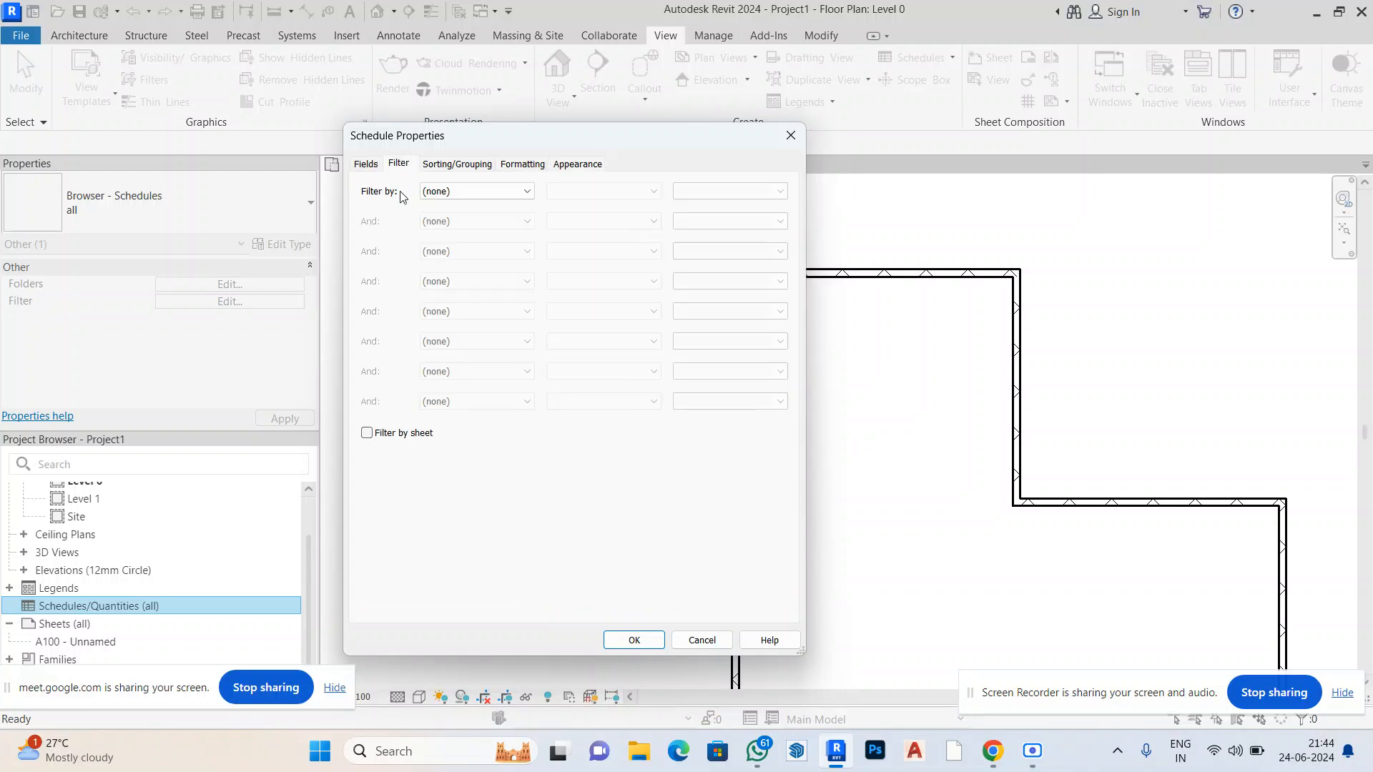
pyautogui.click(365, 164)
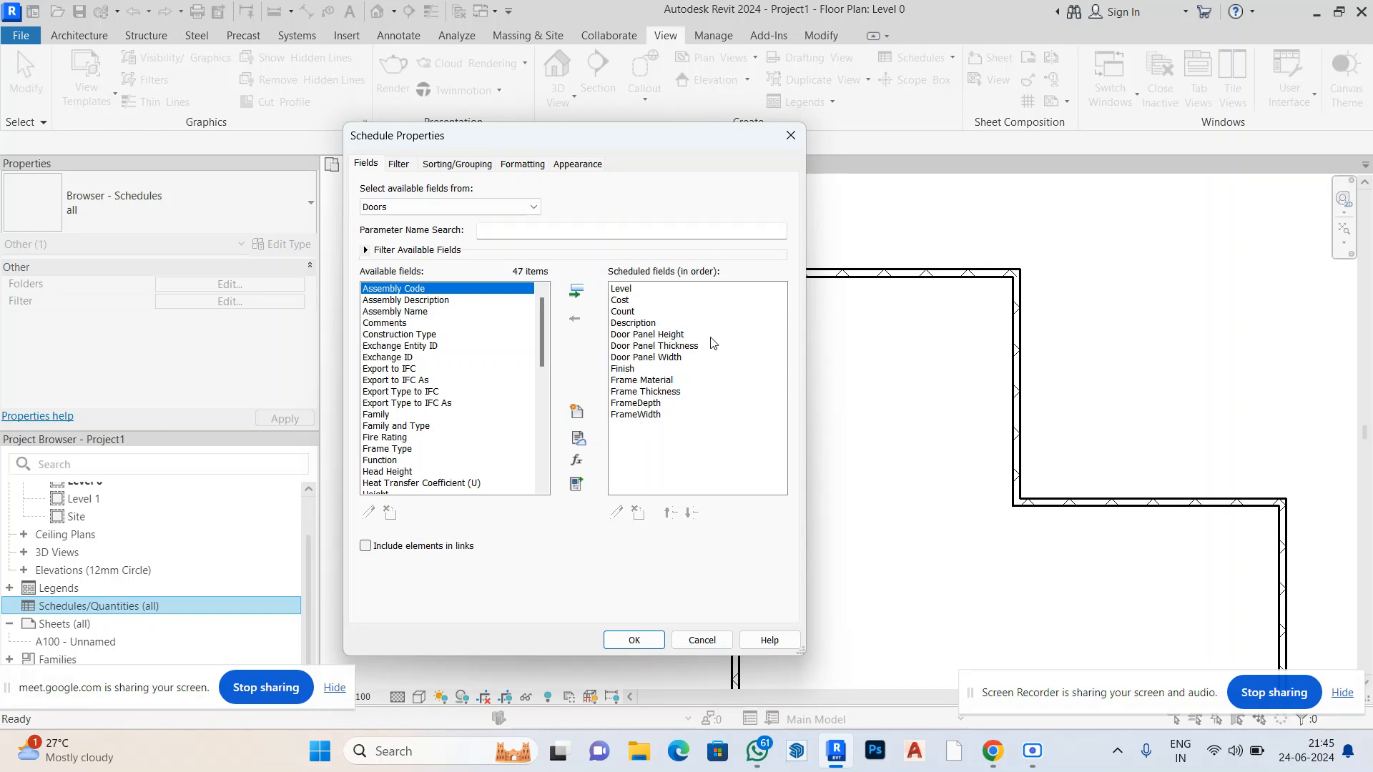
pyautogui.click(632, 639)
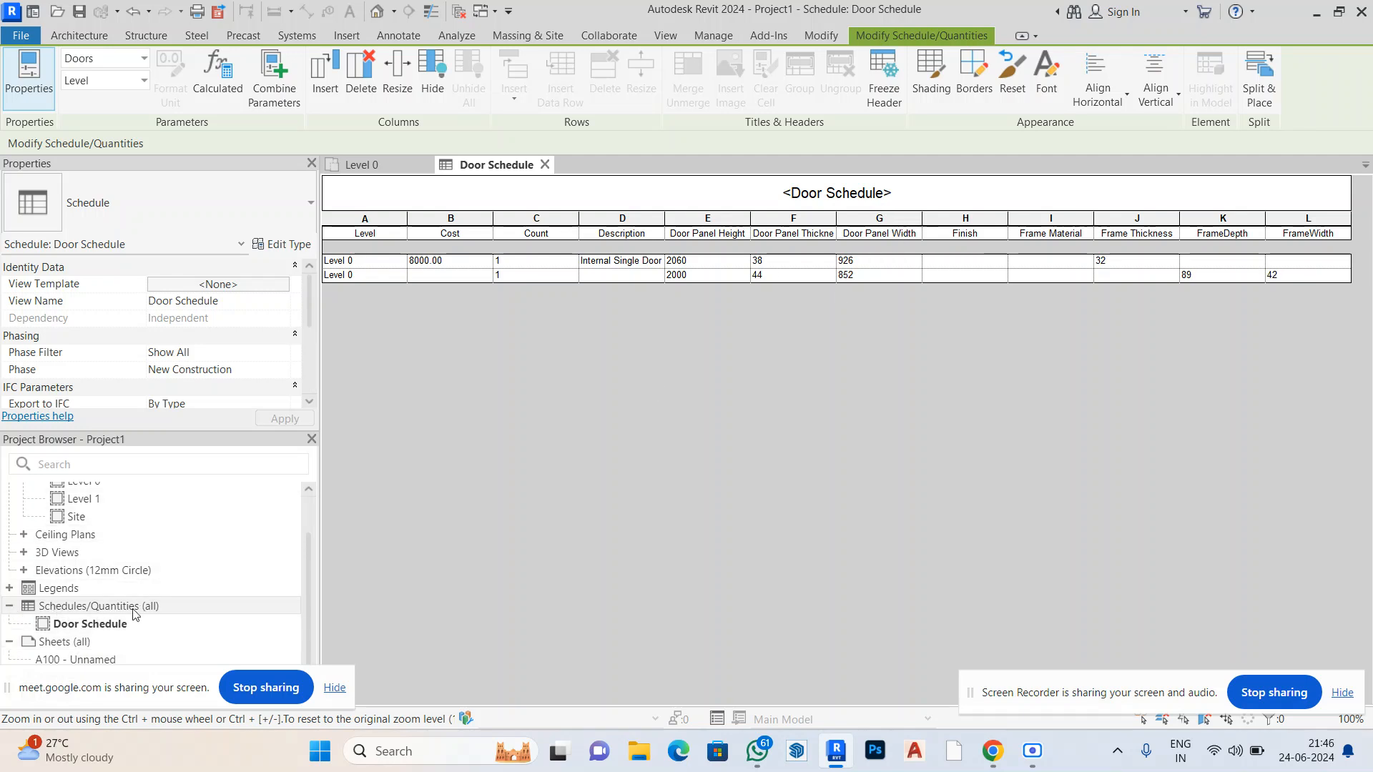
# Return to the Level 0 floor plan and close the Door Schedule view
pyautogui.click(104, 624)
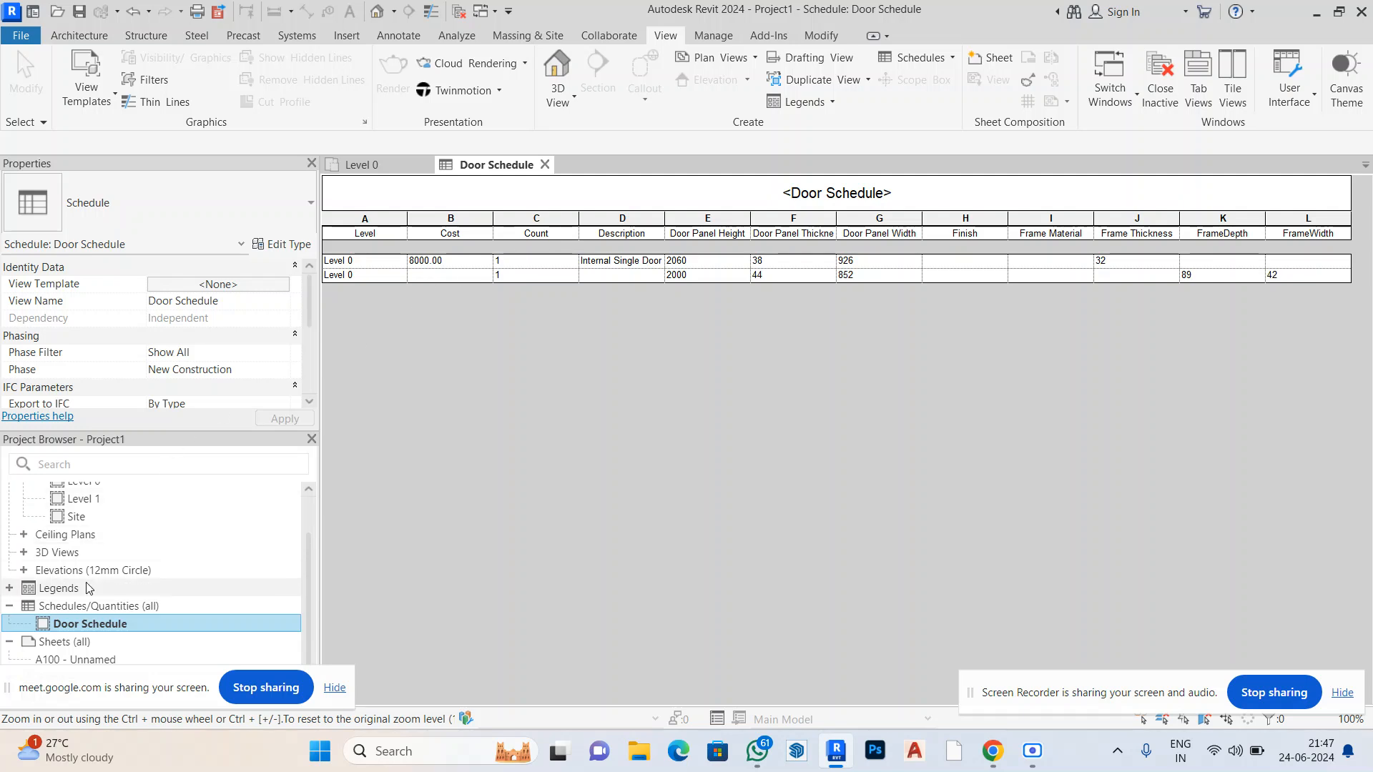
pyautogui.scroll(1, 89, 572)
pyautogui.doubleClick(100, 528)
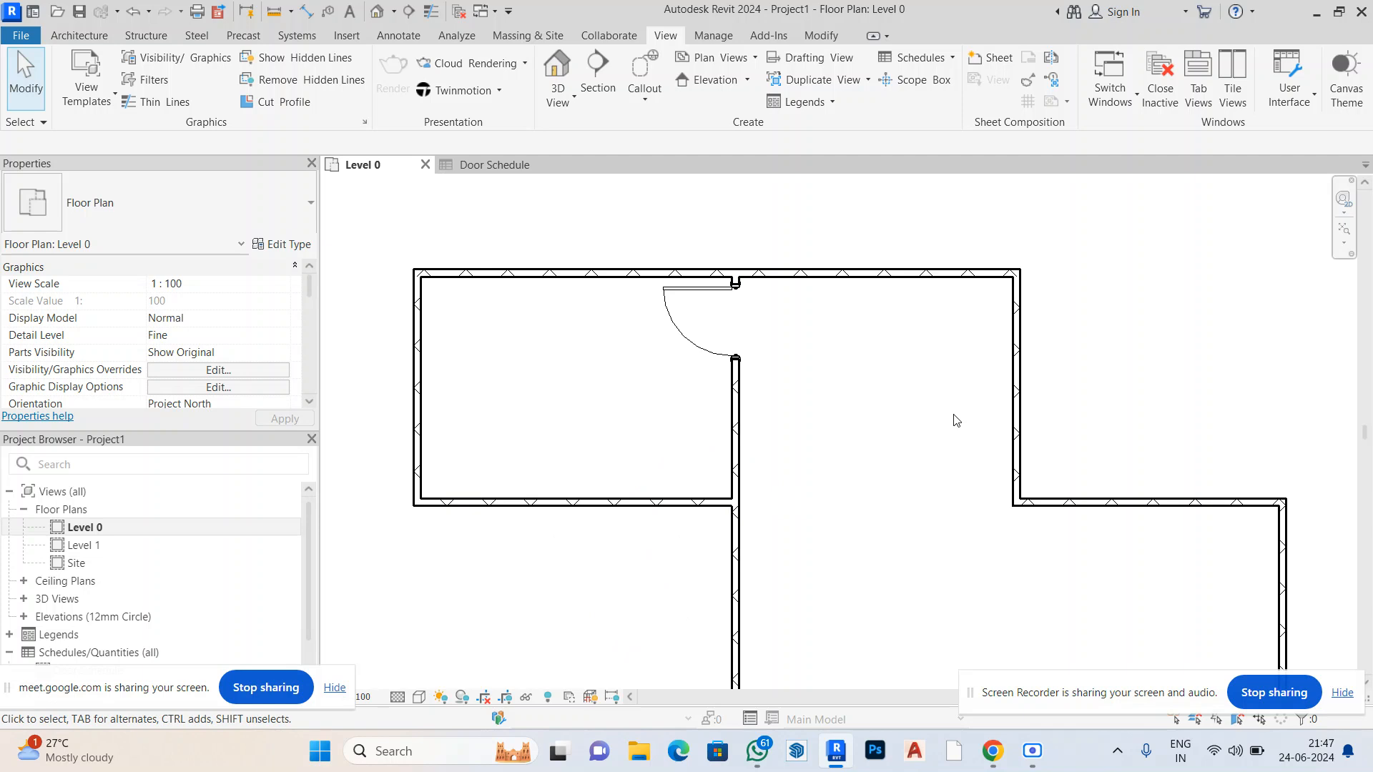
pyautogui.click(541, 165)
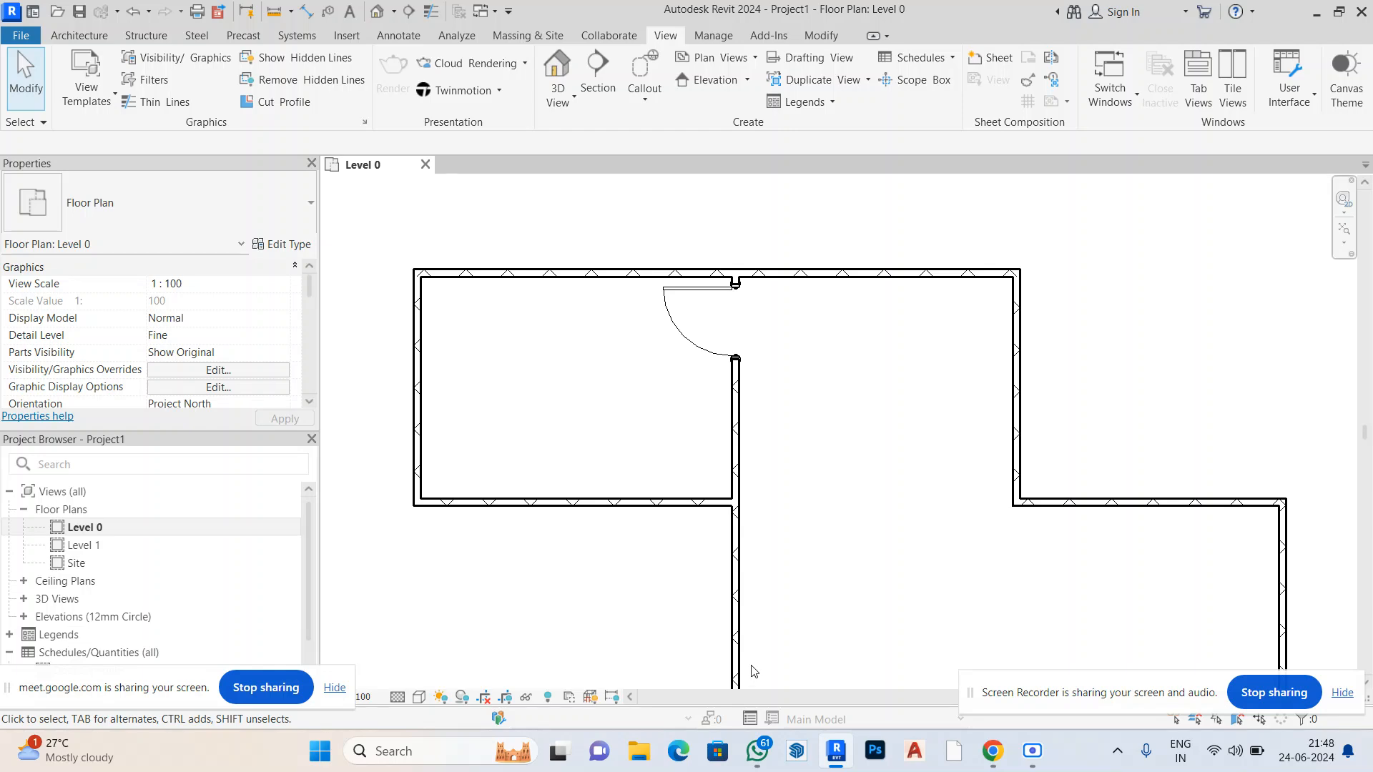
# Minimize Revit, the meeting window and the chat window, and switch to the CALCULATION document in Word
pyautogui.click(1313, 16)
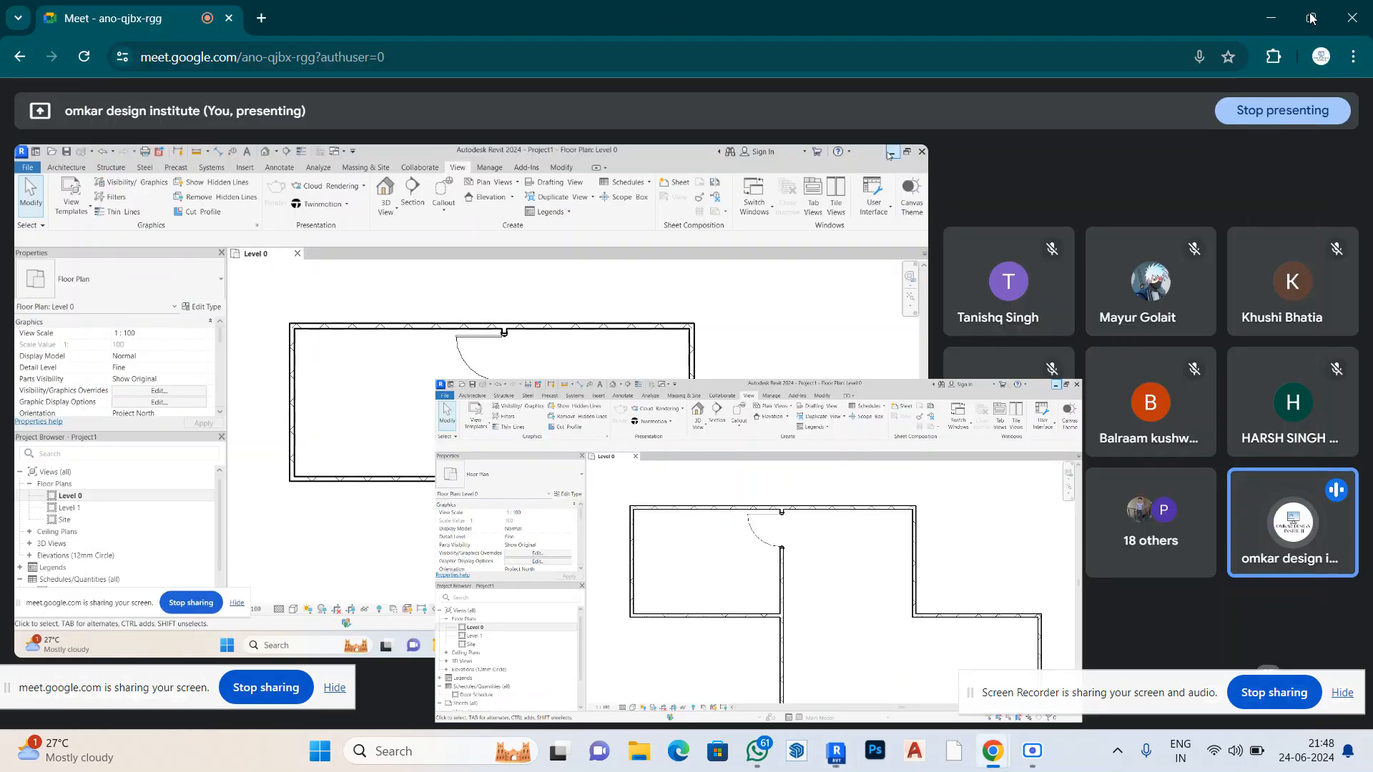
pyautogui.click(1271, 16)
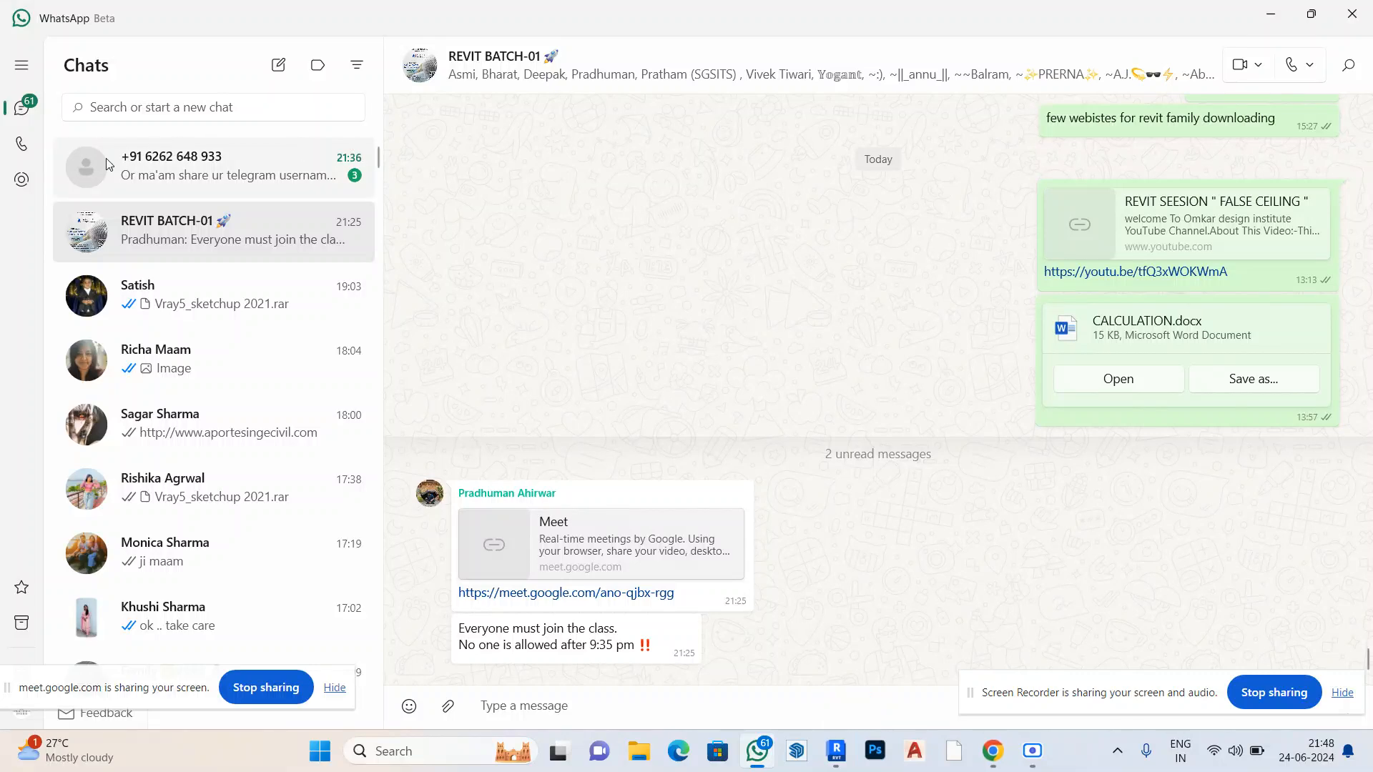
pyautogui.click(1271, 14)
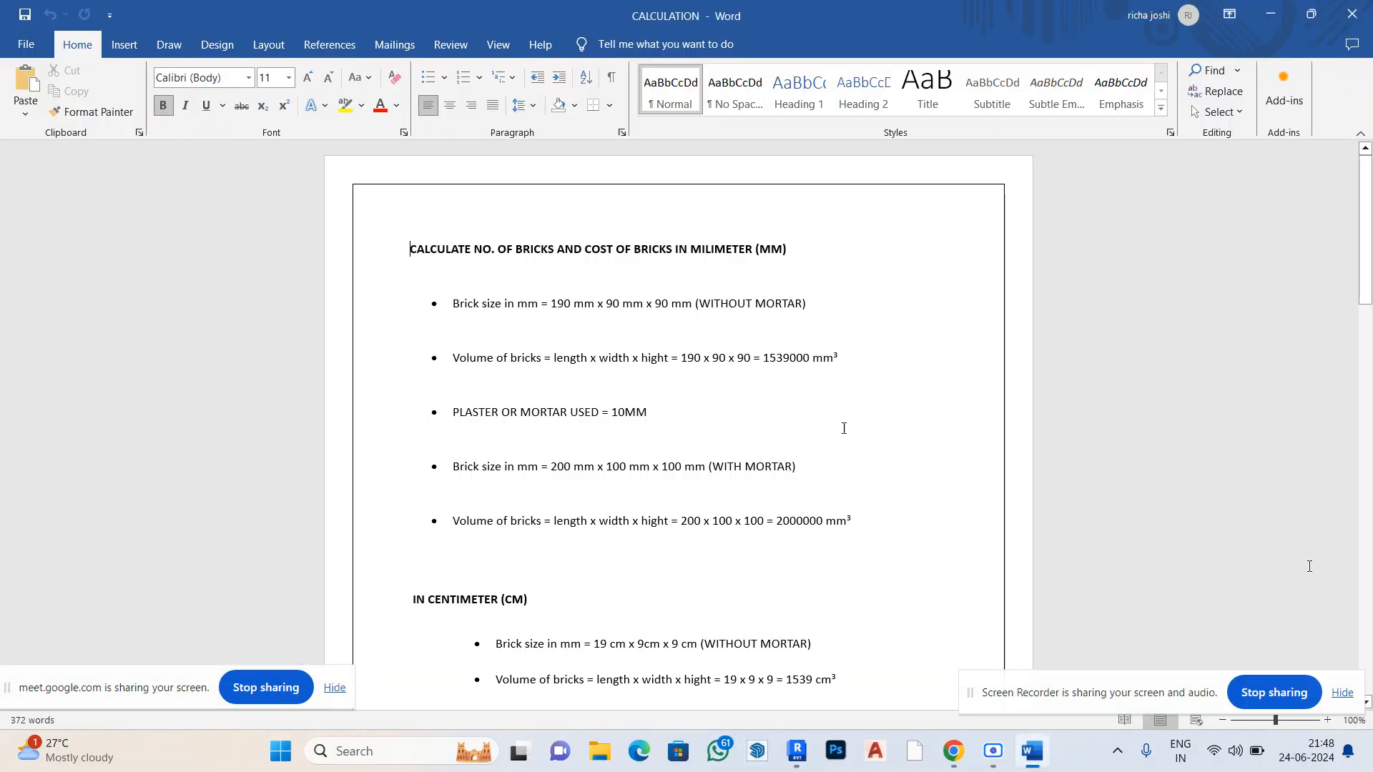
pyautogui.click(890, 161)
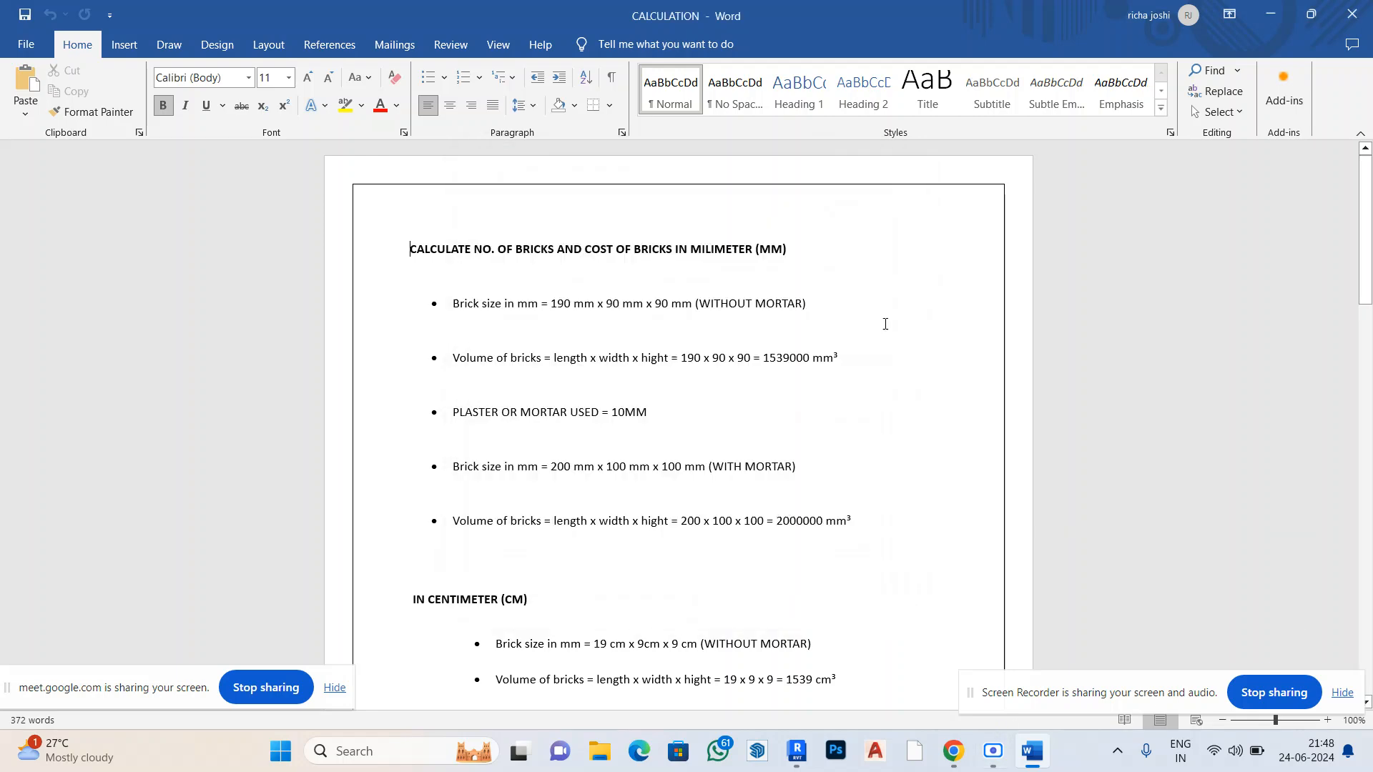
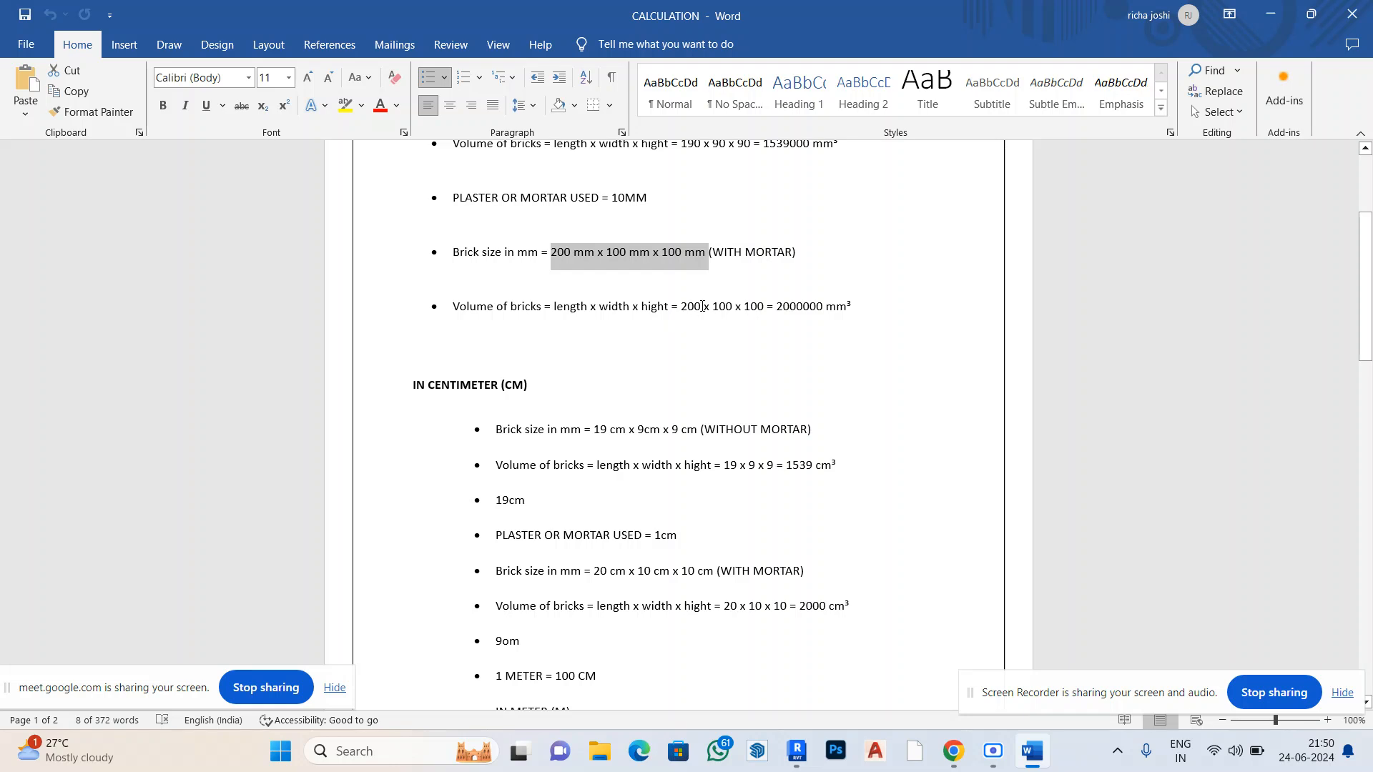
# Examine the brick size and volume calculations with and without mortar in millimetres, centimetres and metres
pyautogui.moveTo(775, 306); pyautogui.dragTo(858, 307)
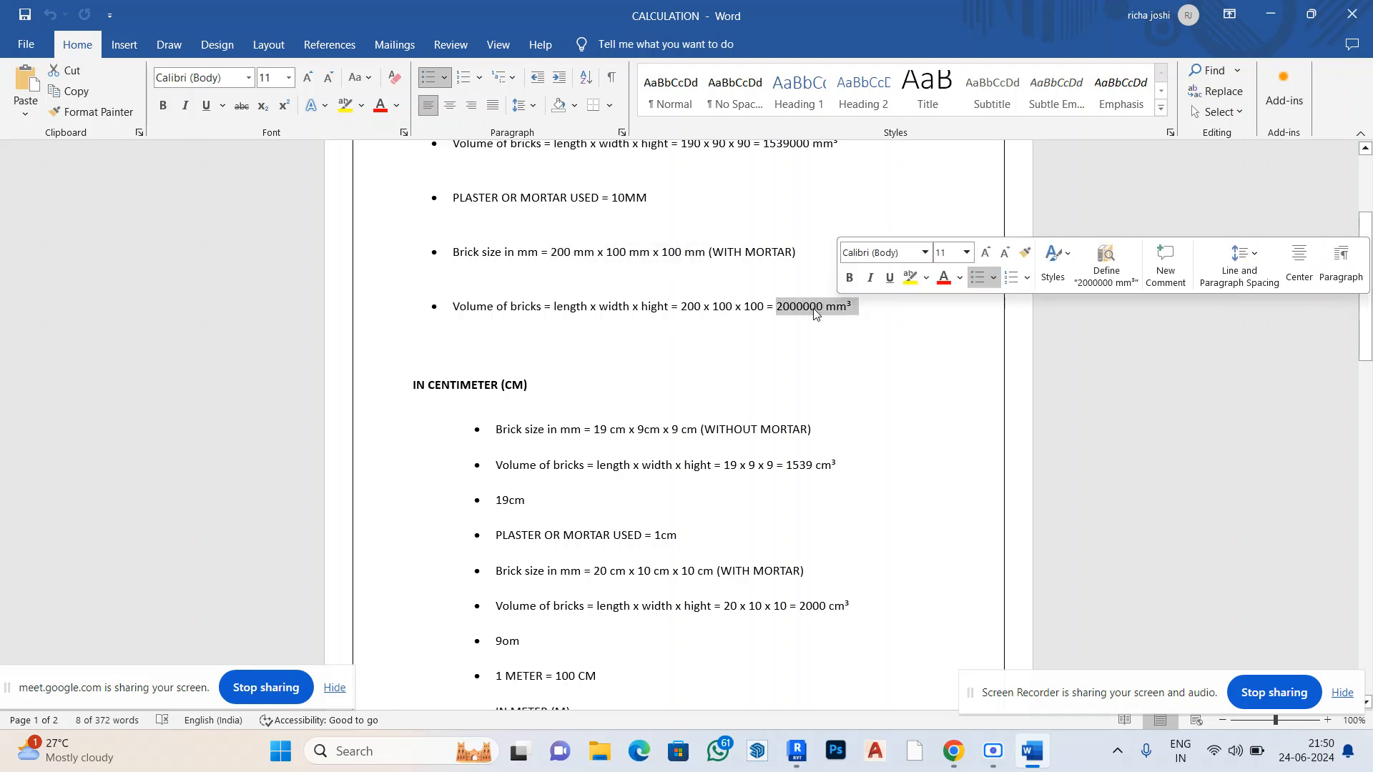
pyautogui.click(626, 361)
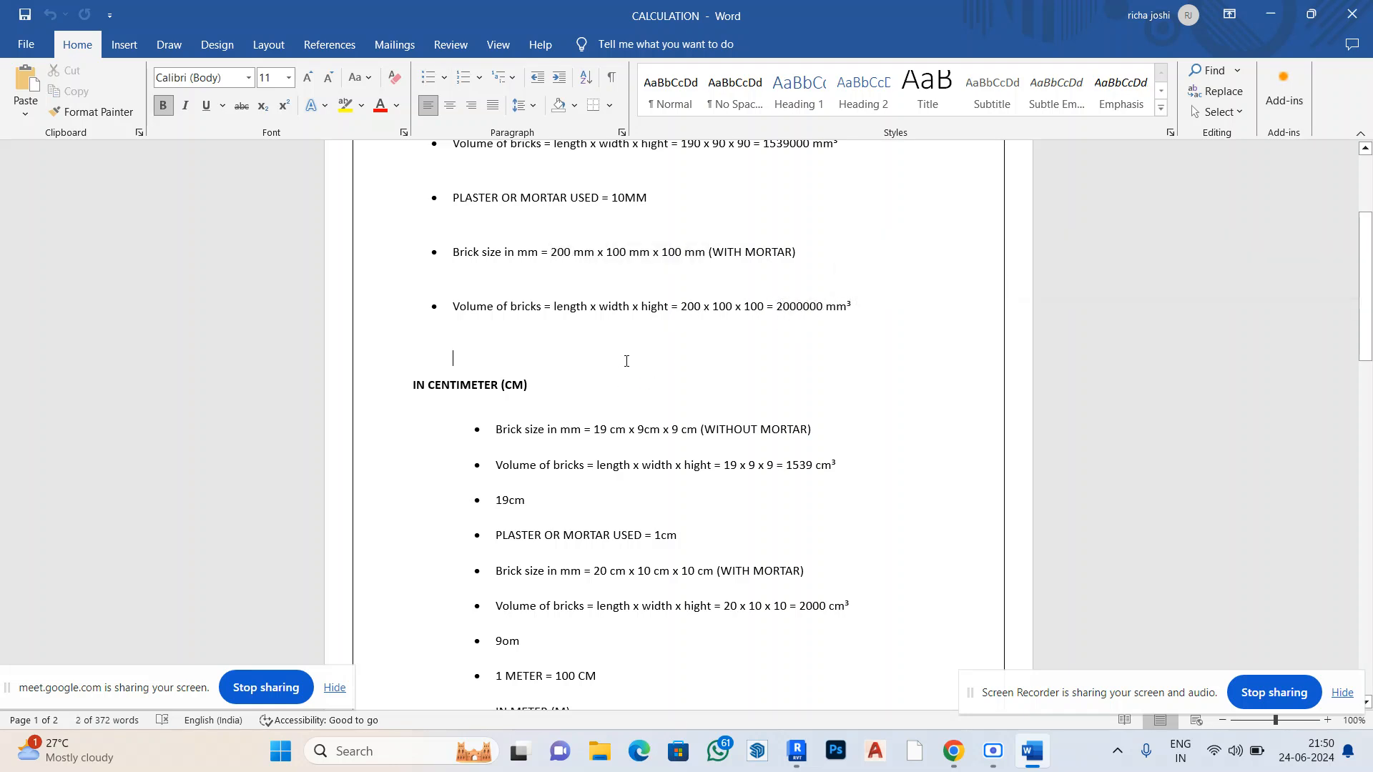
pyautogui.scroll(-1, 626, 361)
pyautogui.scroll(6, 626, 361)
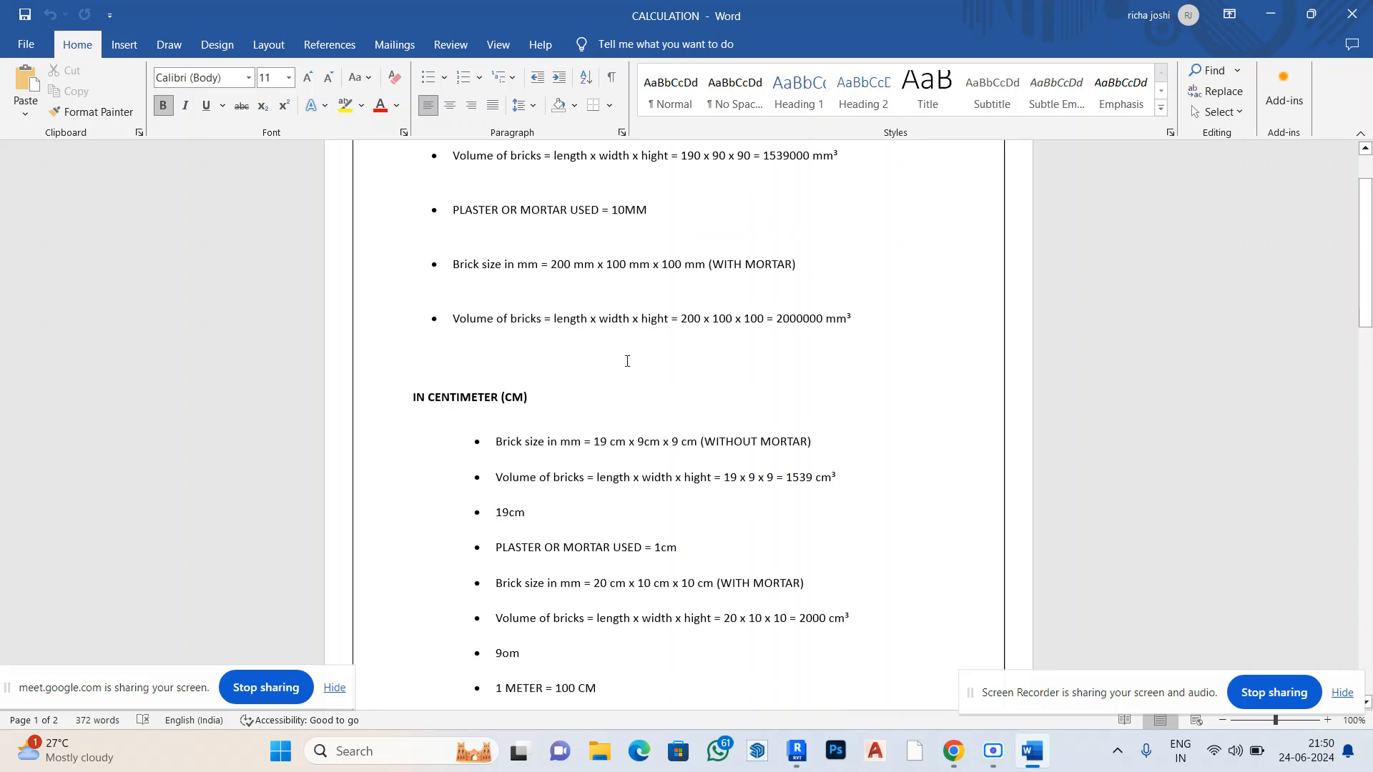
pyautogui.scroll(-7, 626, 361)
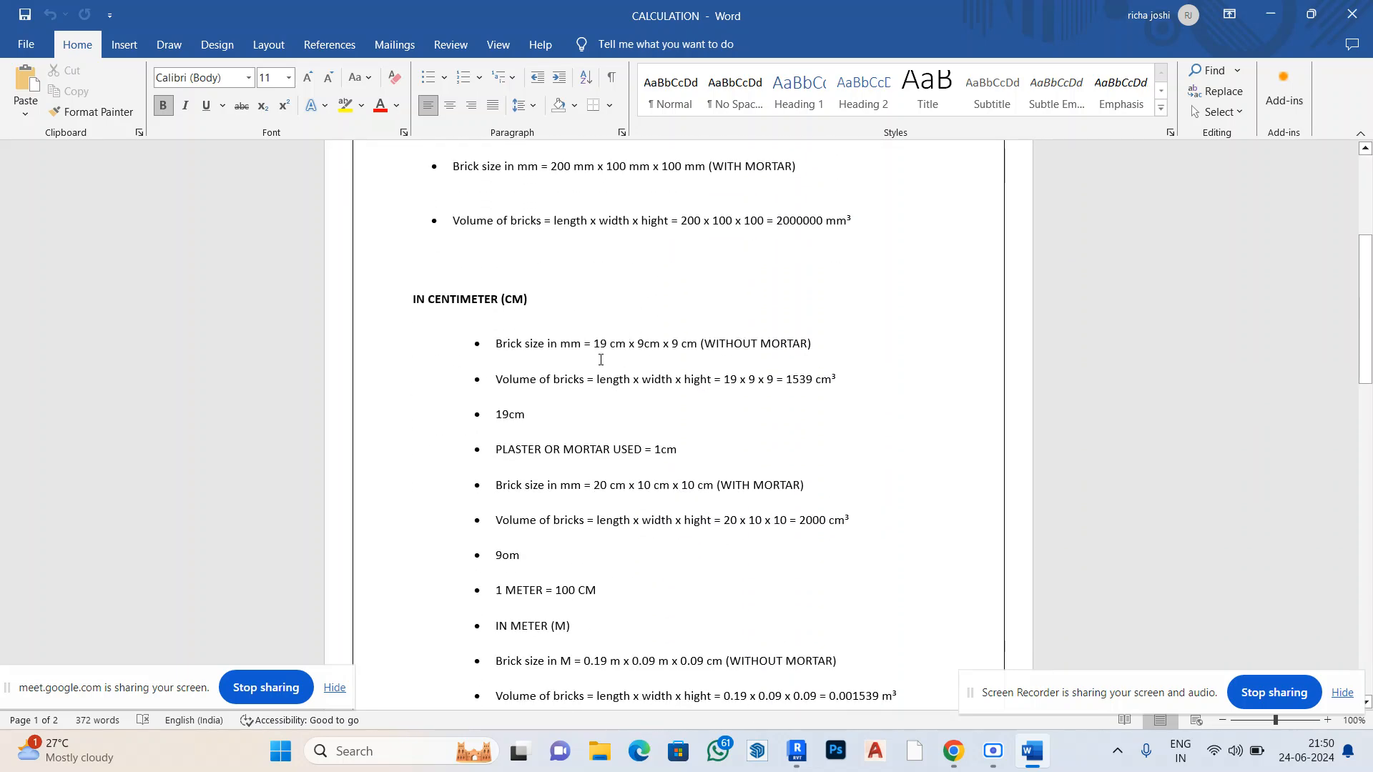
pyautogui.scroll(-10, 576, 364)
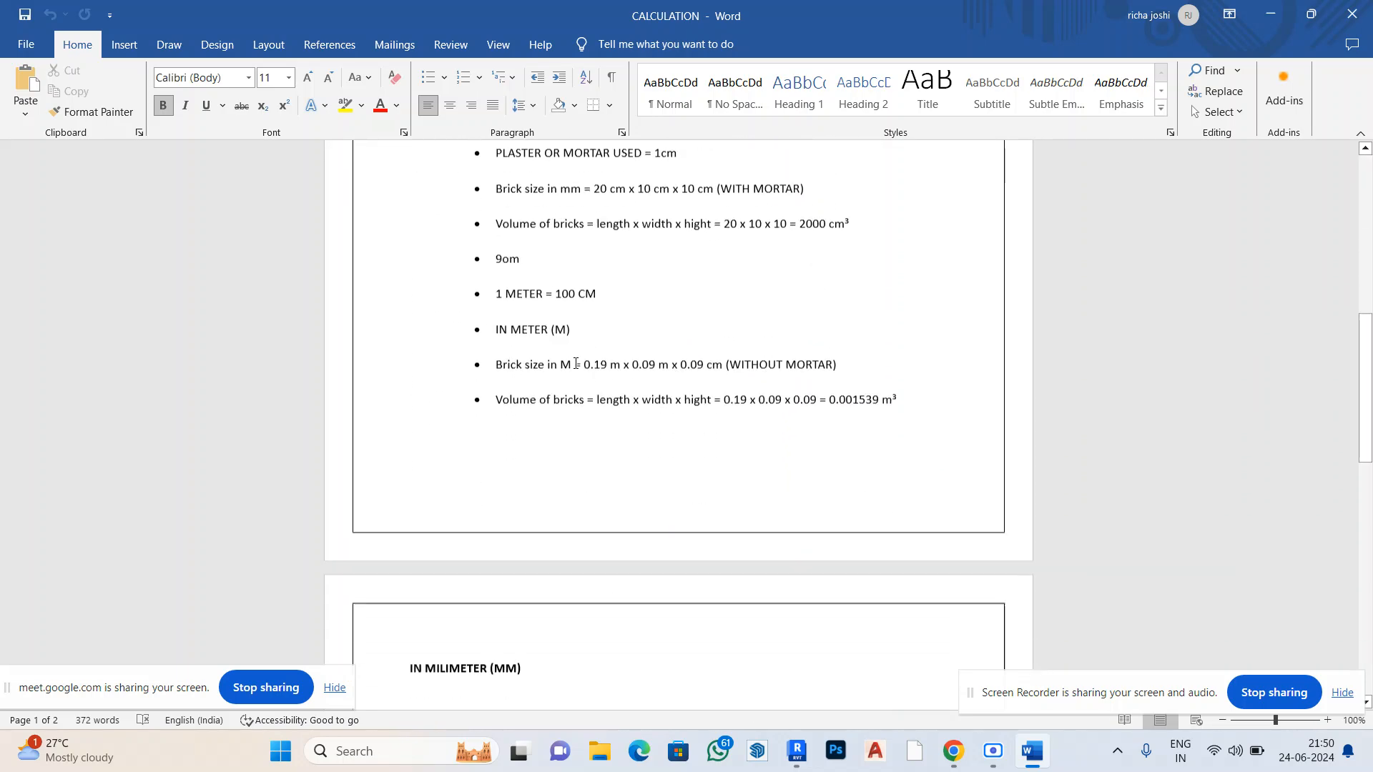
pyautogui.scroll(-7, 576, 363)
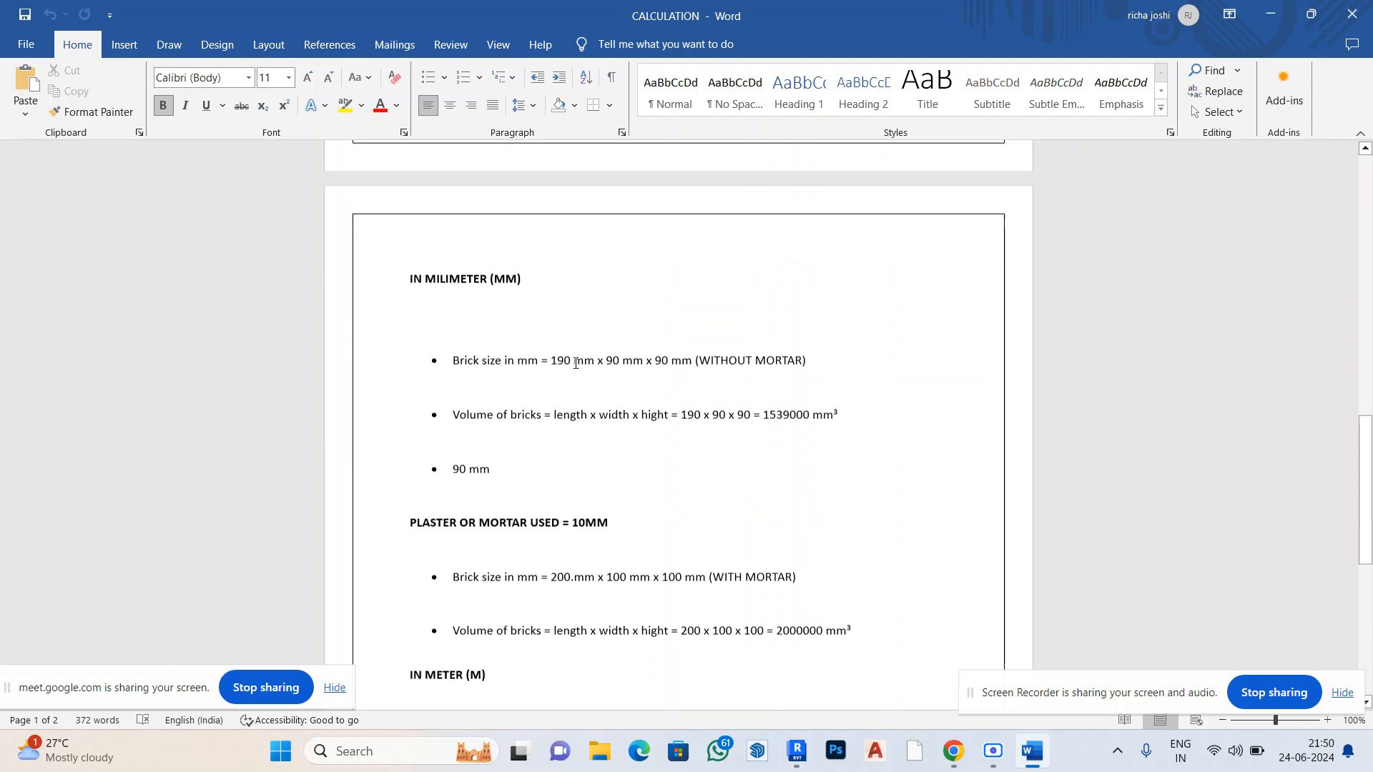
pyautogui.scroll(1, 576, 363)
pyautogui.scroll(-11, 575, 363)
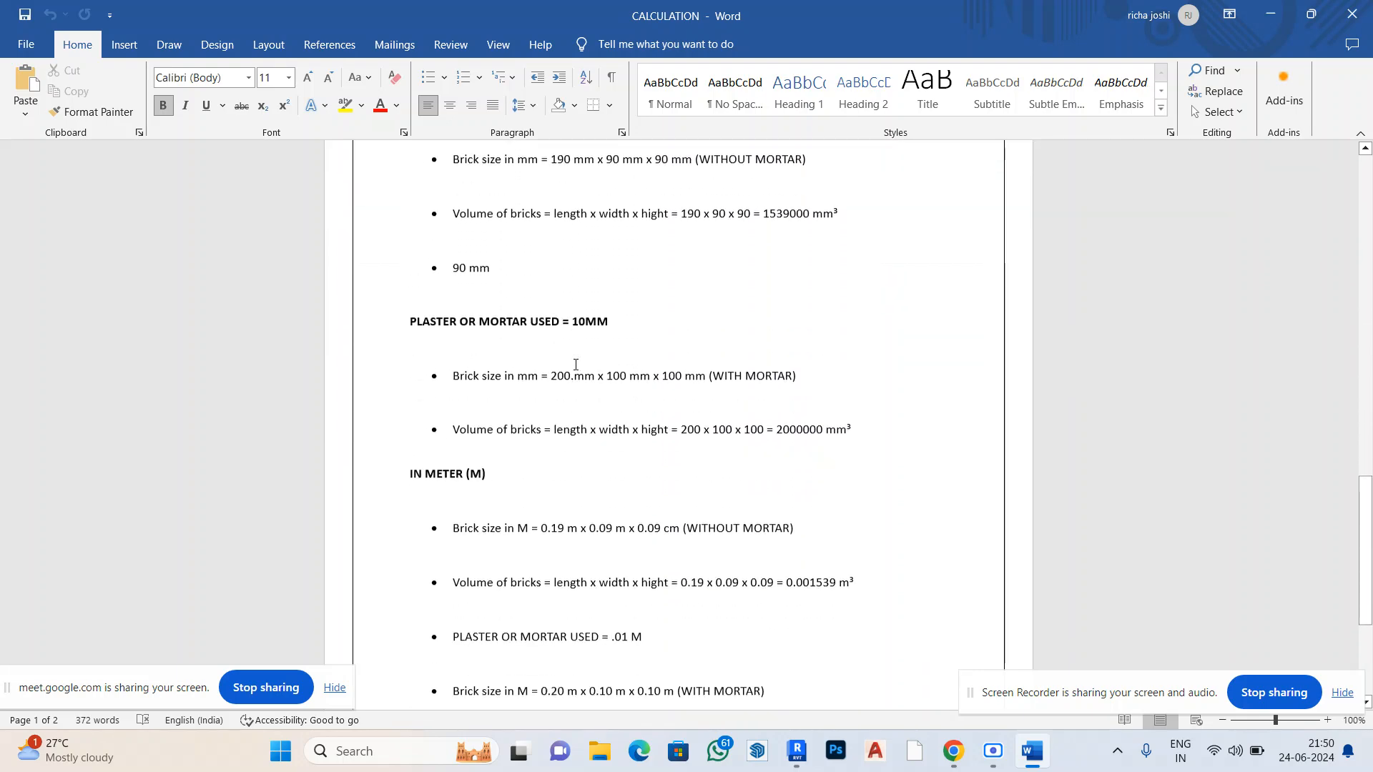
pyautogui.scroll(-2, 575, 365)
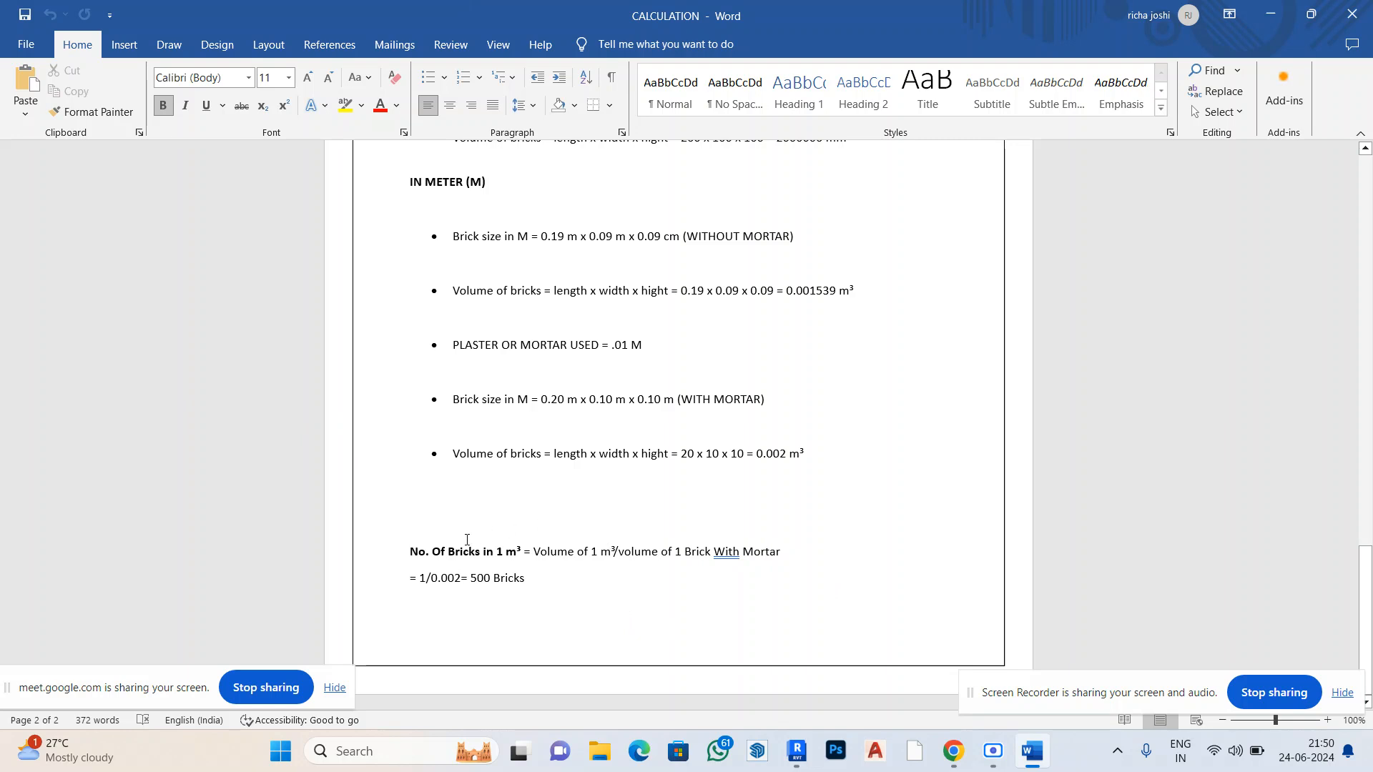
# Review the formula for the number of bricks in 1 m³, look back over the volume calculations, and close the document
pyautogui.moveTo(422, 552); pyautogui.dragTo(533, 579)
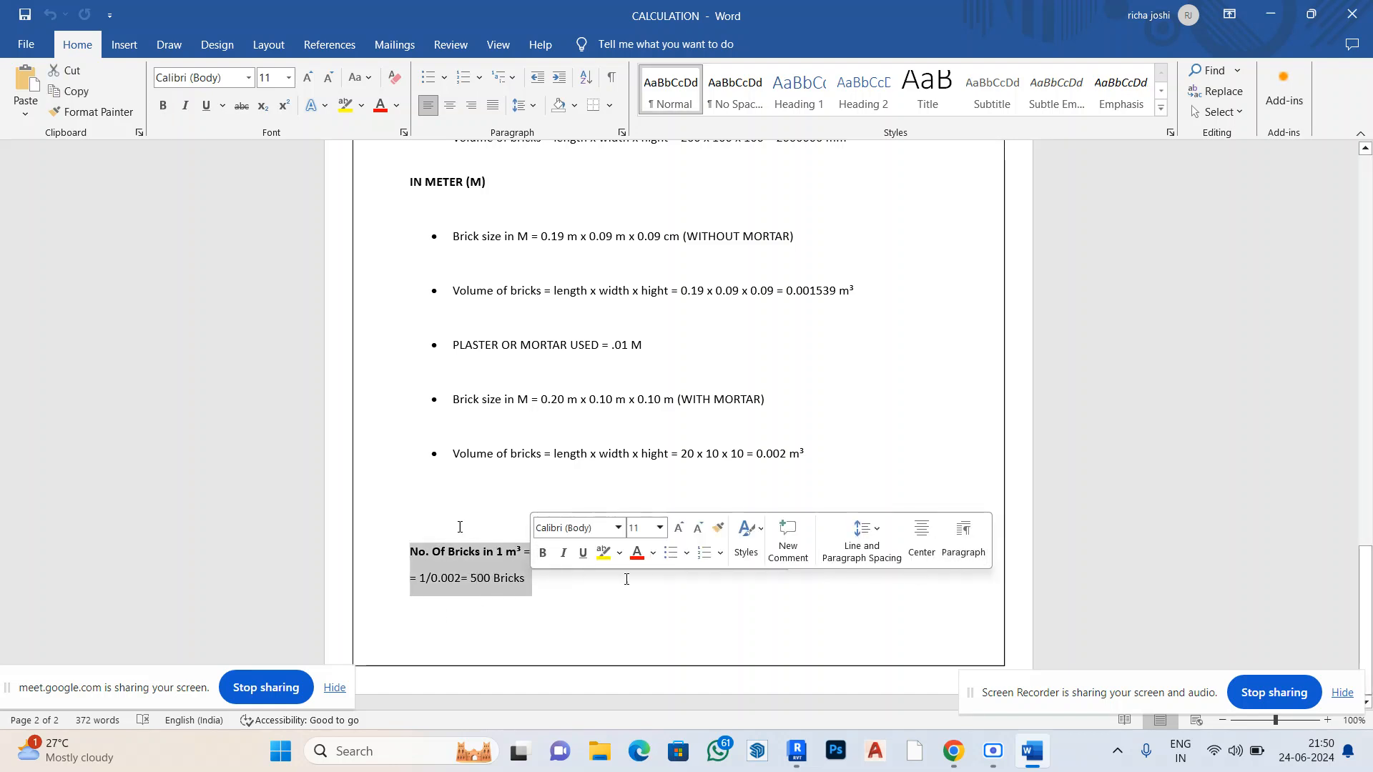
pyautogui.click(650, 609)
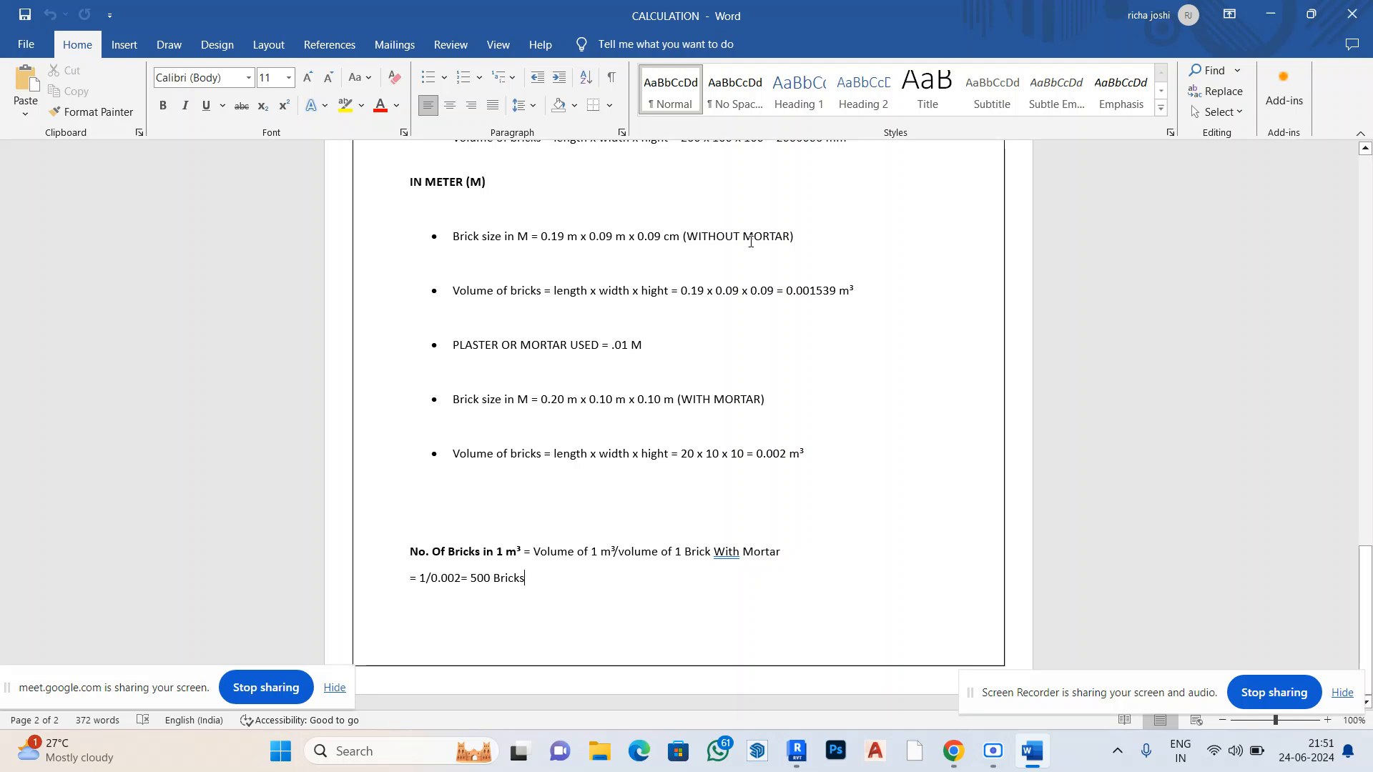
pyautogui.scroll(15, 624, 337)
pyautogui.scroll(2, 697, 351)
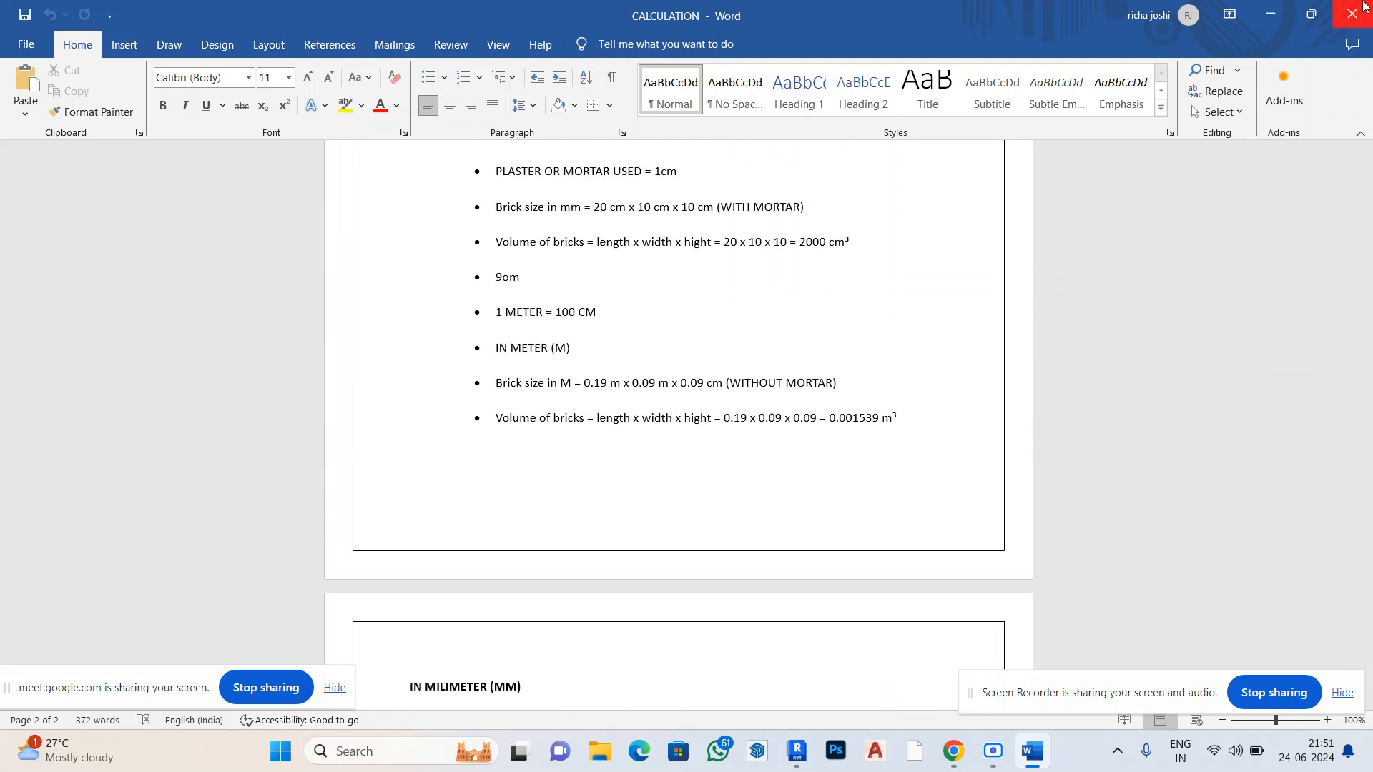
pyautogui.scroll(7, 269, 336)
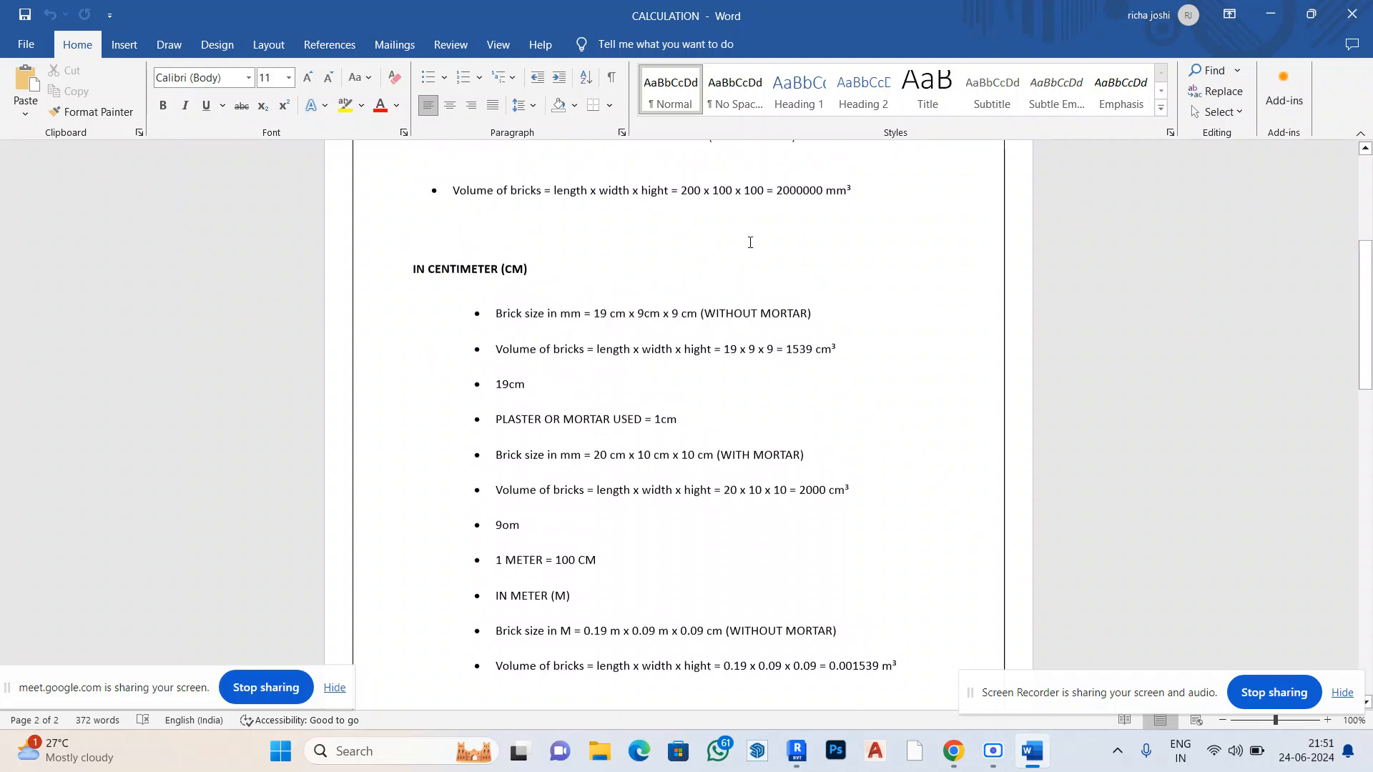
pyautogui.click(1348, 12)
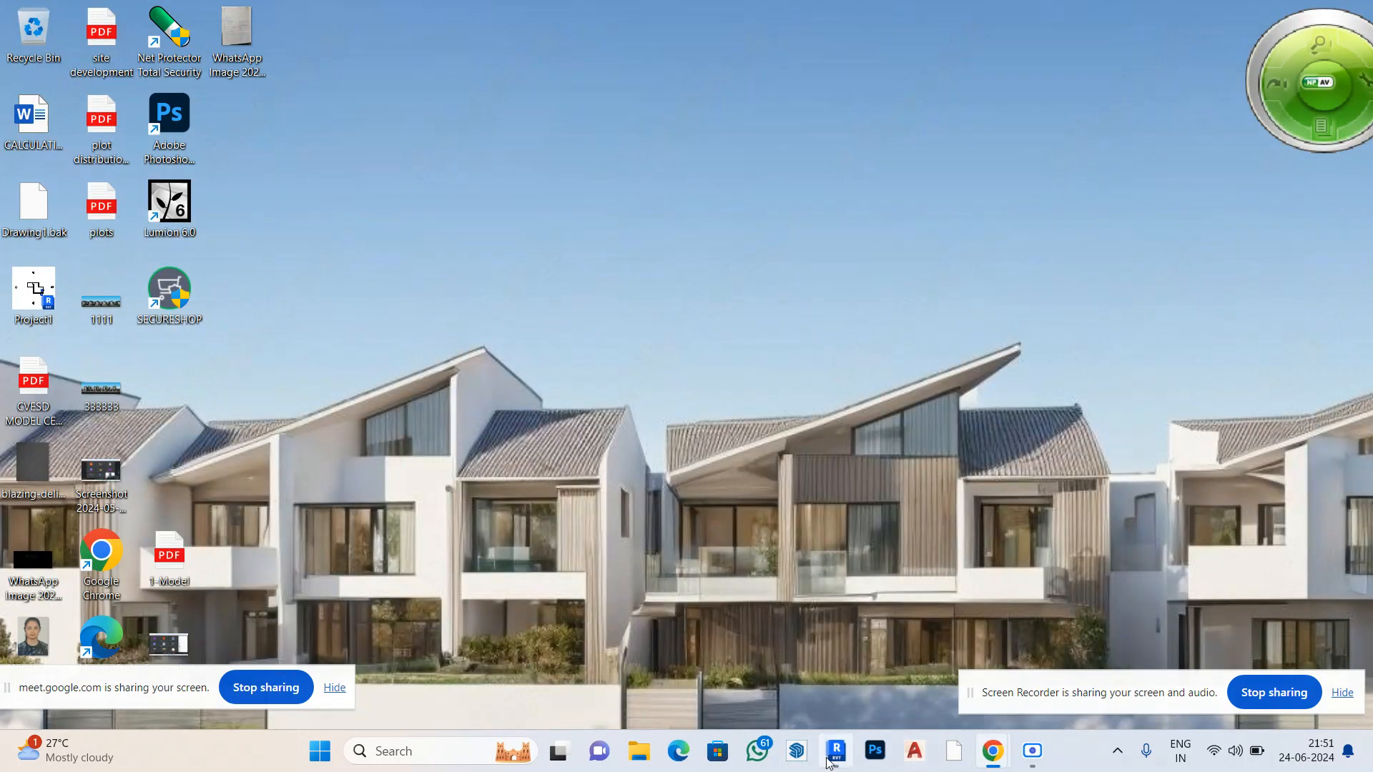
# Switch back to Revit, look over the Level 0 floor plan, and reopen the Door Schedule
pyautogui.click(835, 751)
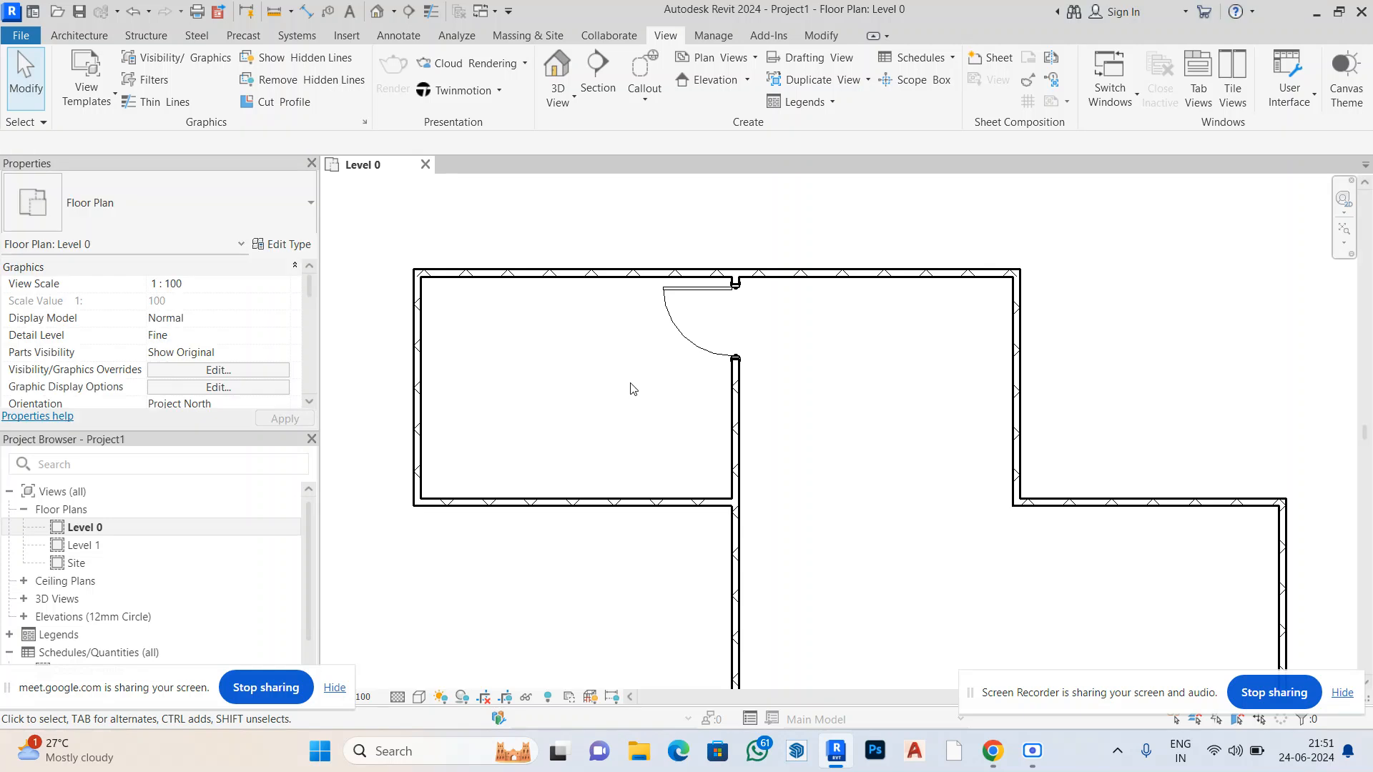
pyautogui.scroll(-3, 558, 236)
pyautogui.scroll(3, 601, 261)
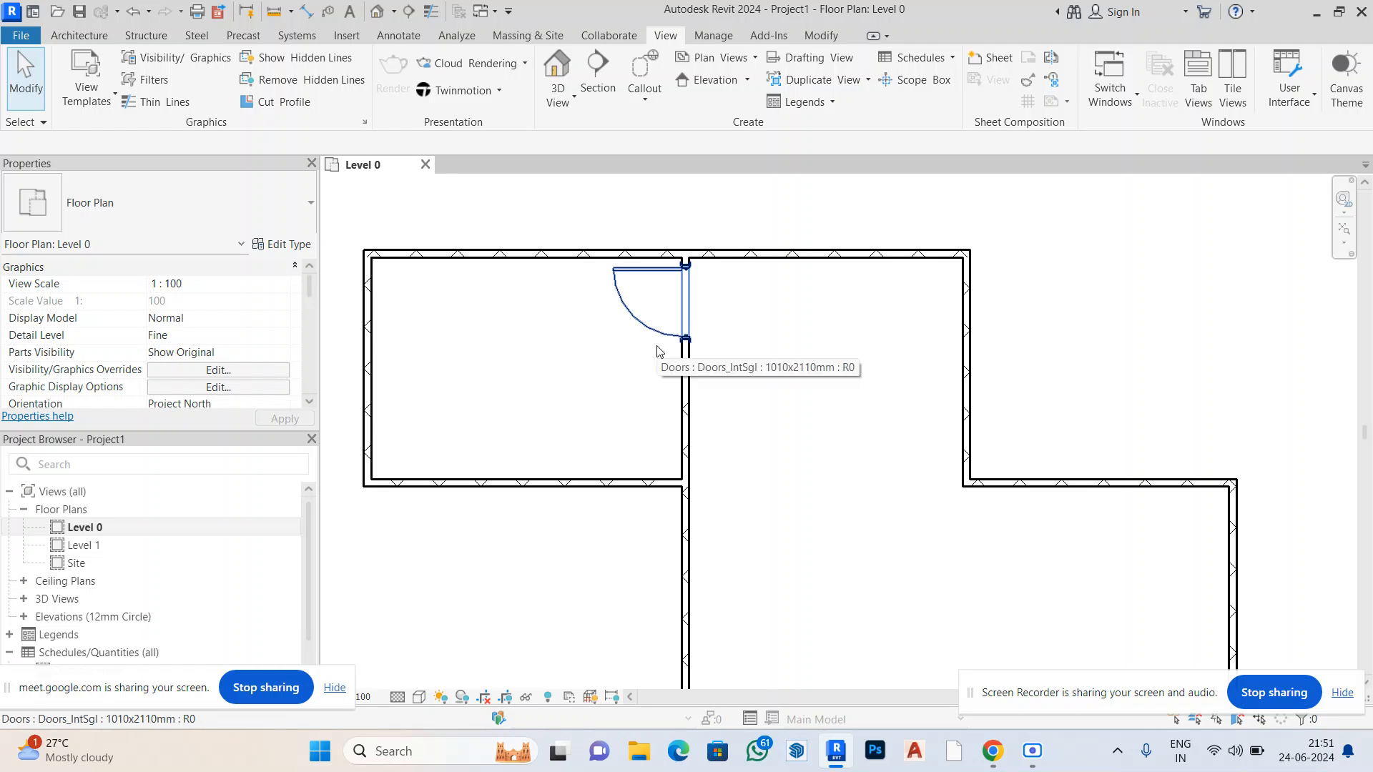
pyautogui.scroll(-2, 44, 622)
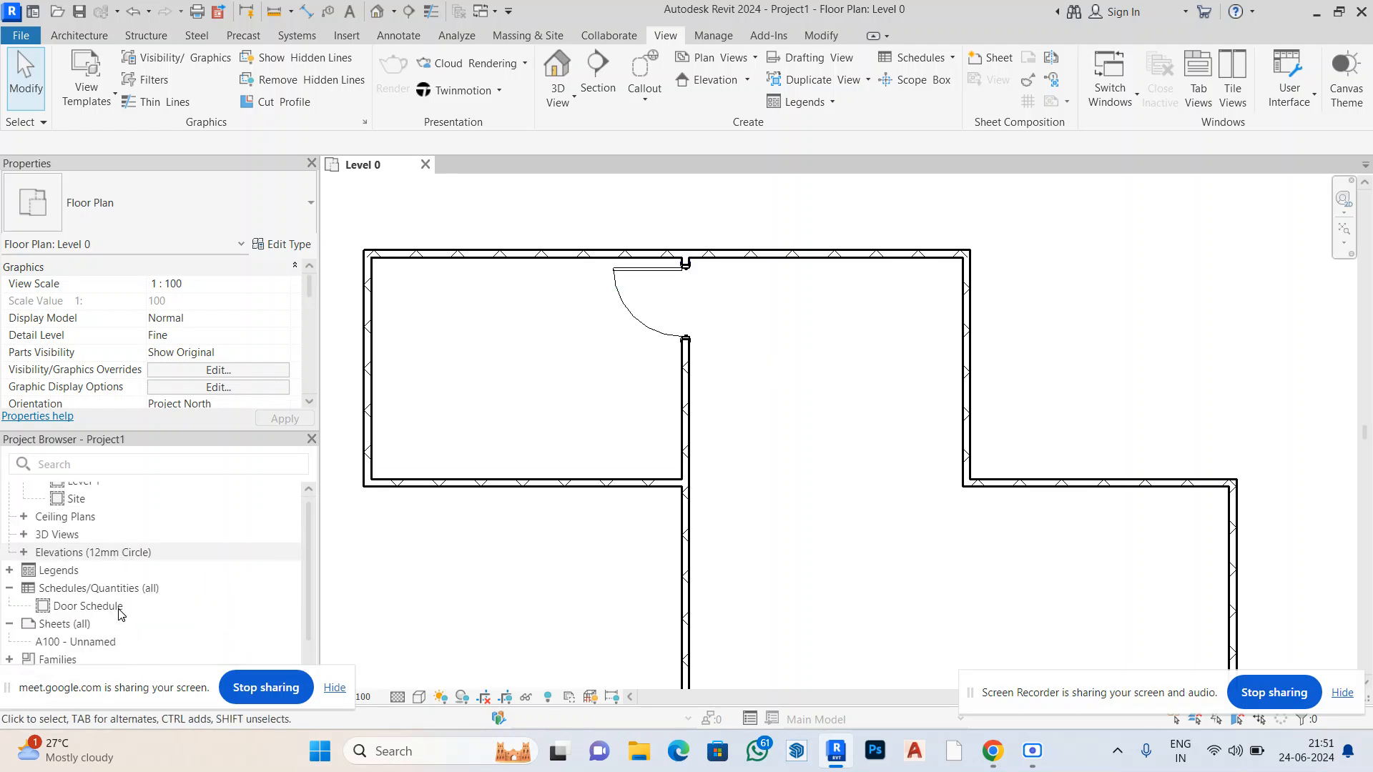
pyautogui.doubleClick(79, 607)
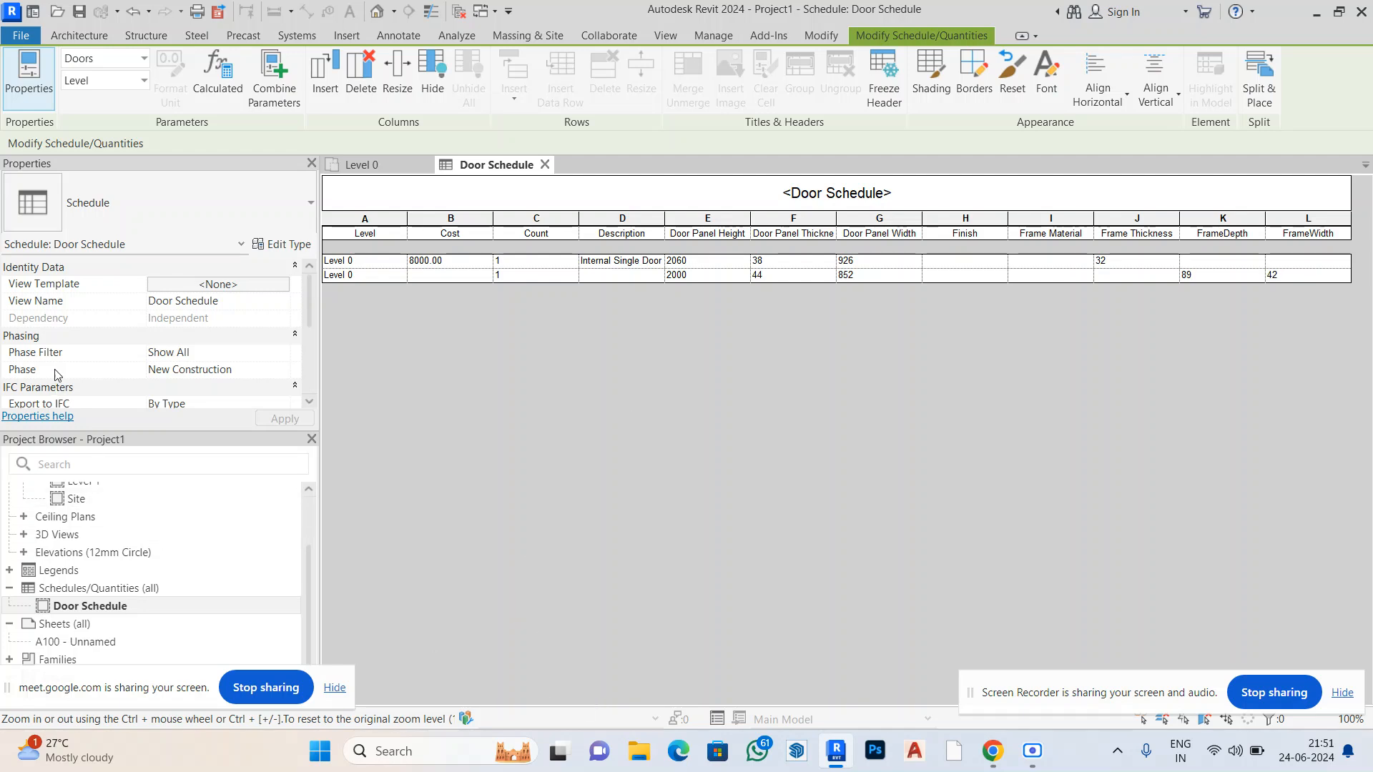
# Check the Door Schedule's view template assignment and its type properties, closing each dialog without changes
pyautogui.click(249, 287)
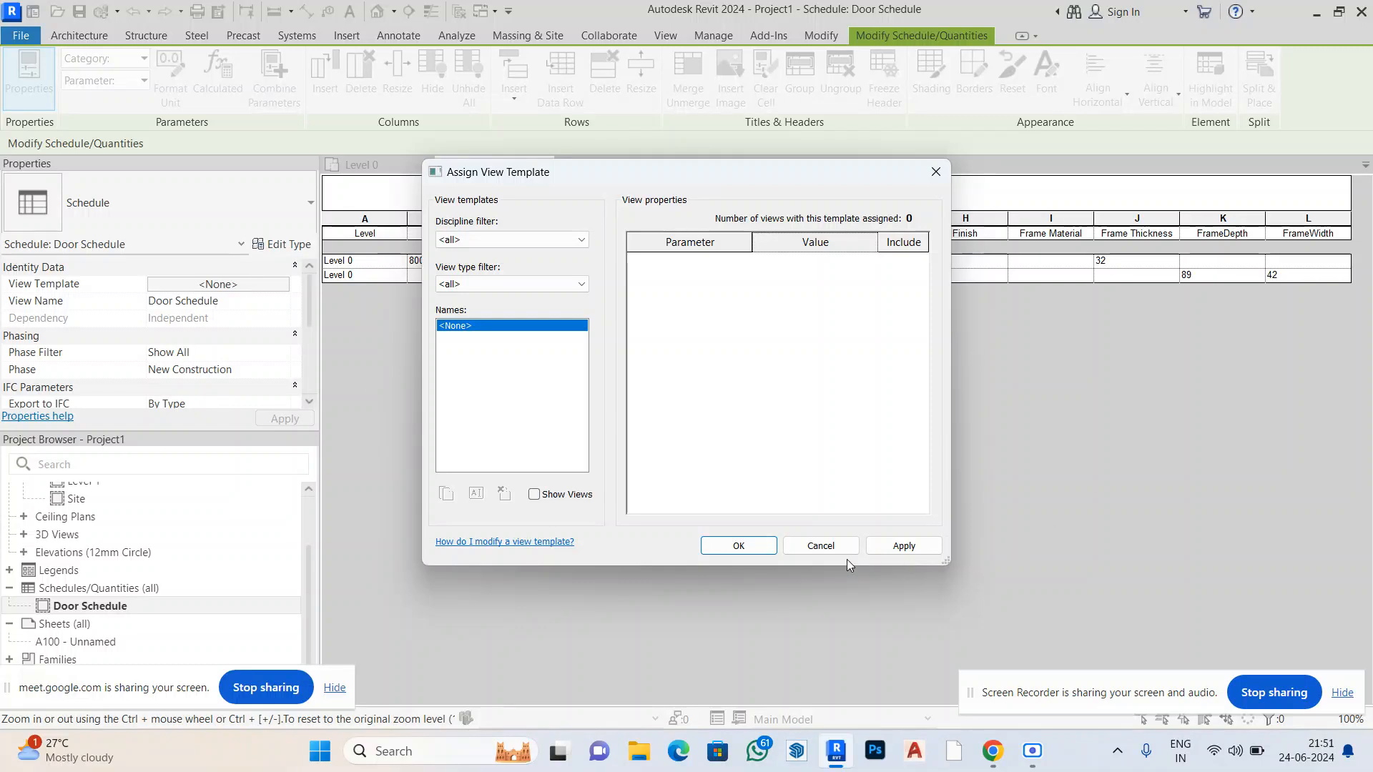
pyautogui.click(822, 546)
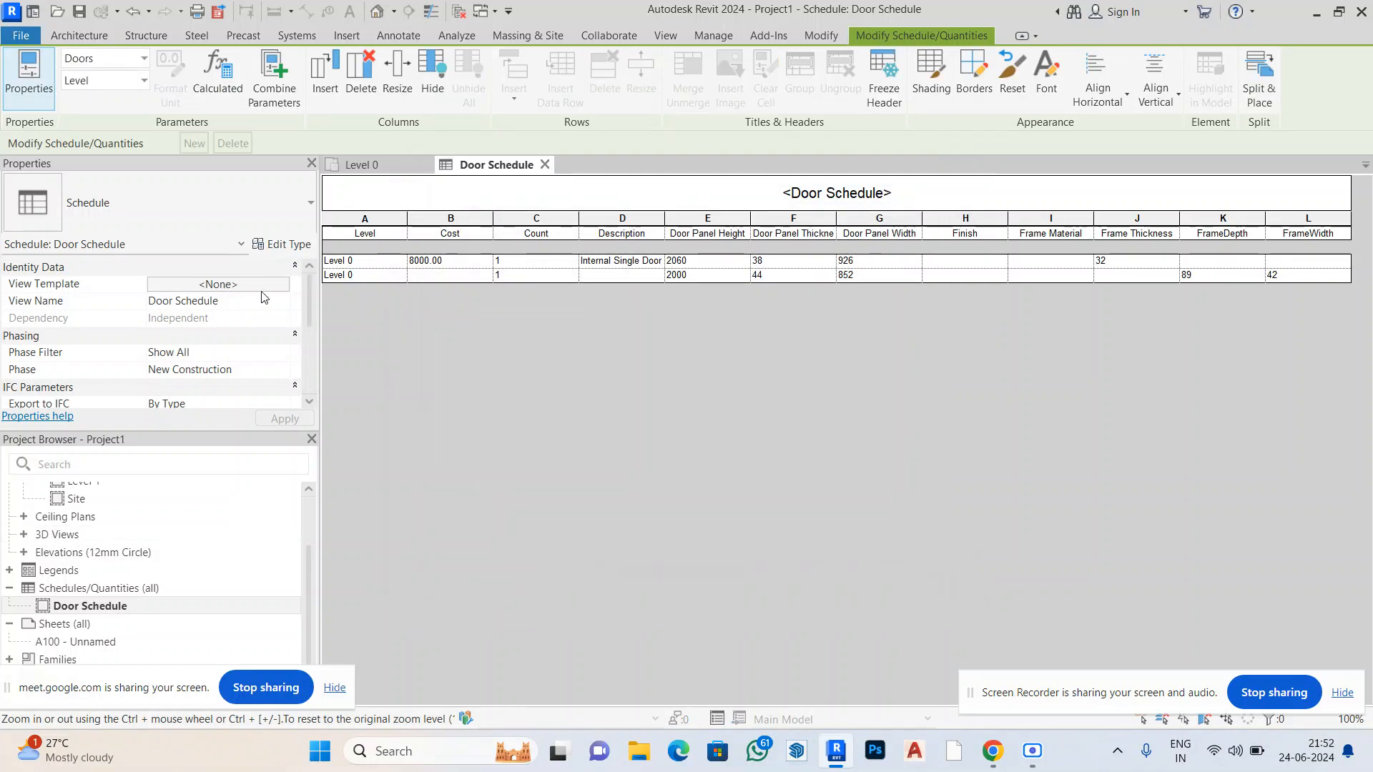
pyautogui.click(283, 244)
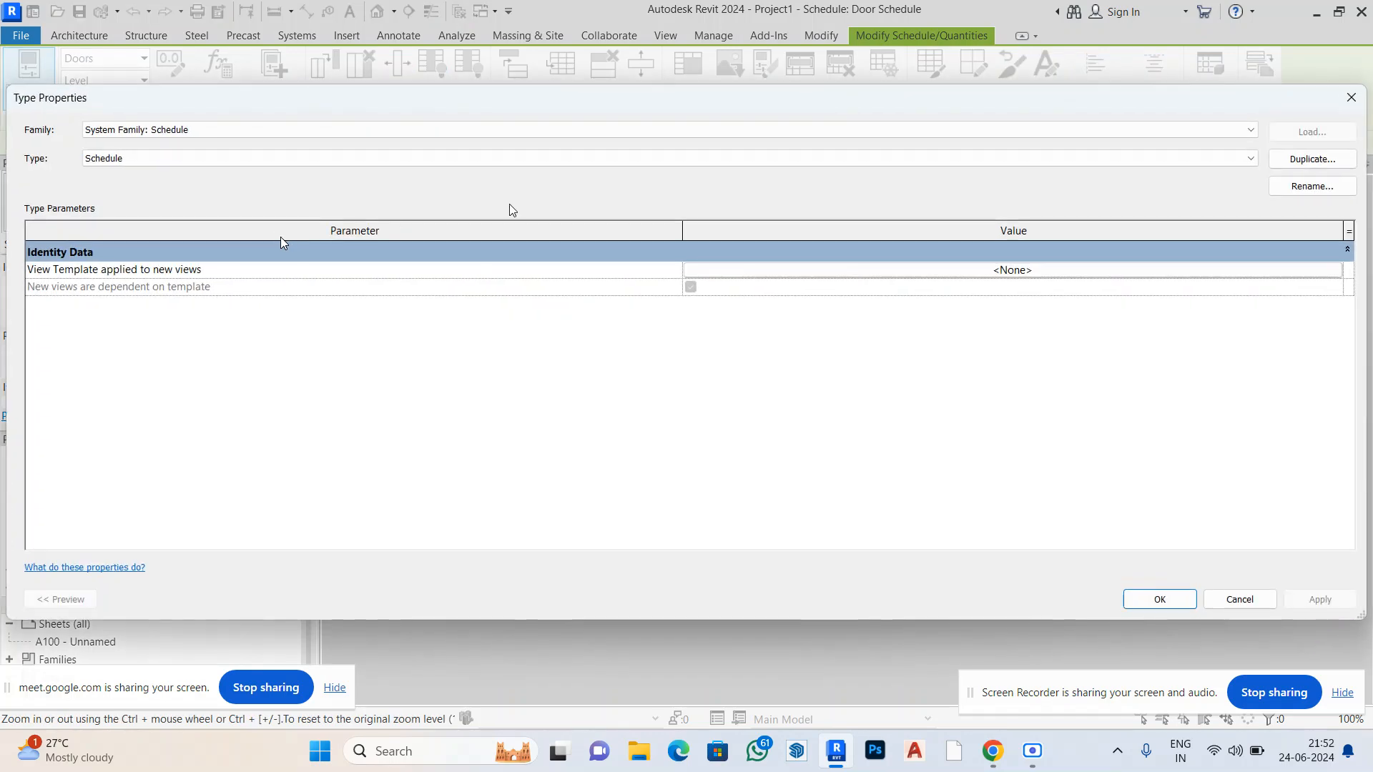
pyautogui.click(1051, 269)
pyautogui.click(1055, 271)
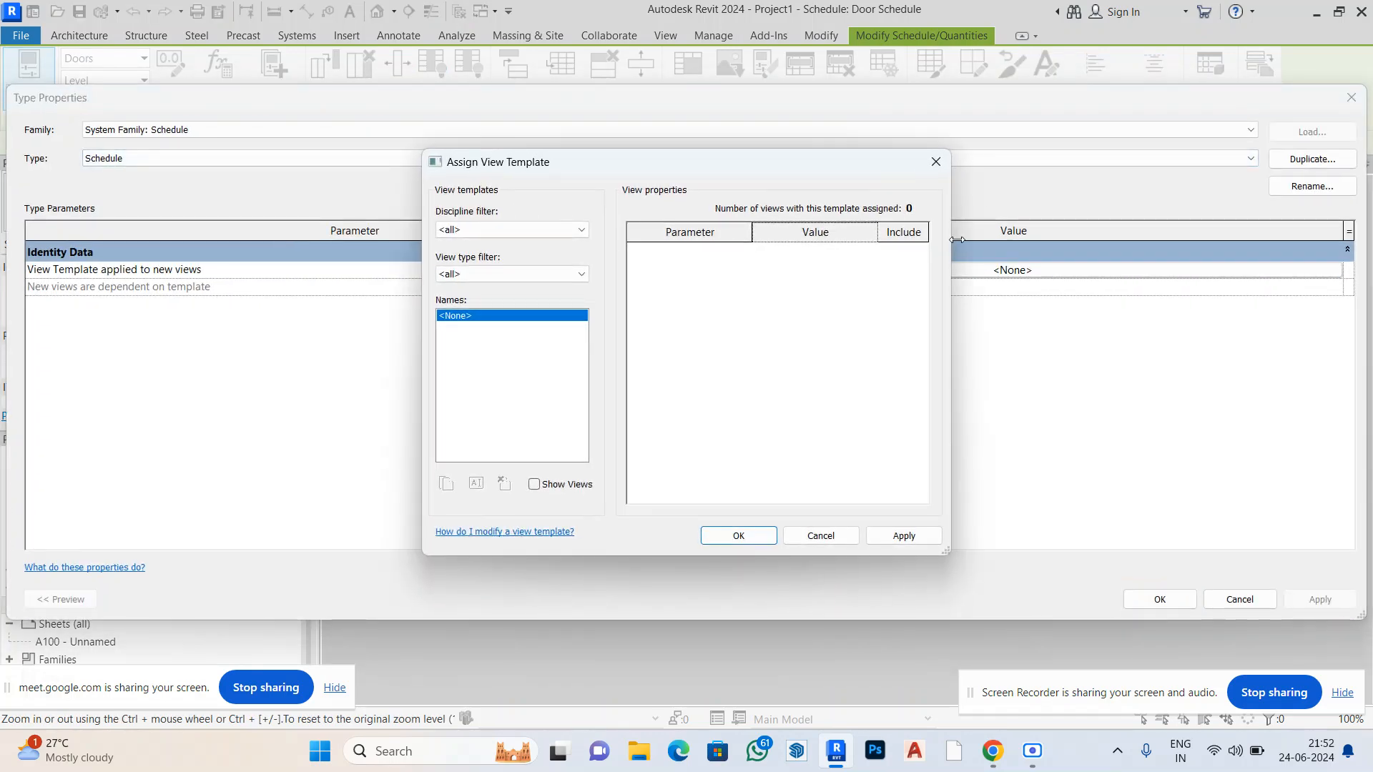
pyautogui.click(935, 161)
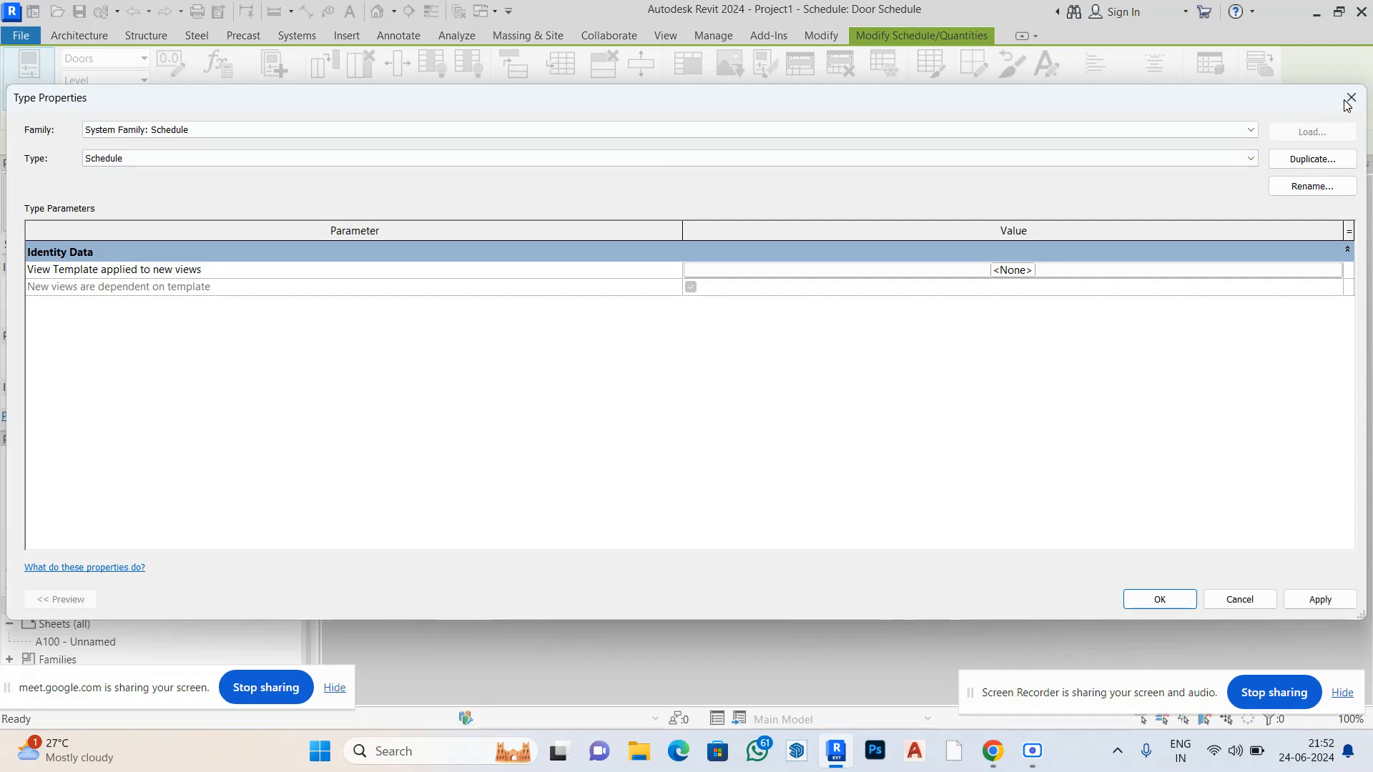
pyautogui.click(1351, 97)
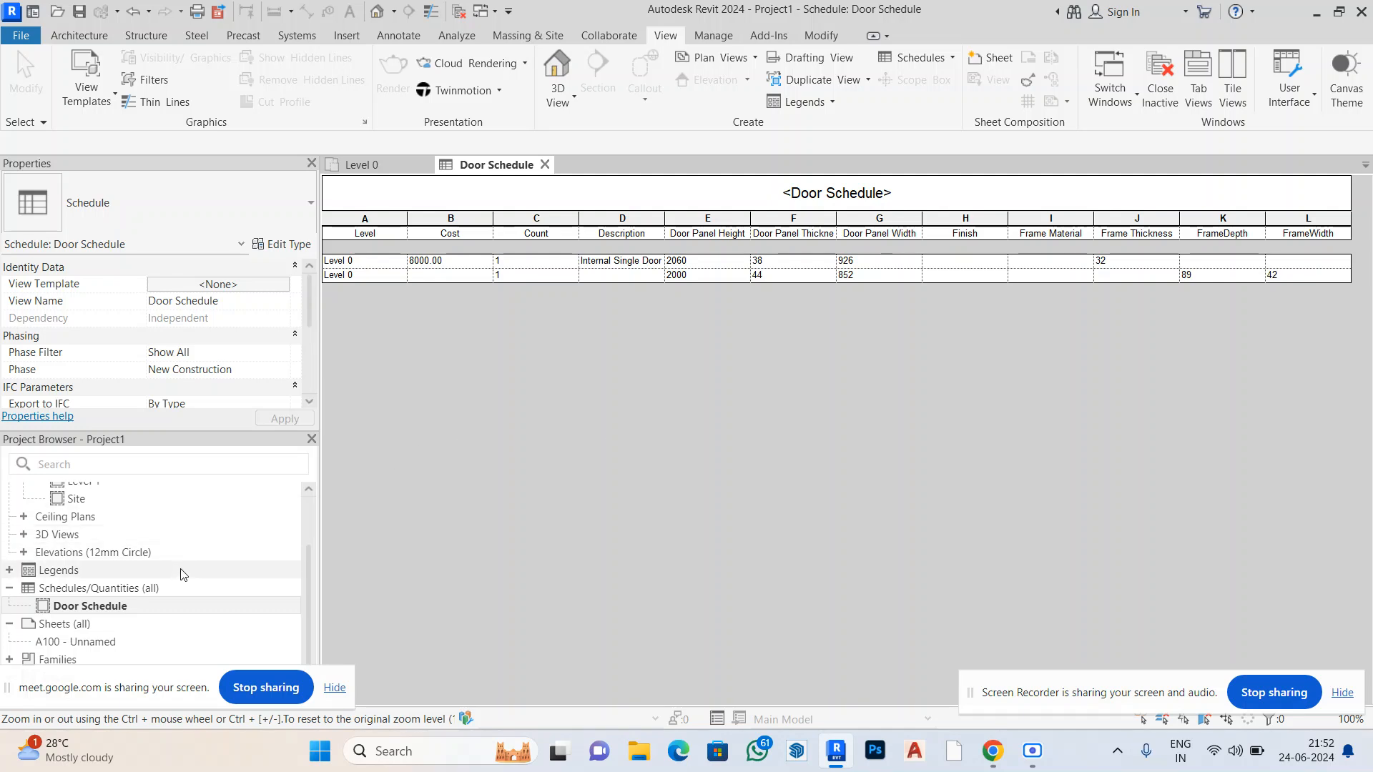
# Open the Level 0 floor plan and dismiss the save reminder without saving
pyautogui.scroll(3, 147, 573)
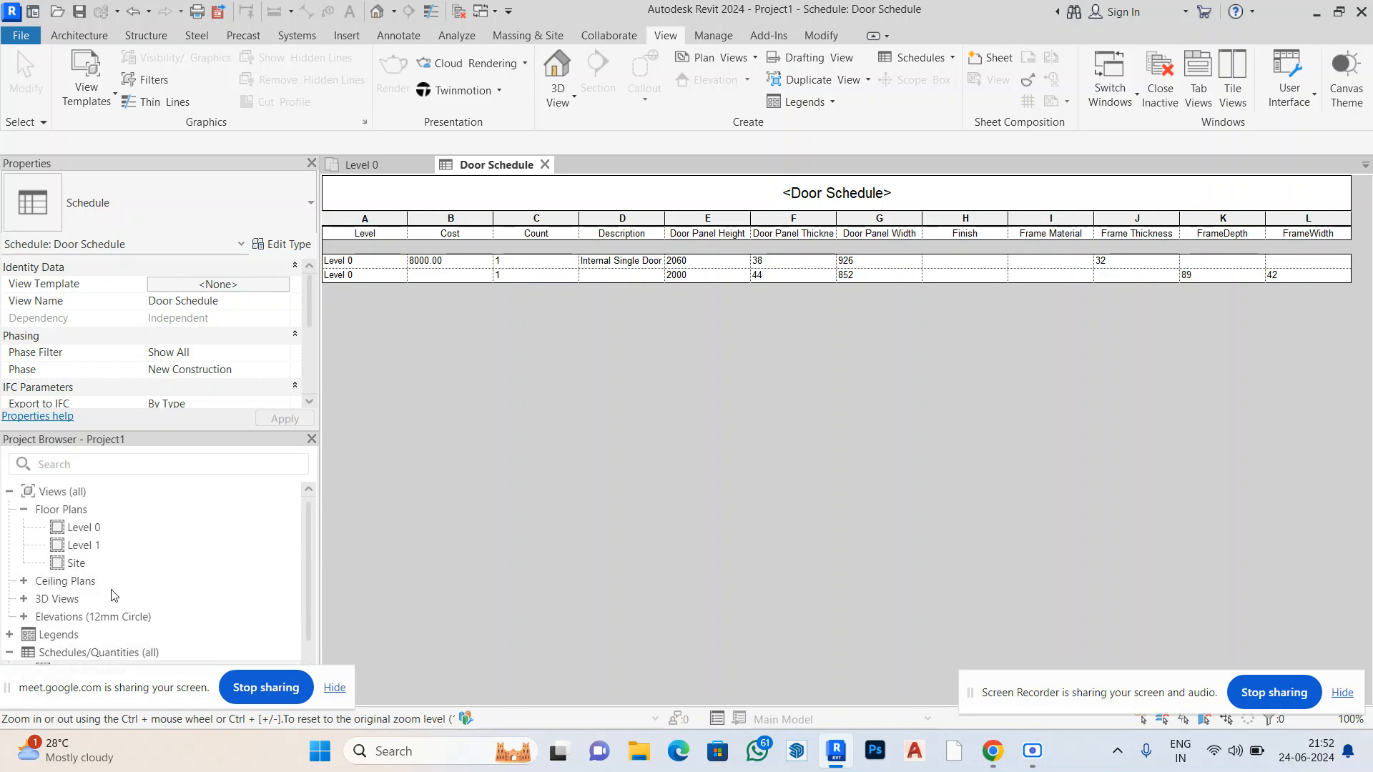
pyautogui.click(100, 527)
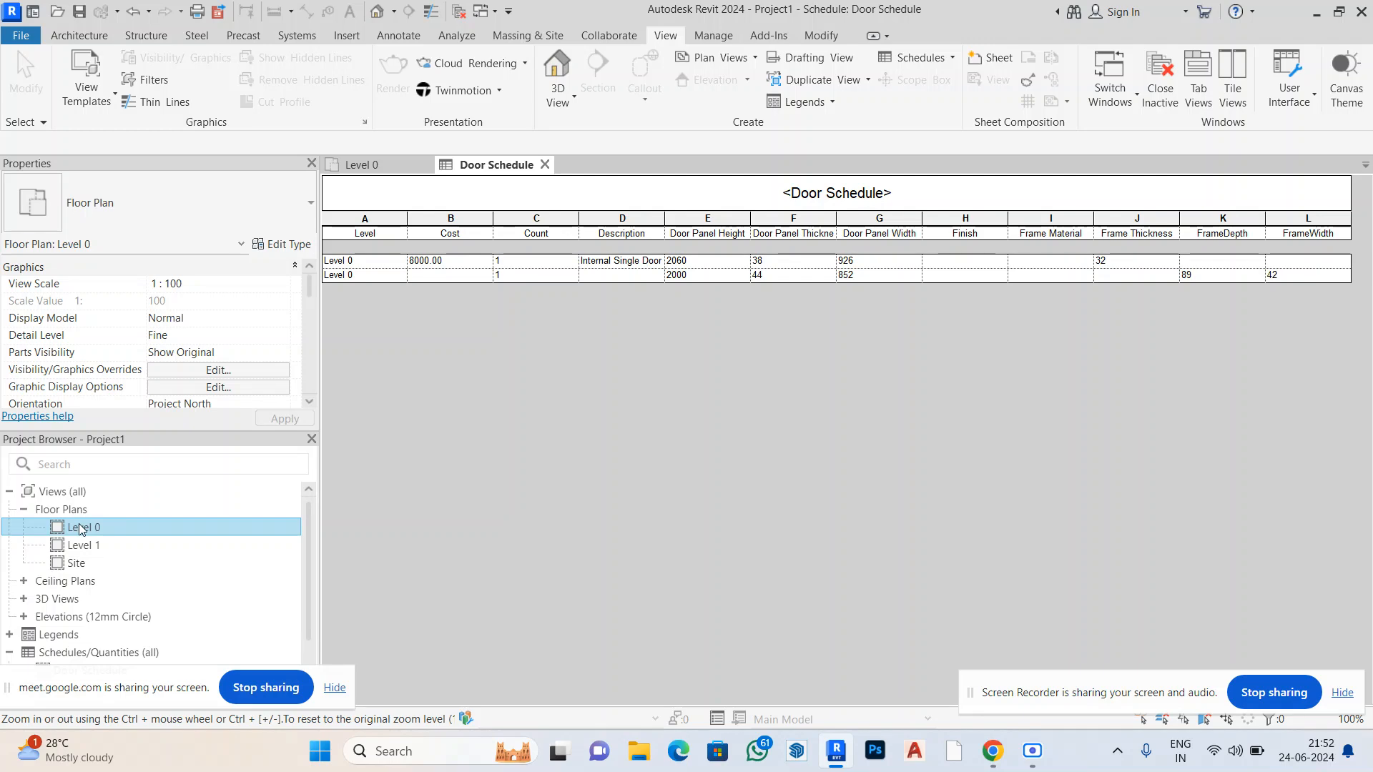
pyautogui.doubleClick(80, 529)
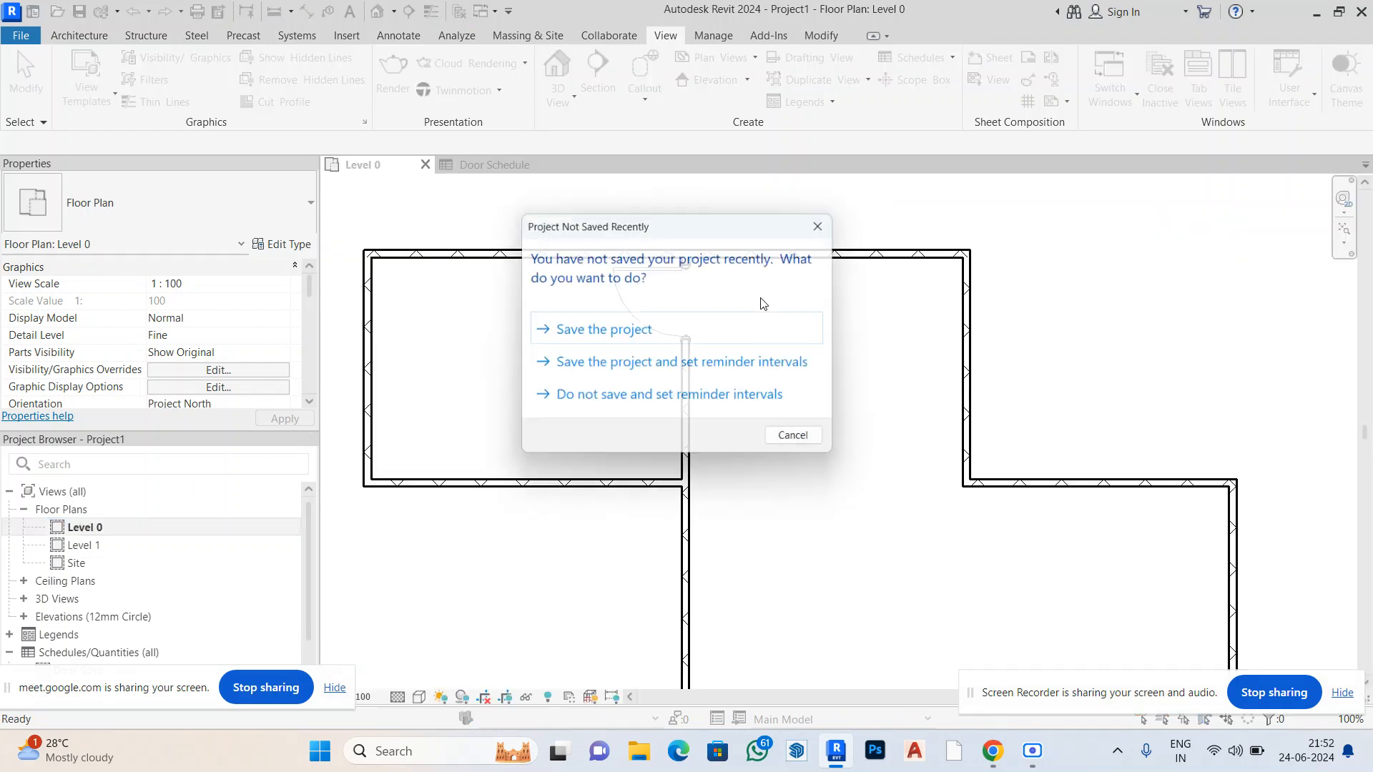
pyautogui.click(829, 222)
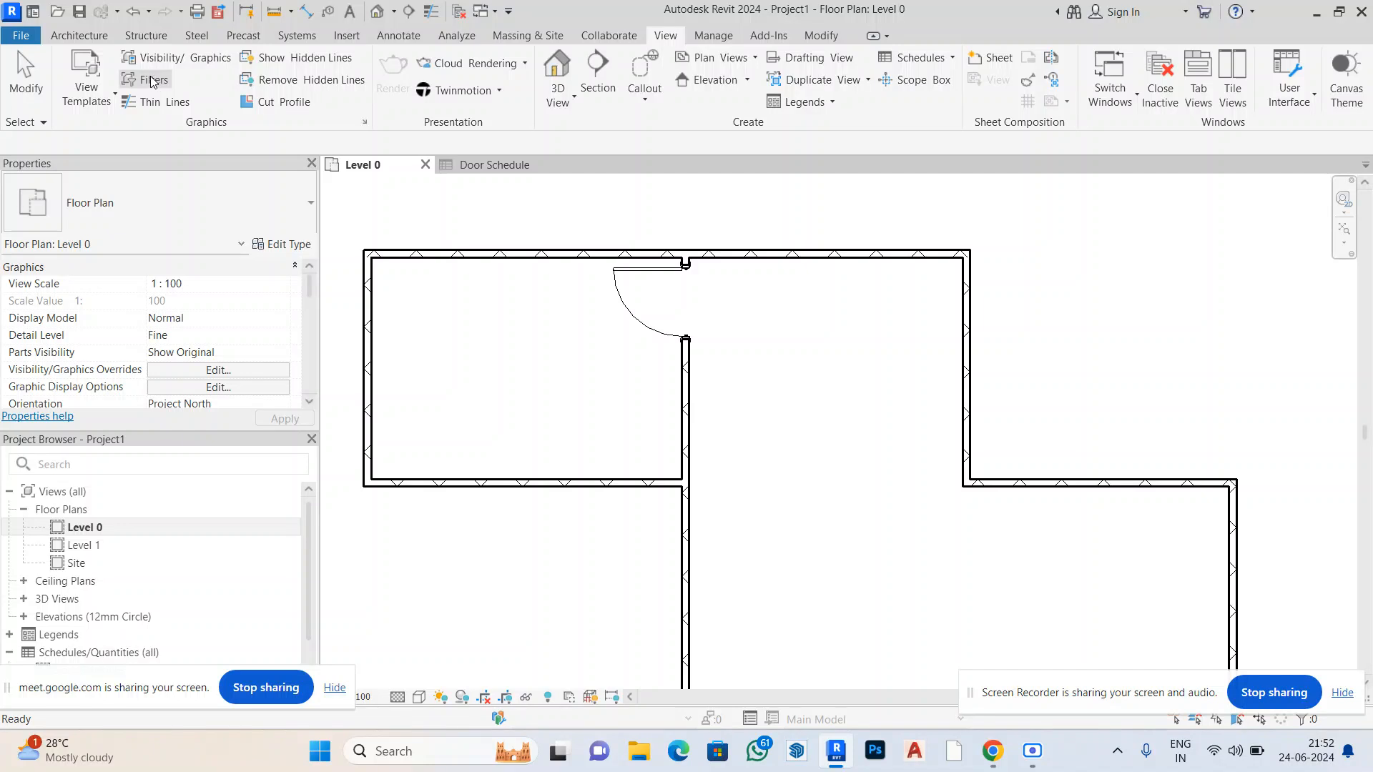
# Place a Windows_Sgl_Plain 910x910mm window in the upper-left room's left wall, about 900 mm from its upper corner
pyautogui.click(139, 36)
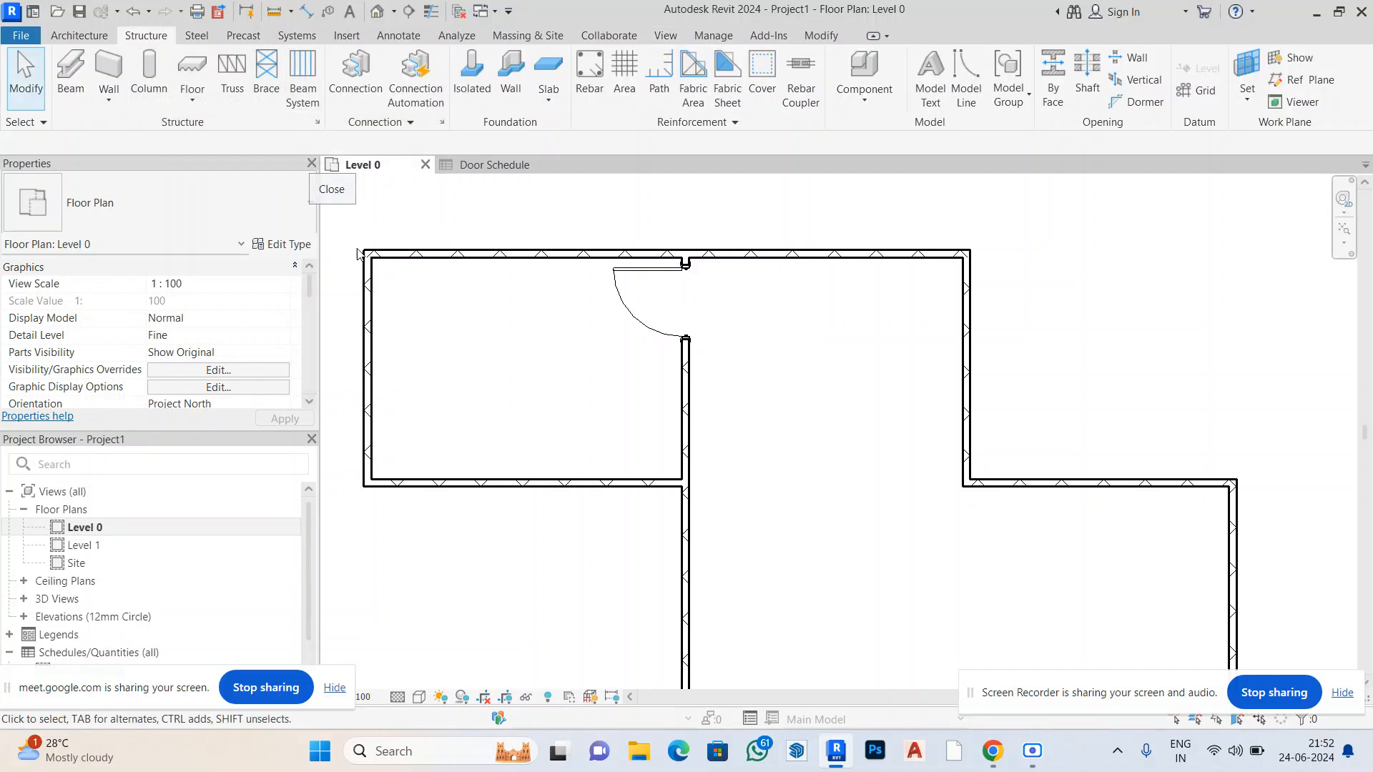
pyautogui.click(94, 36)
pyautogui.click(150, 72)
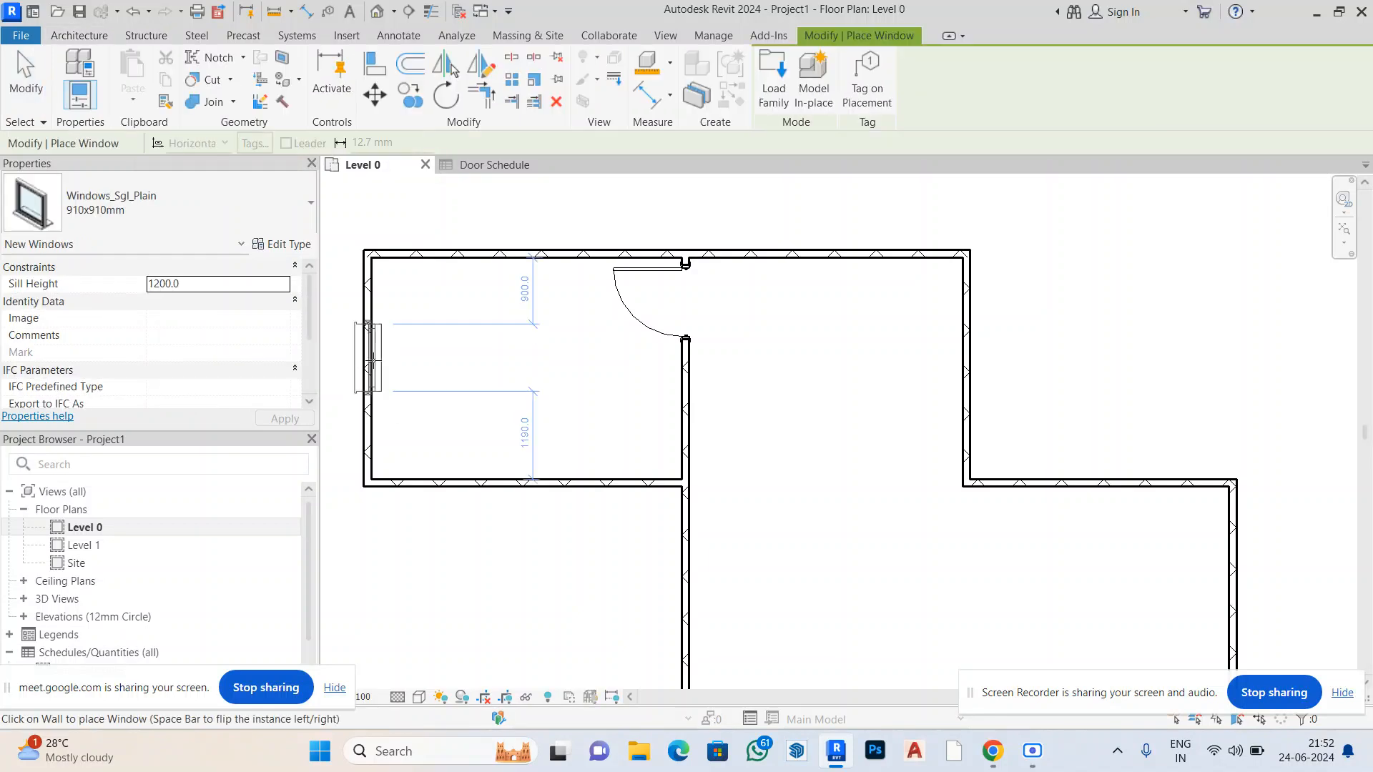
pyautogui.click(371, 357)
# Place two more 910x910mm windows in the large room, about 1300 mm along the bottom wall and 700 mm down the left wall
pyautogui.scroll(-3, 525, 286)
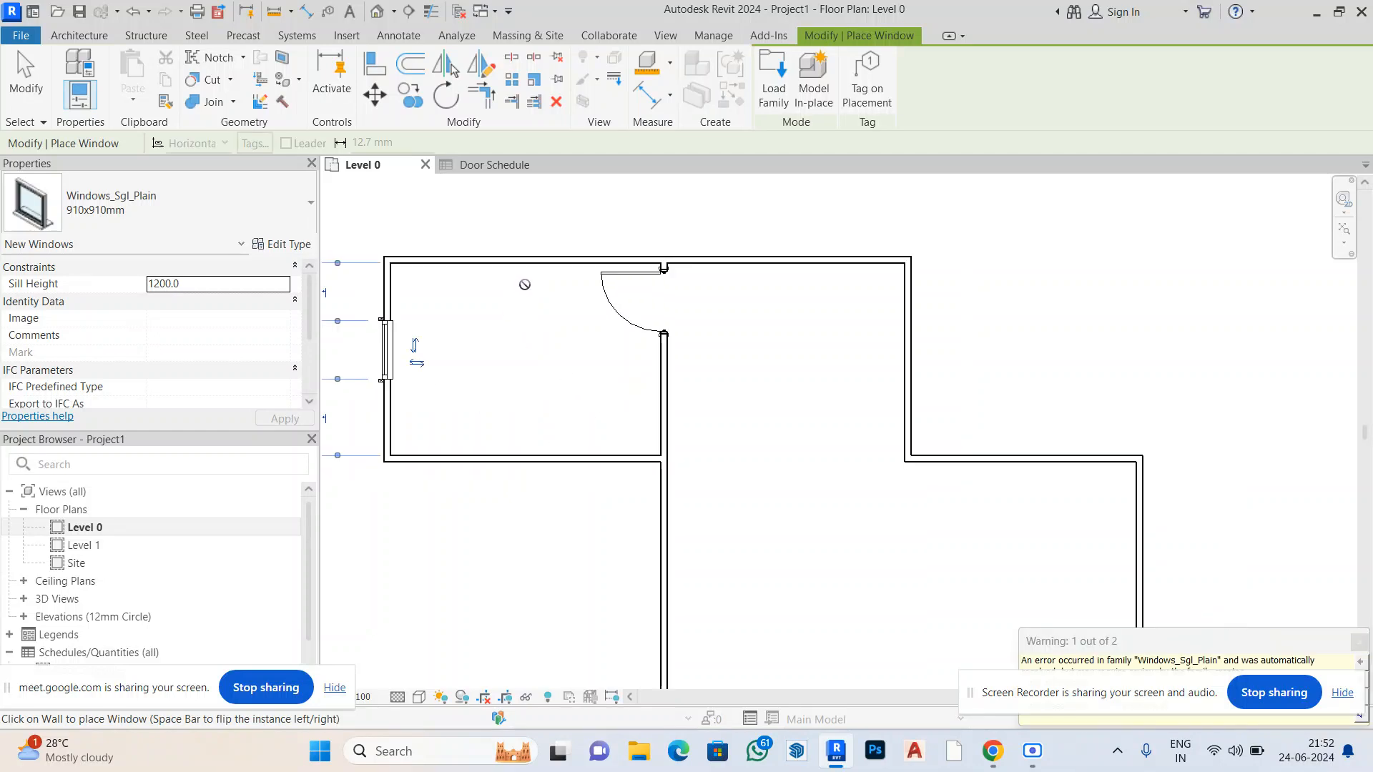
pyautogui.scroll(3, 701, 544)
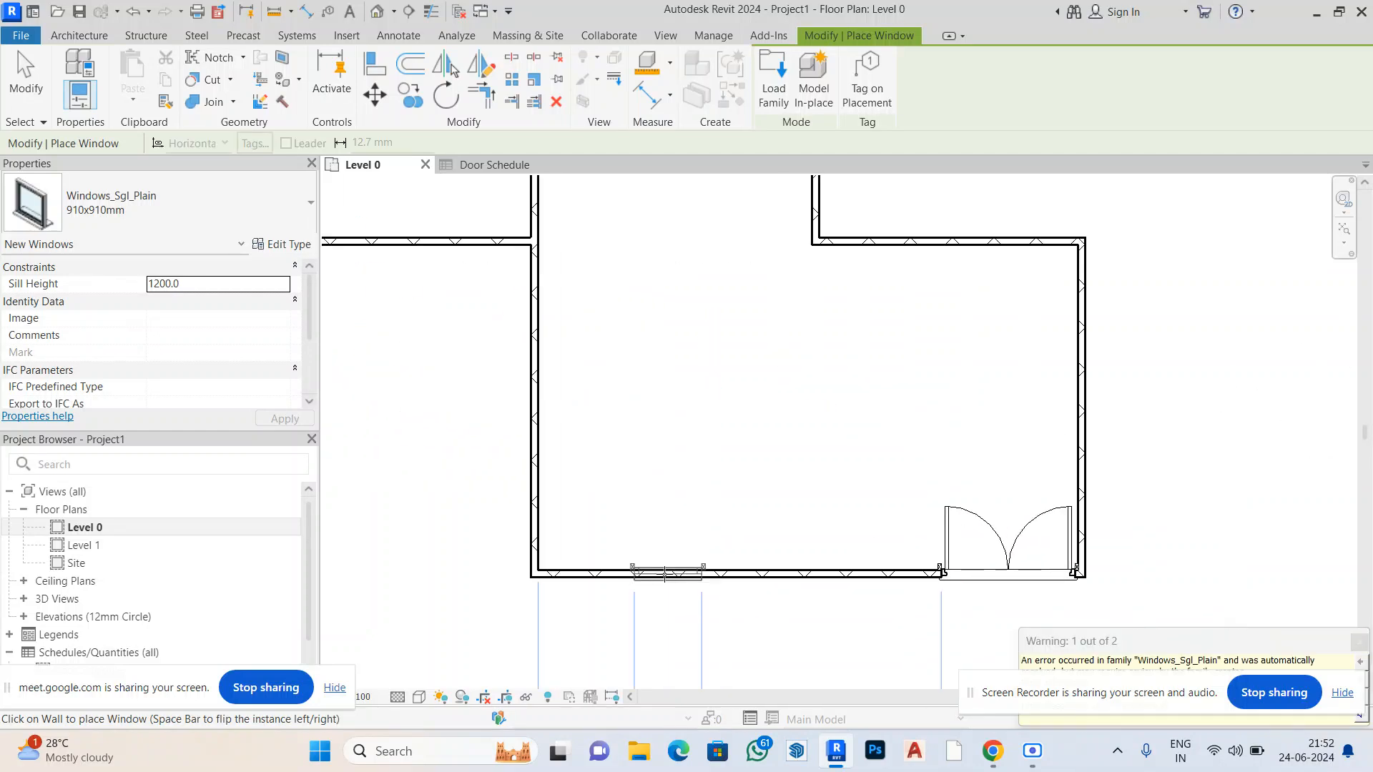
pyautogui.scroll(-4, 839, 433)
pyautogui.scroll(2, 692, 393)
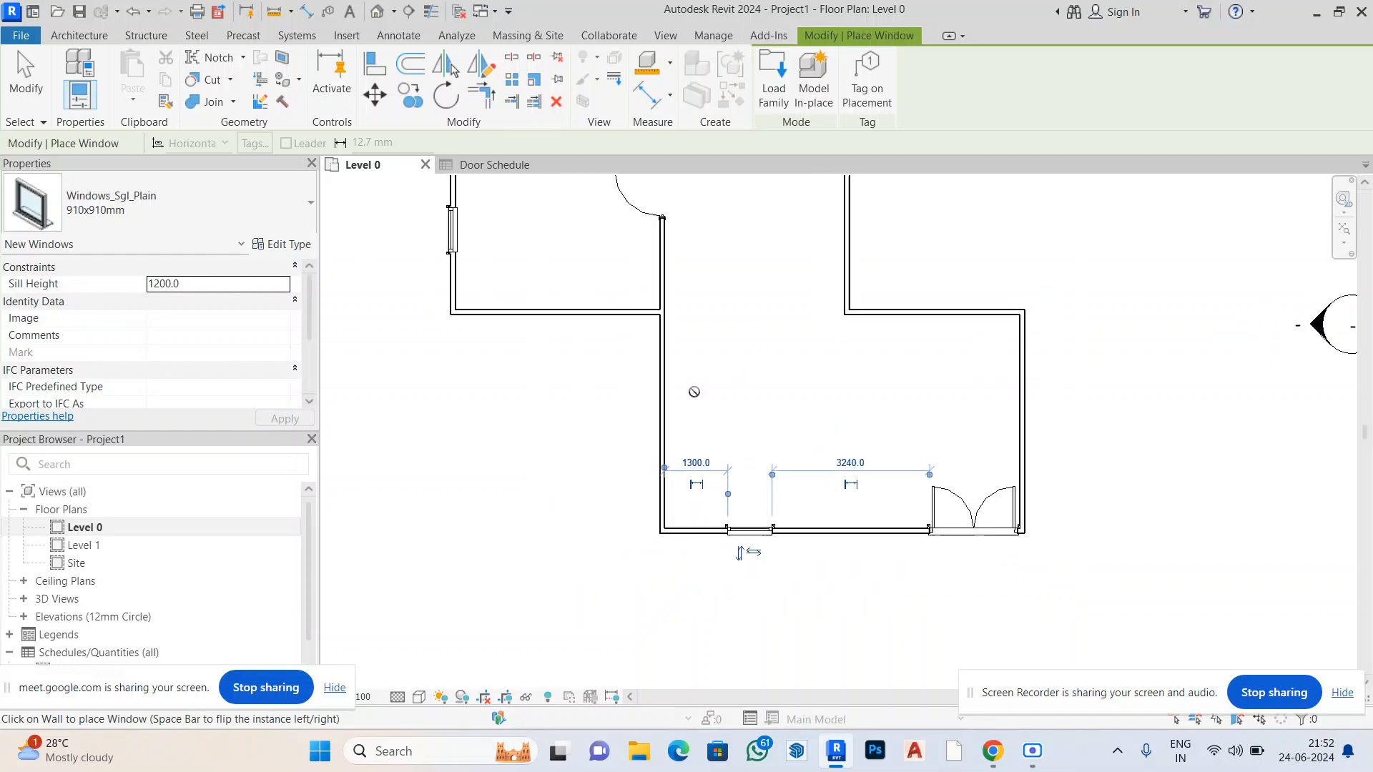
pyautogui.click(659, 369)
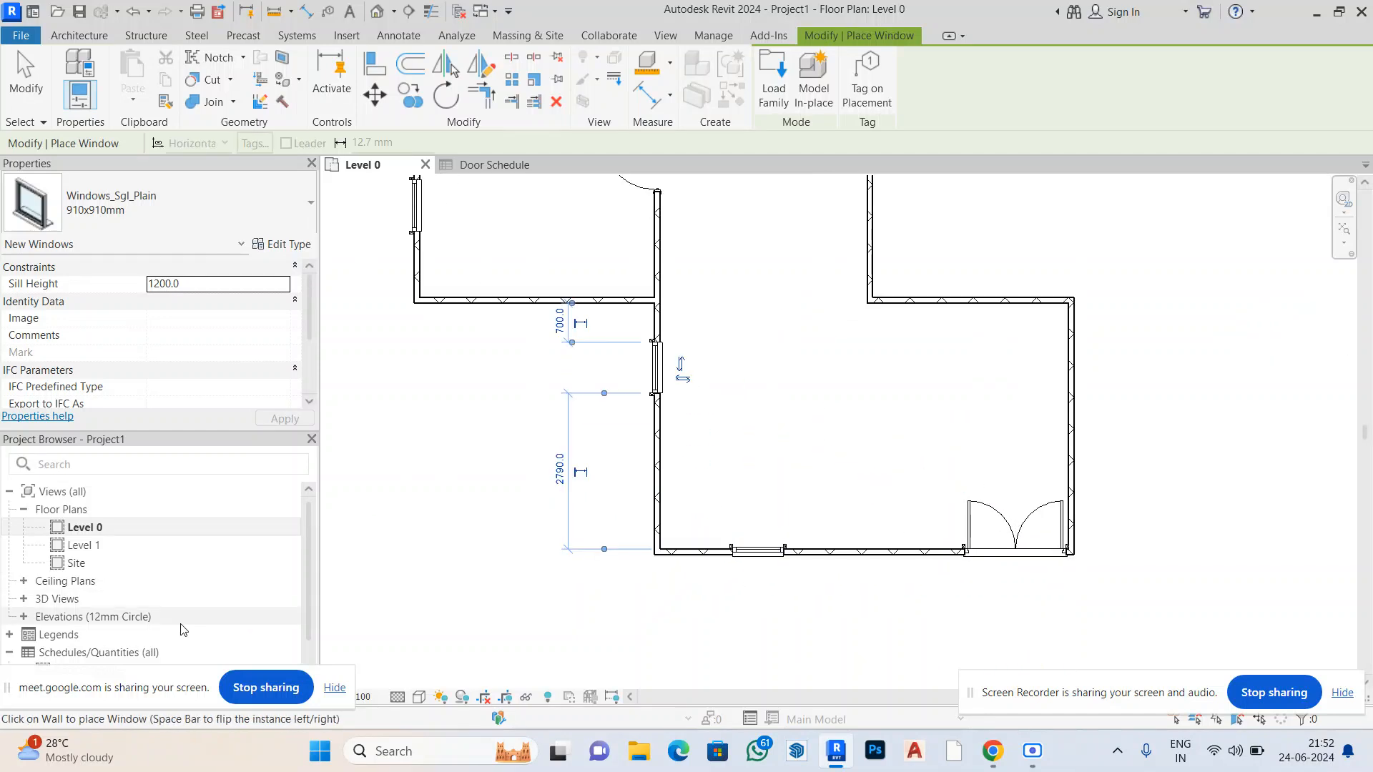
pyautogui.rightClick(474, 466)
pyautogui.click(542, 184)
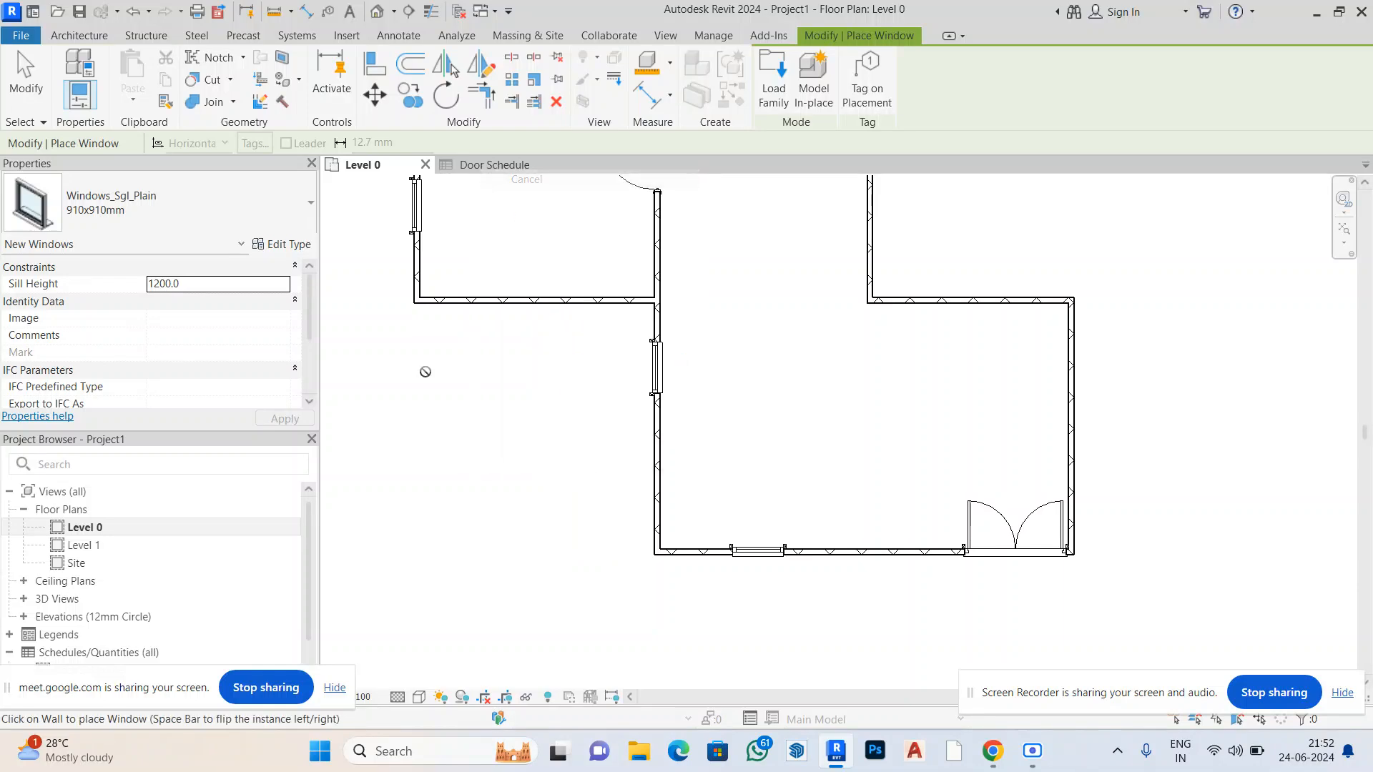
pyautogui.rightClick(410, 429)
pyautogui.click(460, 439)
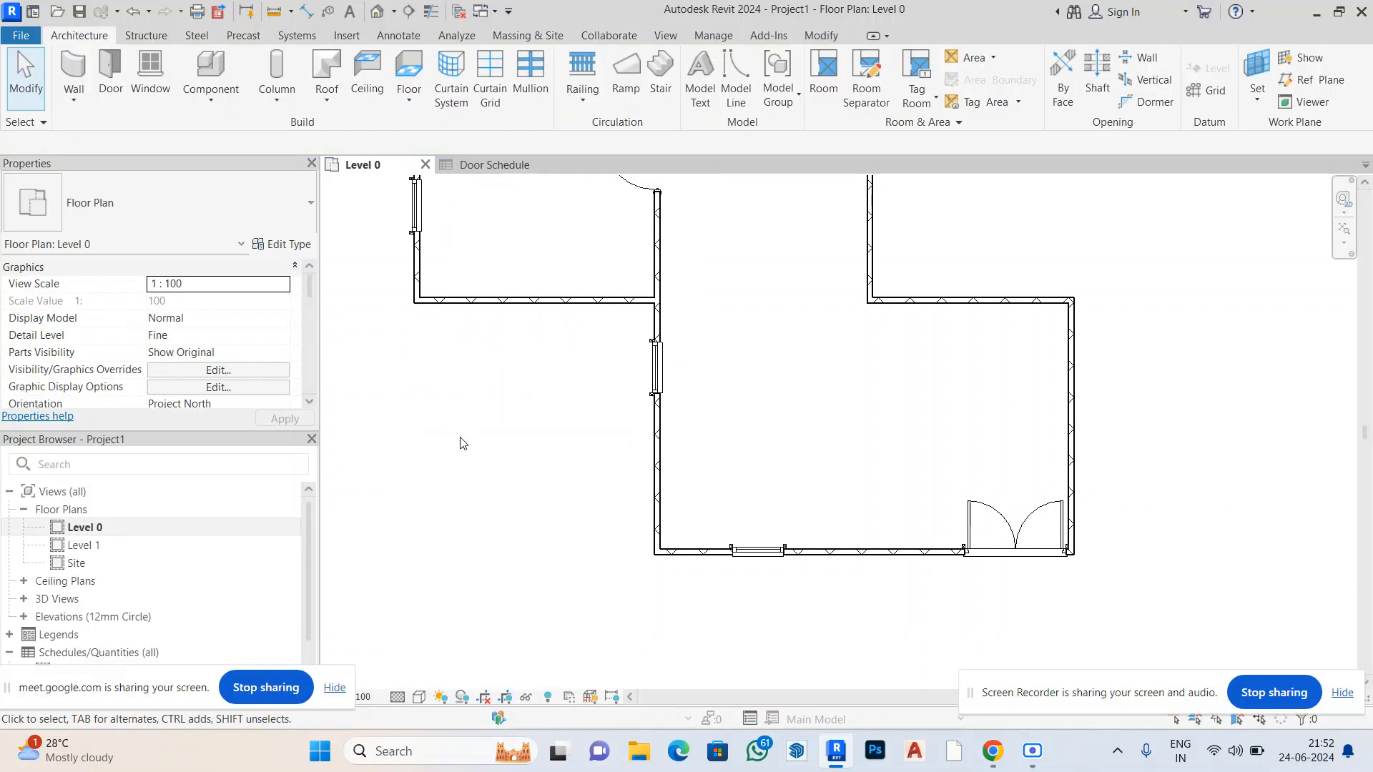
# Start a new schedule and filter its category list to Structure only, excluding Architecture
pyautogui.scroll(-2, 174, 565)
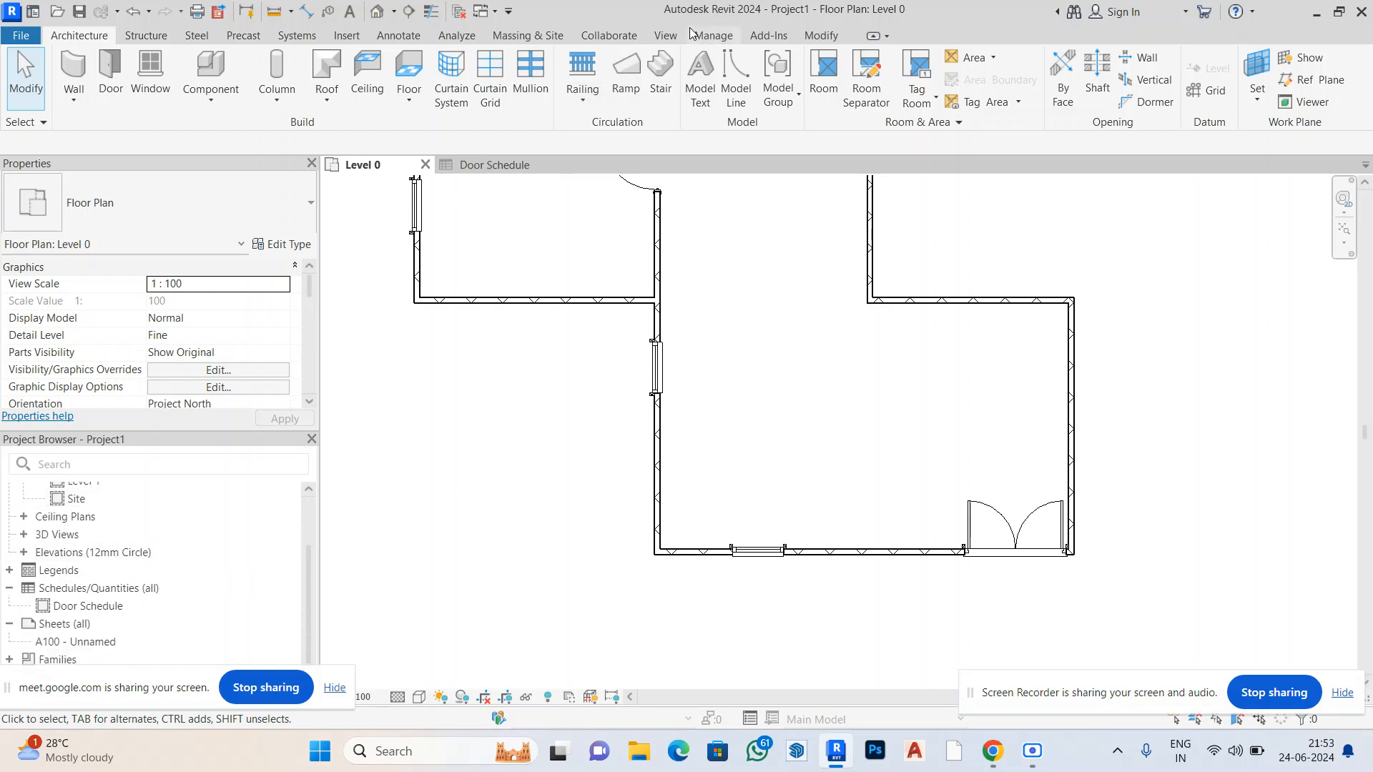
pyautogui.click(670, 35)
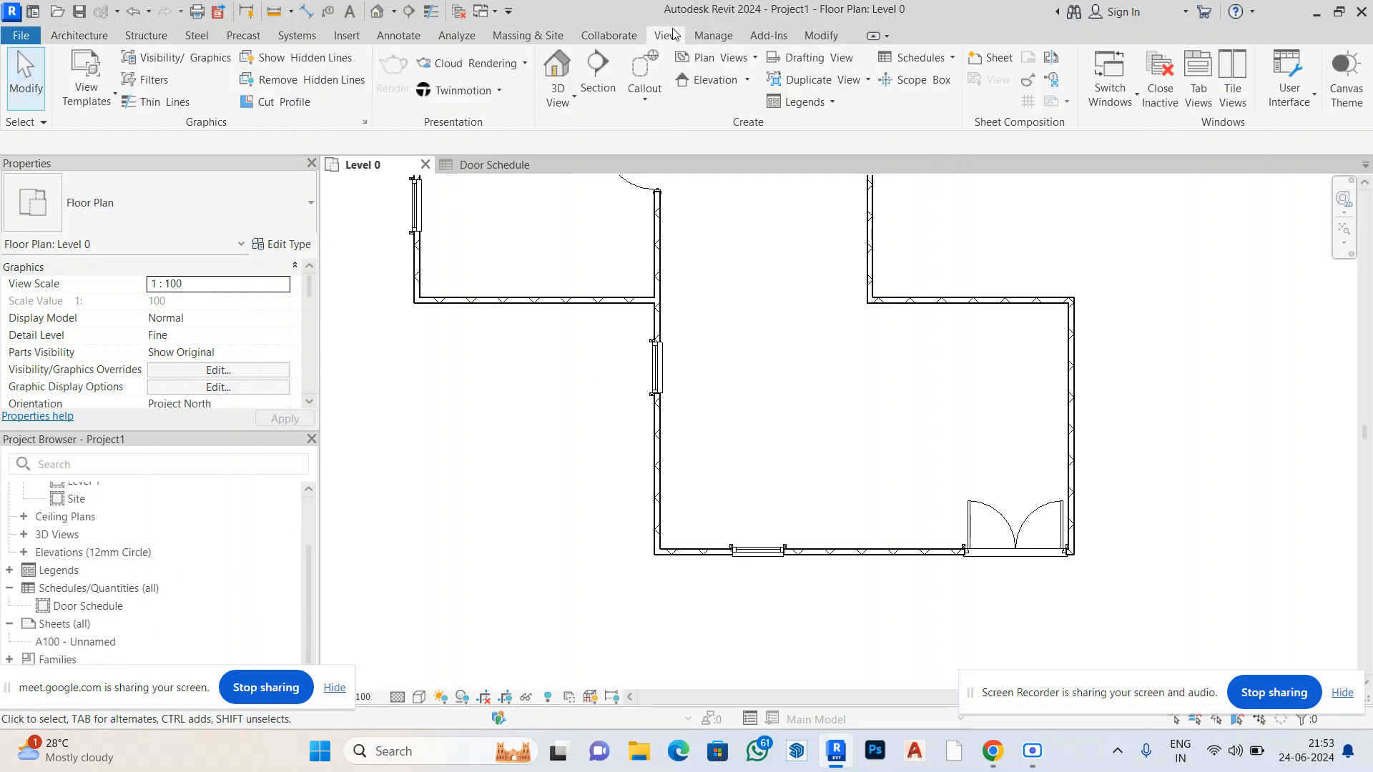
pyautogui.click(953, 58)
pyautogui.click(951, 86)
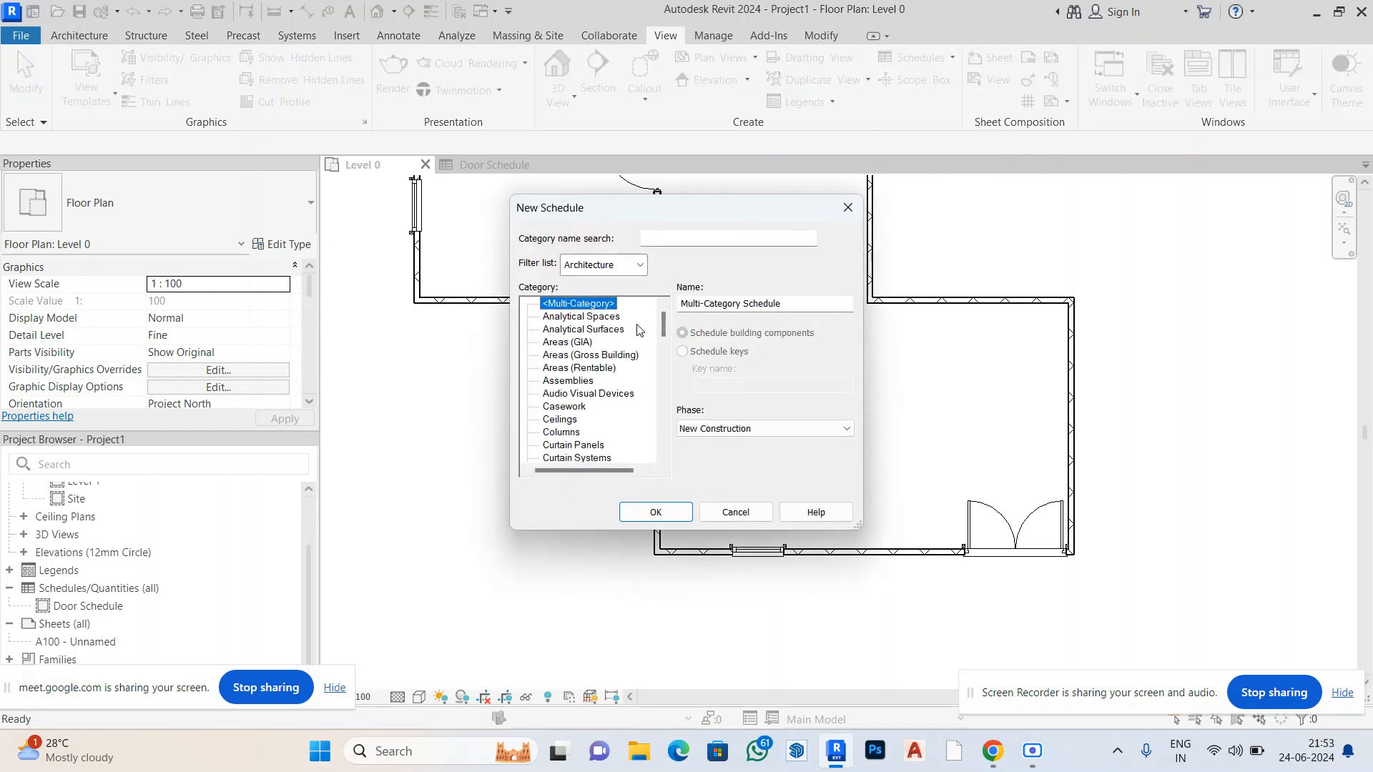
pyautogui.click(630, 264)
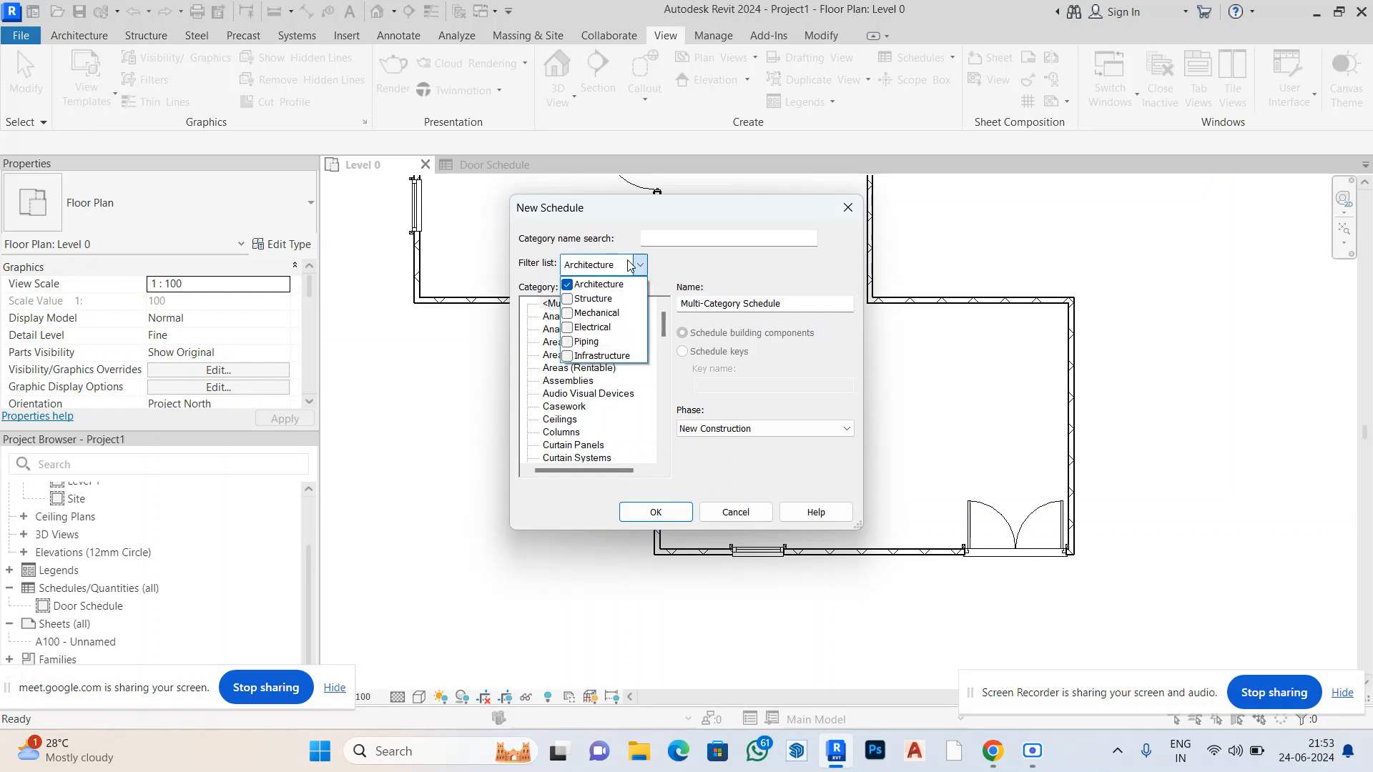
pyautogui.click(629, 264)
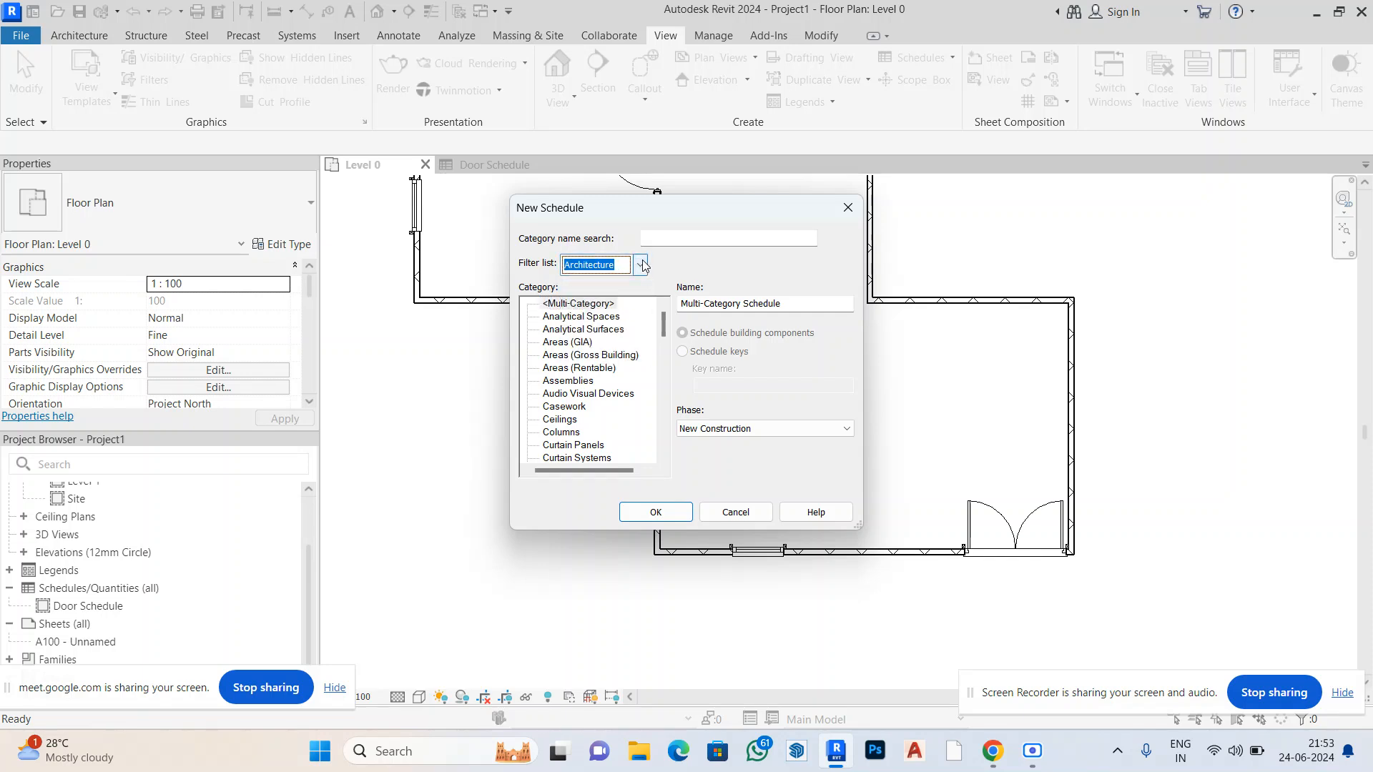
pyautogui.click(643, 265)
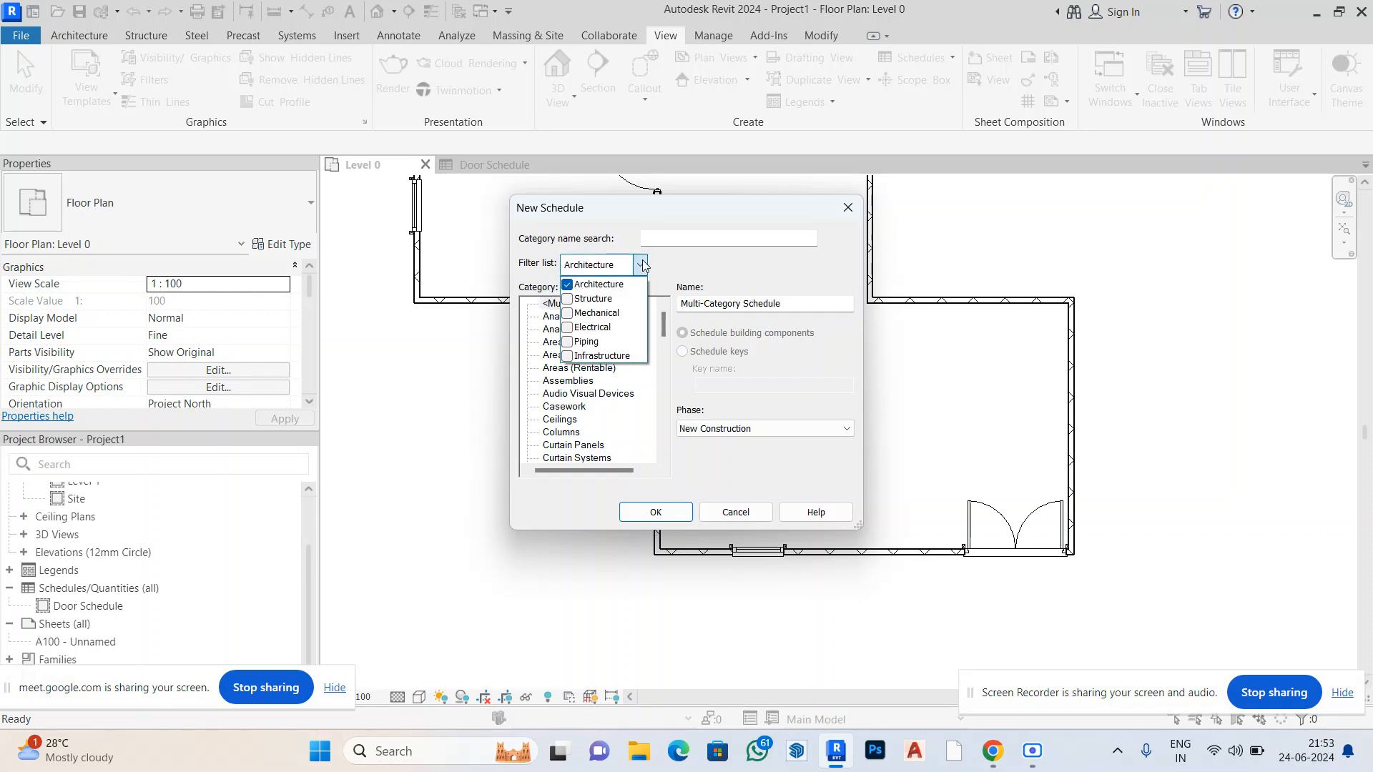
pyautogui.click(570, 300)
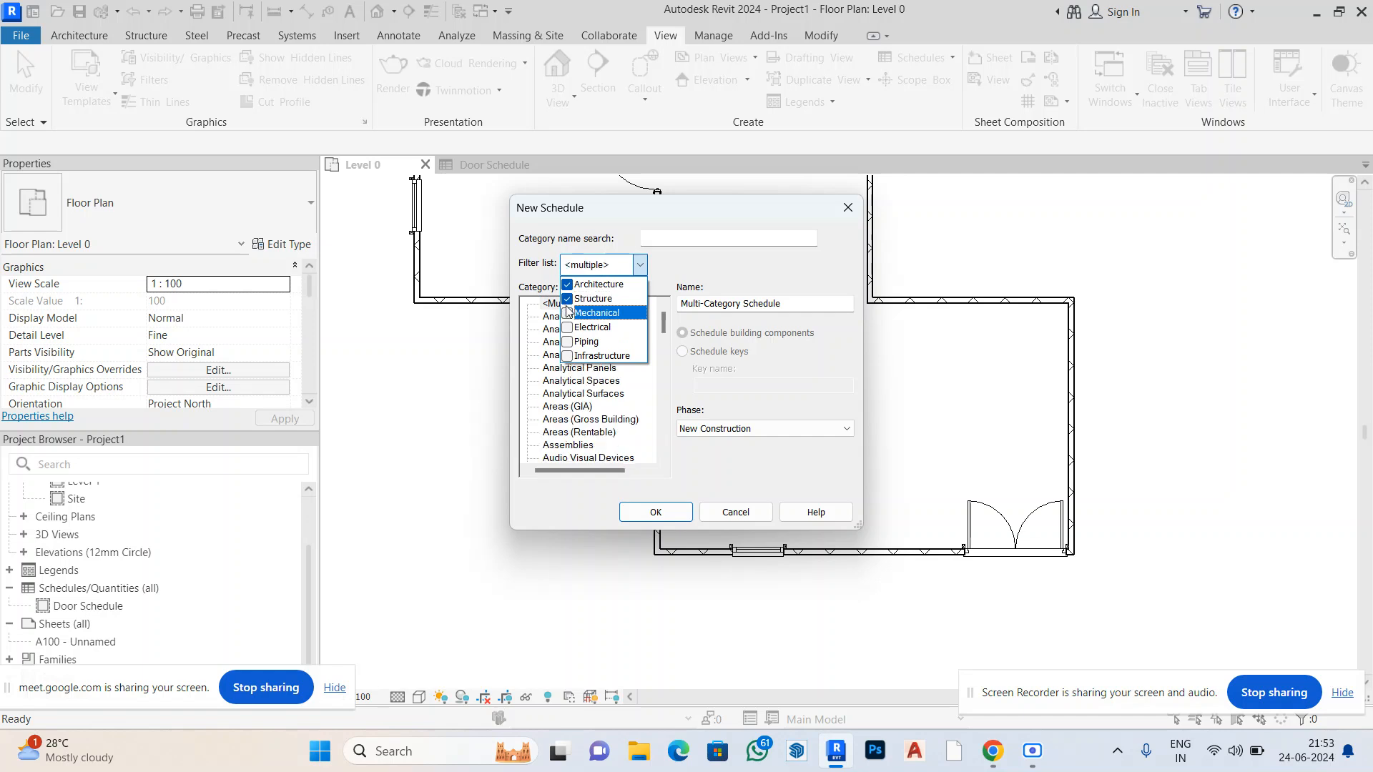
pyautogui.click(567, 286)
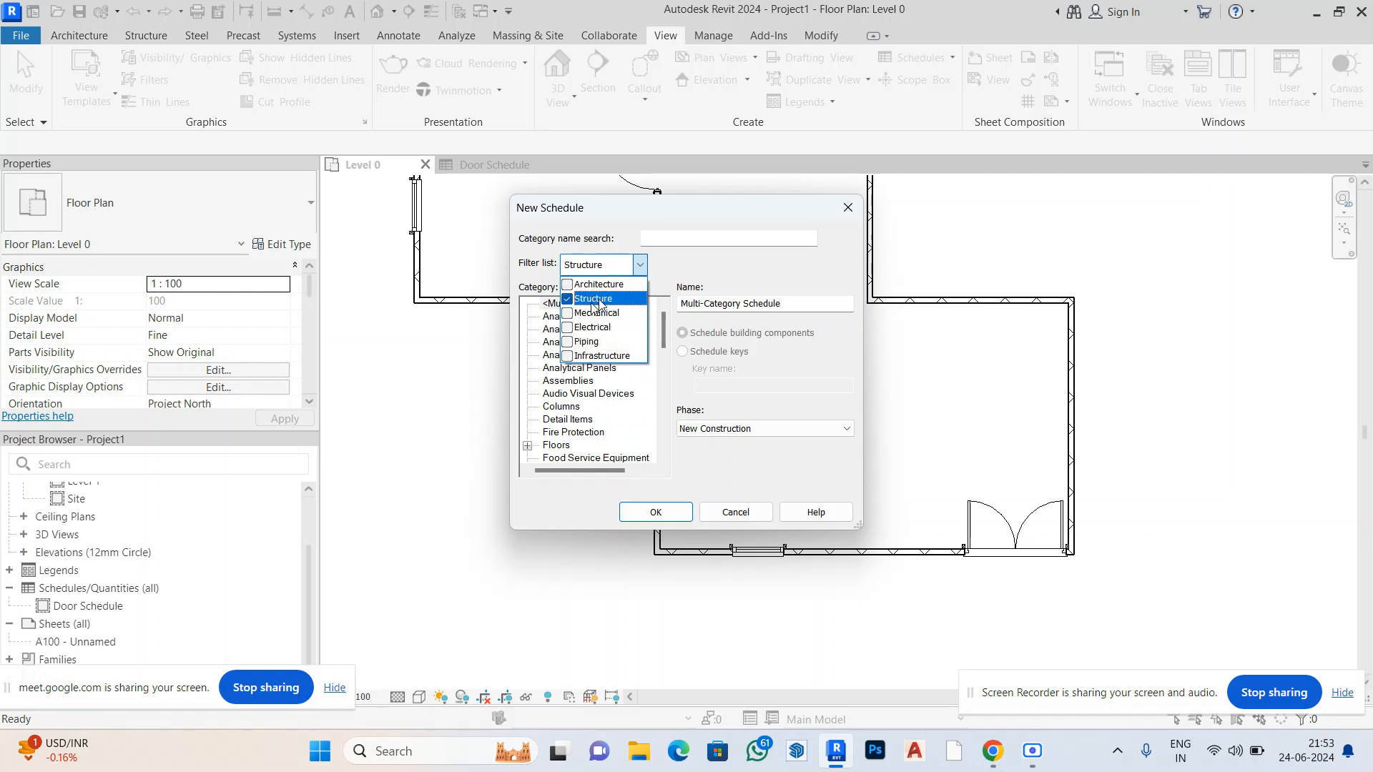
pyautogui.click(787, 382)
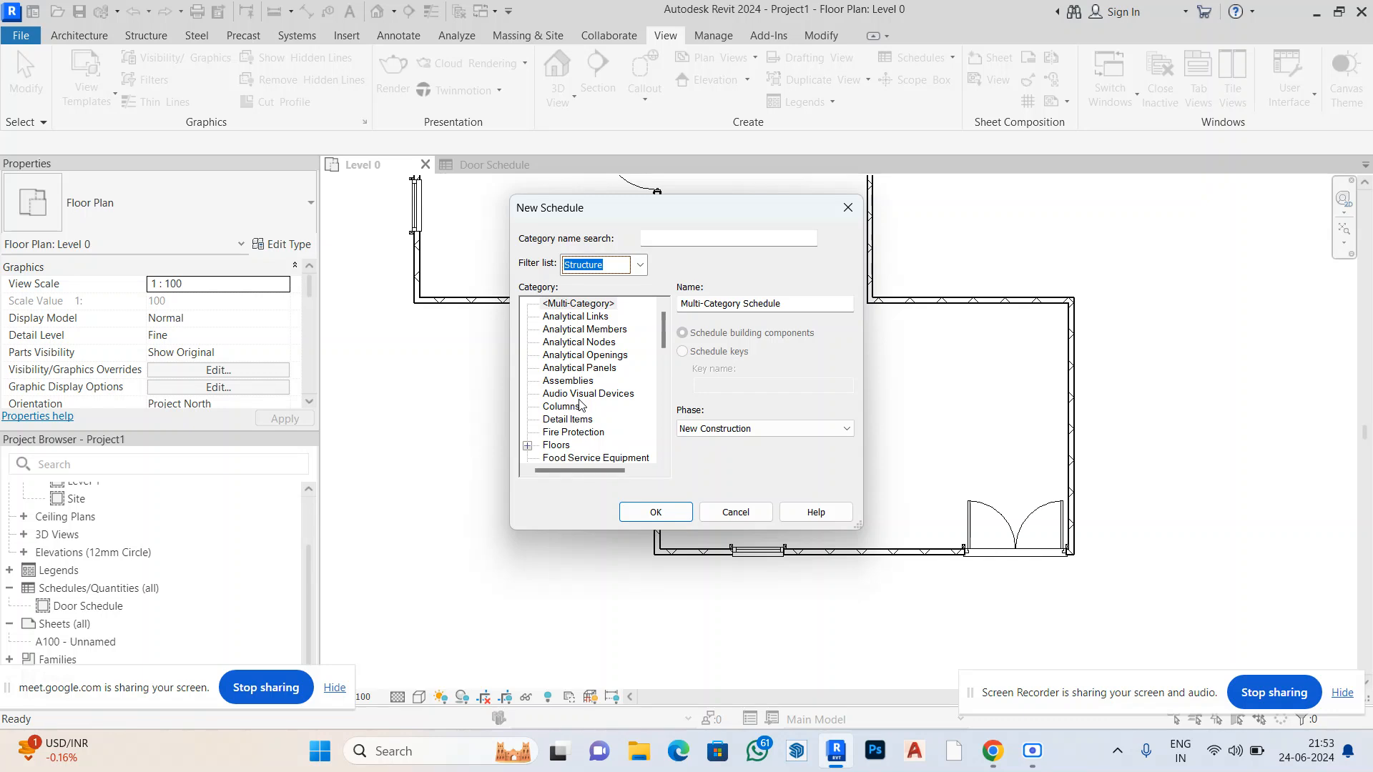
# Look through the Structure categories available for the new schedule, from Analytical Links down to Walls
pyautogui.scroll(-2, 581, 405)
pyautogui.scroll(-1, 581, 406)
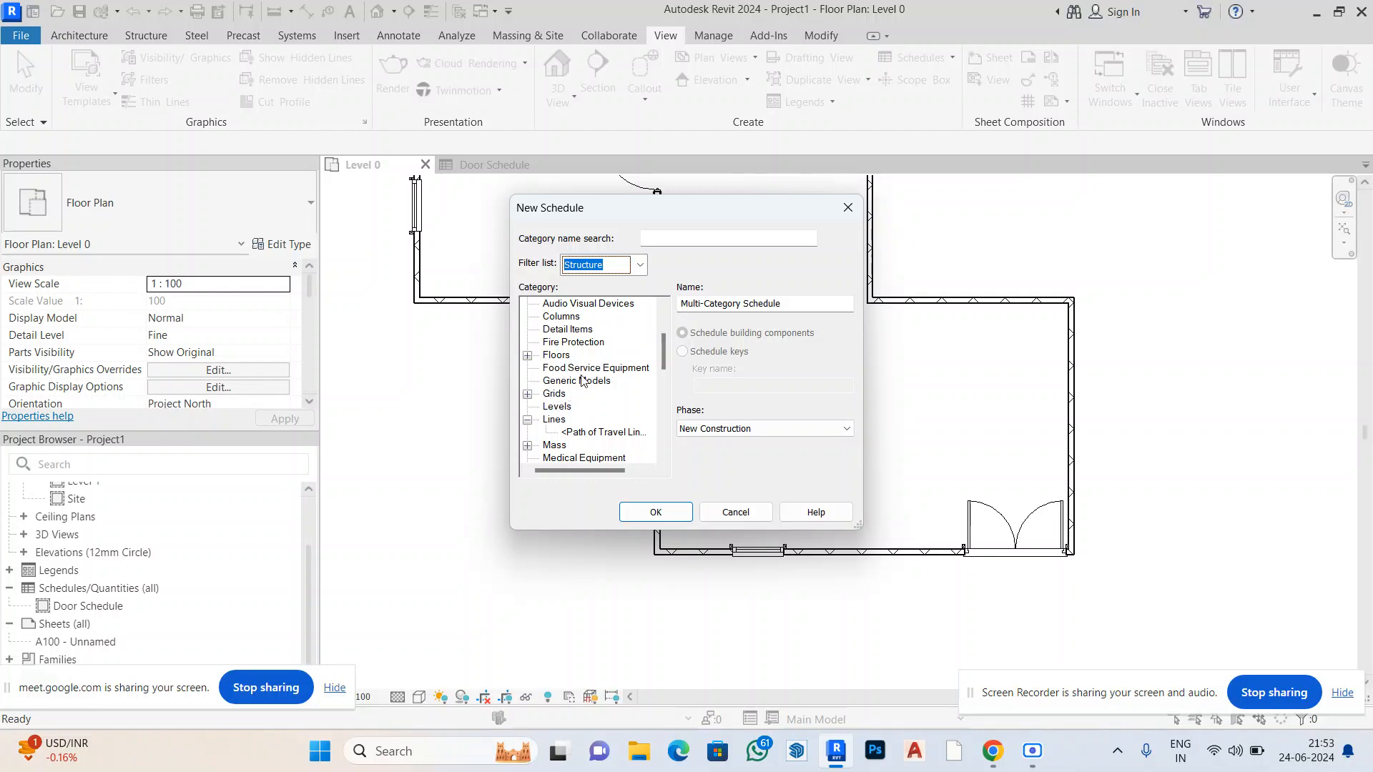
pyautogui.scroll(1, 584, 379)
pyautogui.scroll(1, 569, 352)
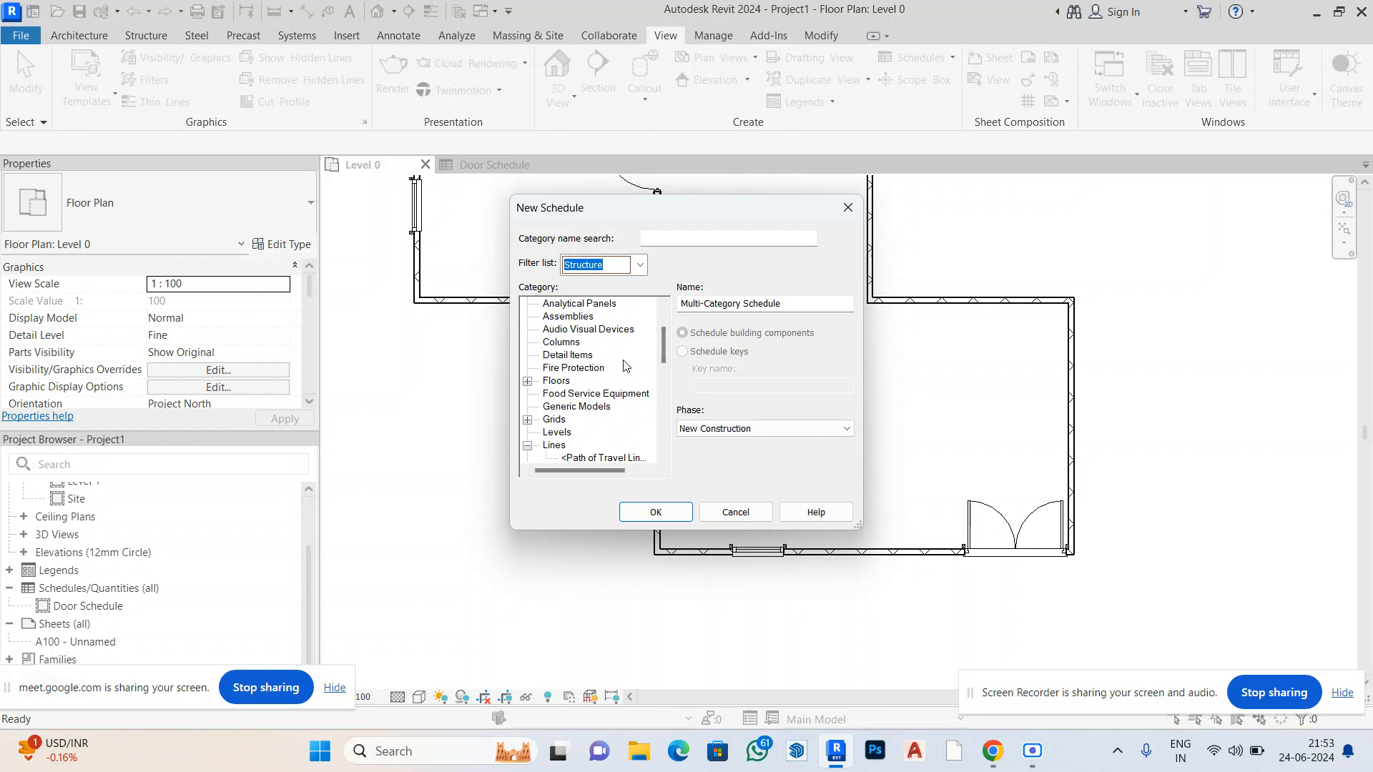
pyautogui.scroll(3, 611, 361)
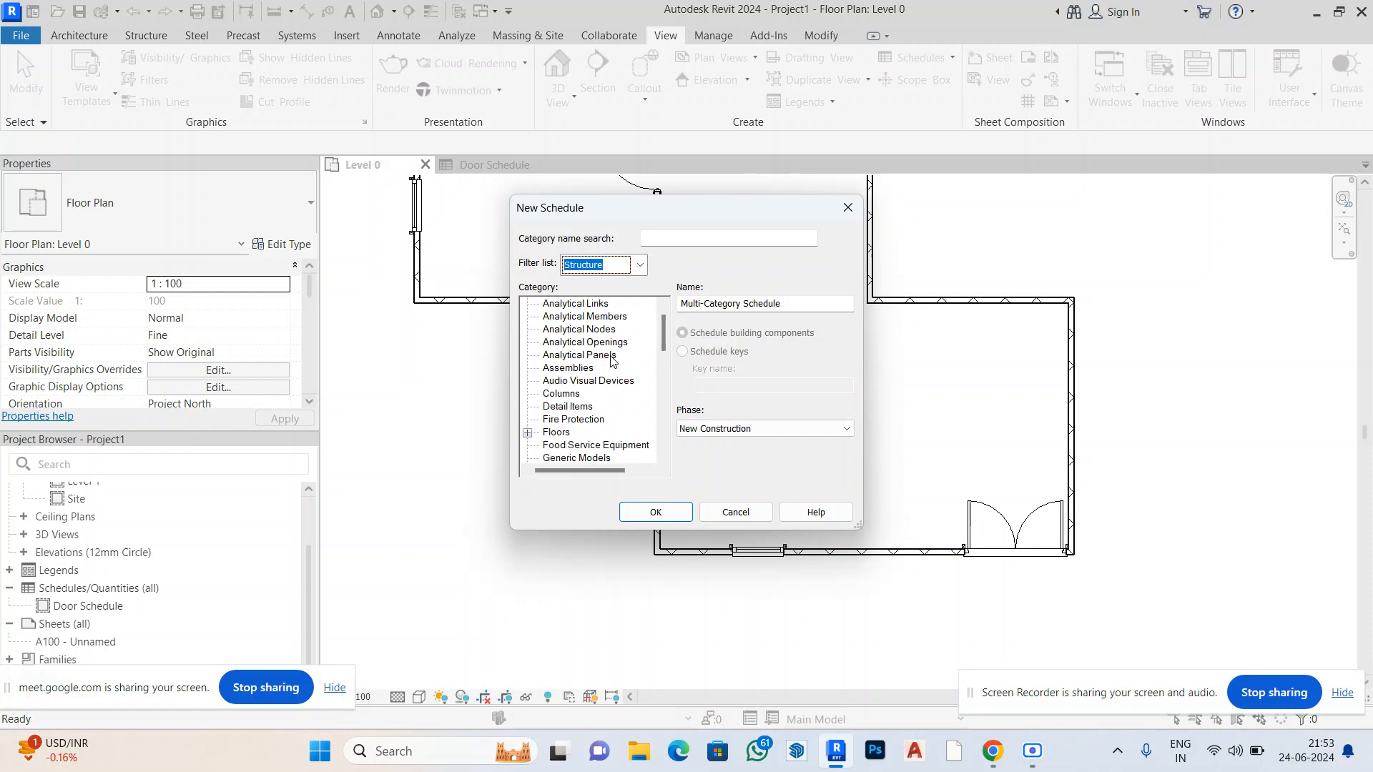
pyautogui.scroll(-4, 611, 362)
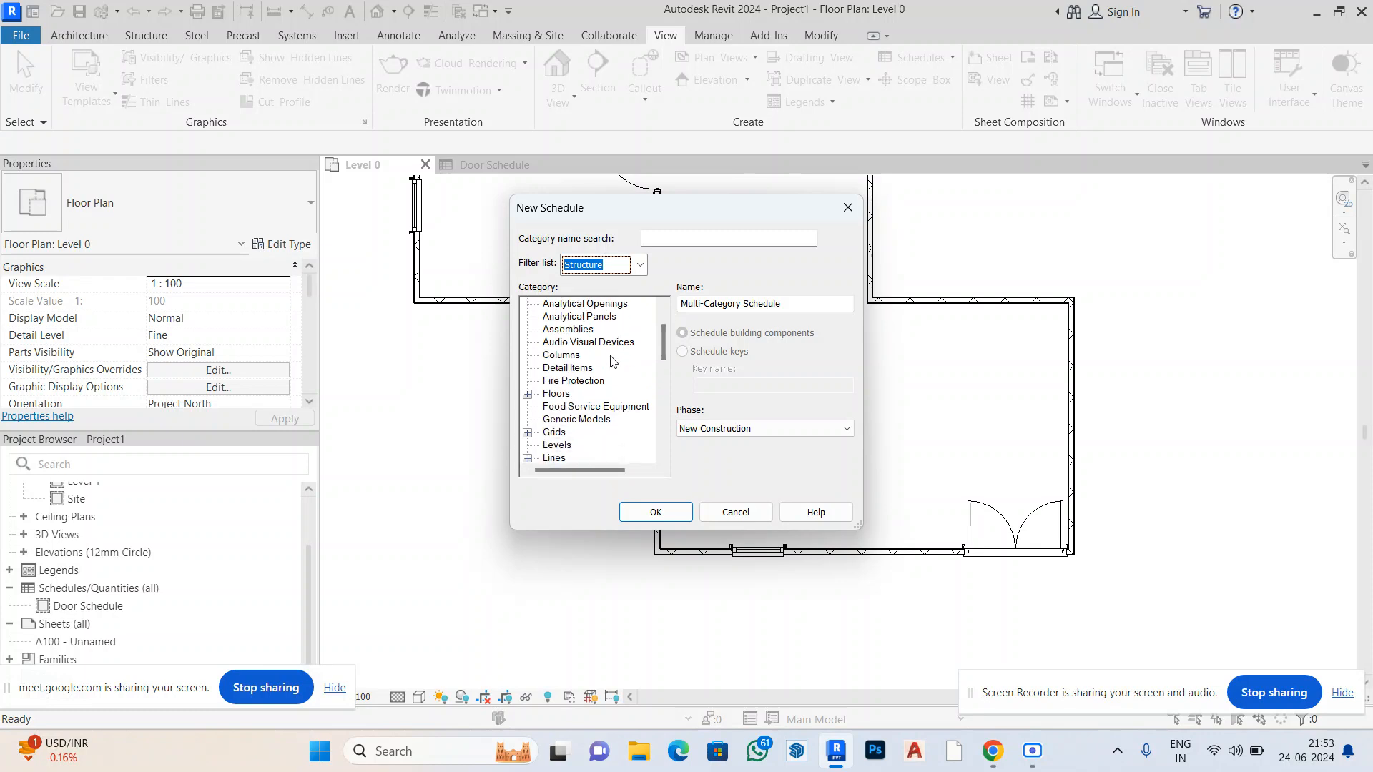
pyautogui.scroll(-4, 611, 361)
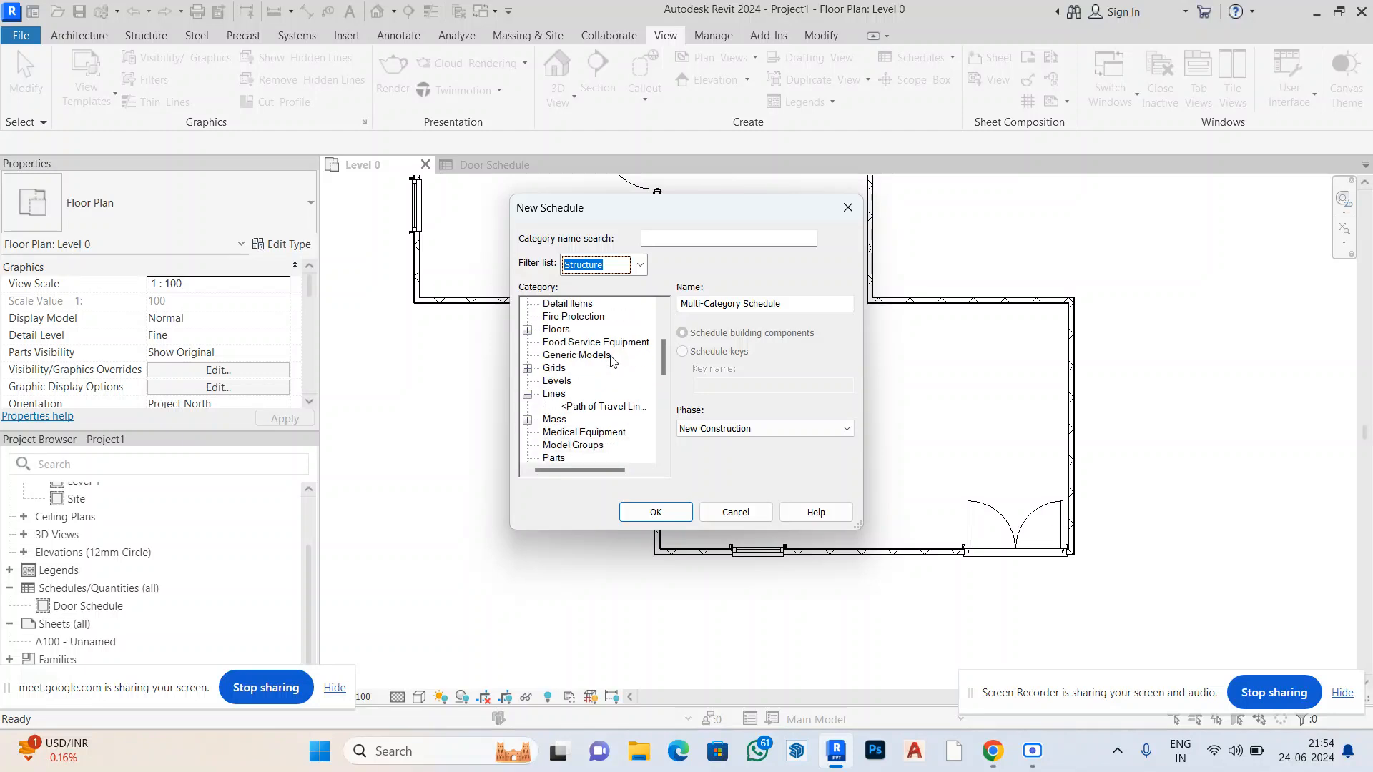
pyautogui.scroll(-2, 611, 361)
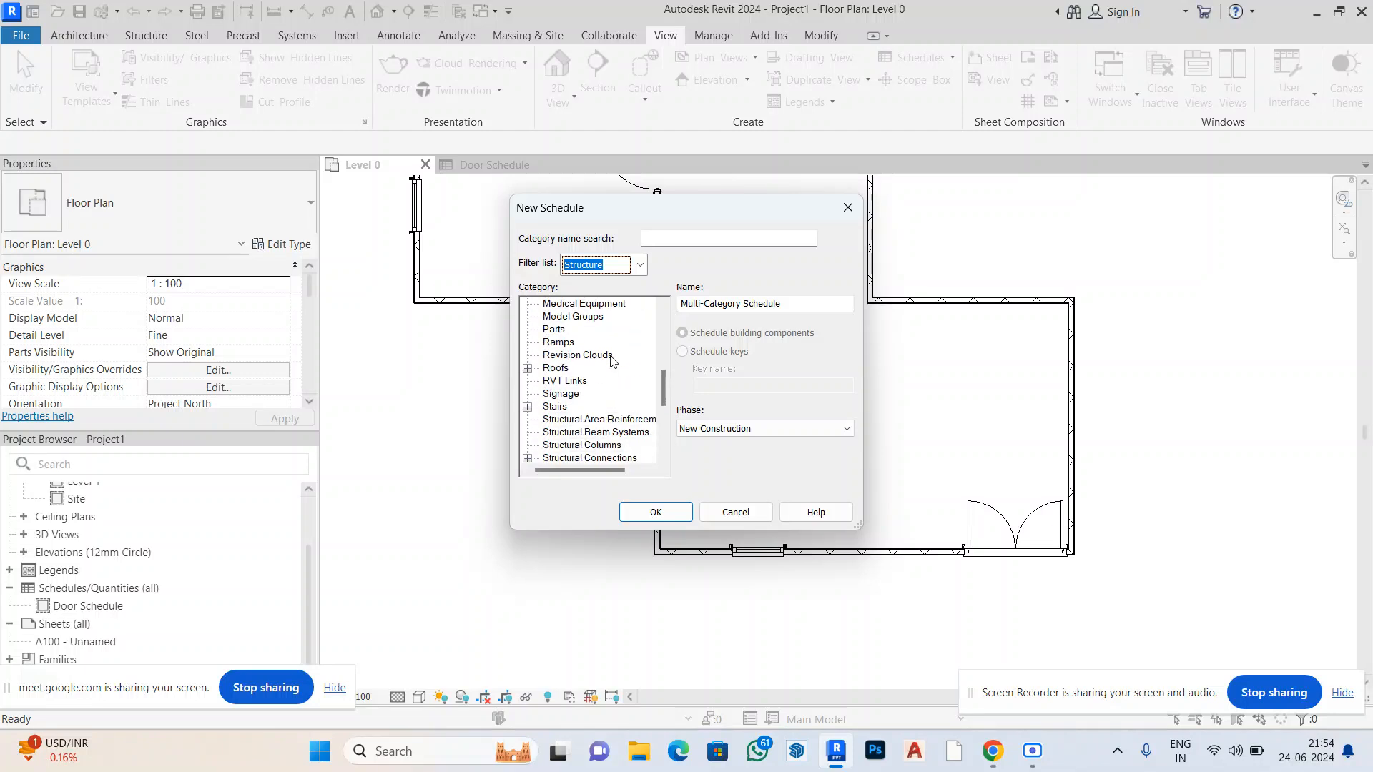
pyautogui.scroll(-5, 611, 361)
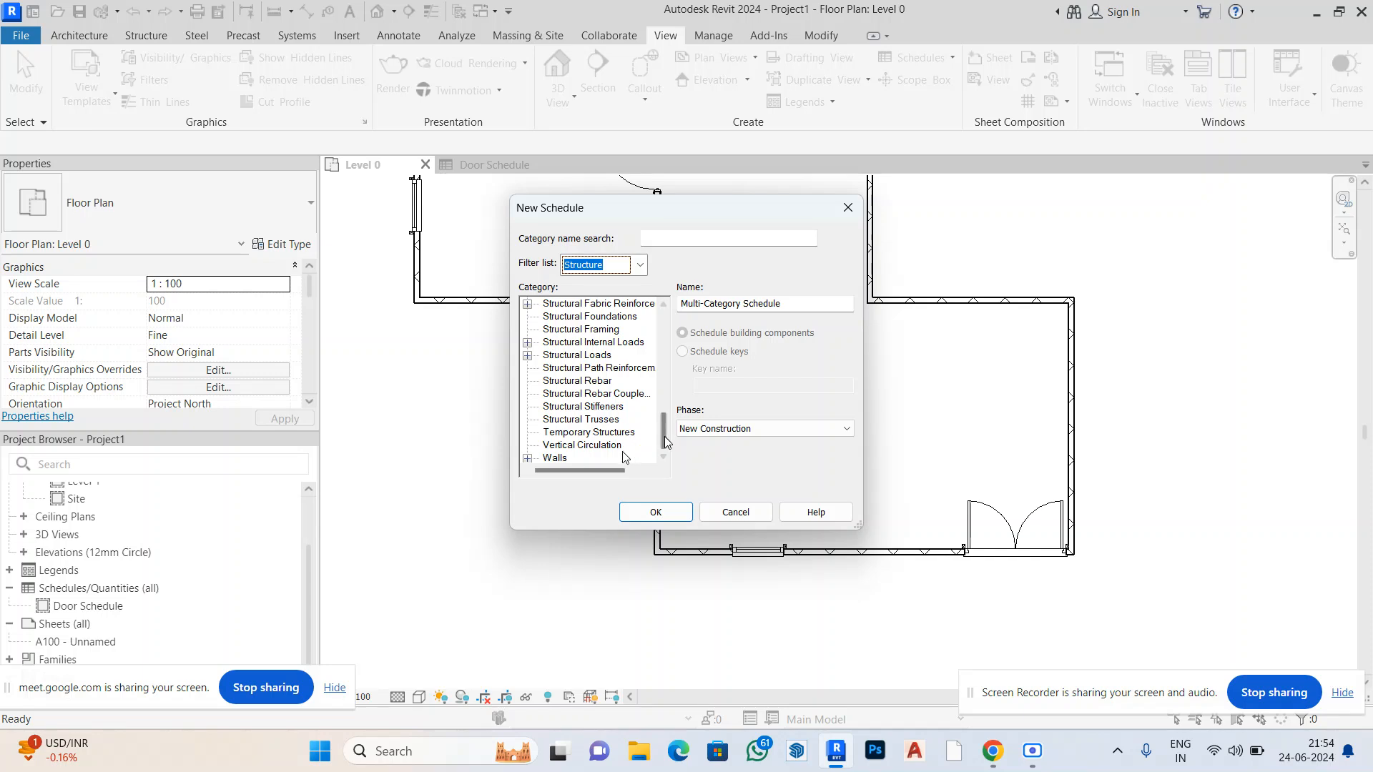
pyautogui.moveTo(663, 435); pyautogui.dragTo(663, 463)
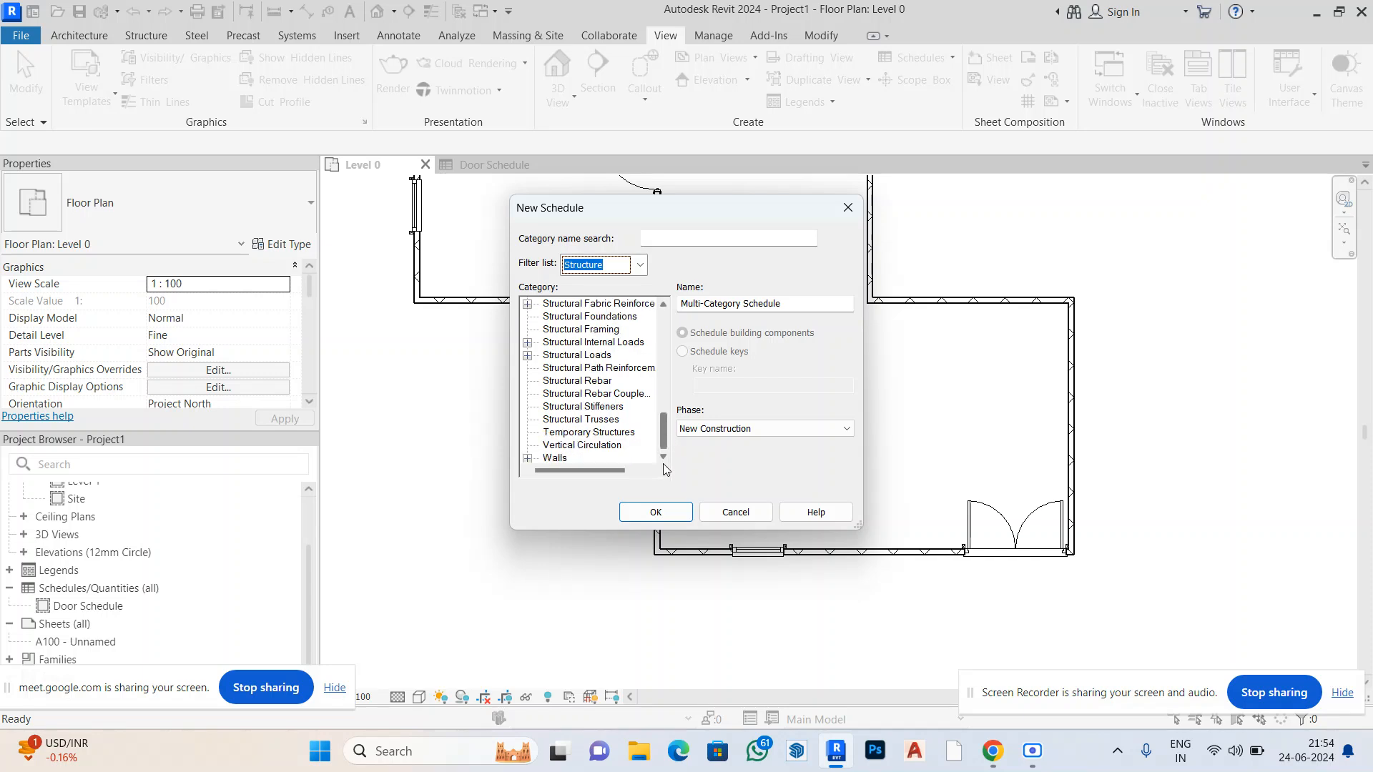
# Create a schedule for the Walls category and select Area, Cost and Count among its available fields
pyautogui.click(562, 458)
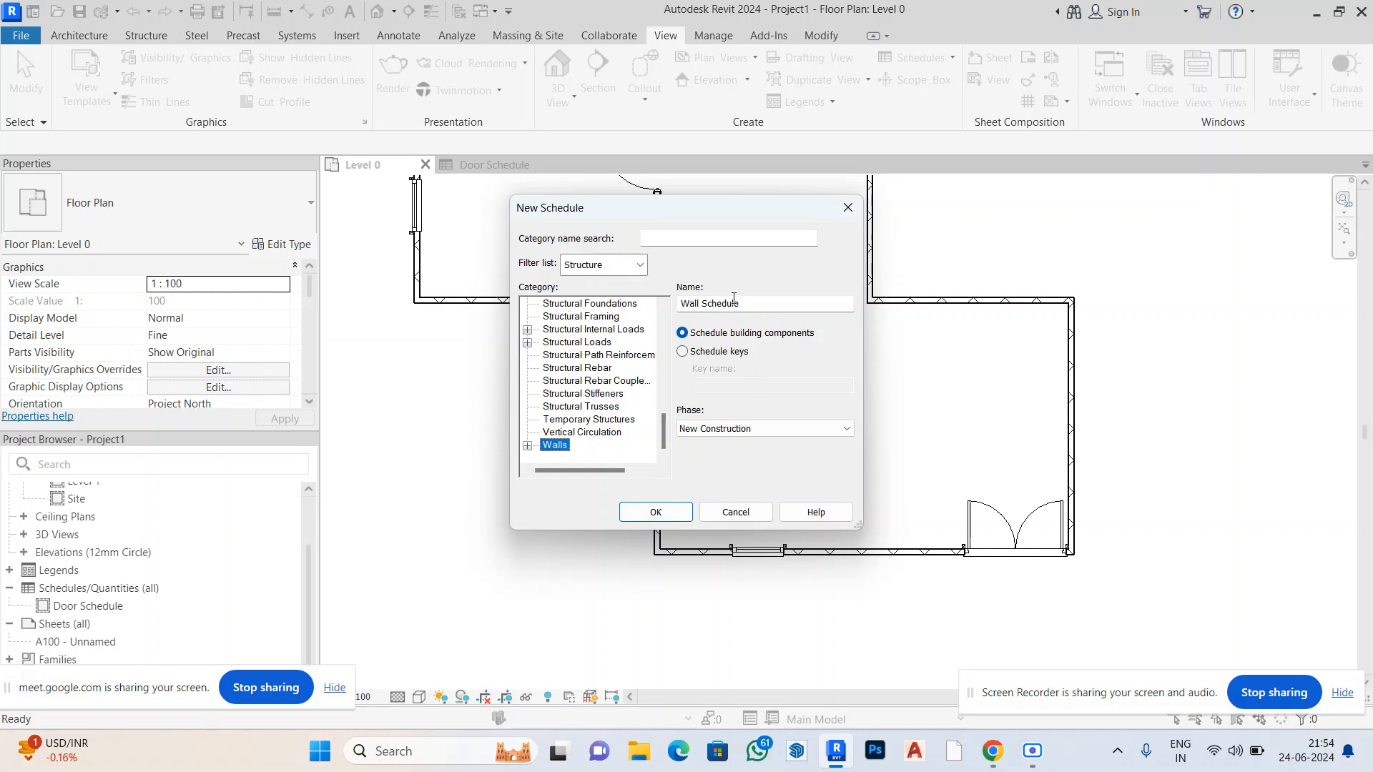
pyautogui.click(654, 511)
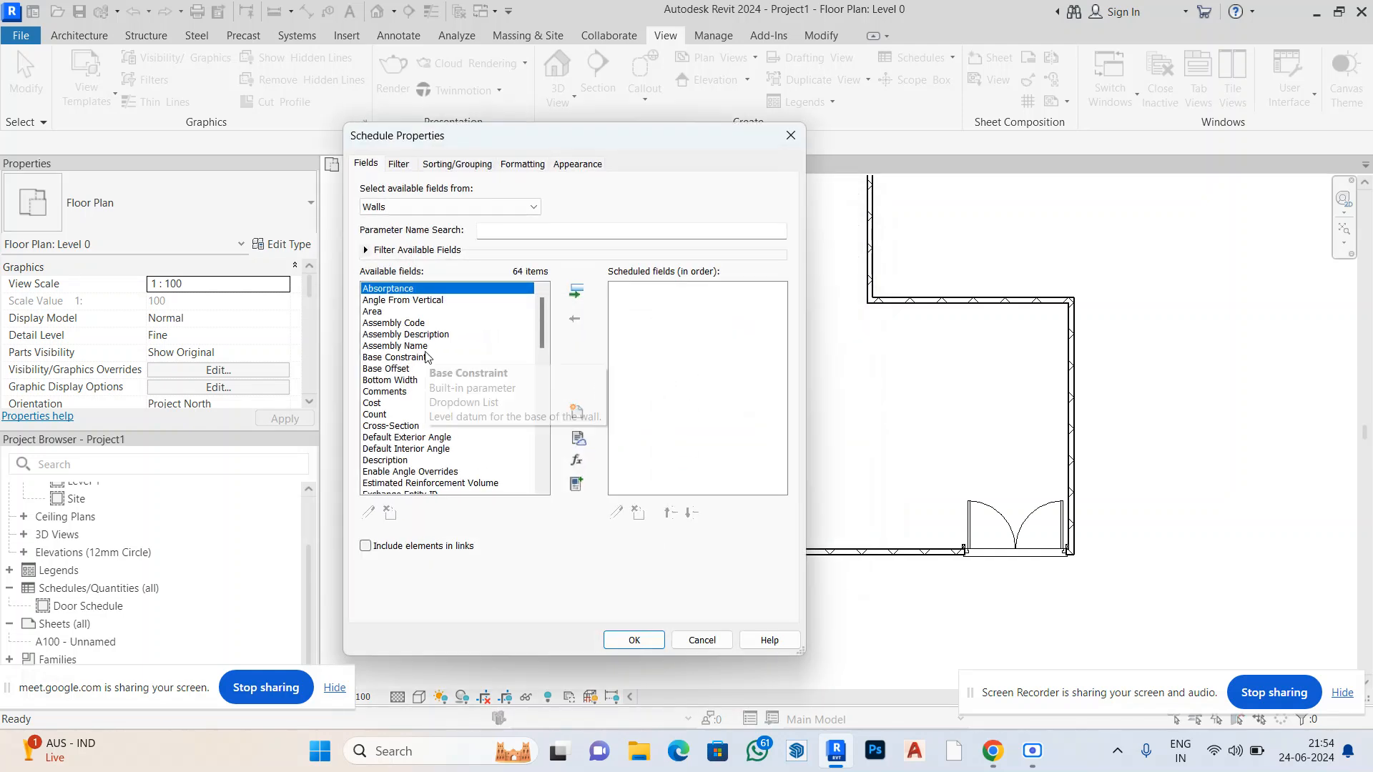
pyautogui.click(462, 313)
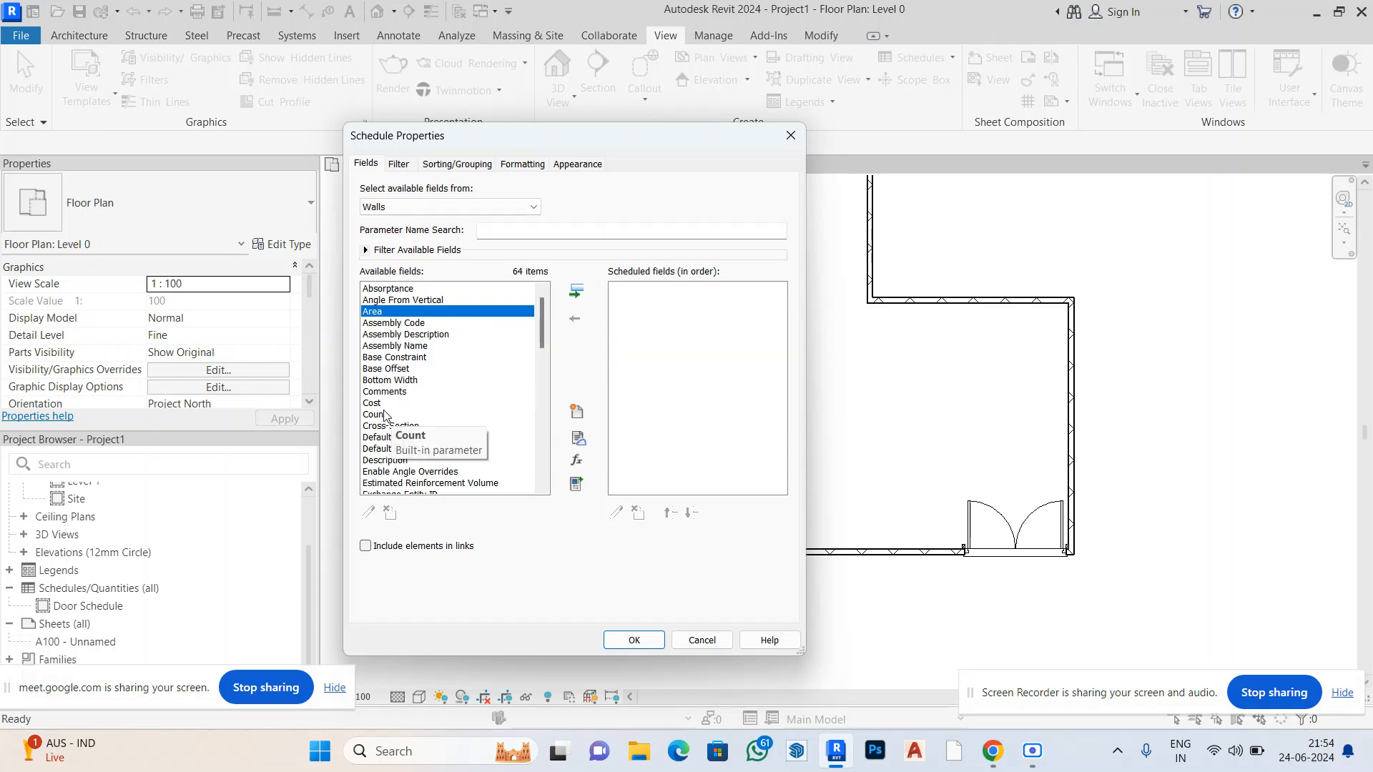
pyautogui.scroll(-1, 471, 372)
pyautogui.scroll(-1, 472, 370)
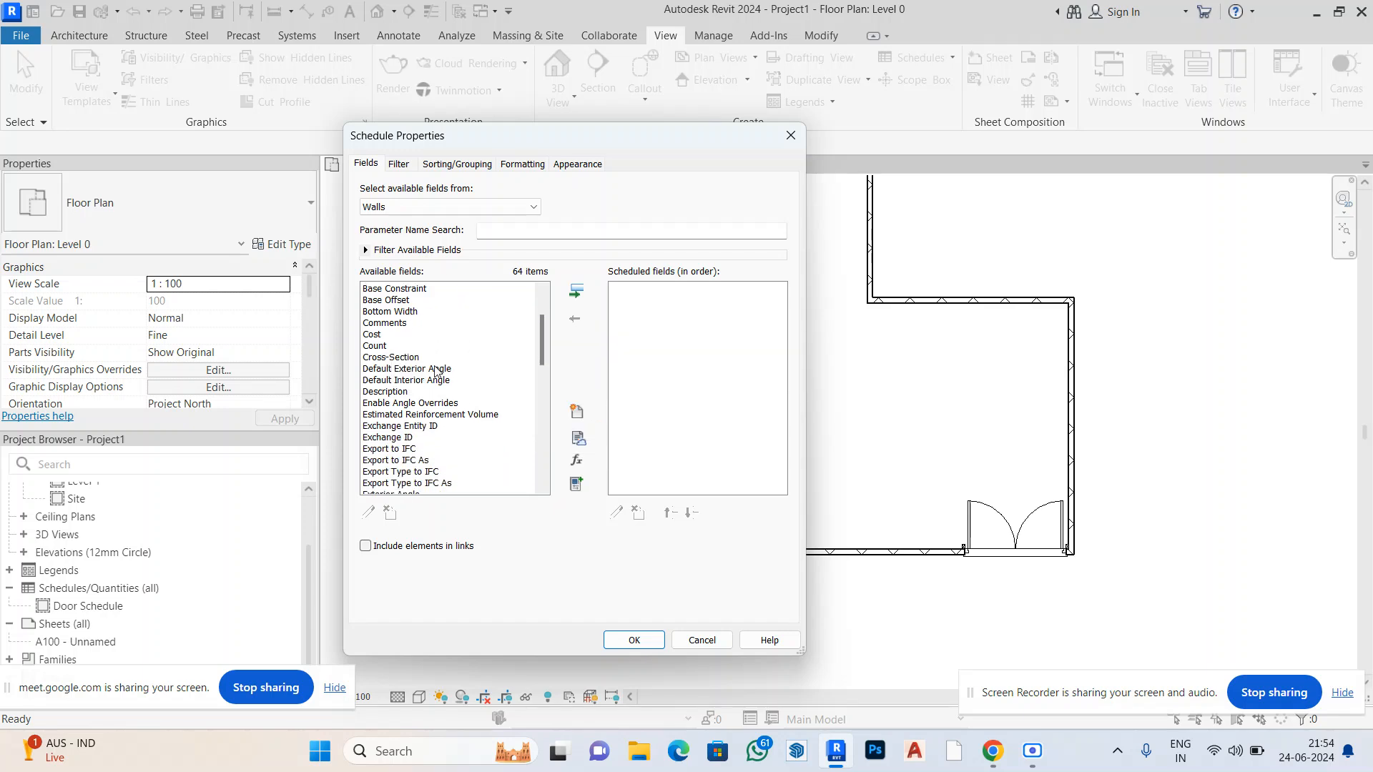
pyautogui.click(375, 336)
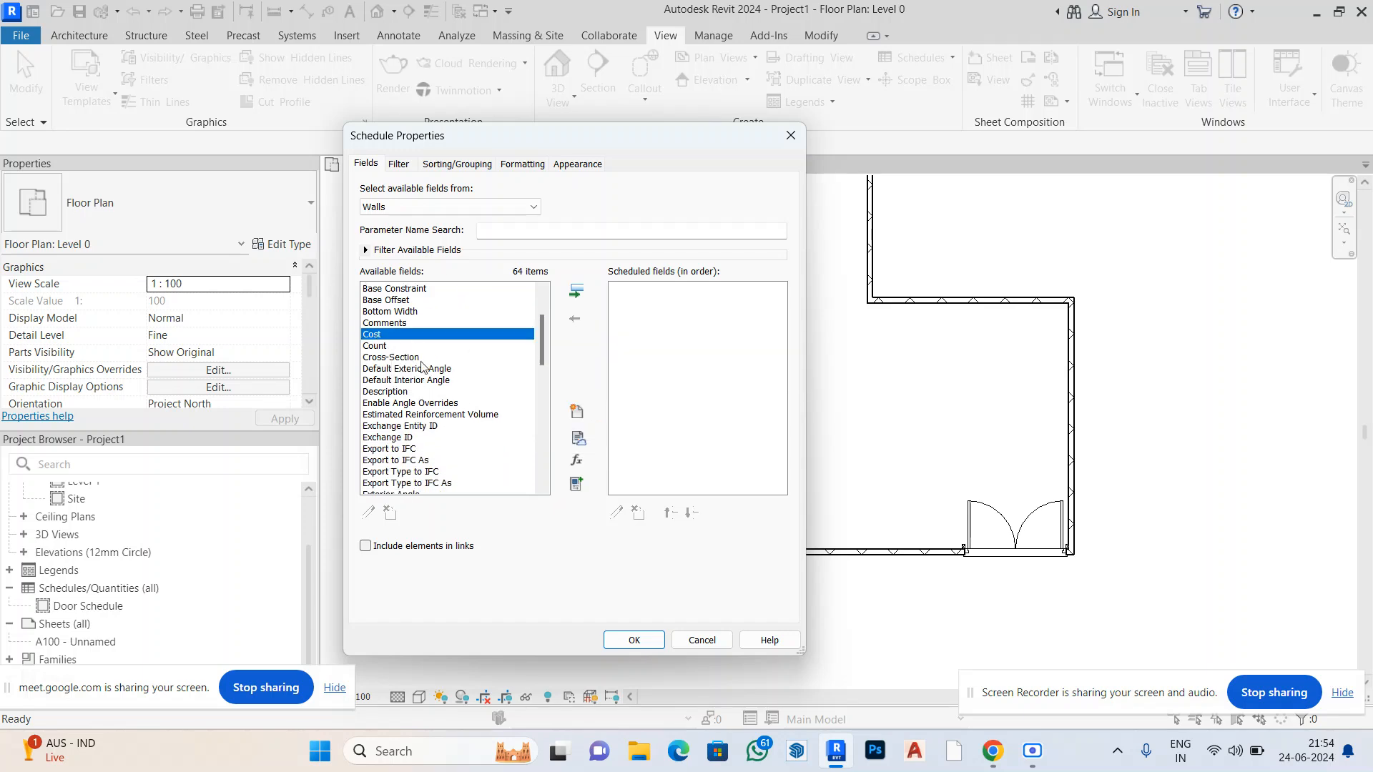
pyautogui.click(379, 346)
# Extend the wall schedule's field selection with Length and Width
pyautogui.scroll(-2, 483, 429)
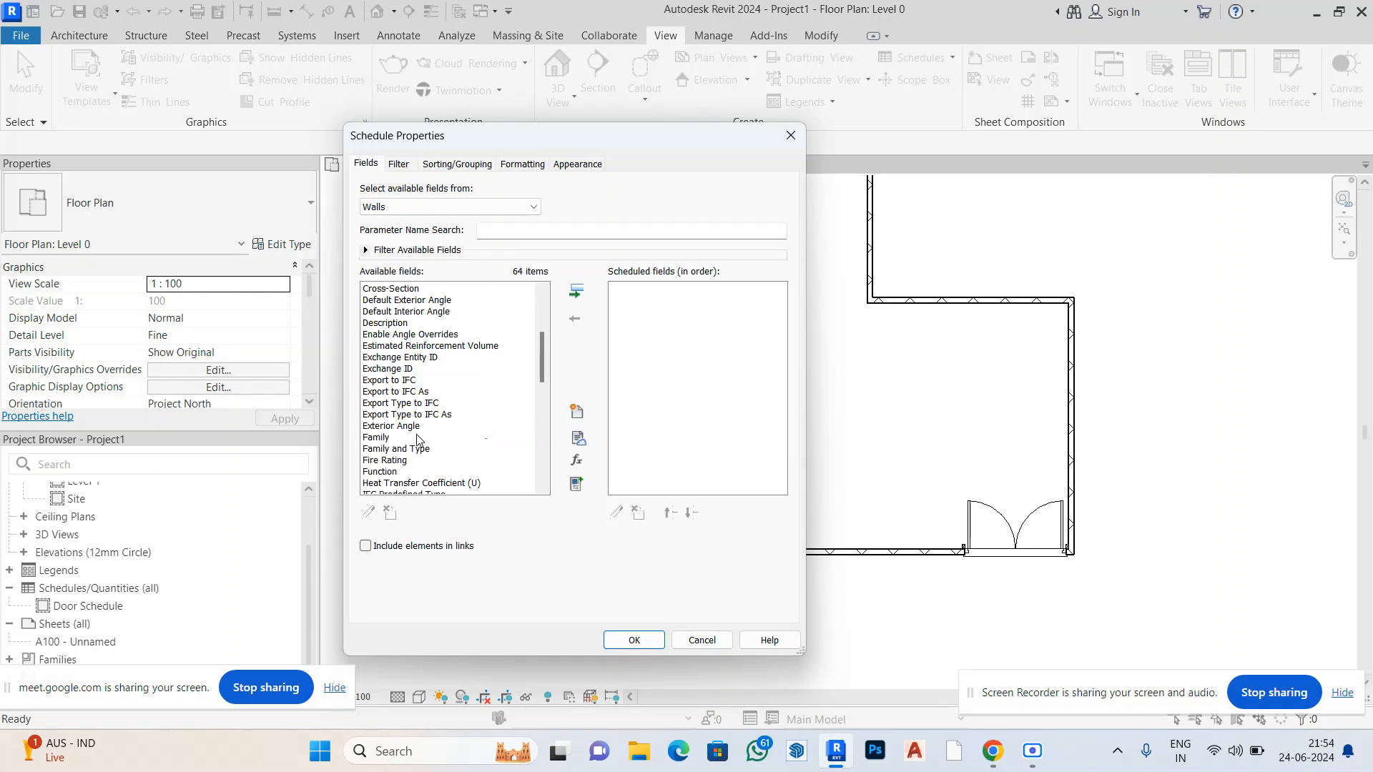
pyautogui.scroll(-1, 429, 428)
pyautogui.scroll(-3, 429, 428)
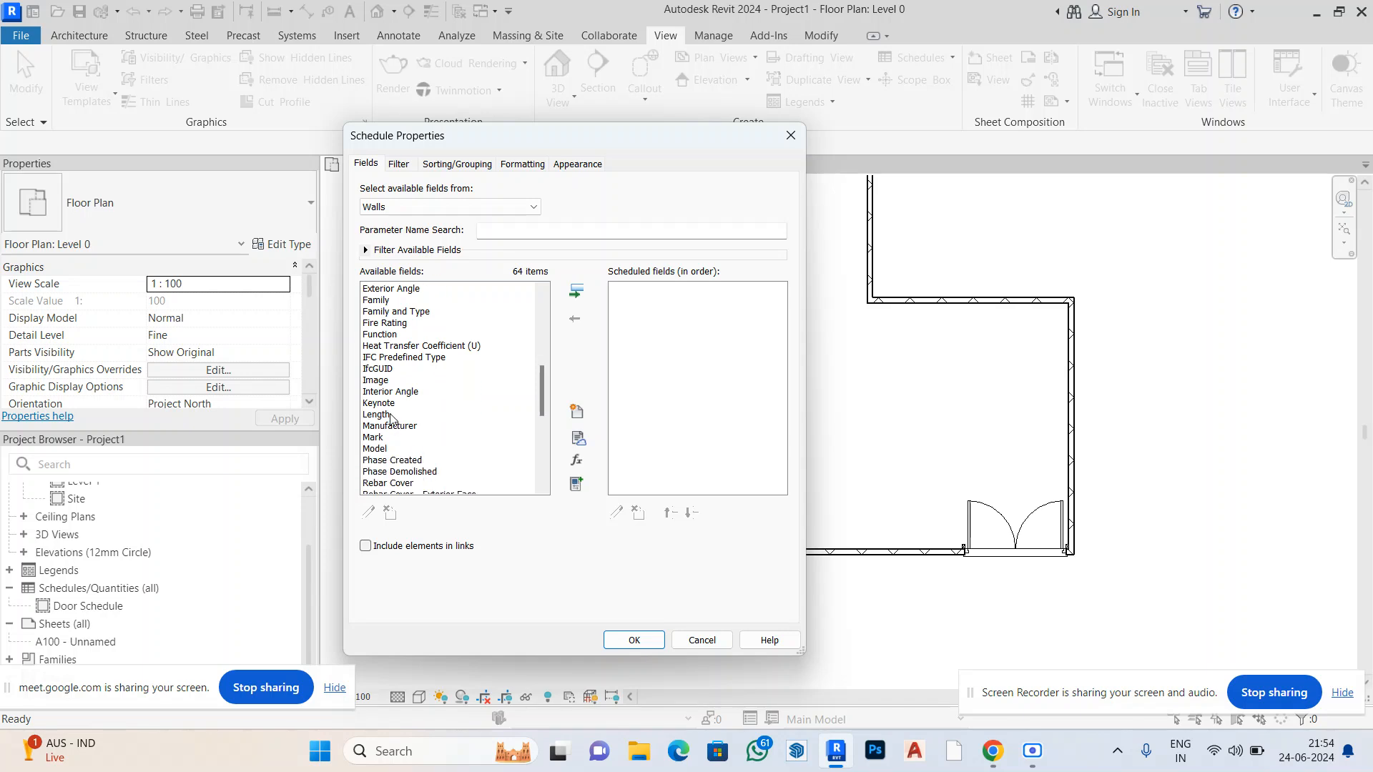
pyautogui.click(388, 415)
pyautogui.scroll(-1, 410, 428)
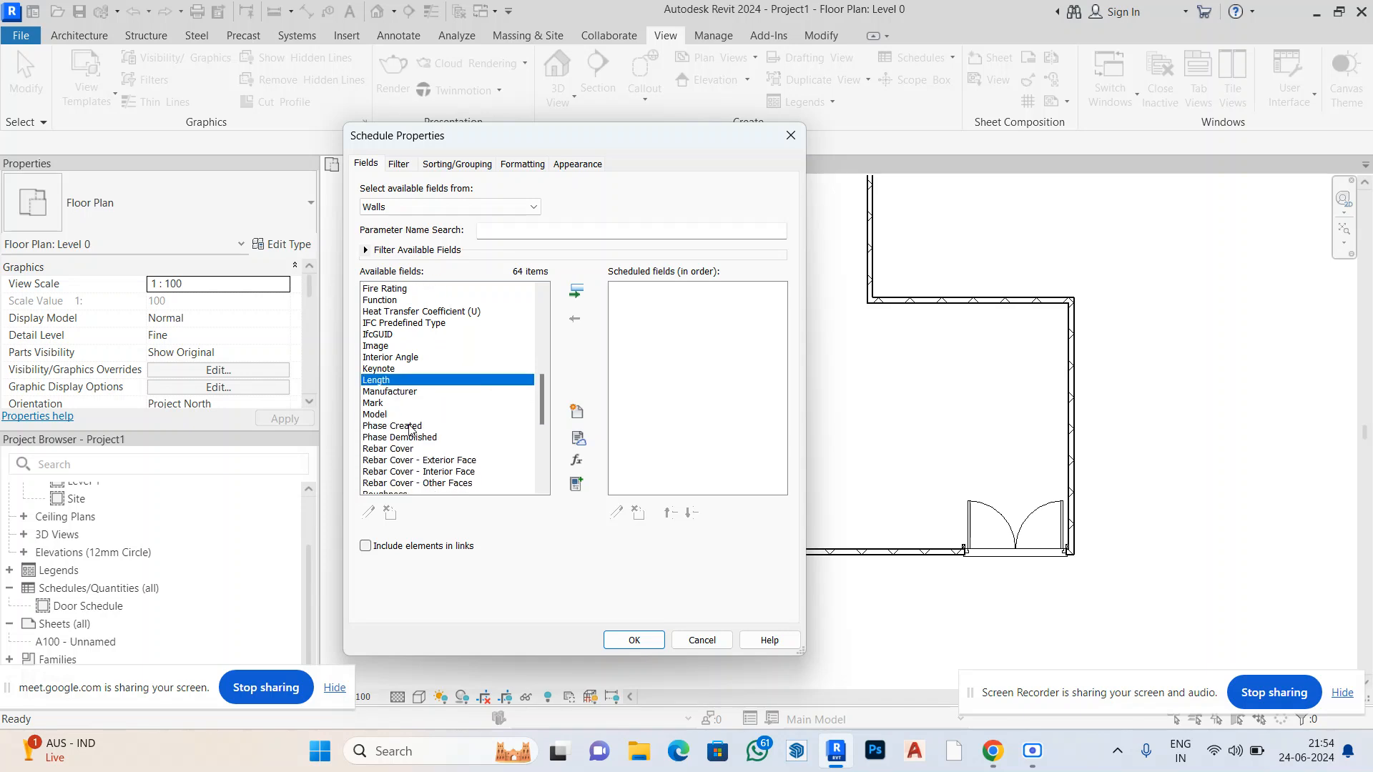
pyautogui.scroll(-2, 431, 426)
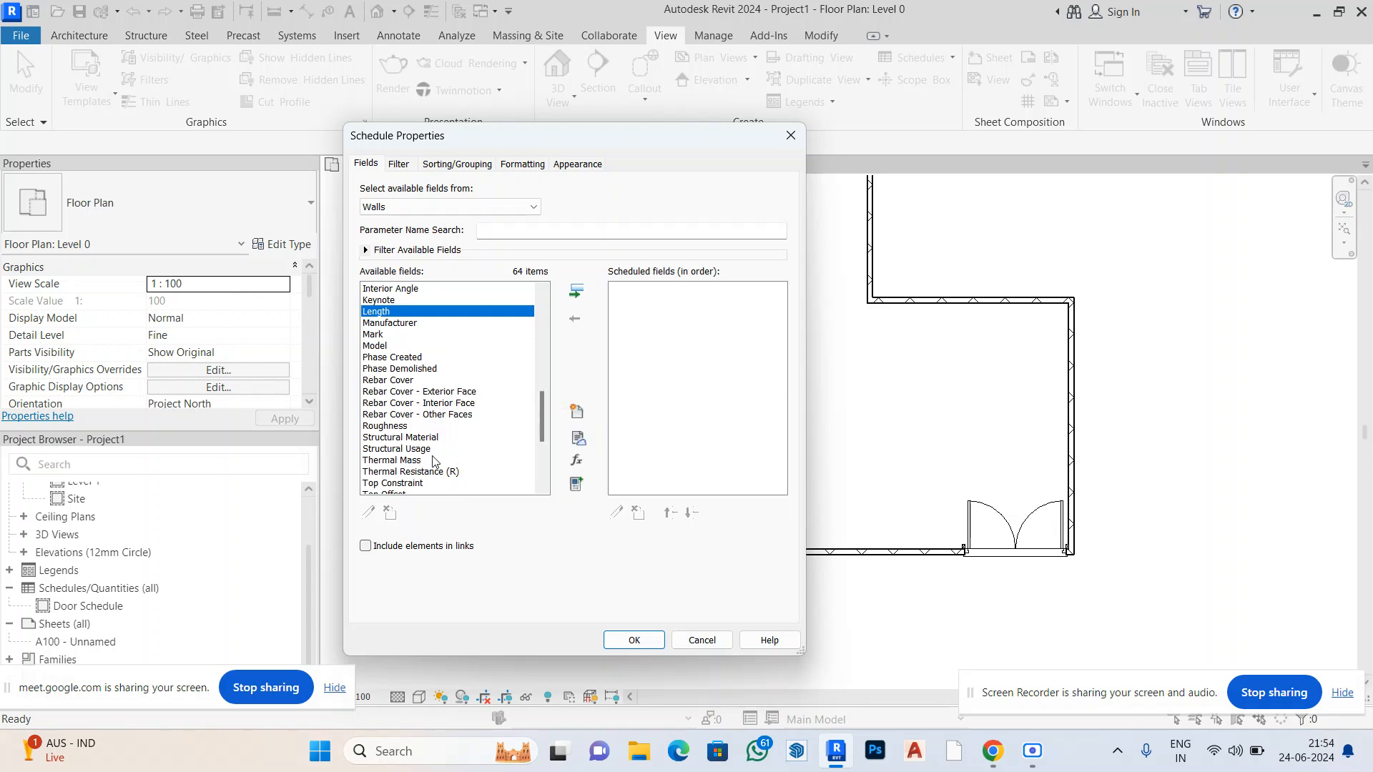
pyautogui.scroll(-1, 500, 379)
pyautogui.scroll(-2, 499, 379)
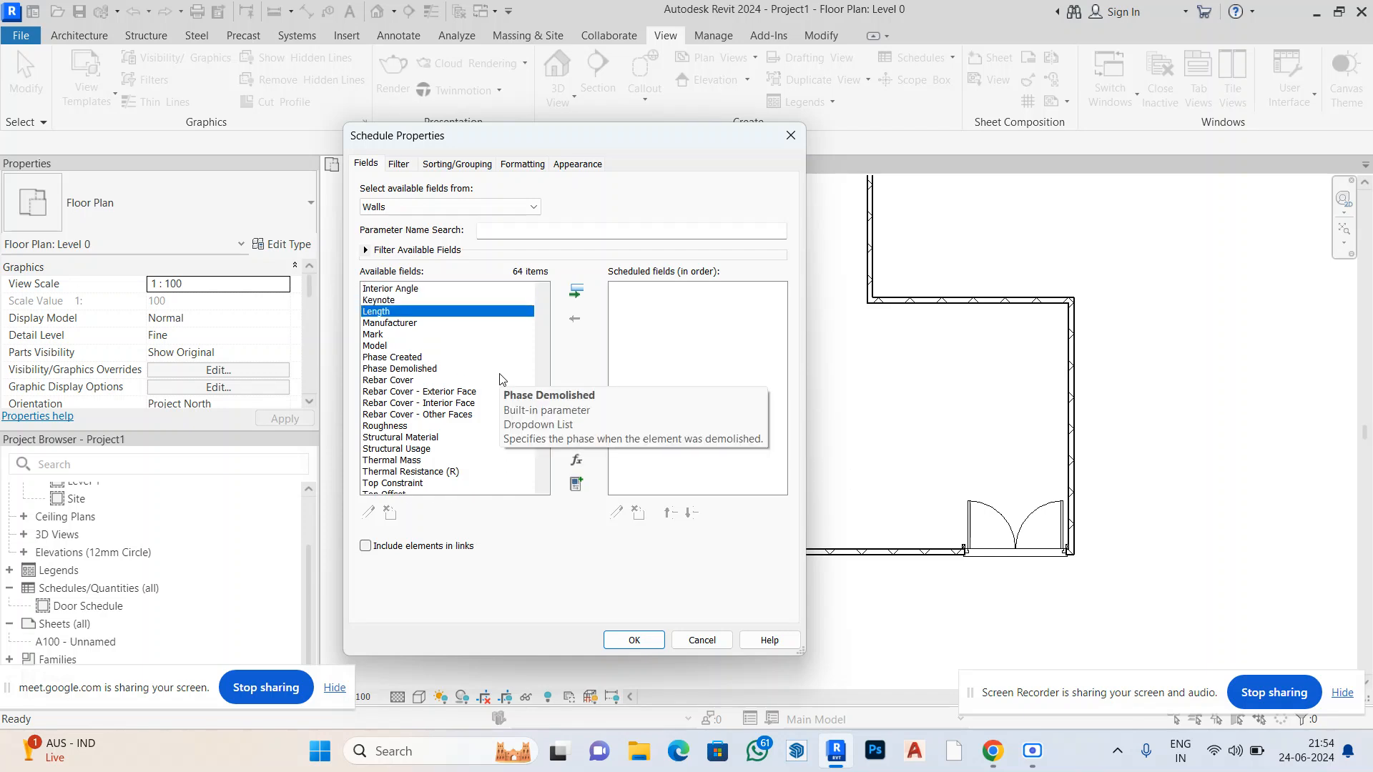
pyautogui.scroll(-4, 499, 379)
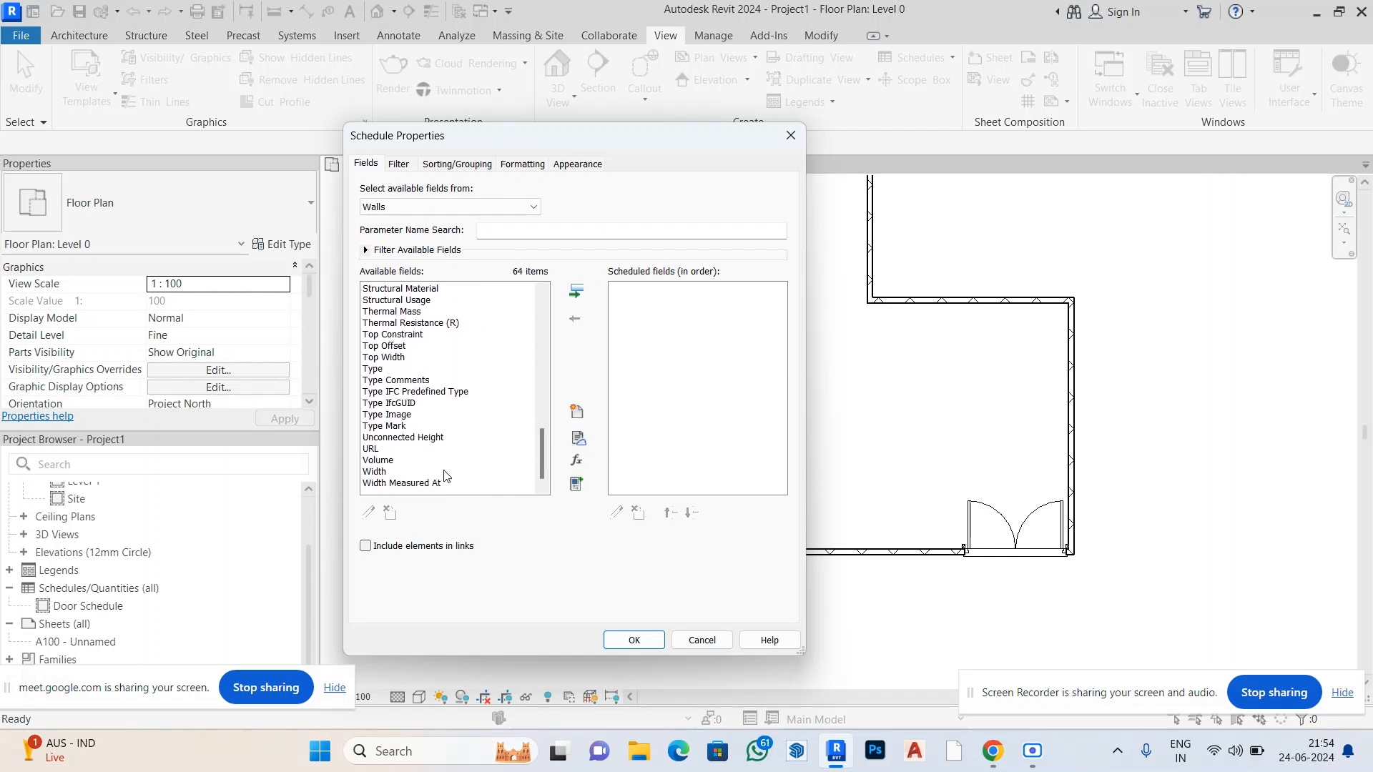
pyautogui.click(381, 472)
# Include Volume in the selection and add all six selected fields to the scheduled fields
pyautogui.scroll(3, 421, 464)
pyautogui.scroll(10, 426, 461)
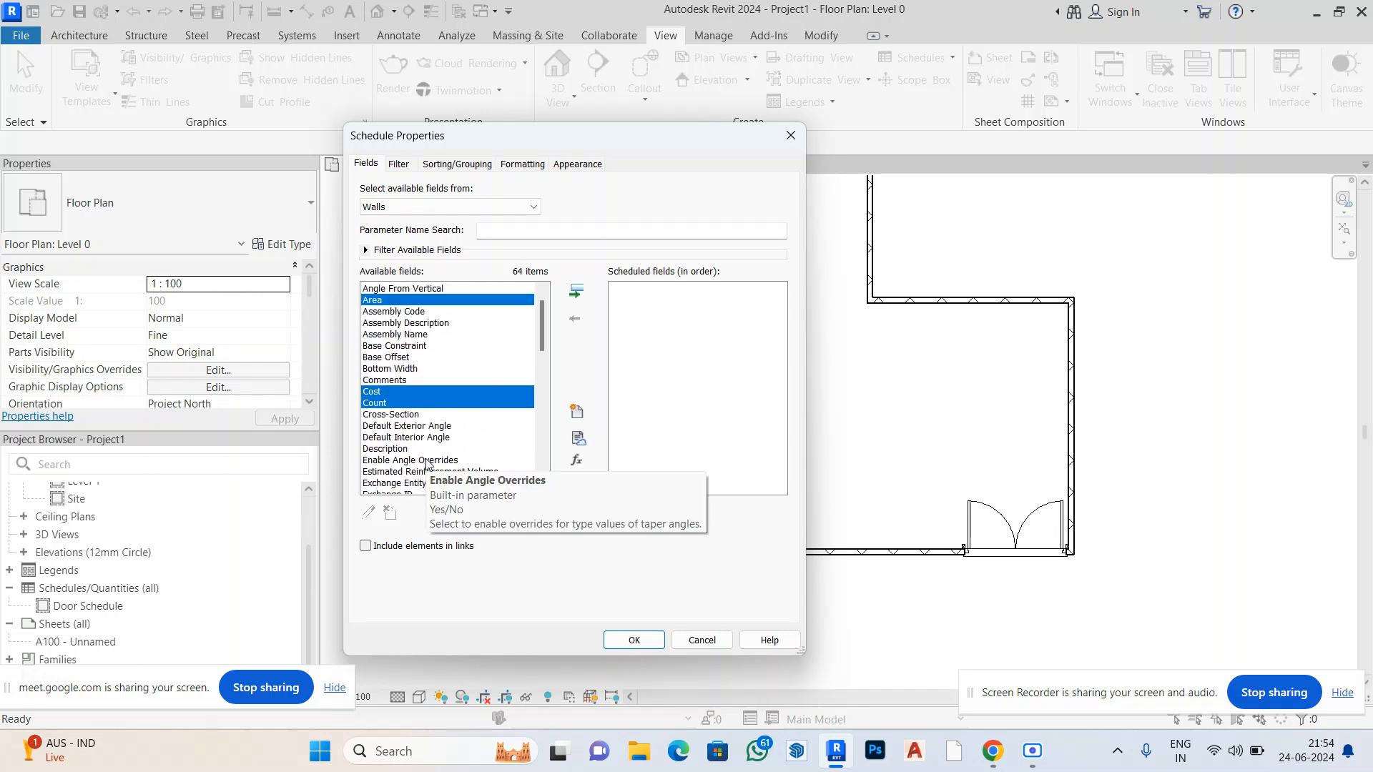
pyautogui.scroll(-7, 427, 464)
pyautogui.scroll(-5, 429, 457)
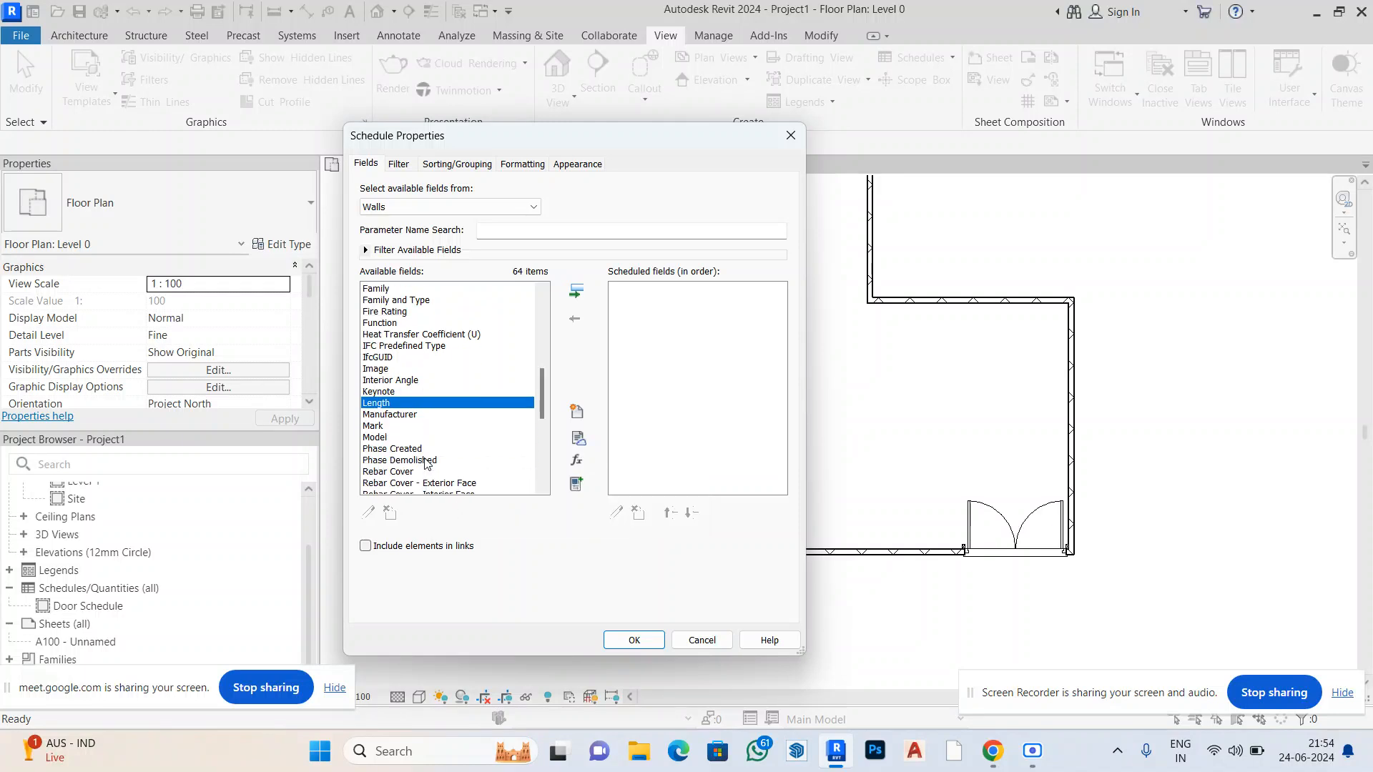
pyautogui.scroll(-2, 436, 424)
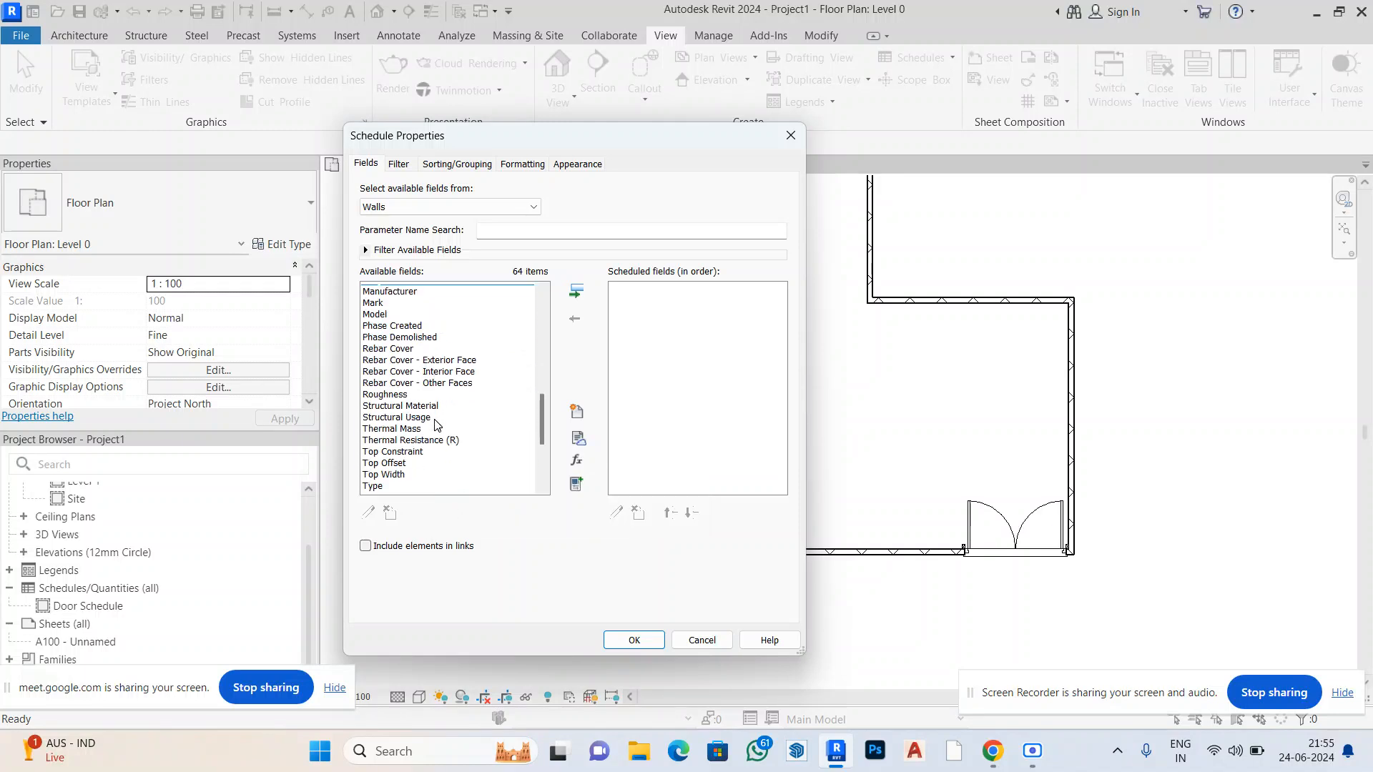
pyautogui.scroll(-2, 435, 425)
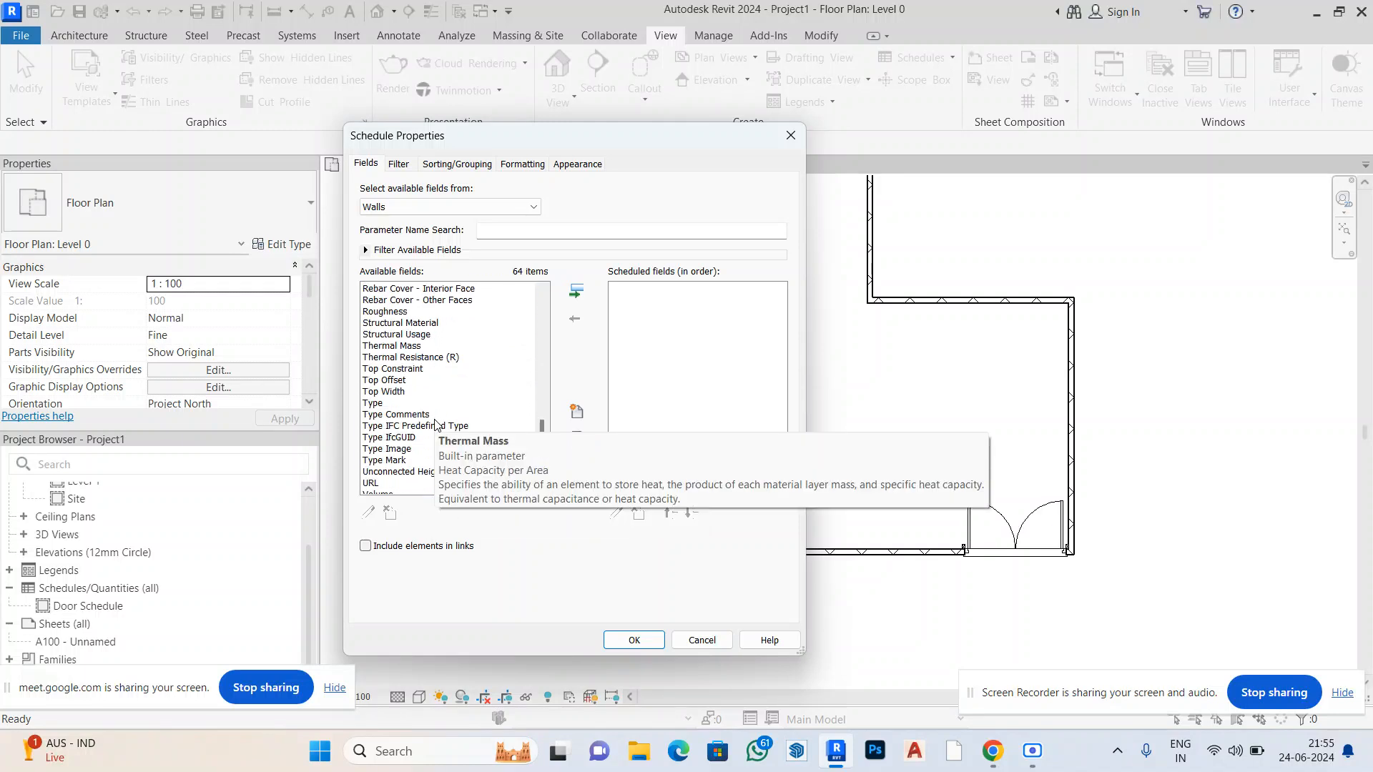
pyautogui.moveTo(387, 471); pyautogui.dragTo(384, 463)
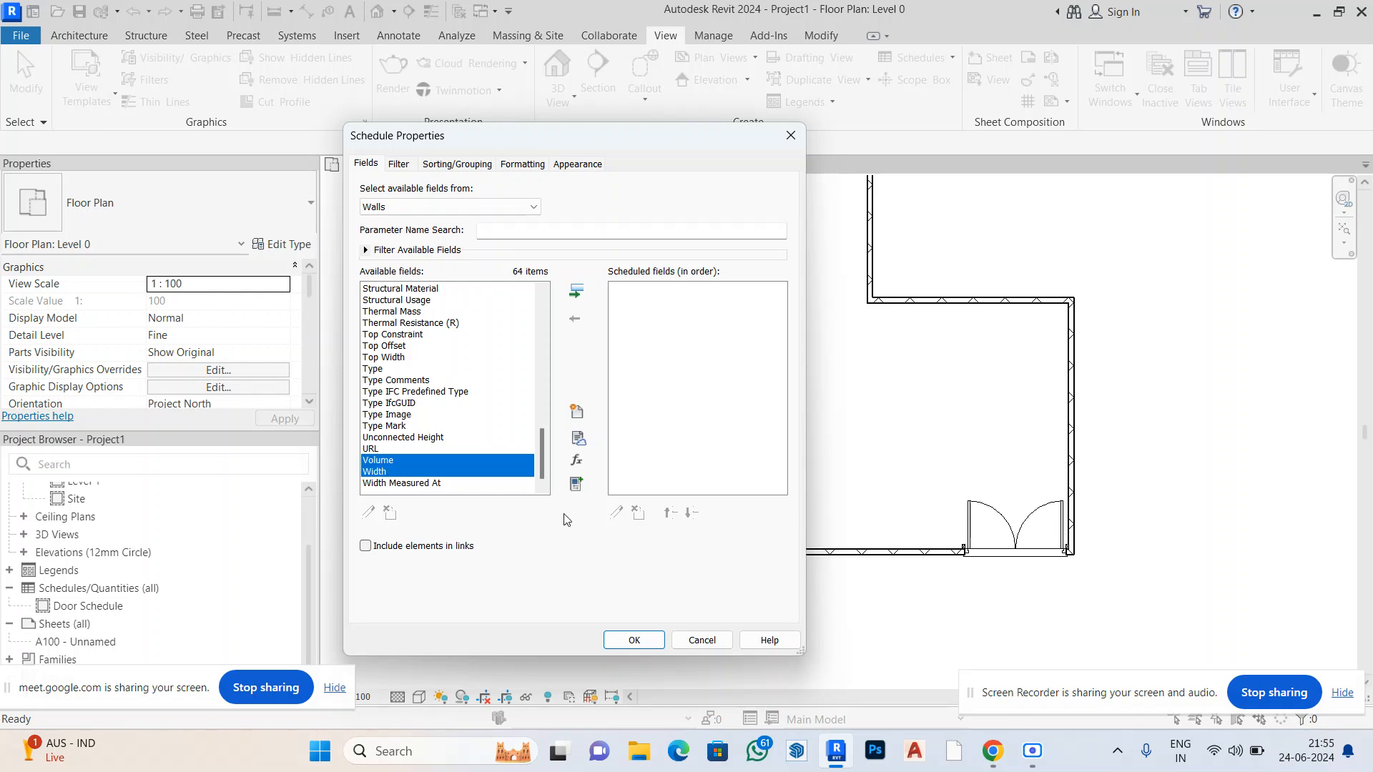
pyautogui.click(576, 291)
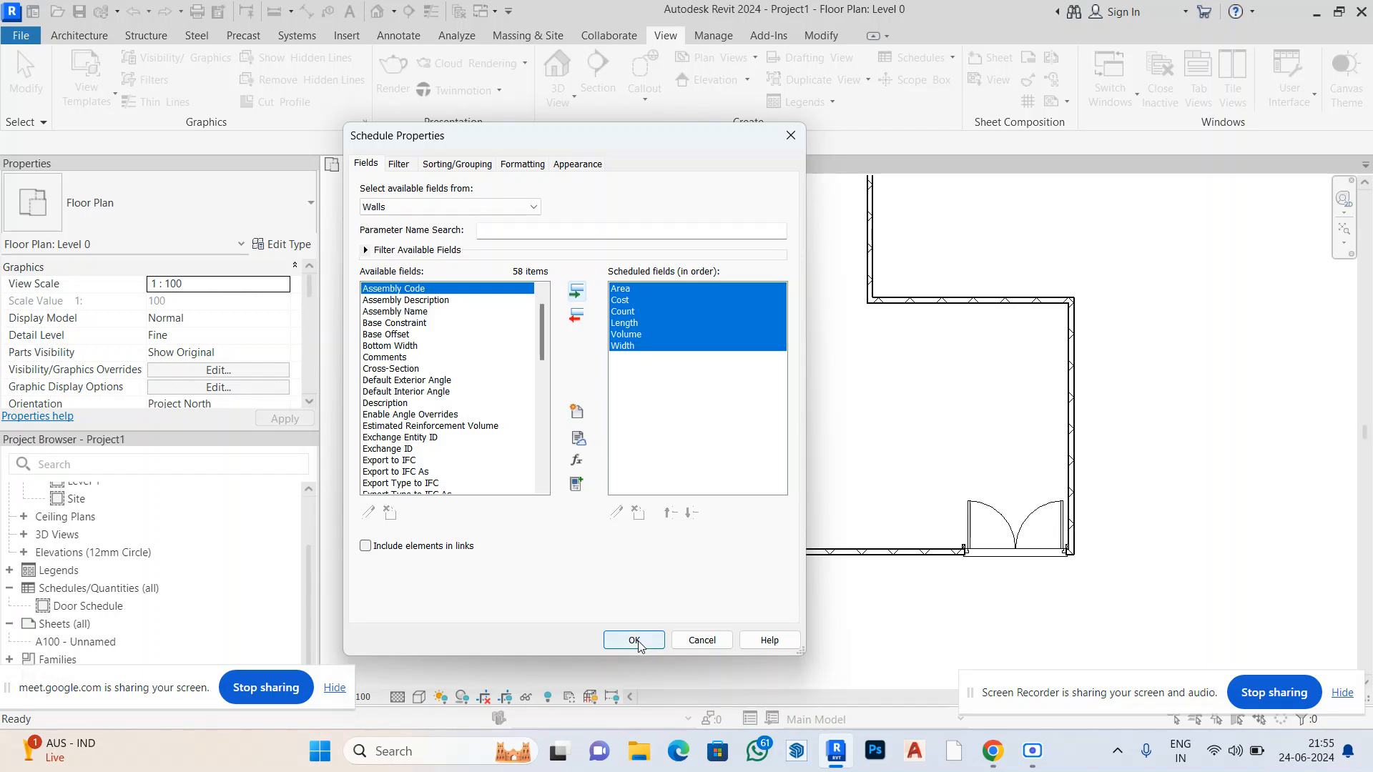
# Check the available and scheduled wall fields, keep their order, and generate the Wall Schedule
pyautogui.scroll(1, 442, 414)
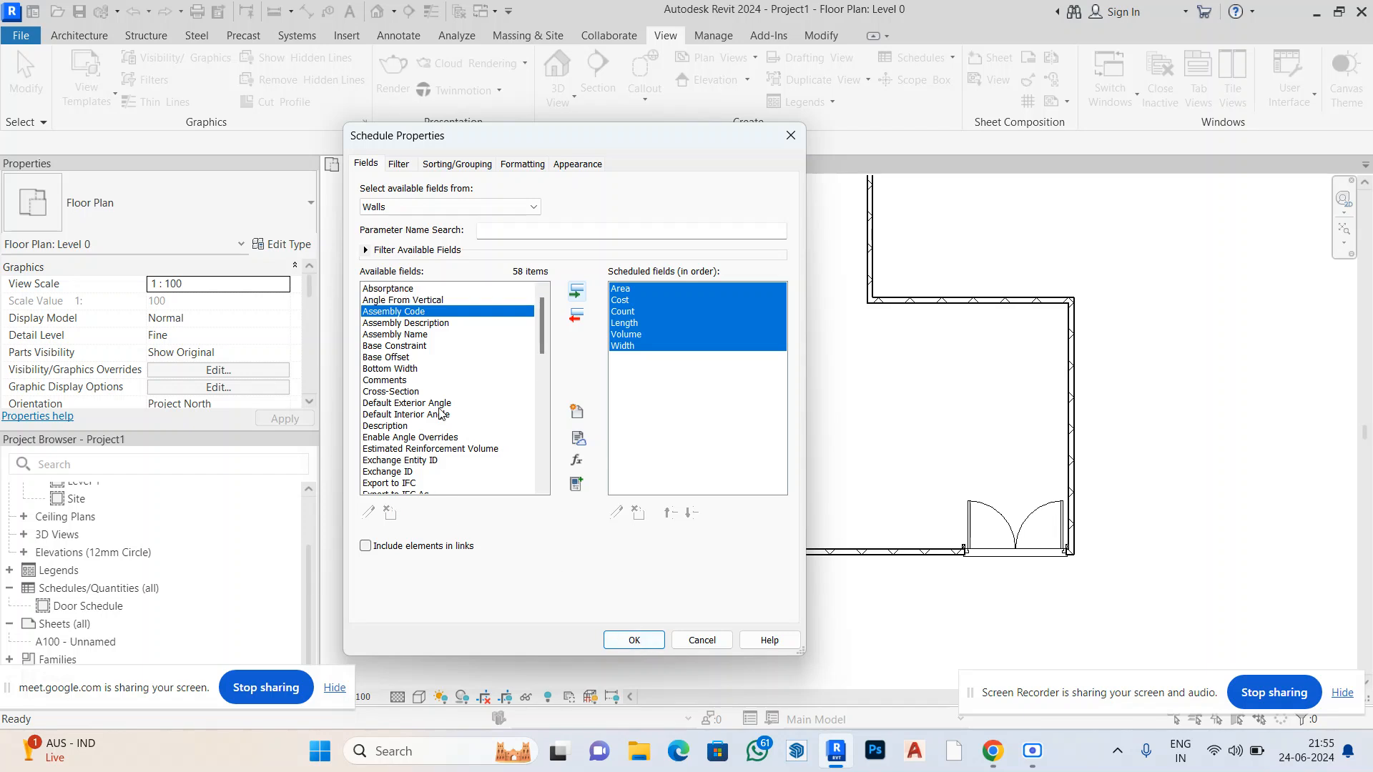
pyautogui.scroll(-1, 442, 413)
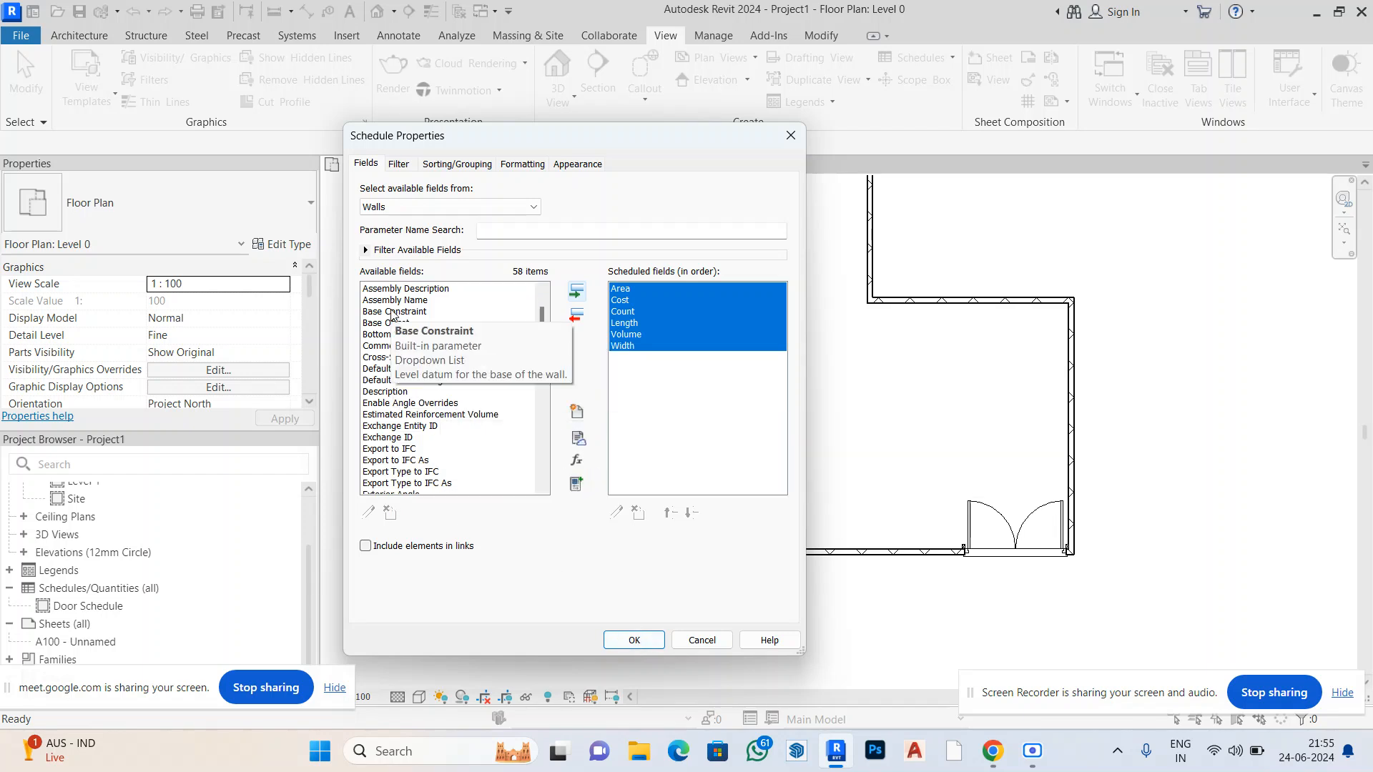
pyautogui.click(698, 393)
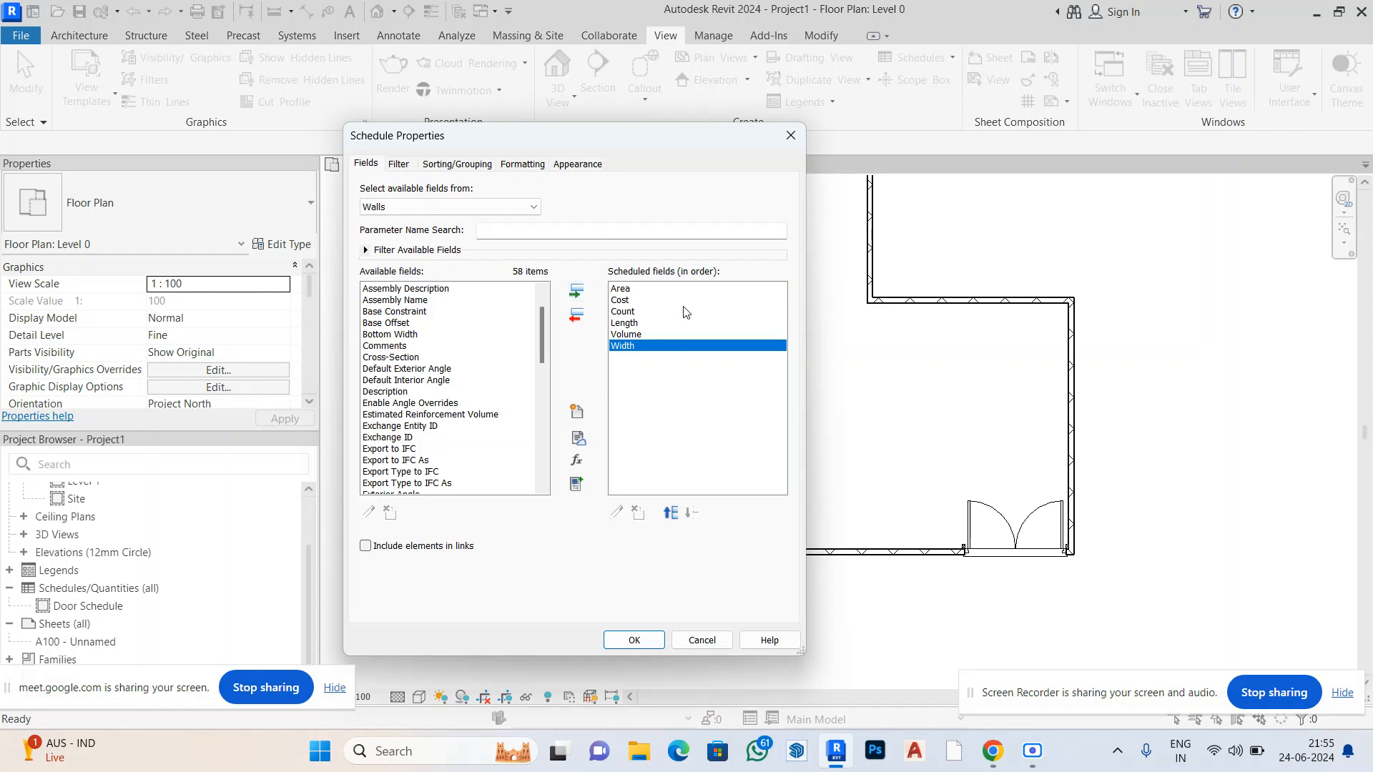
pyautogui.click(648, 289)
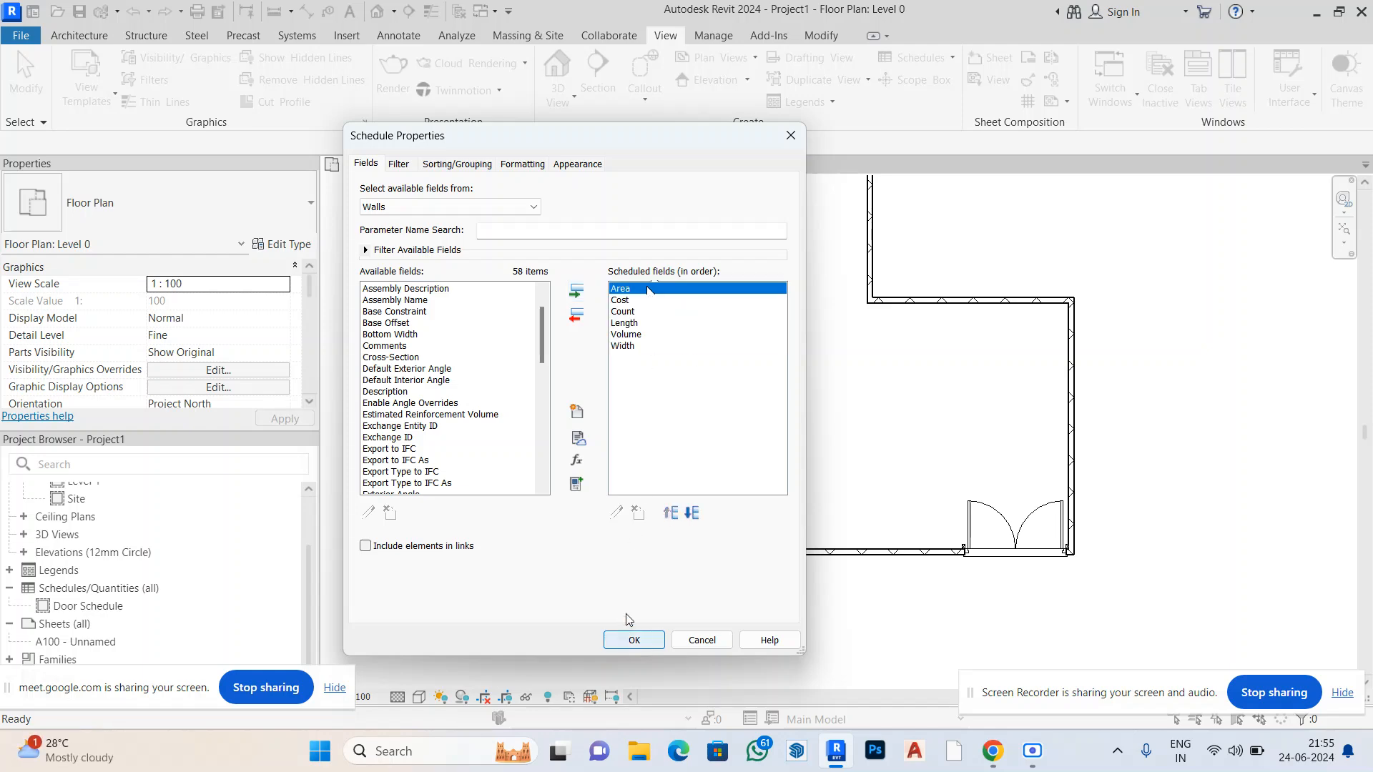
pyautogui.click(652, 640)
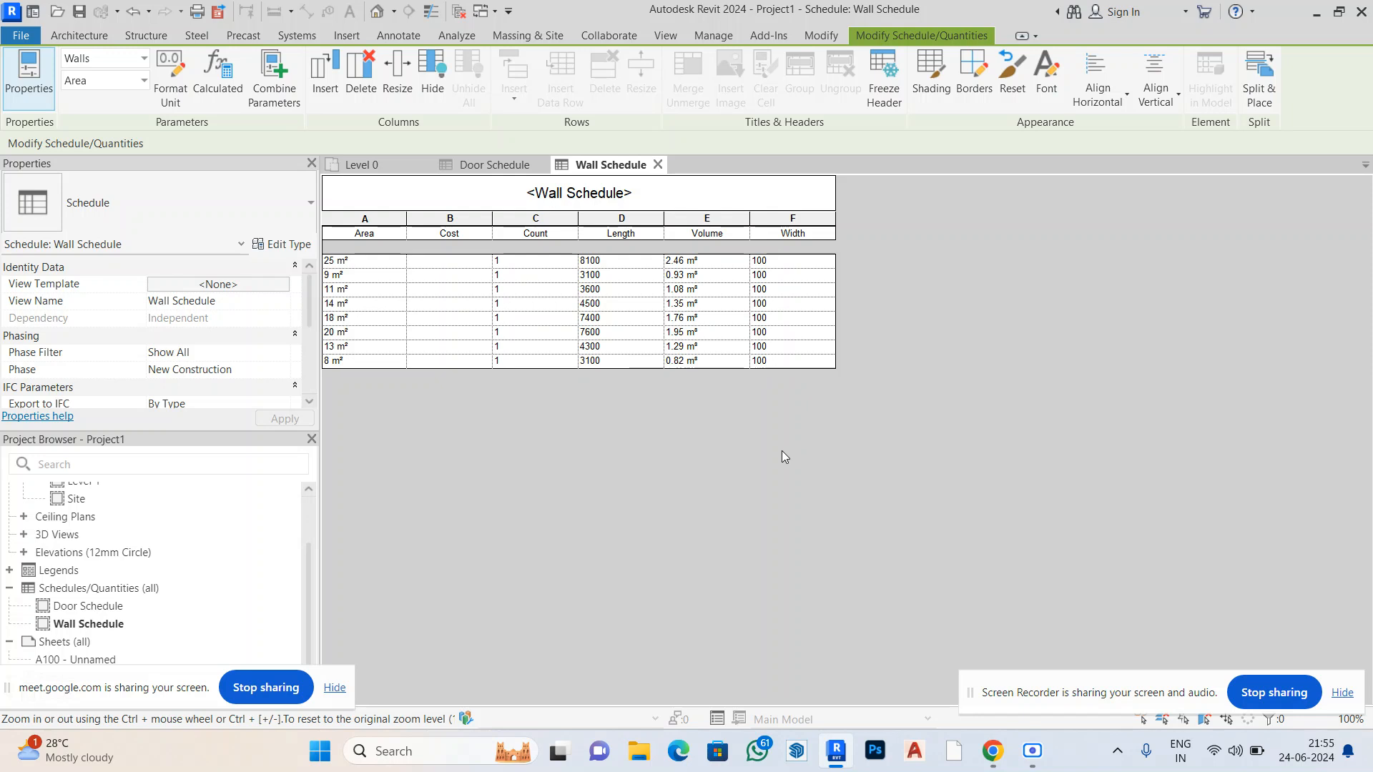
# Highlight the wall from the schedule's first row in the model and show it in another view, searching closed views too
pyautogui.click(400, 266)
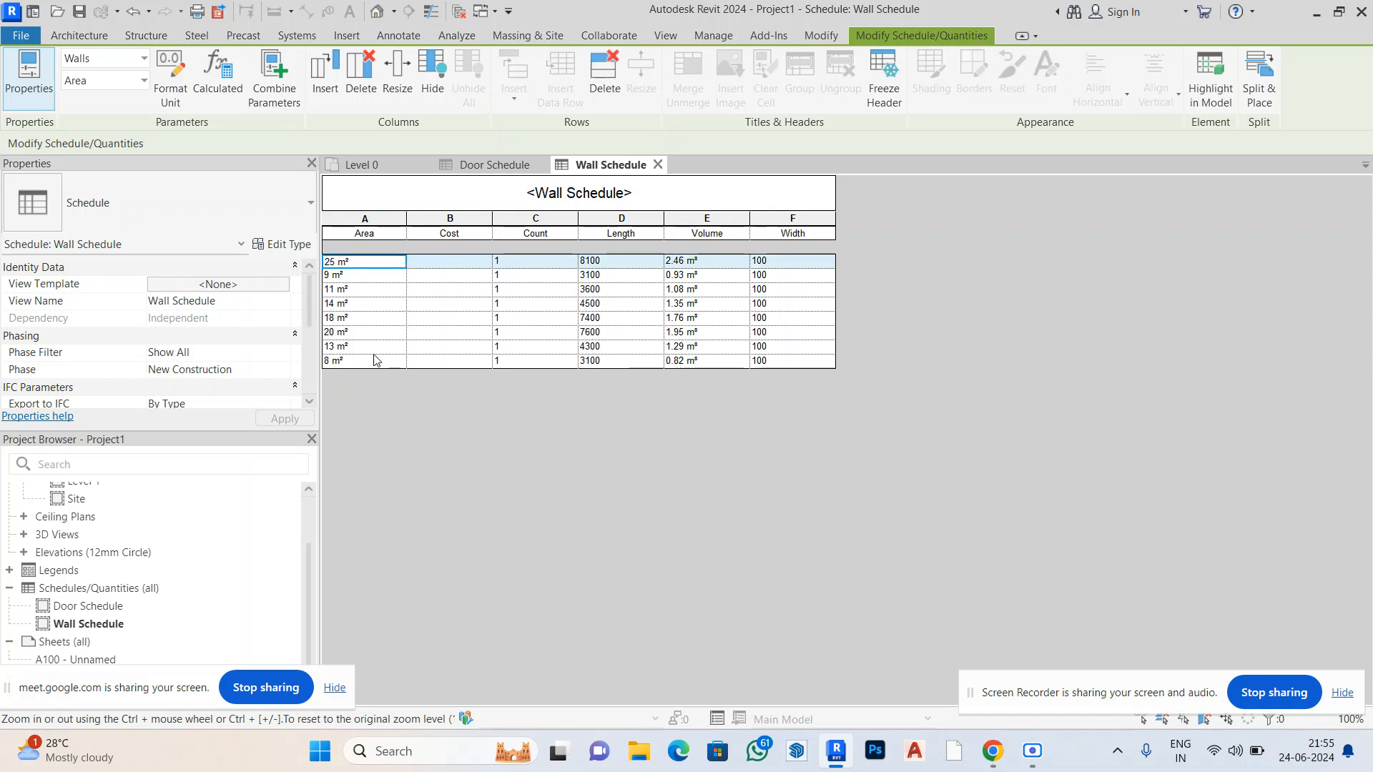
pyautogui.click(373, 274)
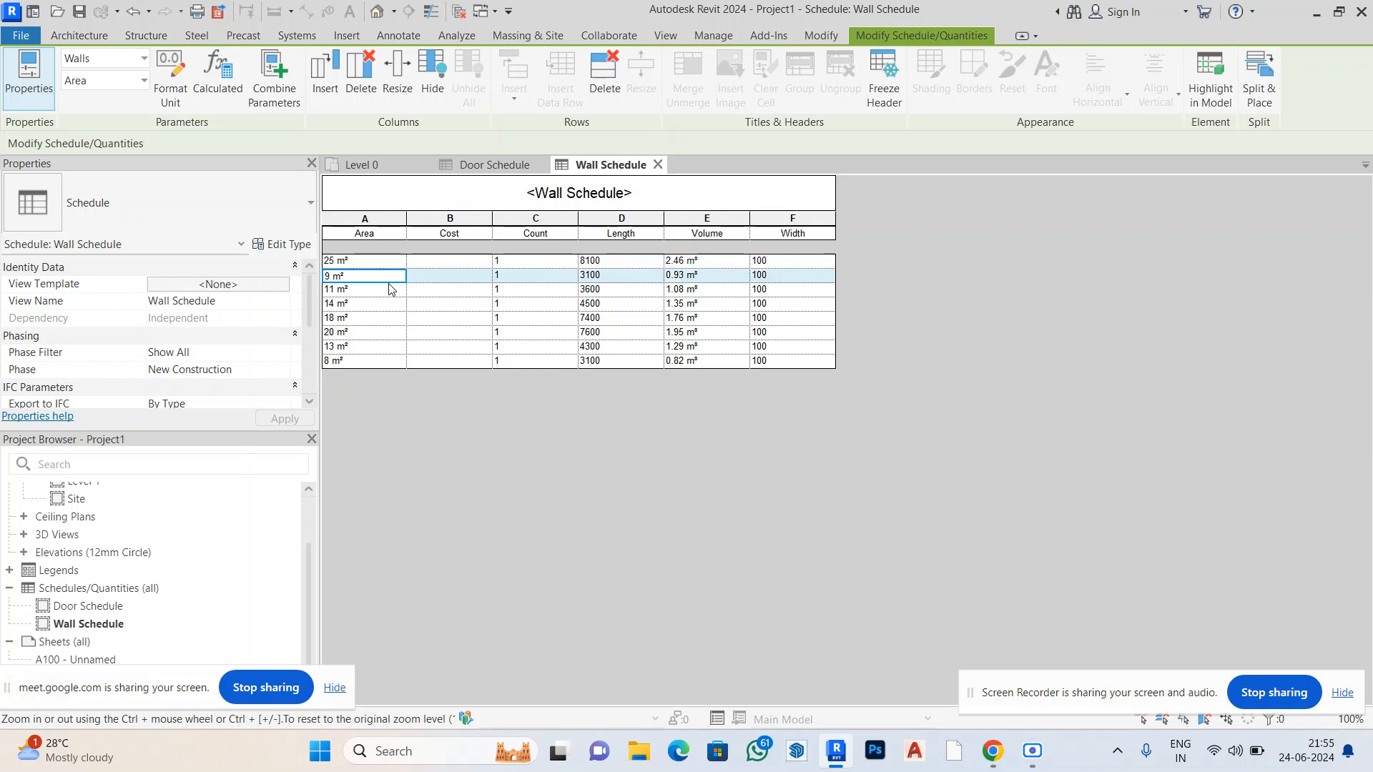
pyautogui.click(400, 263)
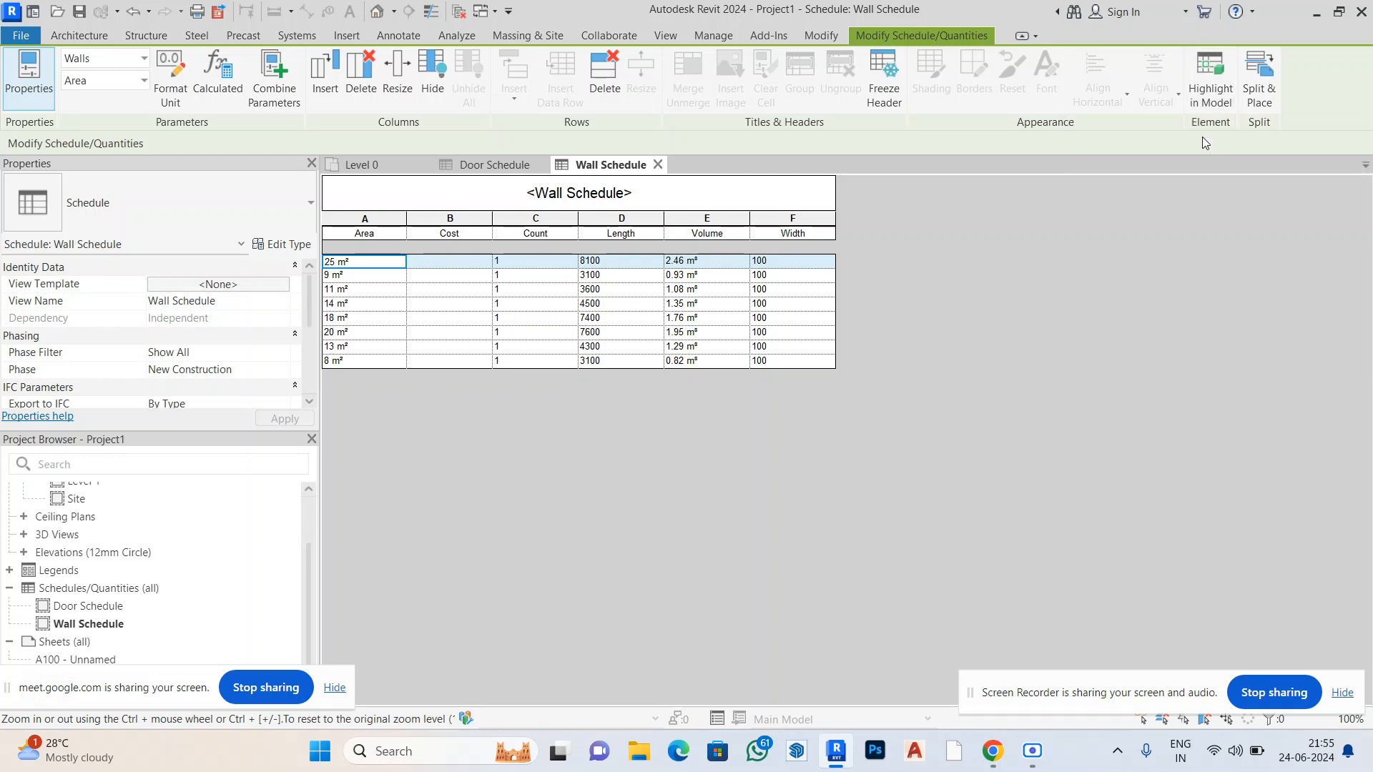
pyautogui.click(1207, 91)
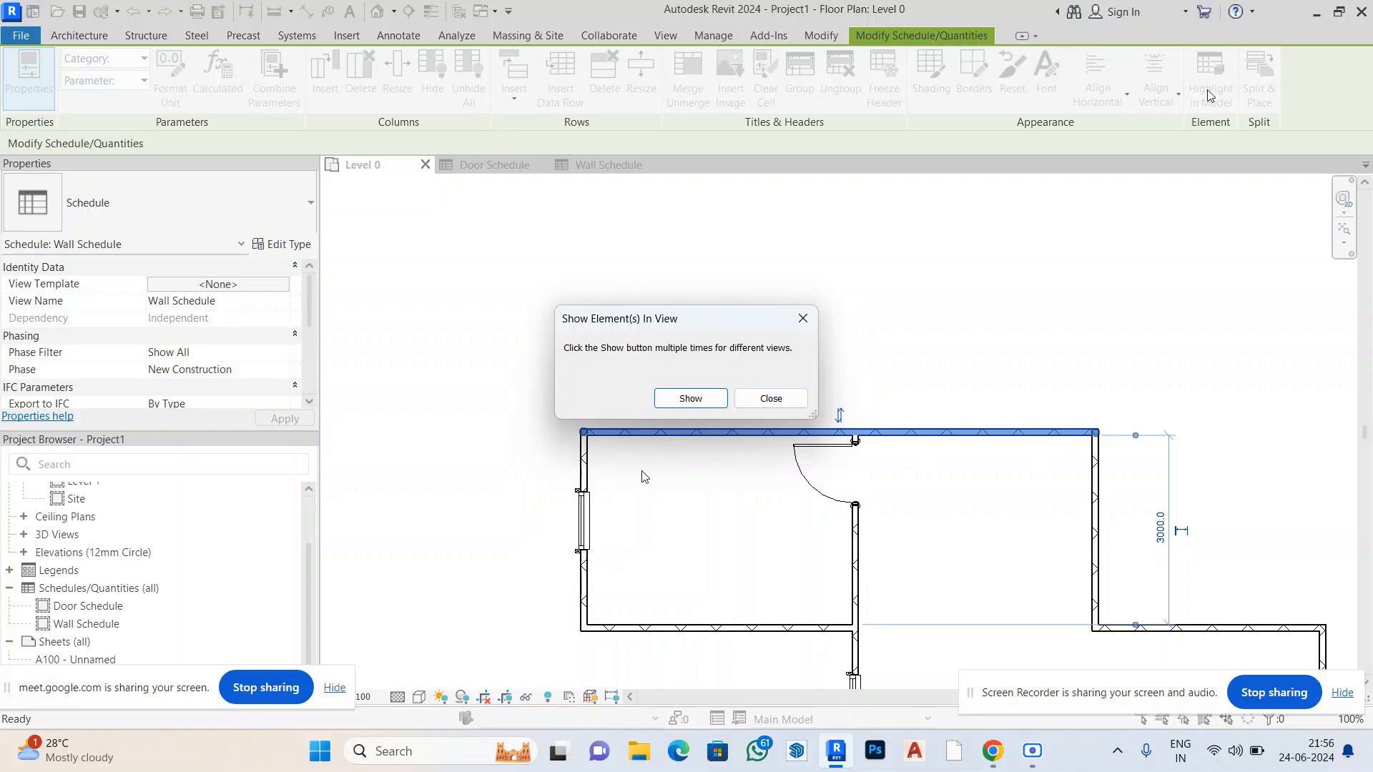
pyautogui.click(674, 400)
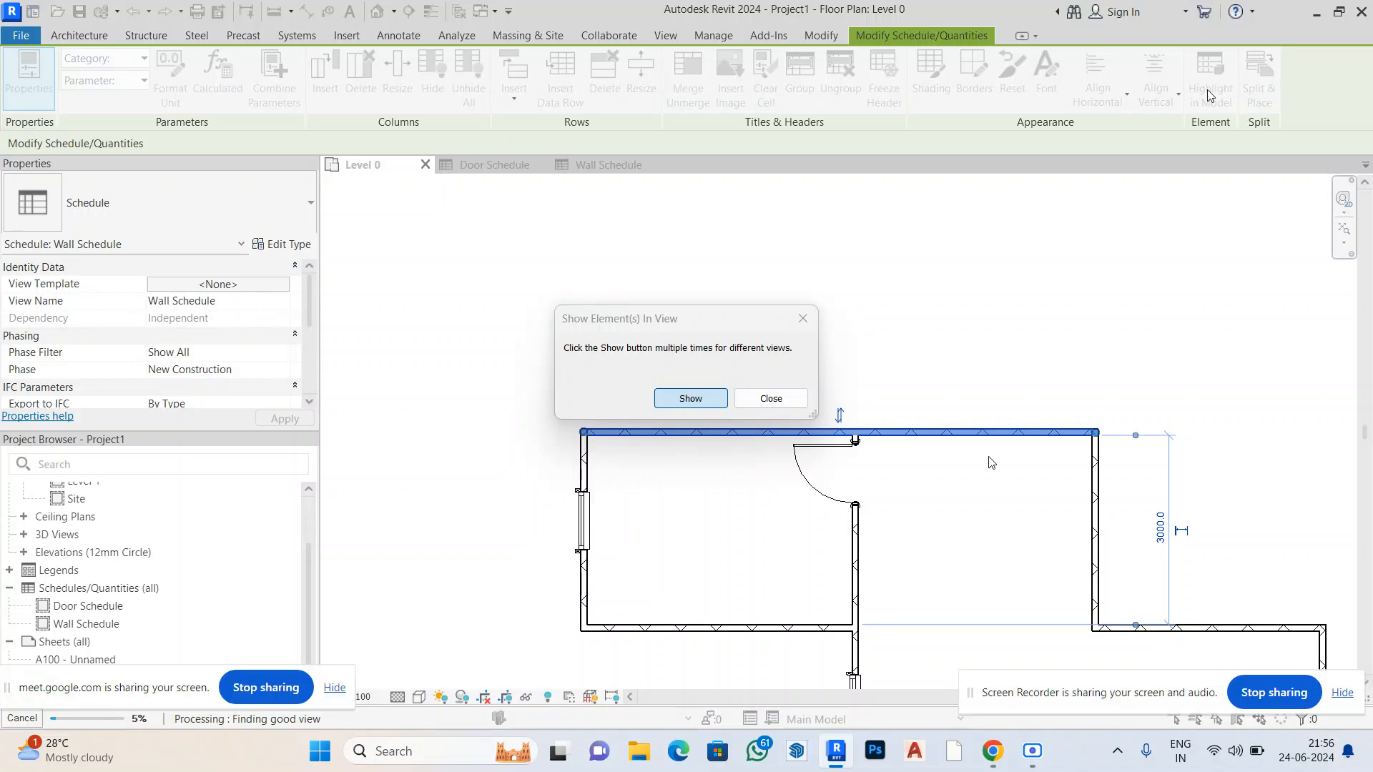
pyautogui.moveTo(685, 265); pyautogui.dragTo(939, 184)
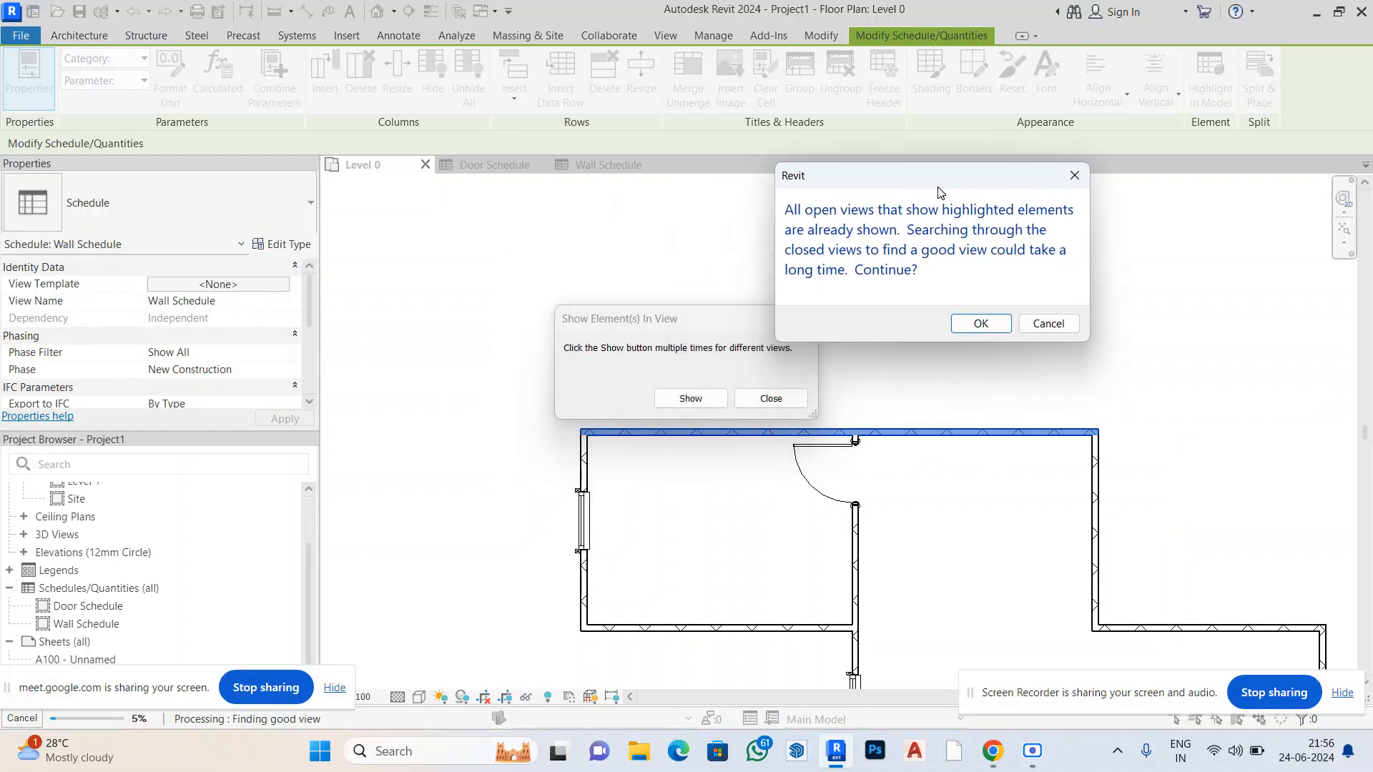
pyautogui.click(976, 323)
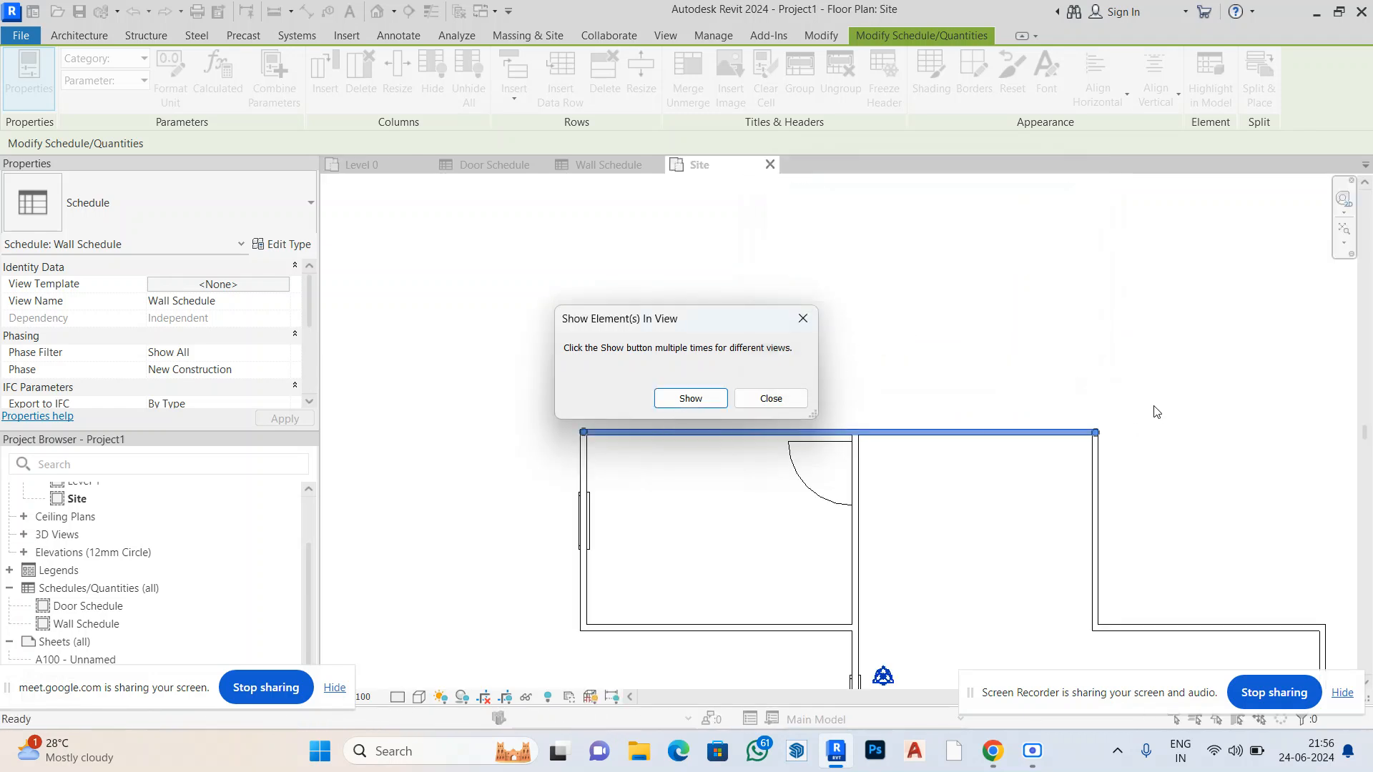
pyautogui.click(802, 318)
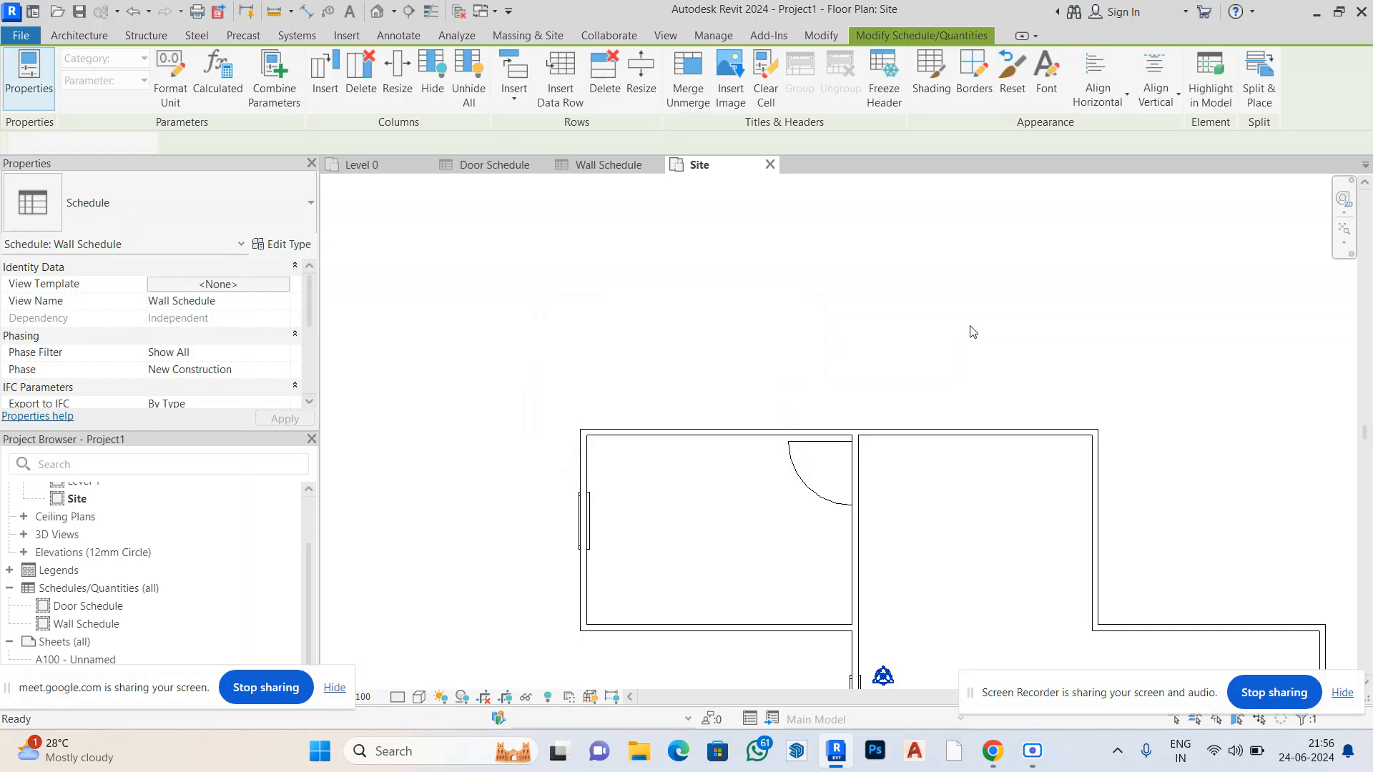
# Return to the Wall Schedule and select all the values in its Volume column
pyautogui.click(598, 166)
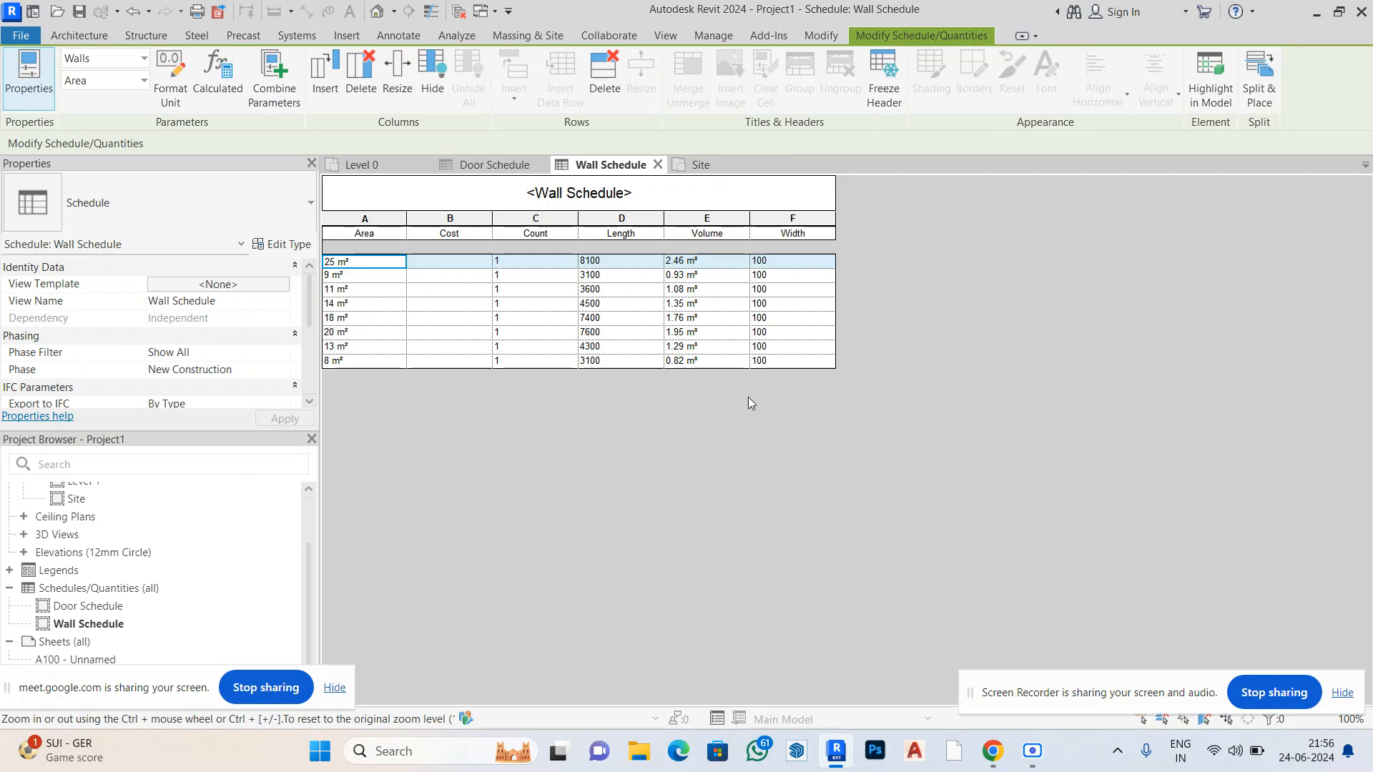
pyautogui.click(714, 362)
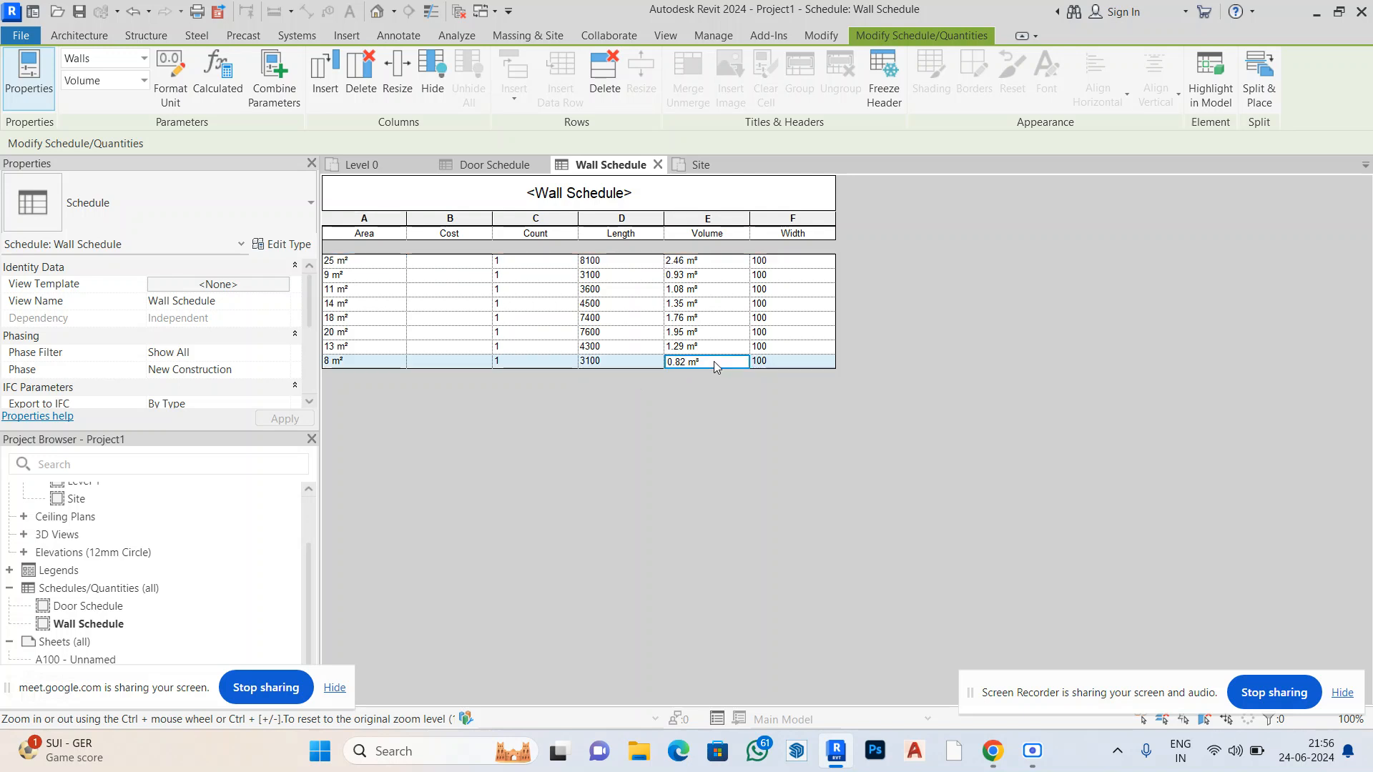
pyautogui.moveTo(722, 262); pyautogui.dragTo(724, 363)
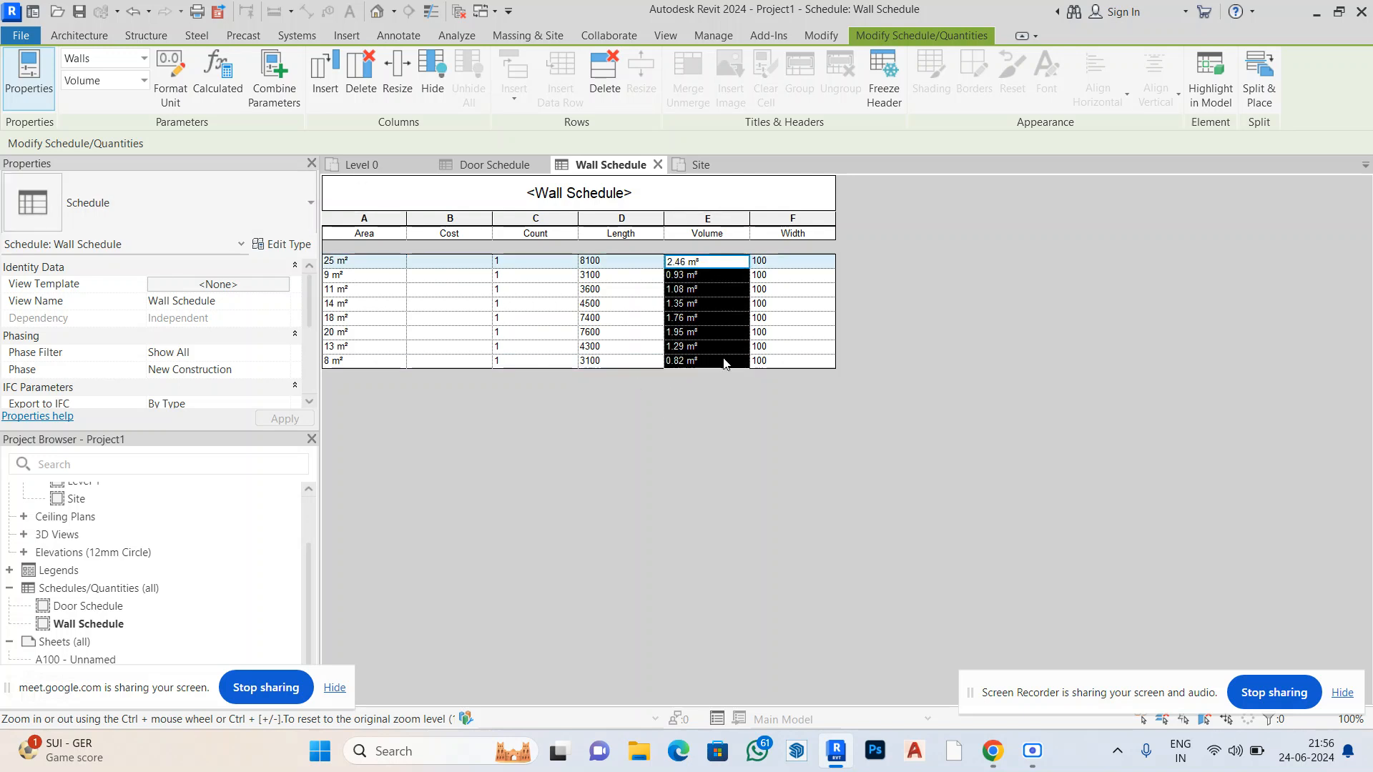
# Try to add a calculated value named "volume" to the wall schedule, with the Formula option, Common discipline and Number type
pyautogui.click(218, 75)
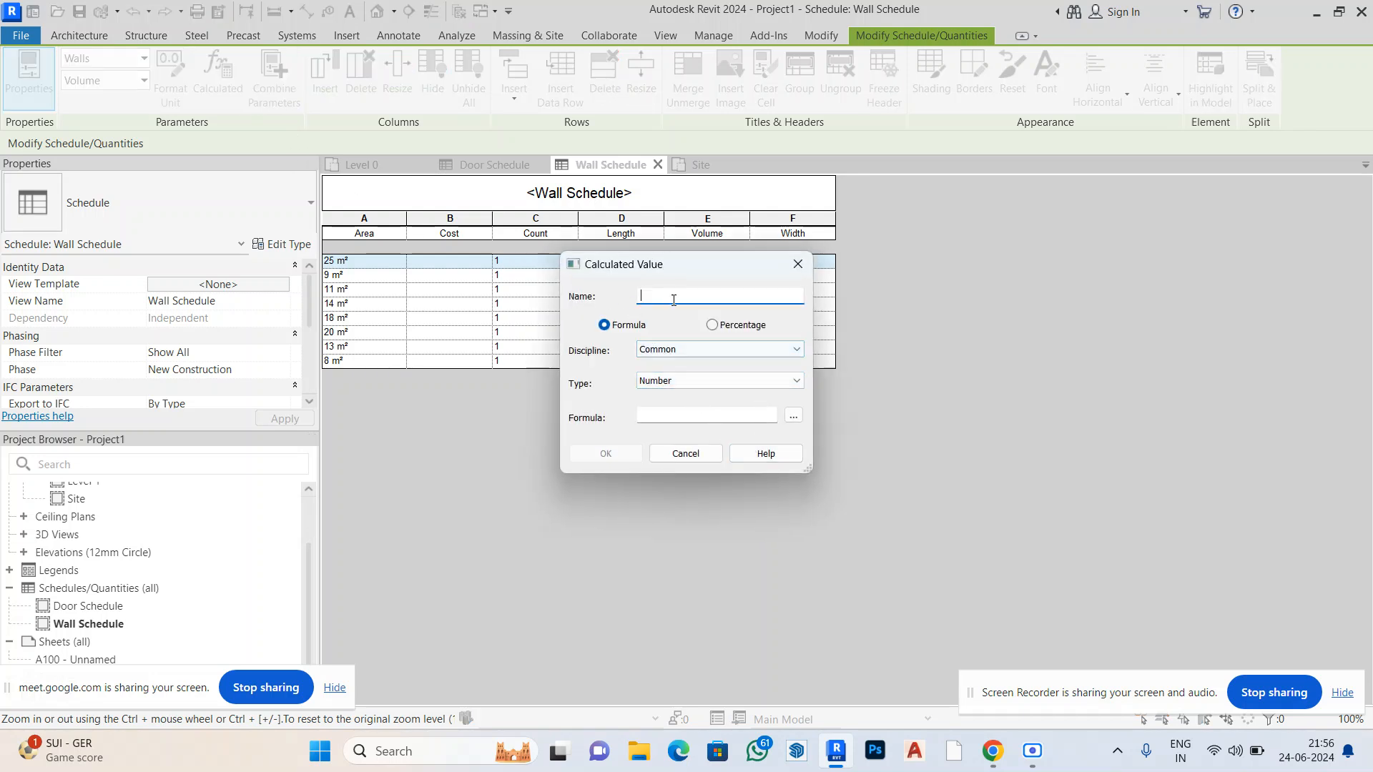
pyautogui.moveTo(697, 263); pyautogui.dragTo(724, 278)
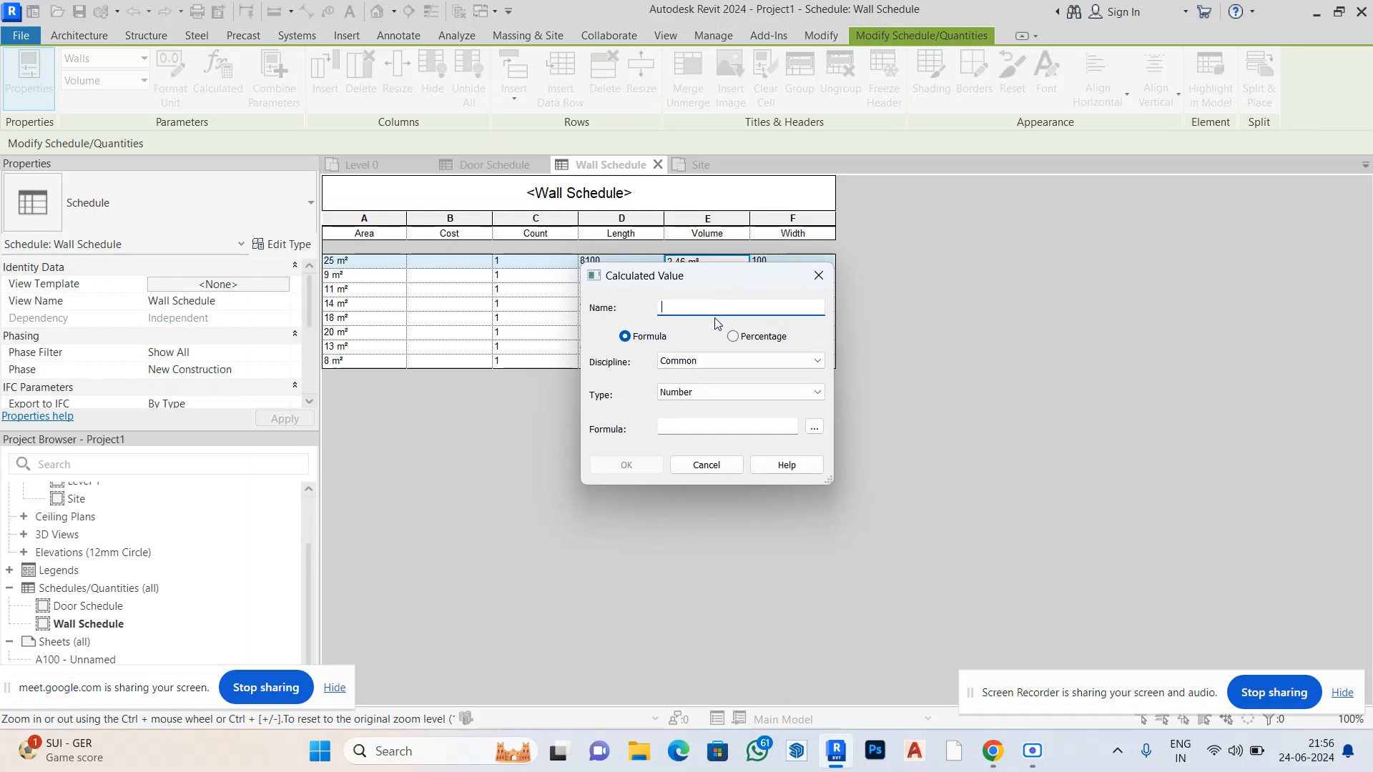
pyautogui.write('volume')
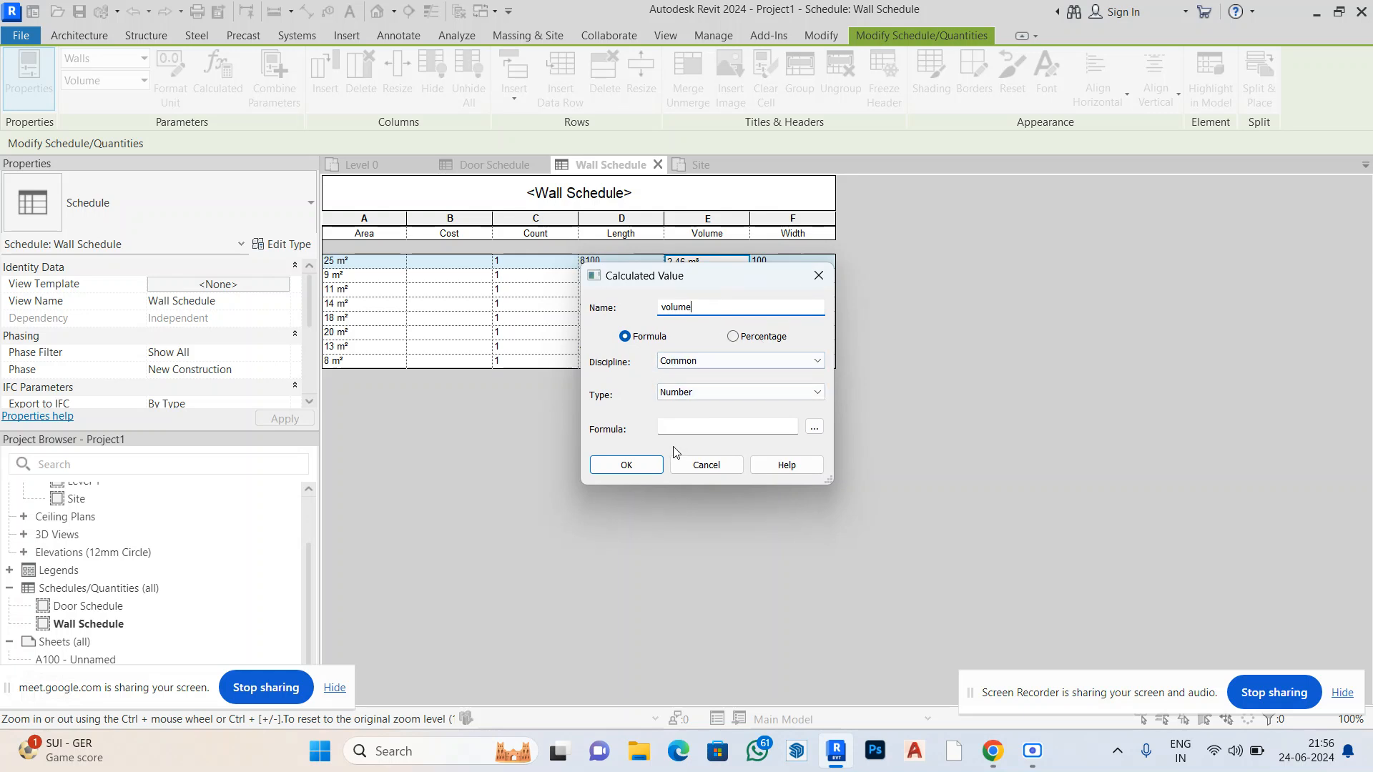
pyautogui.click(643, 463)
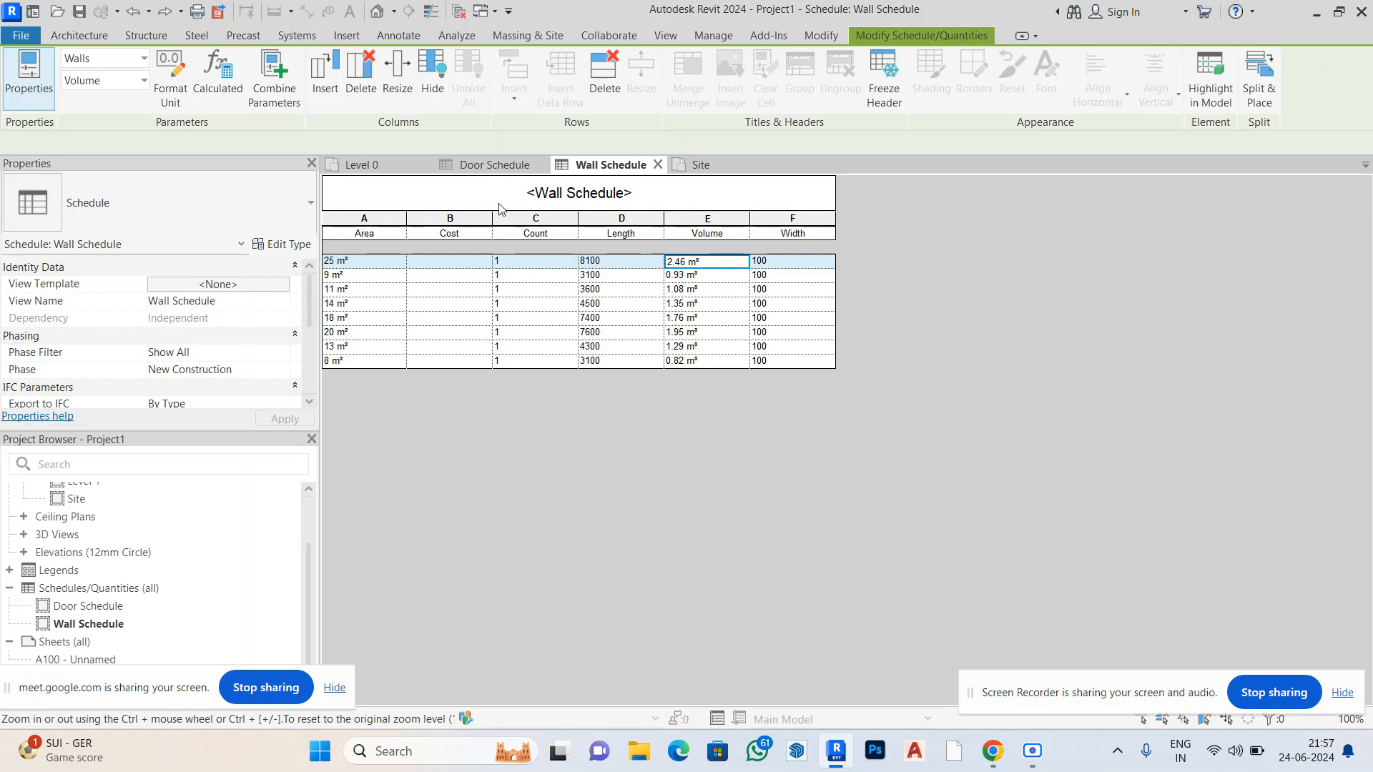
# Format the Volume column independently of the project settings, using cubic meters, 2 decimal places and the m³ symbol
pyautogui.click(170, 75)
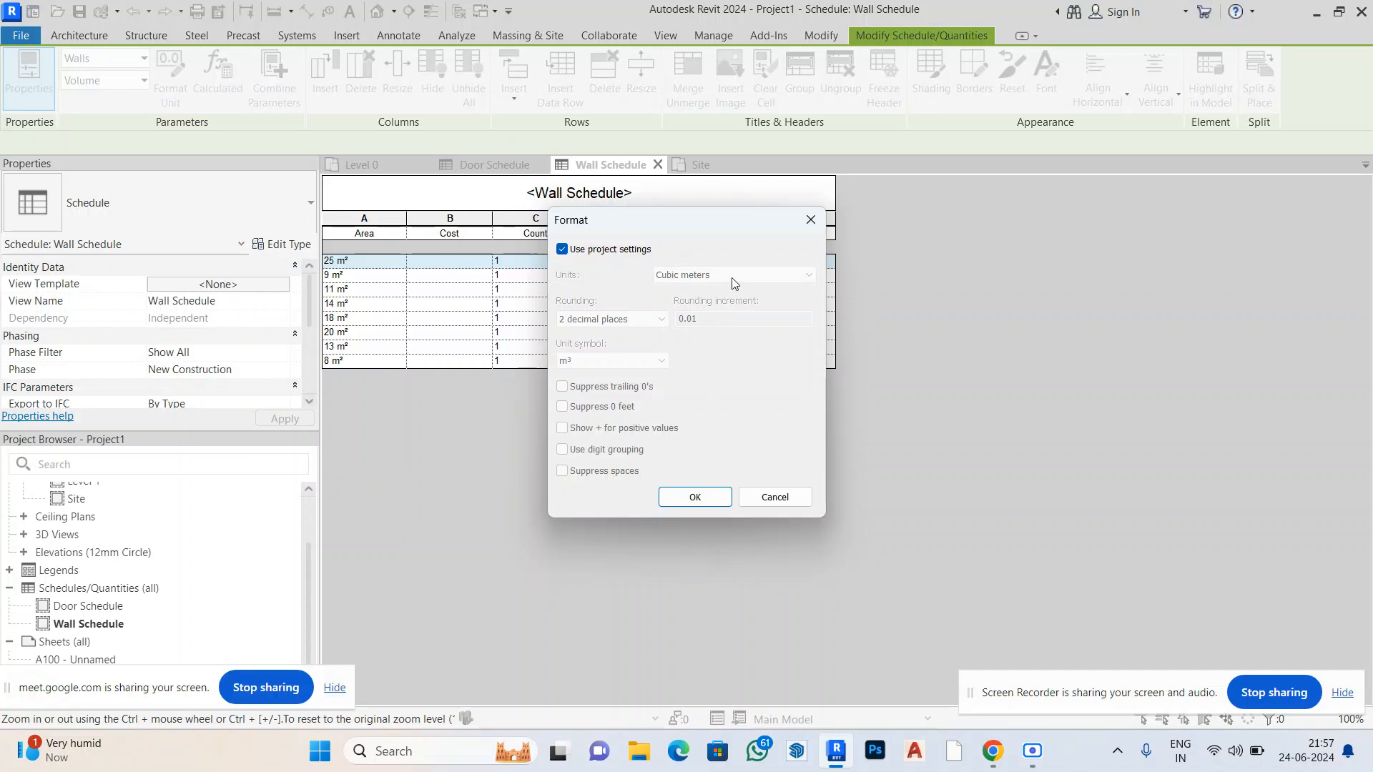
pyautogui.click(563, 251)
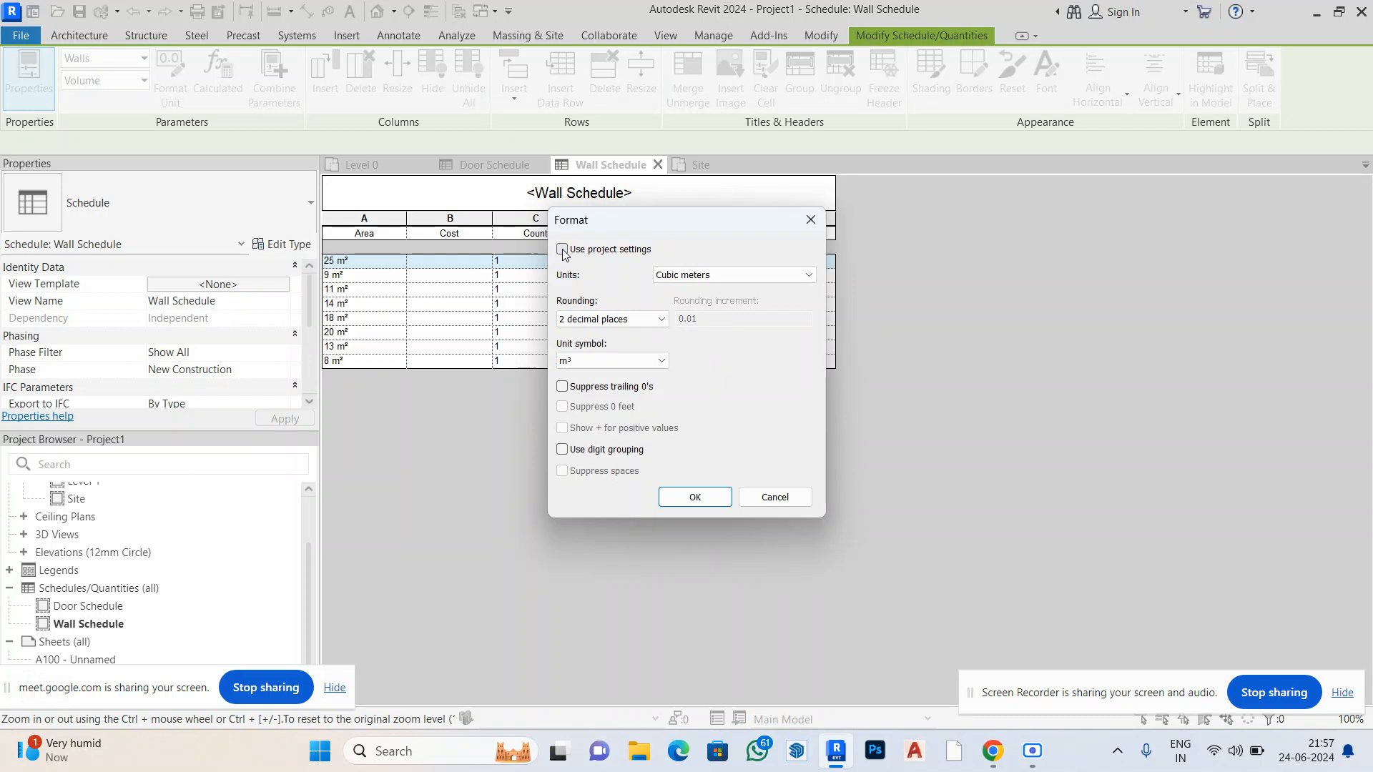
pyautogui.click(596, 364)
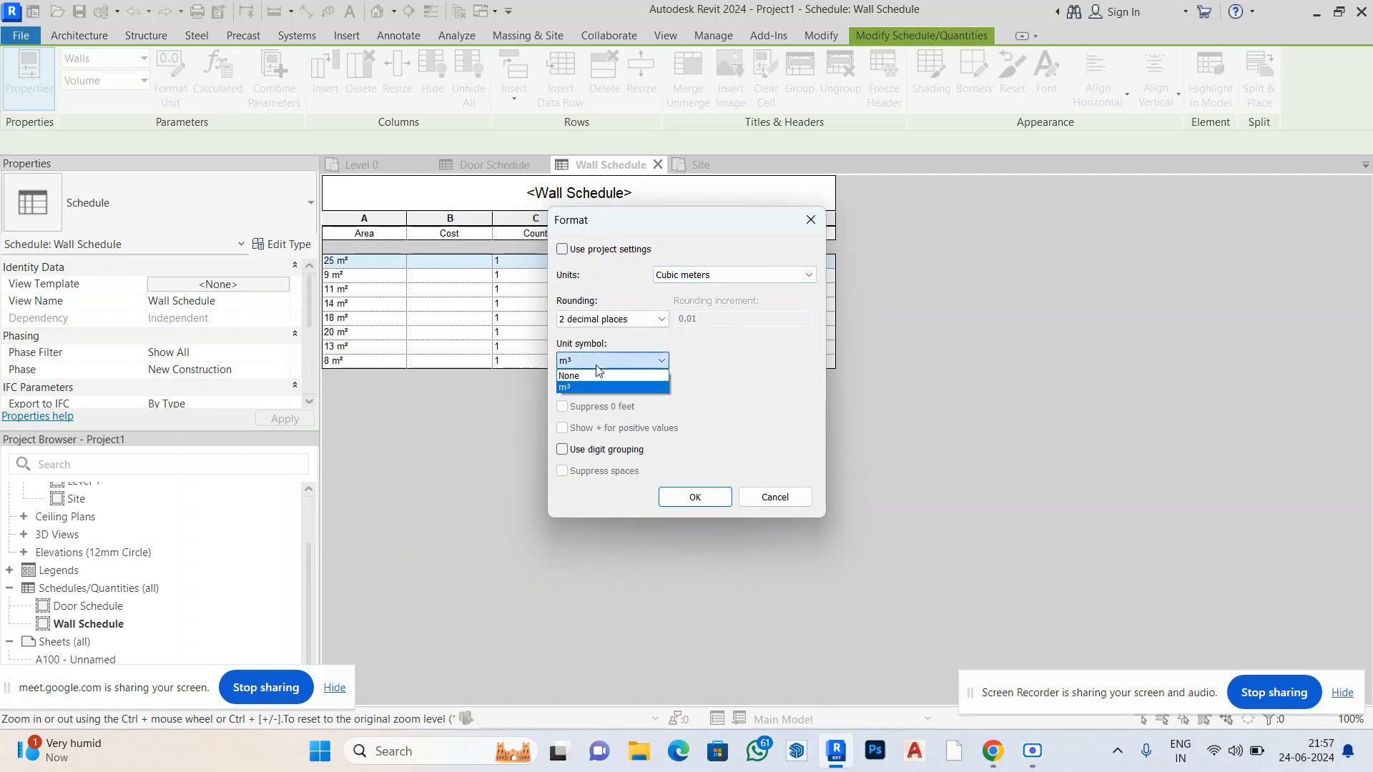
pyautogui.click(597, 367)
pyautogui.click(598, 321)
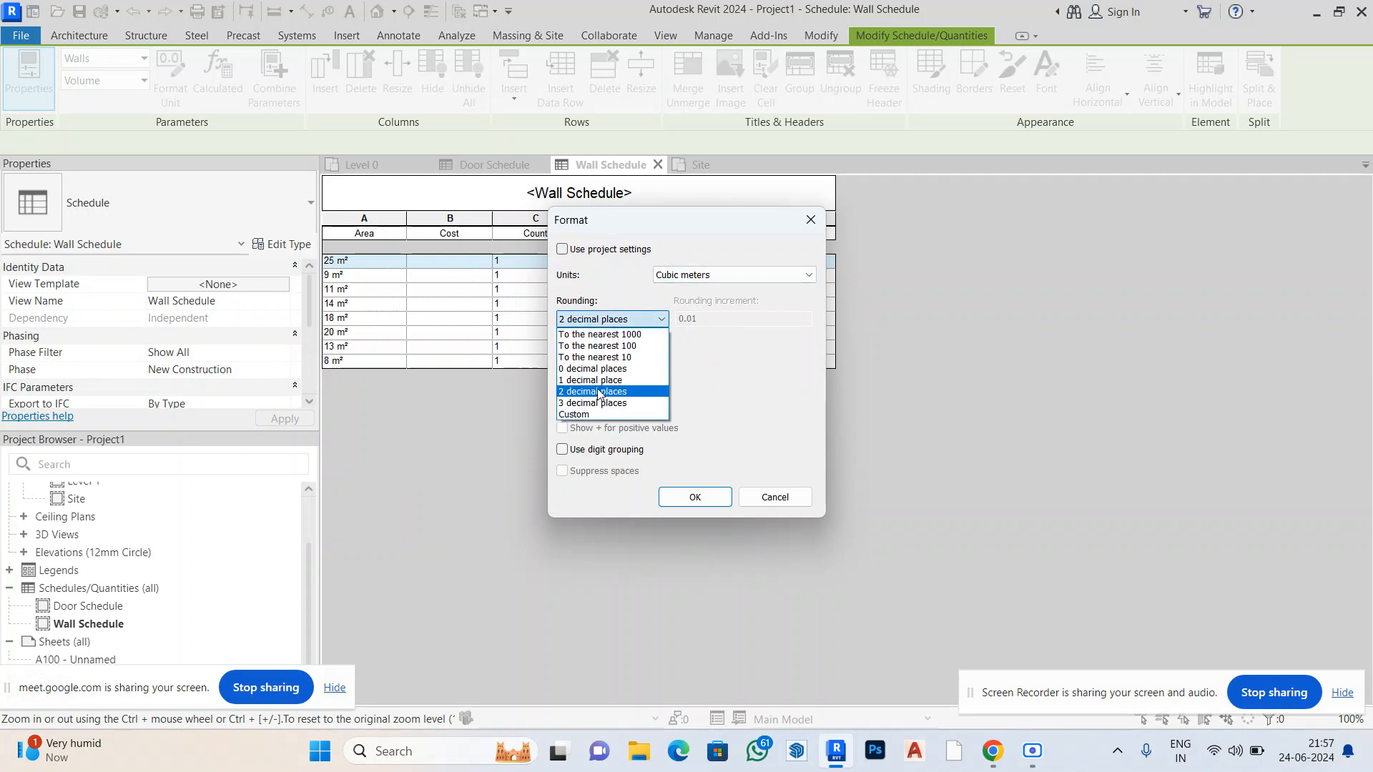
pyautogui.click(598, 391)
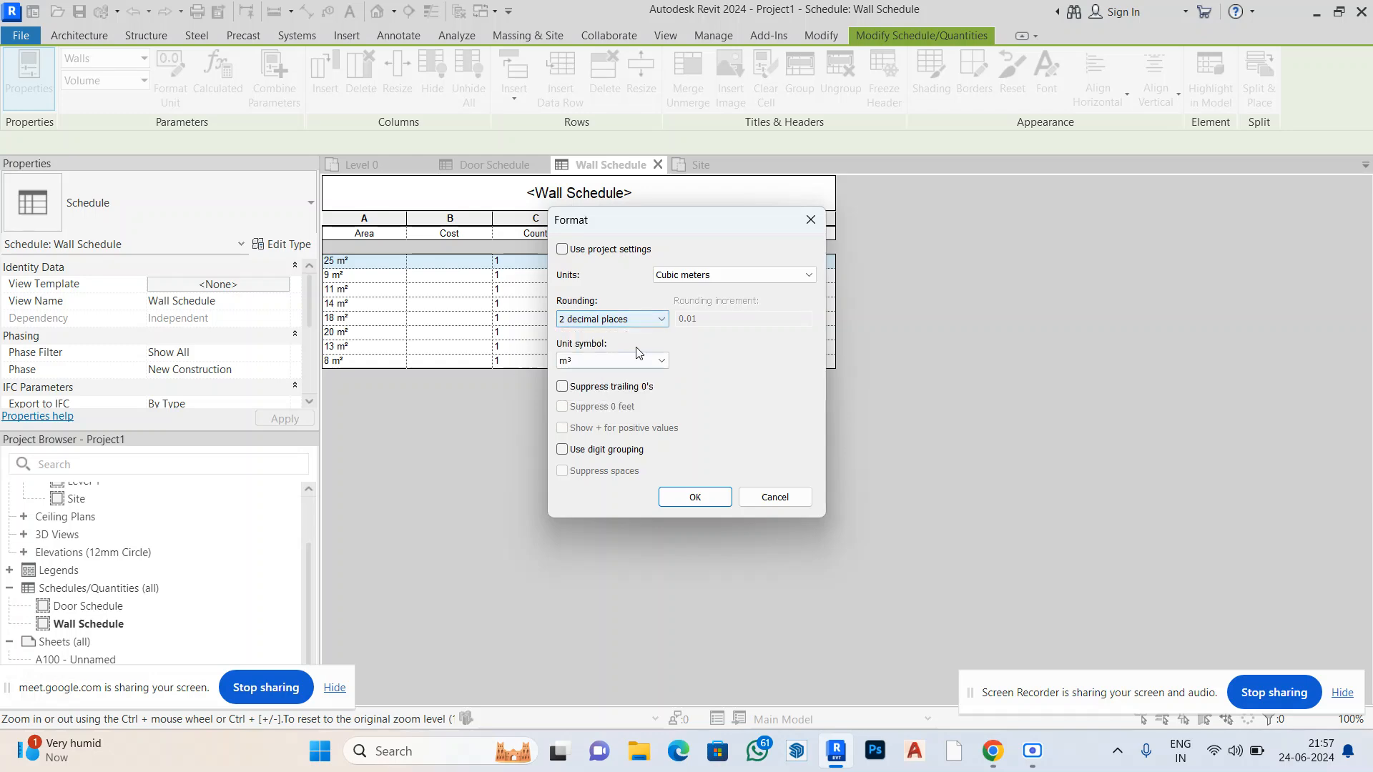
pyautogui.click(726, 499)
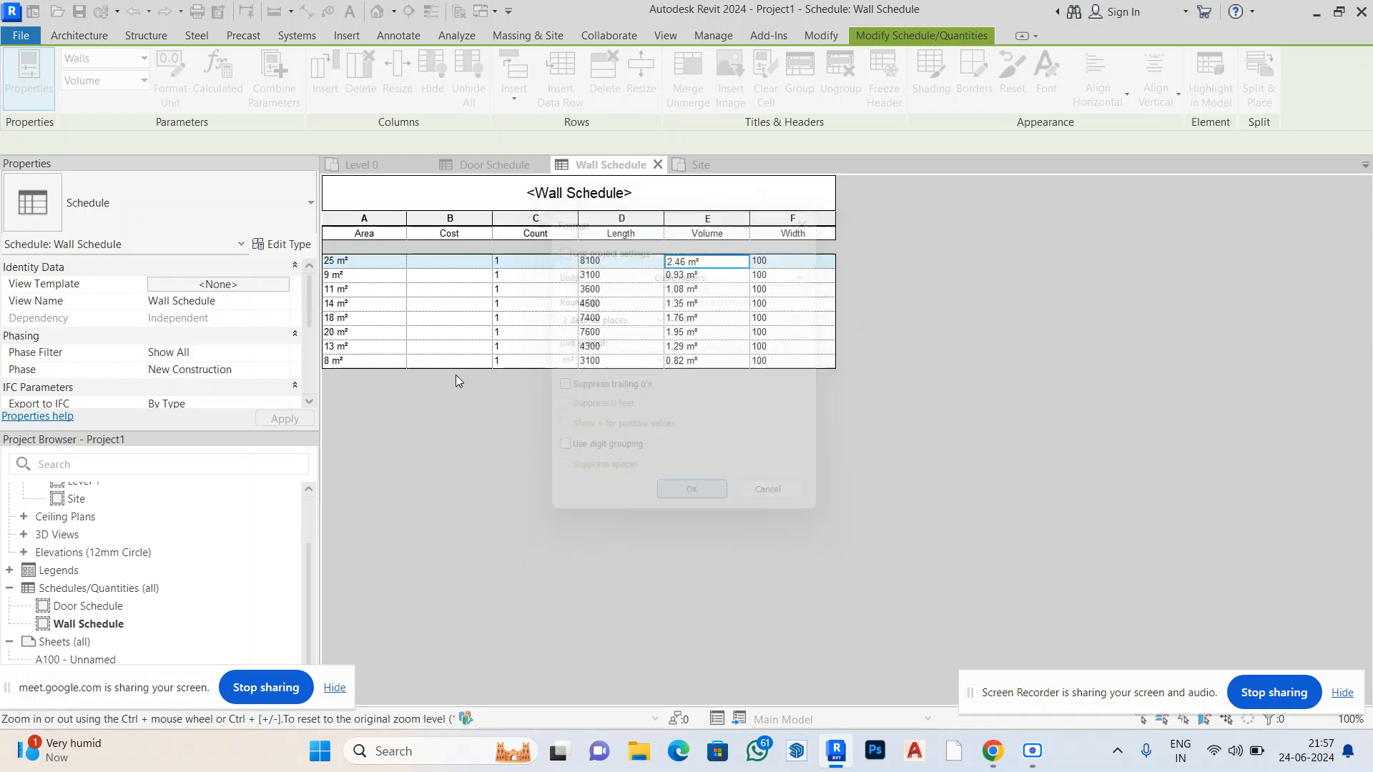
# Review the unit choices for the Volume column's format, keep Cubic meters, and leave without changes
pyautogui.click(176, 91)
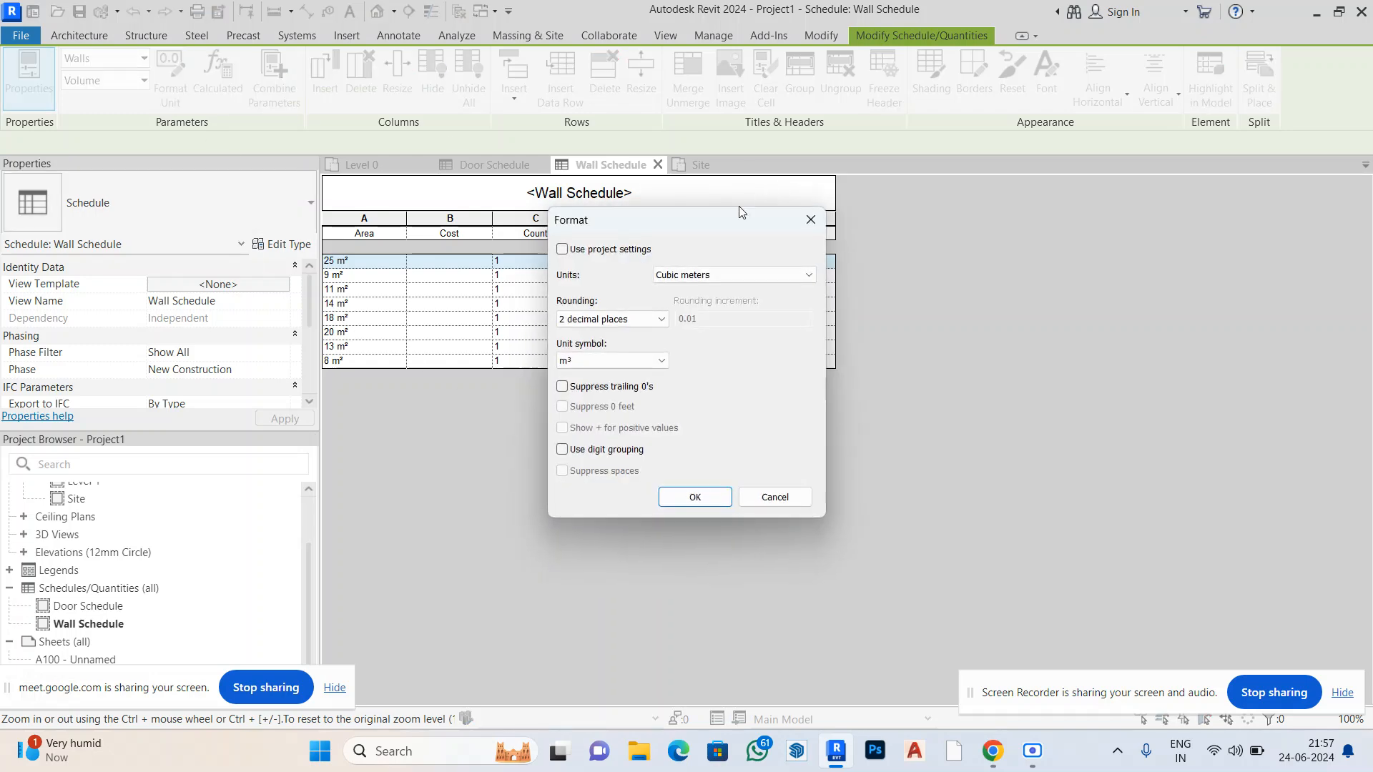
pyautogui.click(727, 273)
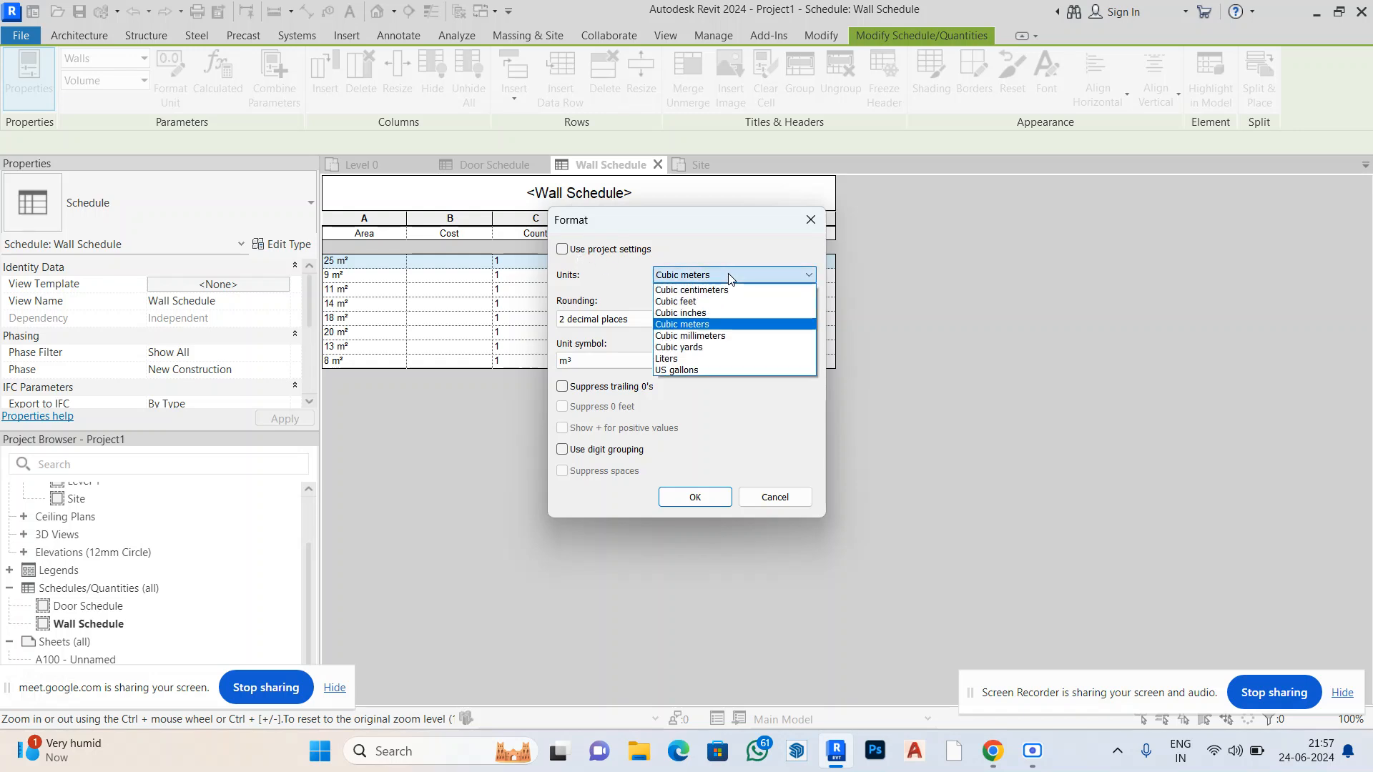
pyautogui.click(709, 325)
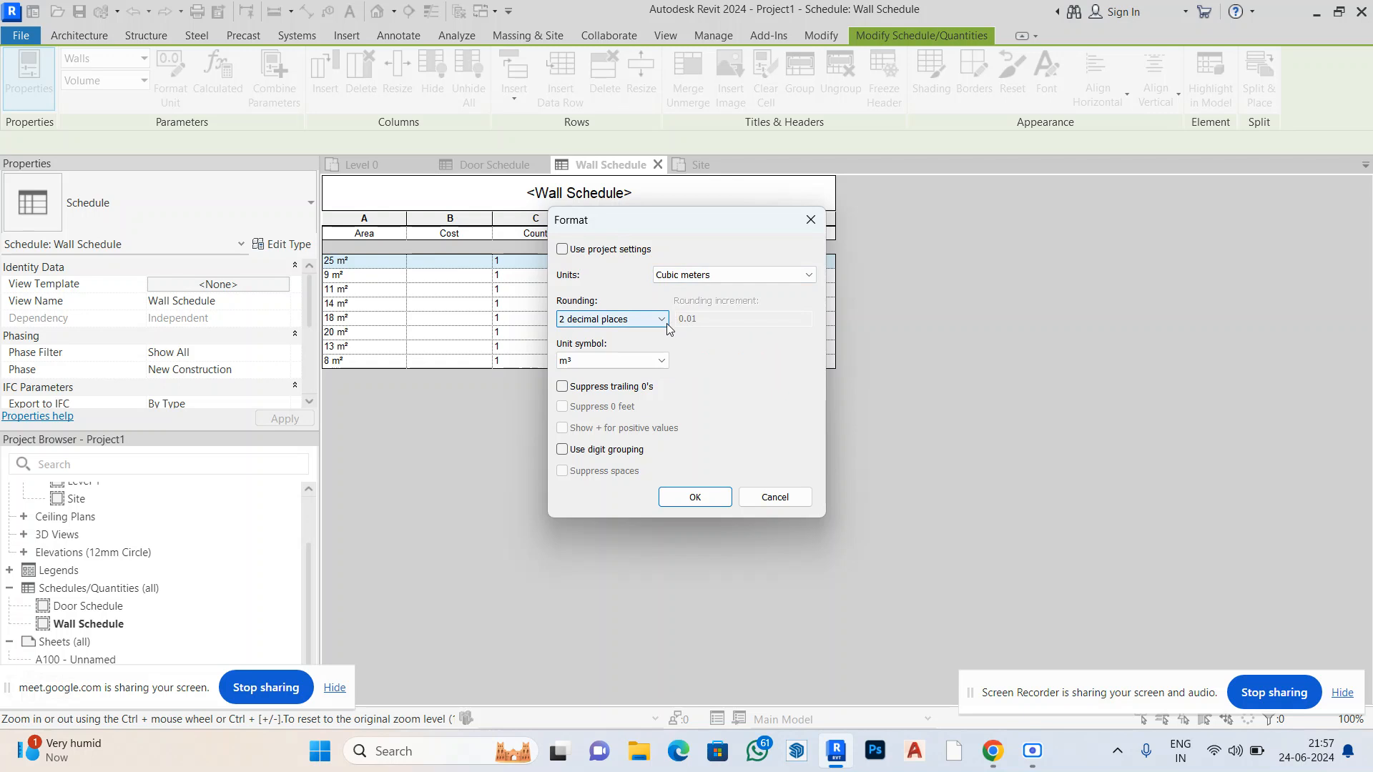
pyautogui.hotkey('shift', 'Tab')
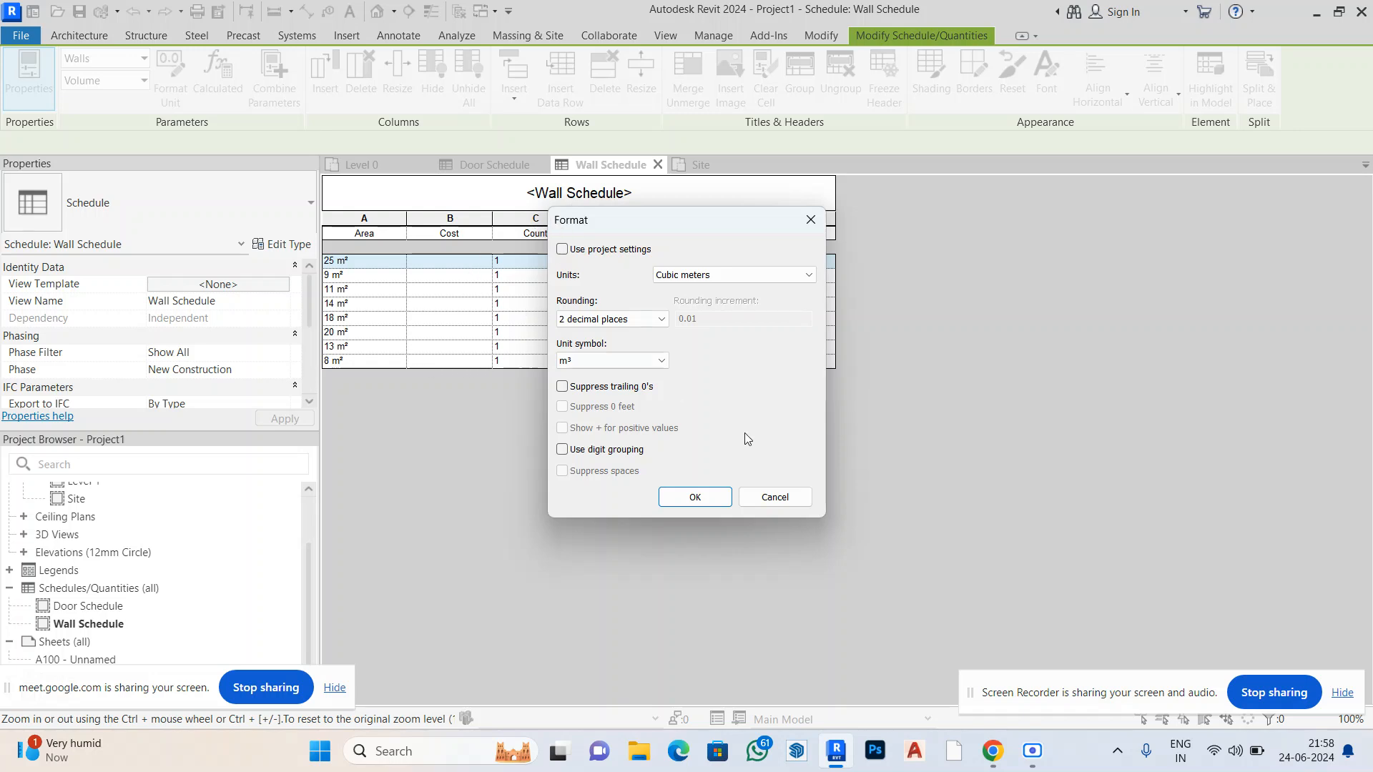
pyautogui.click(800, 499)
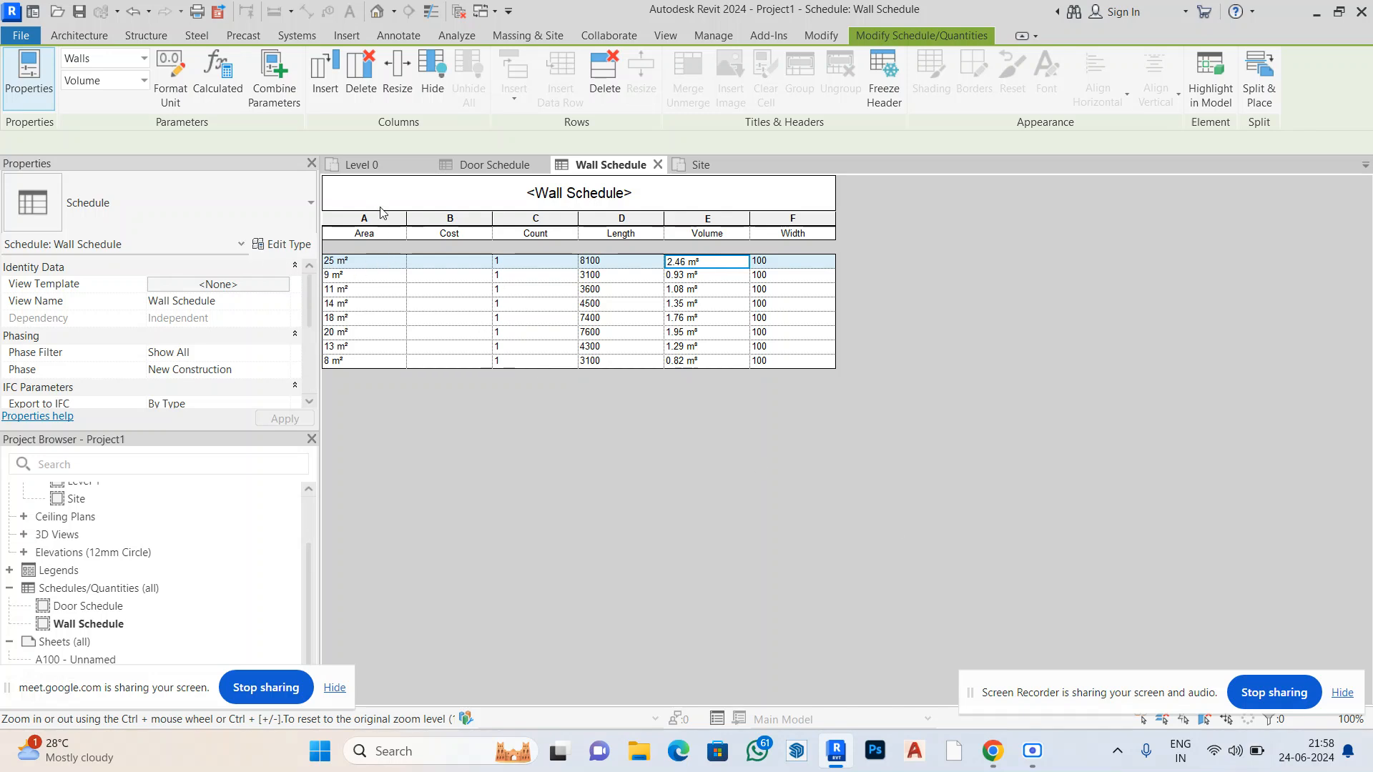
# Show the Level 0 floor plan and switch Thin Lines on and off to compare the wall line weights
pyautogui.click(399, 169)
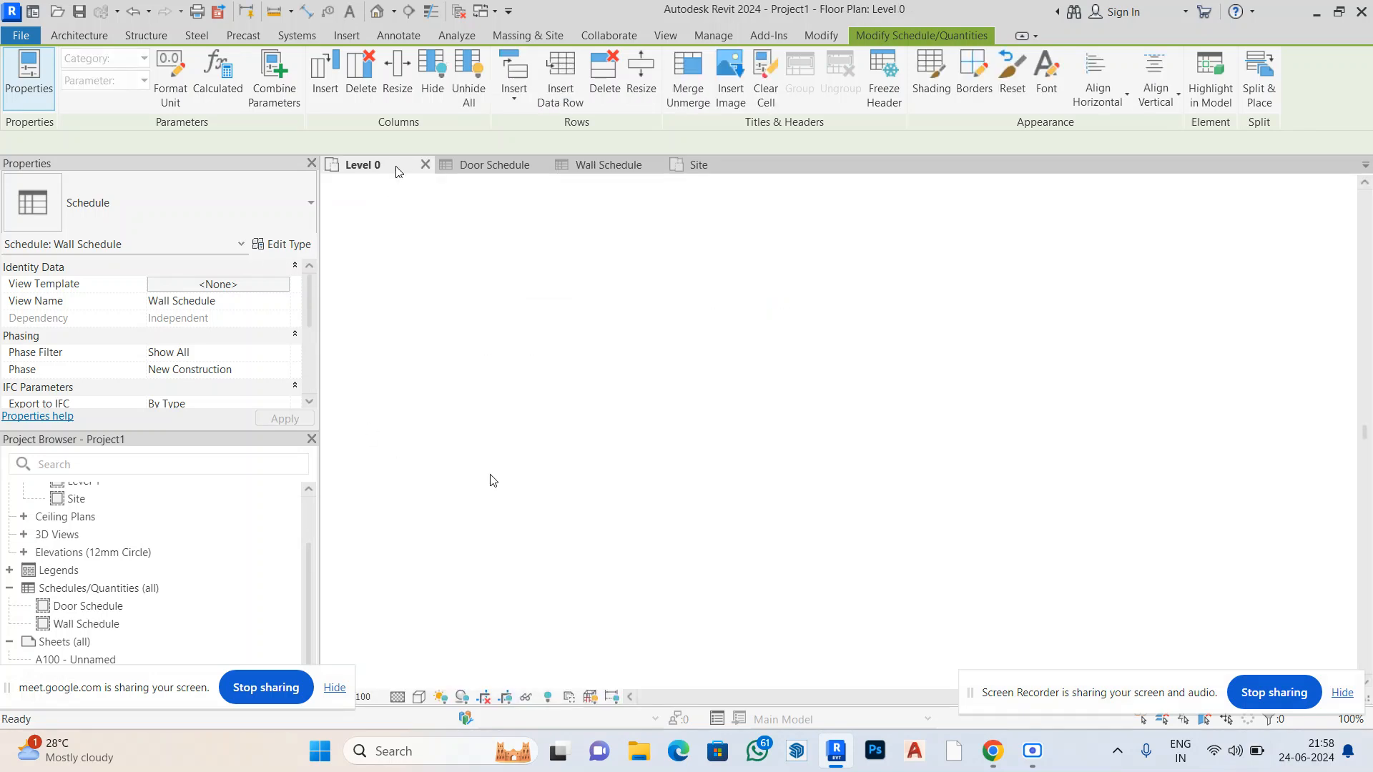
pyautogui.scroll(-5, 586, 344)
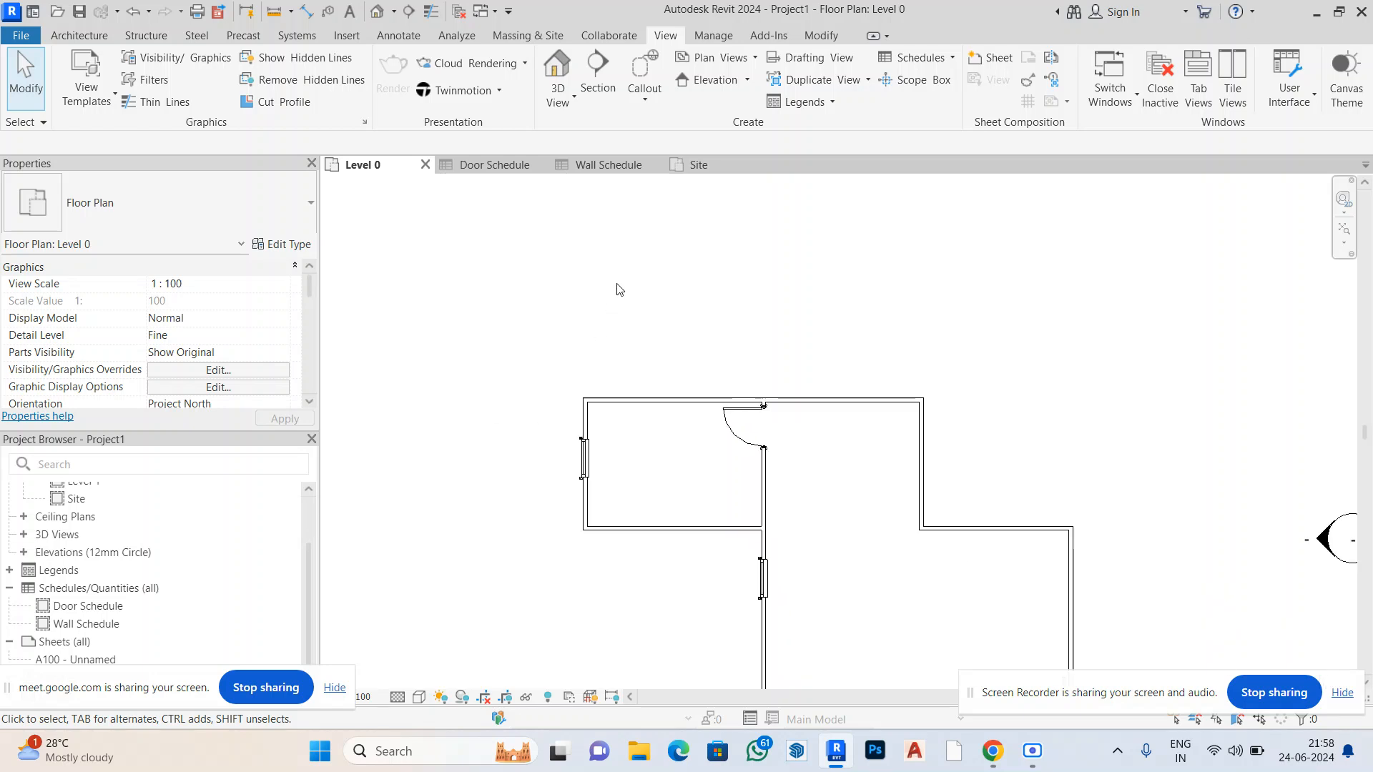
pyautogui.scroll(4, 849, 595)
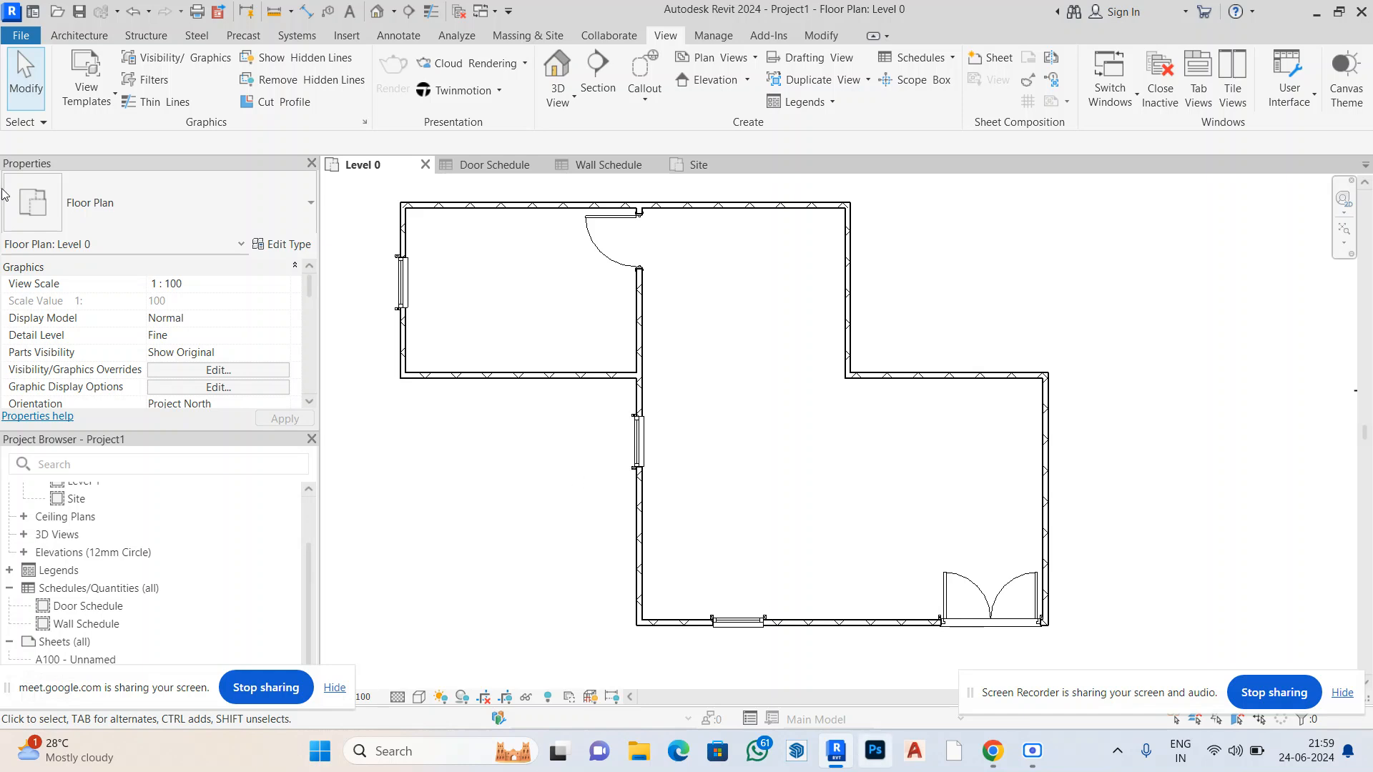
pyautogui.click(159, 104)
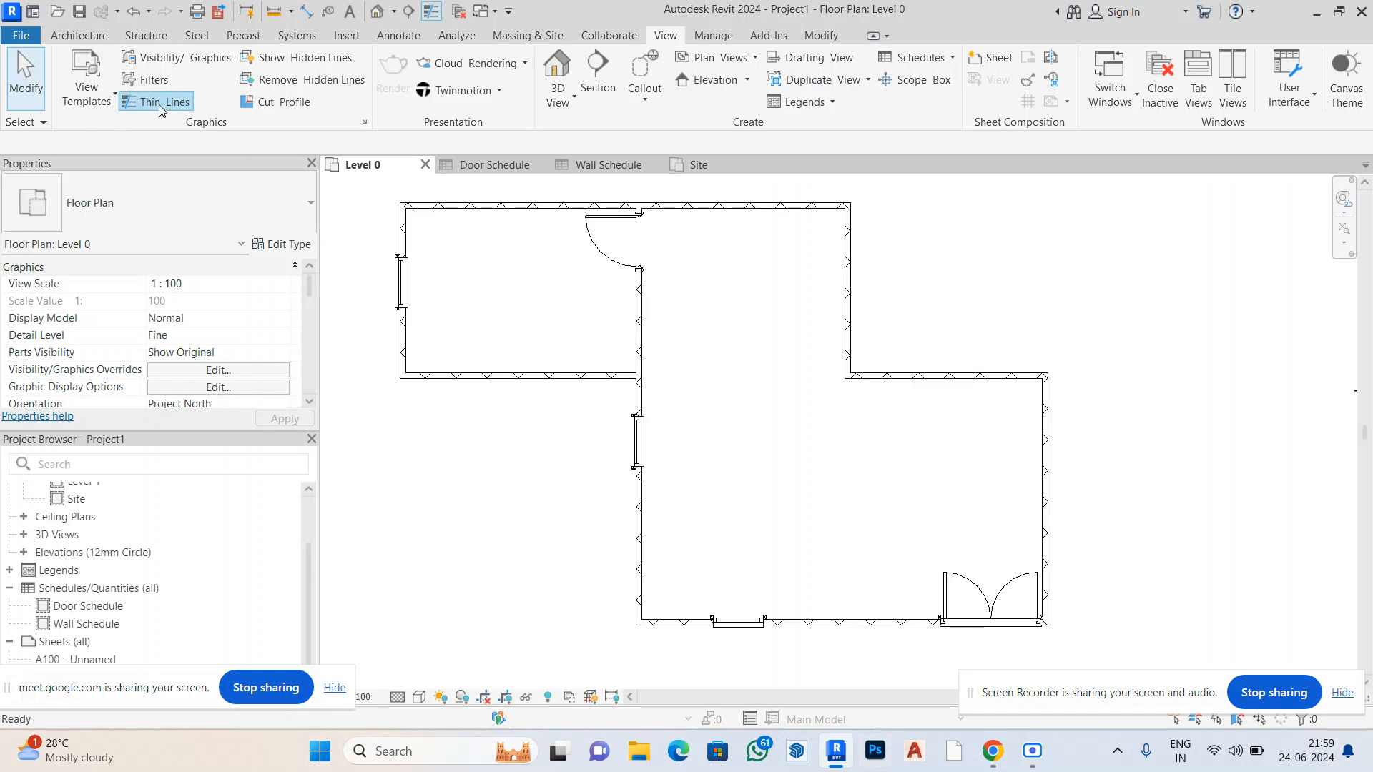
pyautogui.click(159, 105)
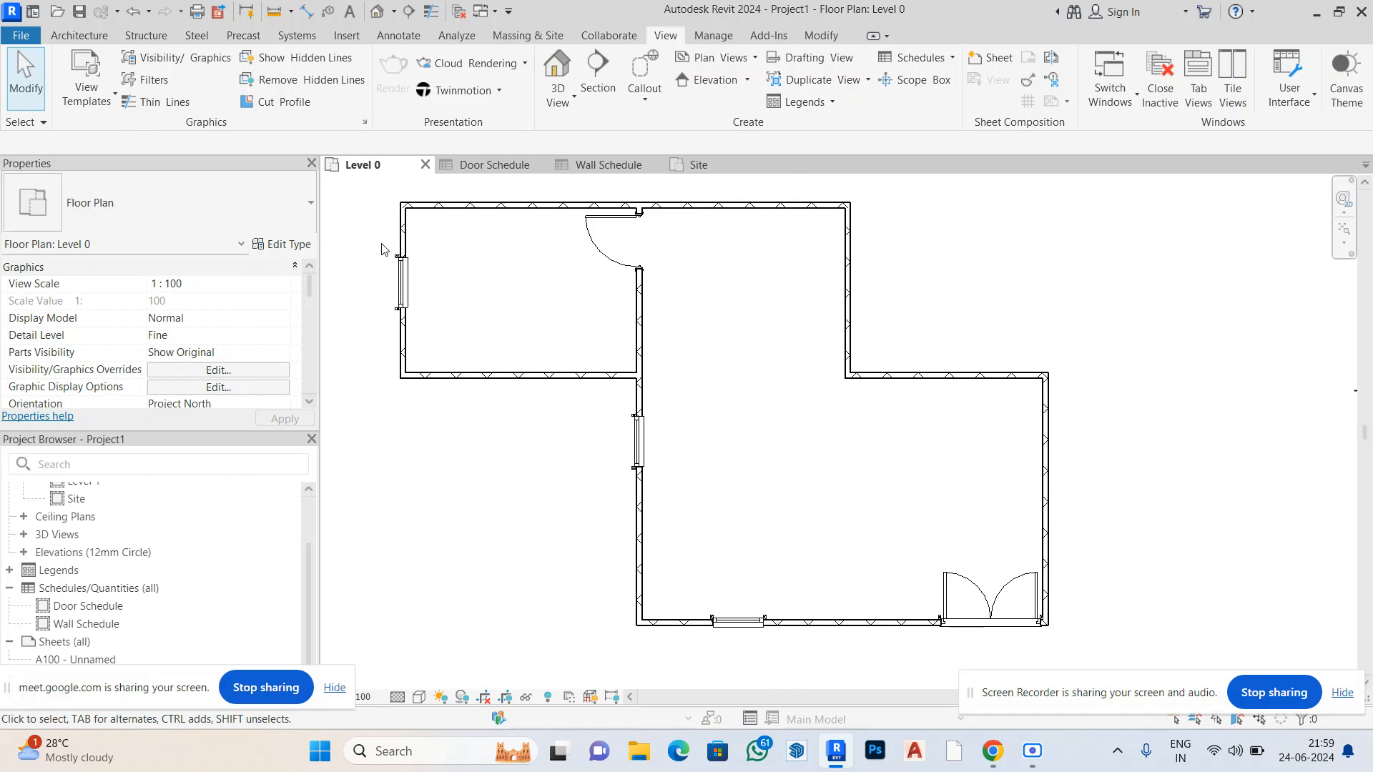
# Inspect the thick wall lines around the upper-left room's window and turn on Thin Lines for the plan
pyautogui.scroll(4, 401, 212)
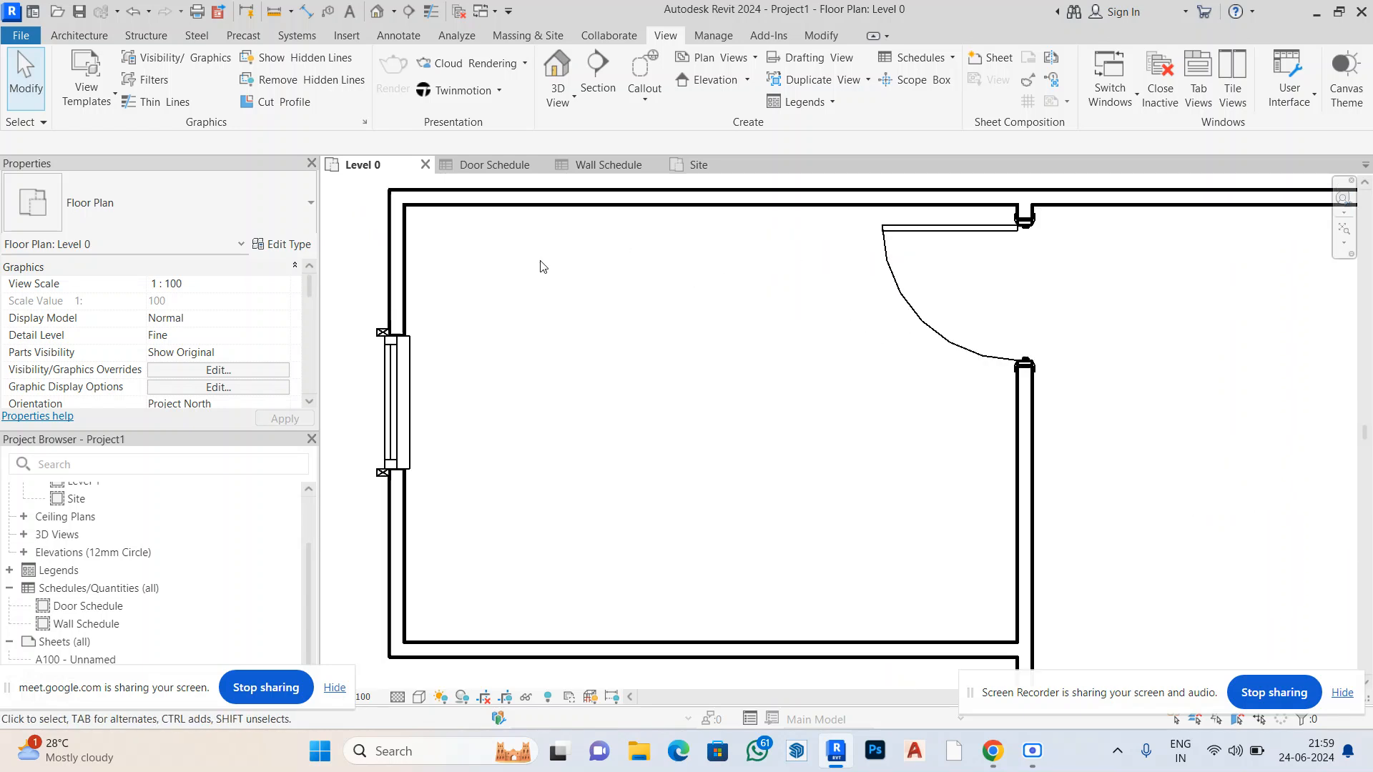
pyautogui.scroll(1, 540, 266)
pyautogui.scroll(-1, 540, 266)
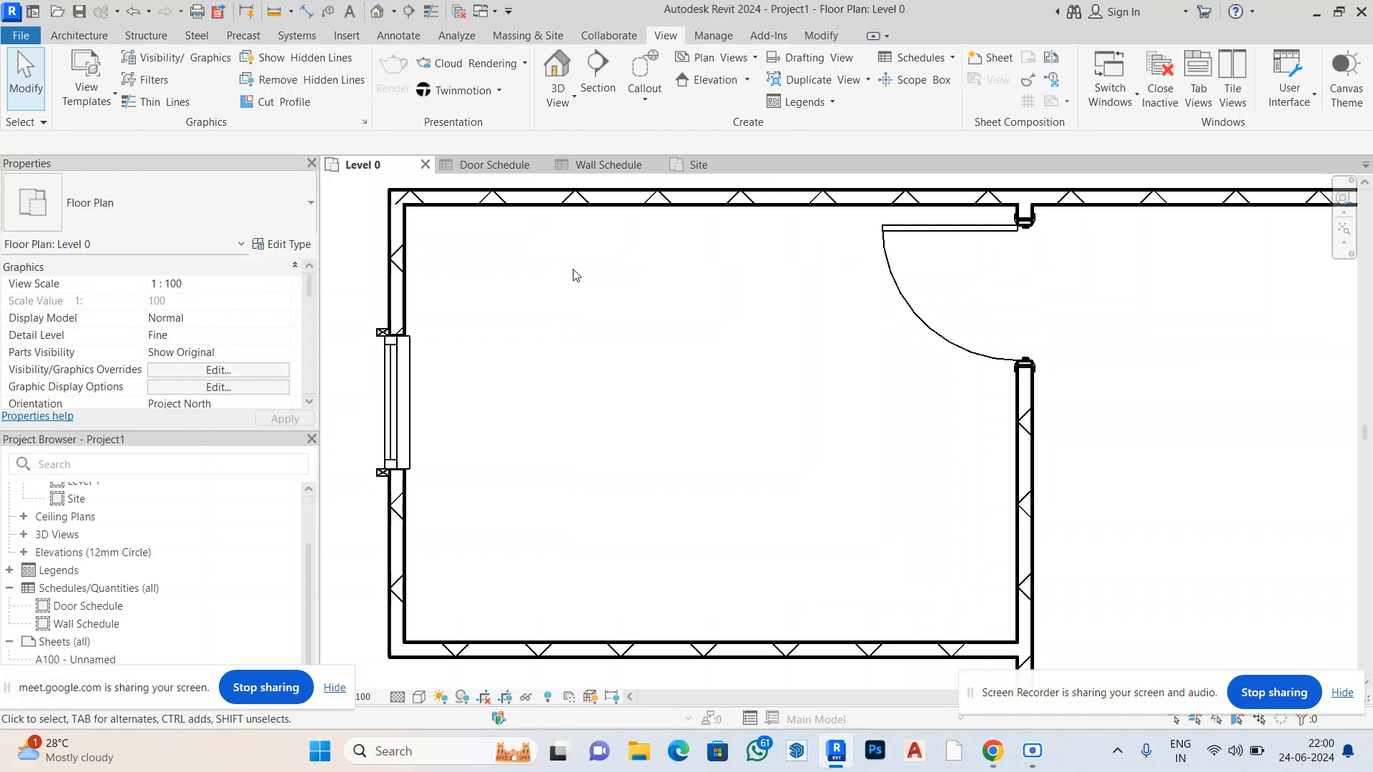
pyautogui.scroll(4, 354, 258)
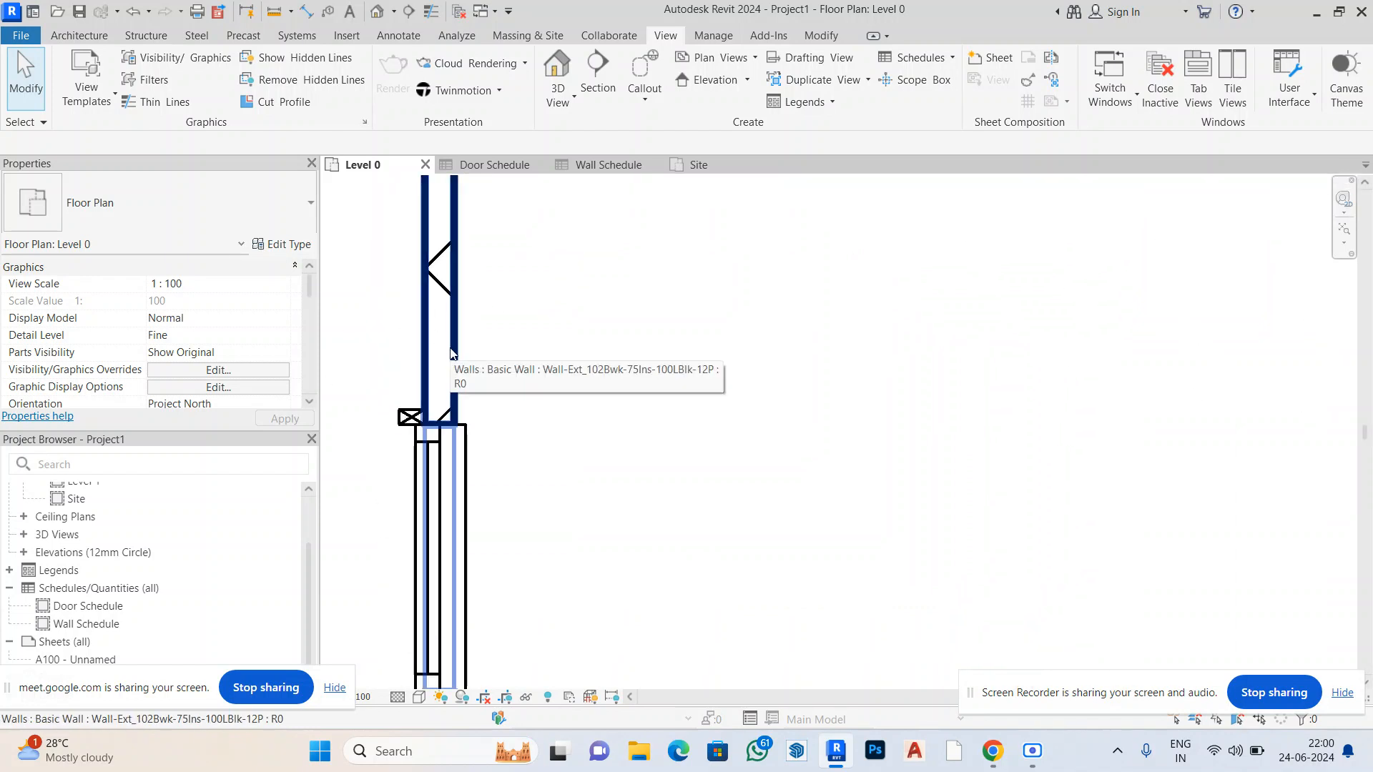
pyautogui.scroll(-3, 450, 352)
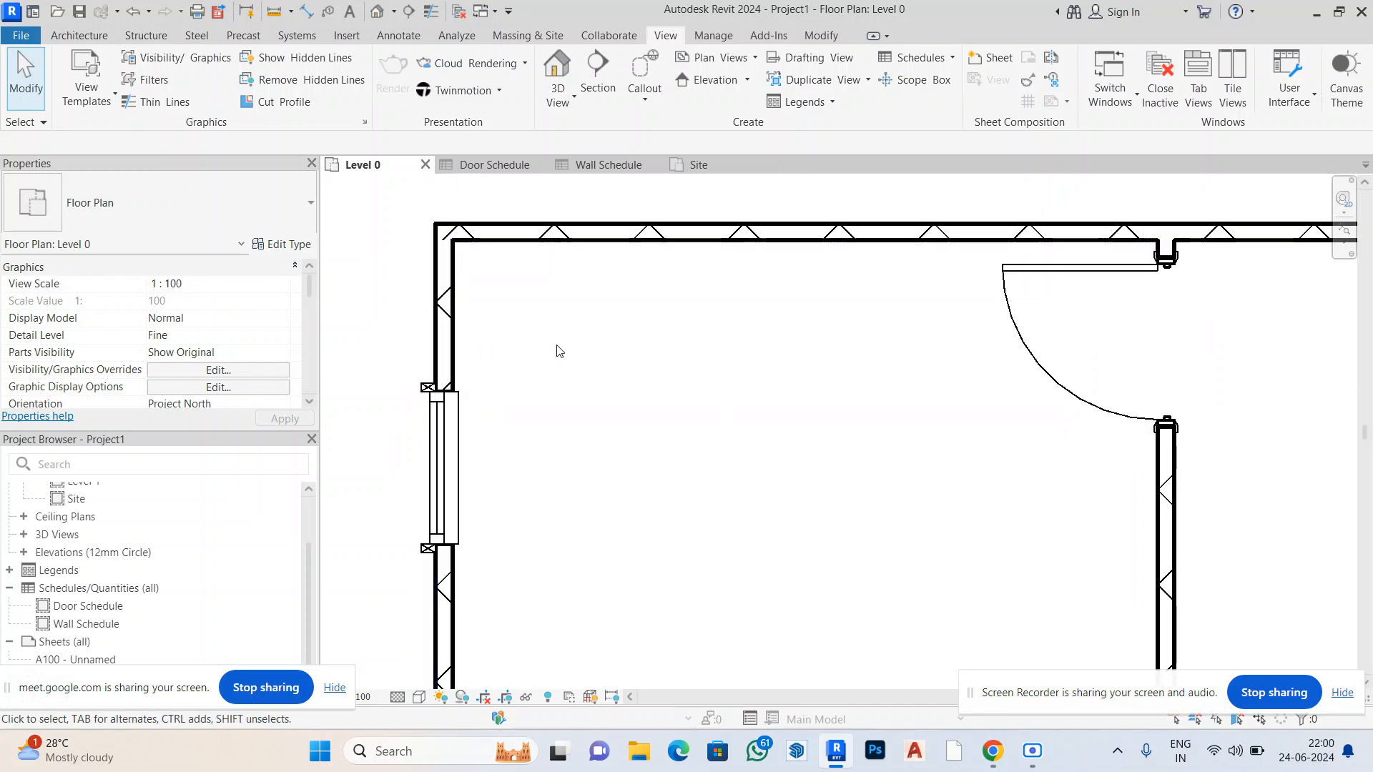
pyautogui.click(161, 101)
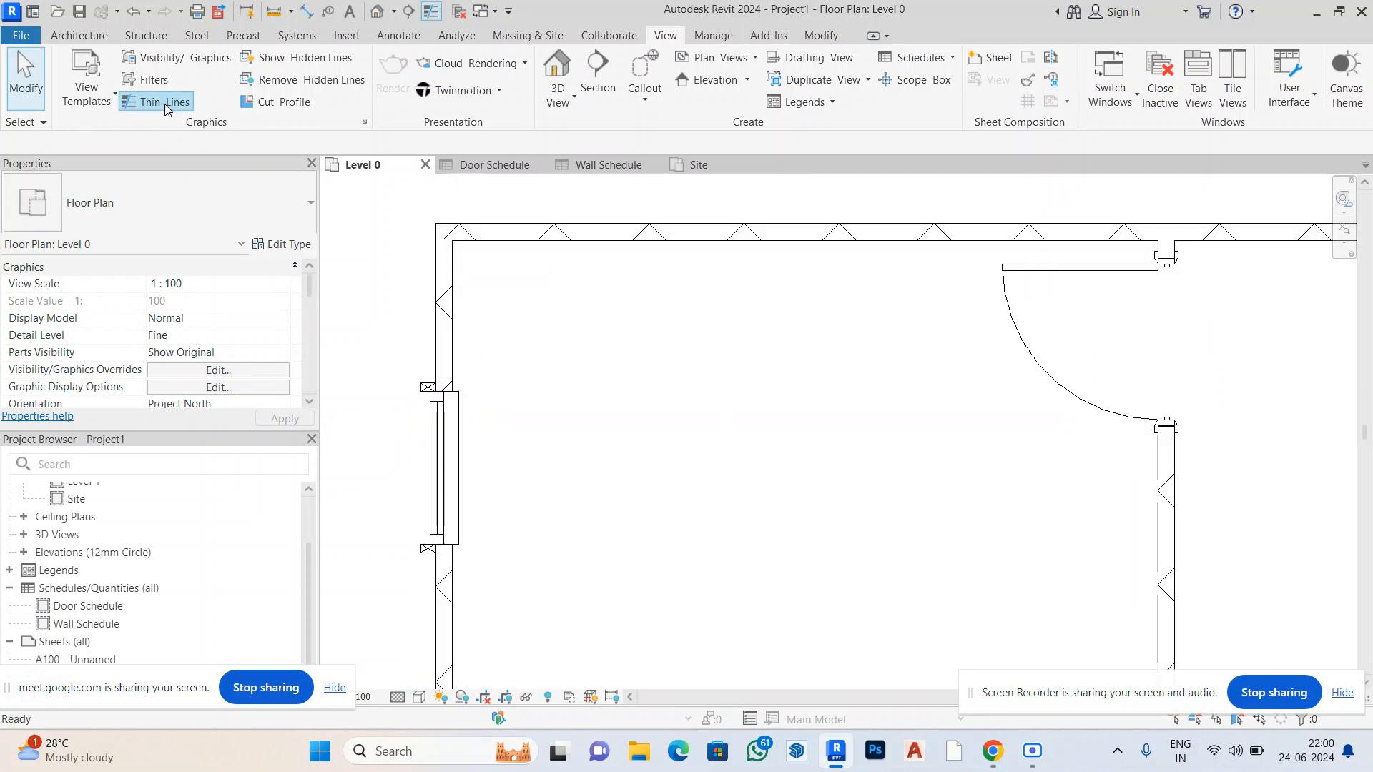
pyautogui.scroll(-4, 477, 307)
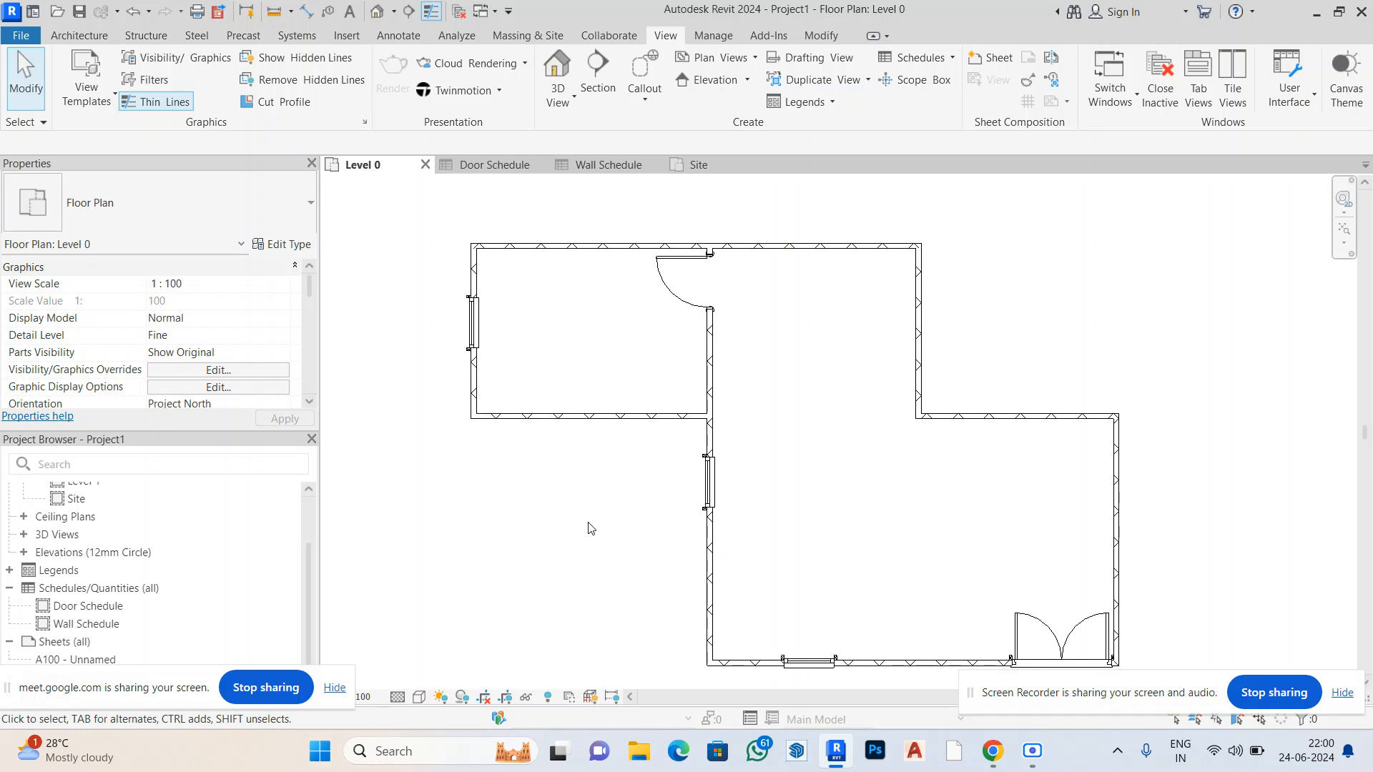
# Compare the properties of the available plan view templates, from Architectural Plan to Structural Framing Plan, and leave without applying any
pyautogui.click(116, 97)
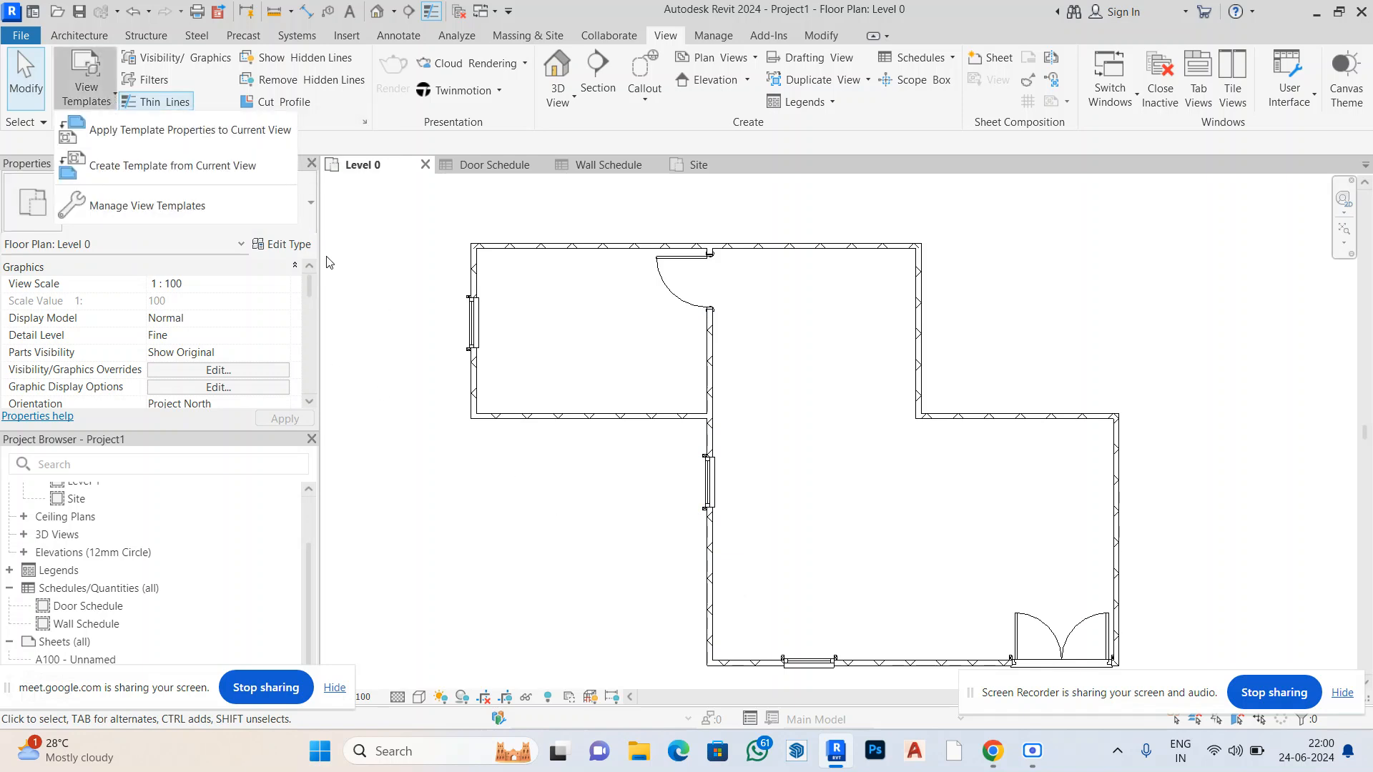
pyautogui.click(229, 138)
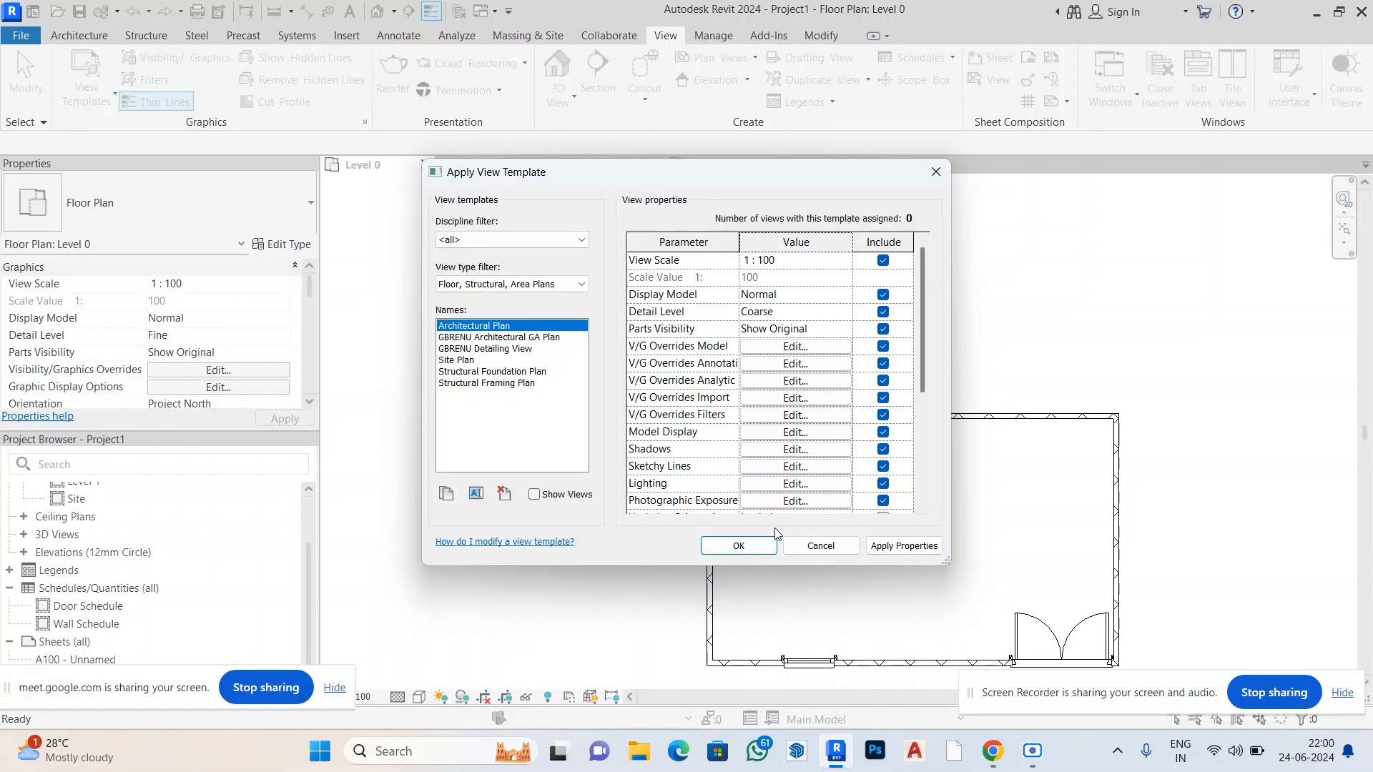
pyautogui.click(487, 339)
pyautogui.click(490, 349)
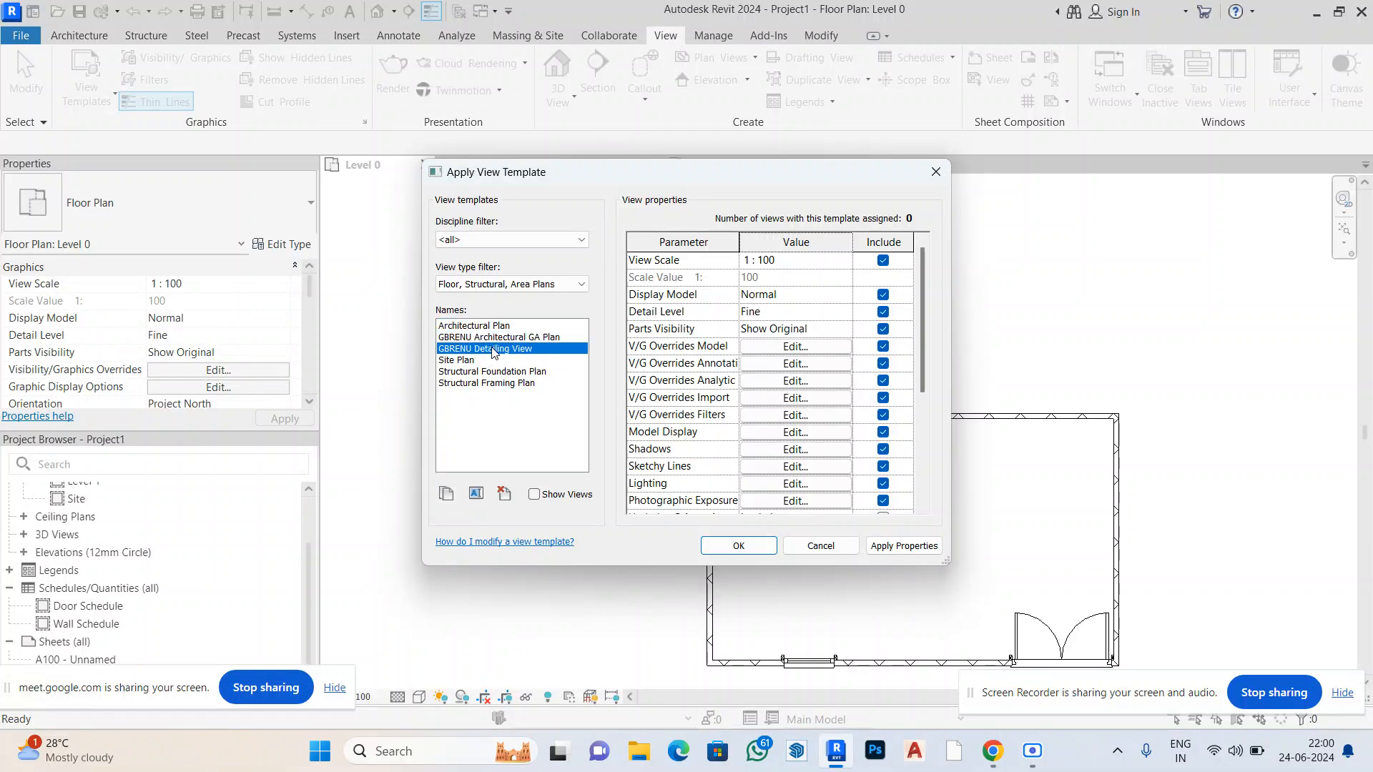
pyautogui.click(488, 340)
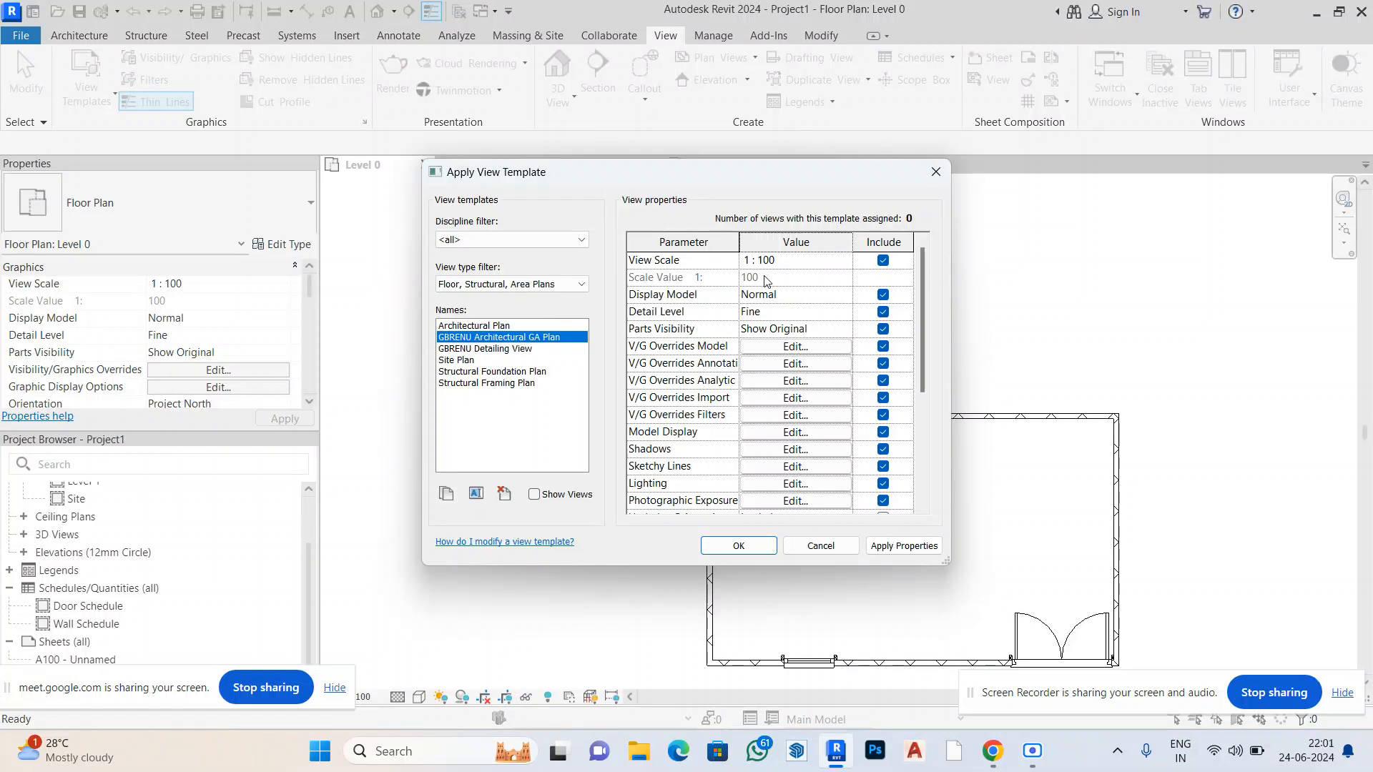
pyautogui.click(501, 327)
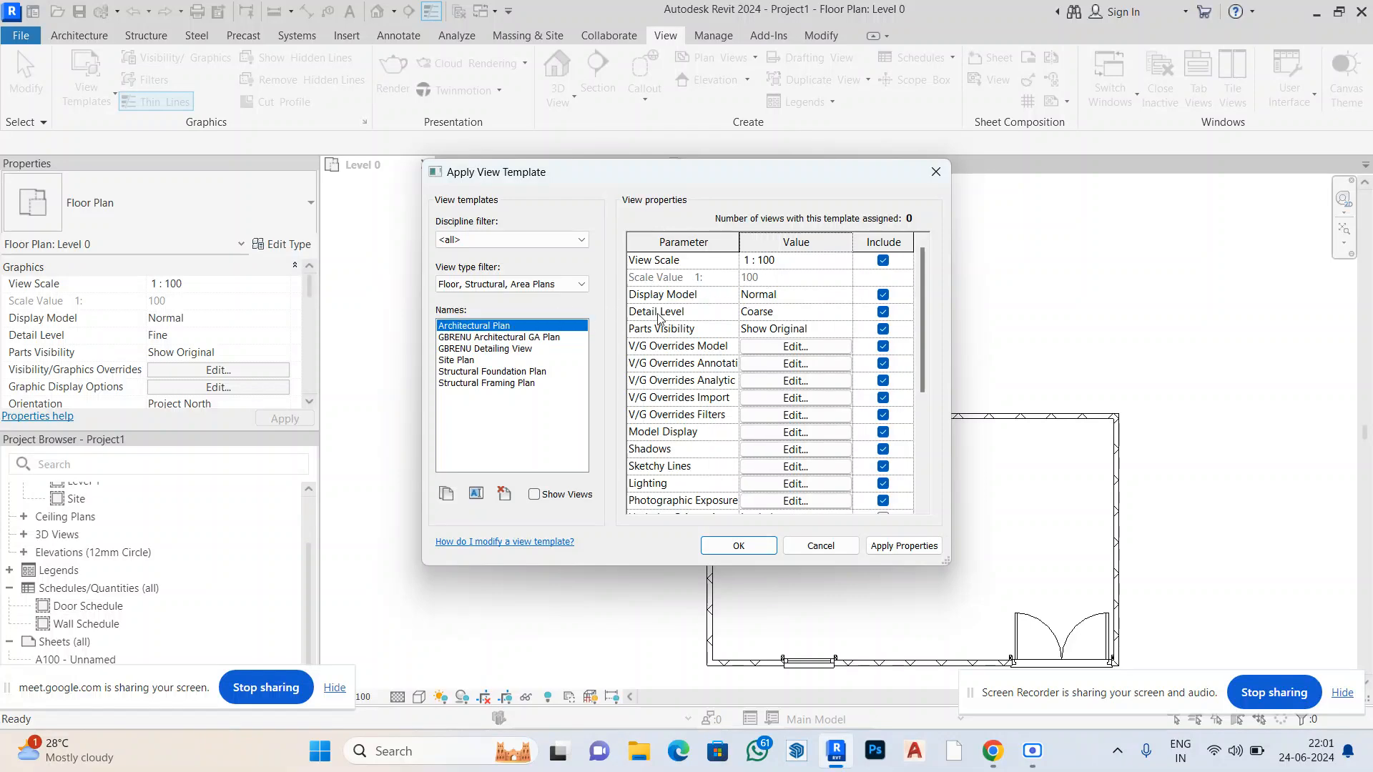
pyautogui.click(523, 339)
pyautogui.click(530, 349)
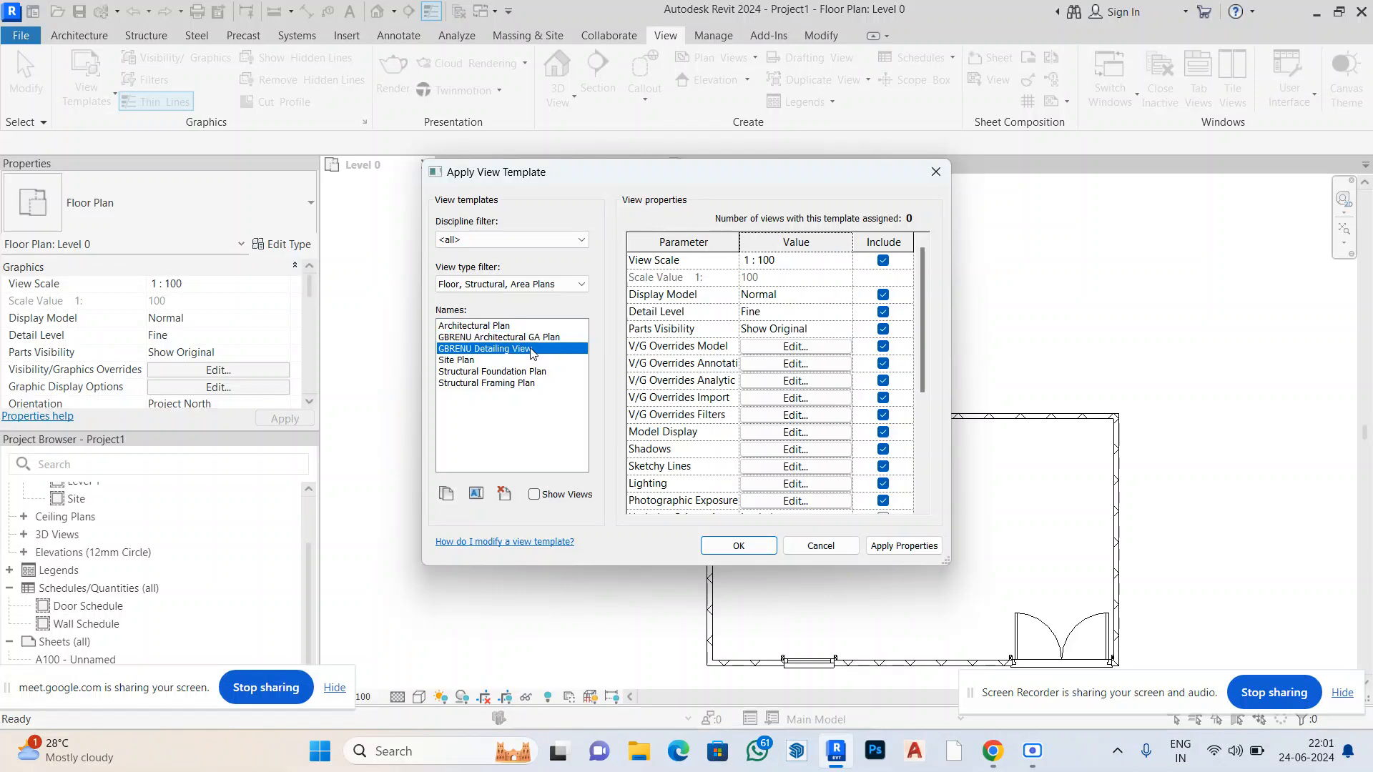
pyautogui.click(455, 361)
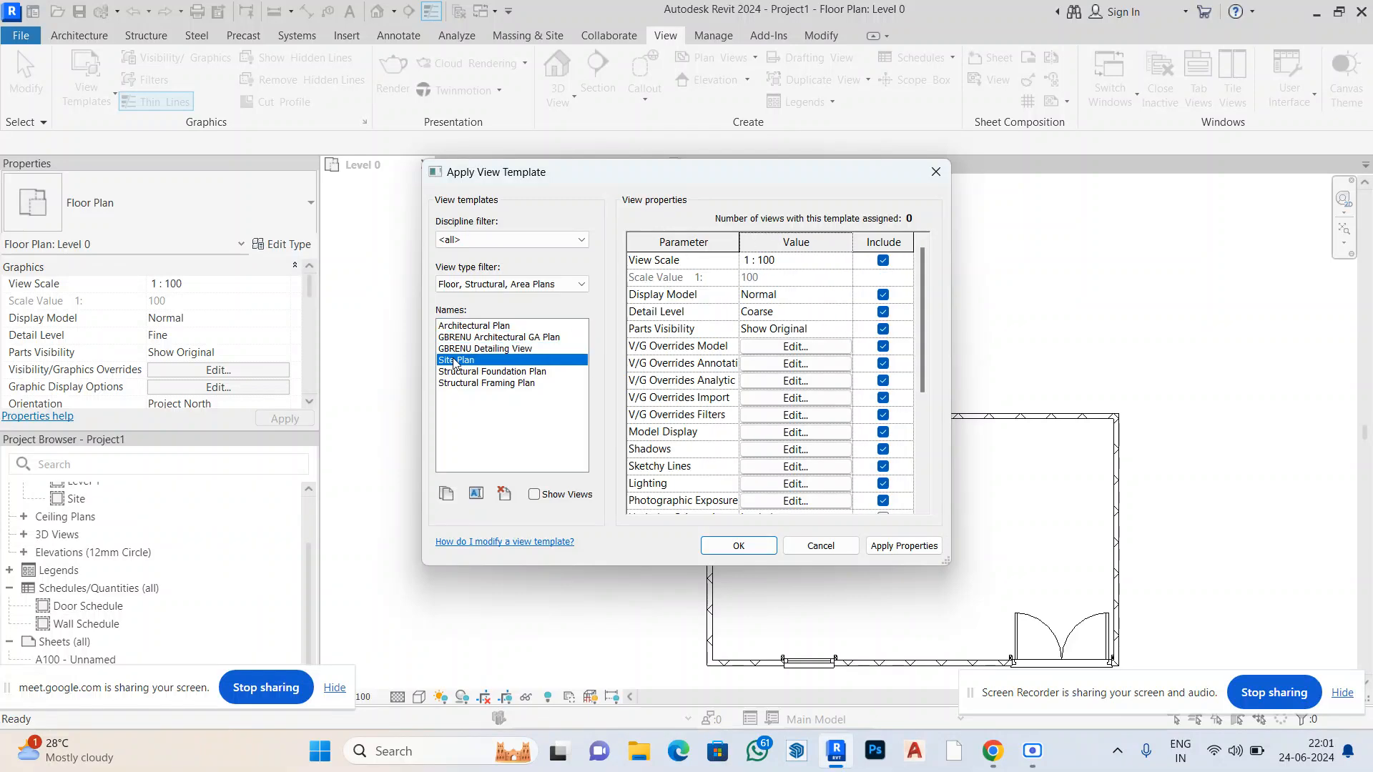
pyautogui.click(461, 372)
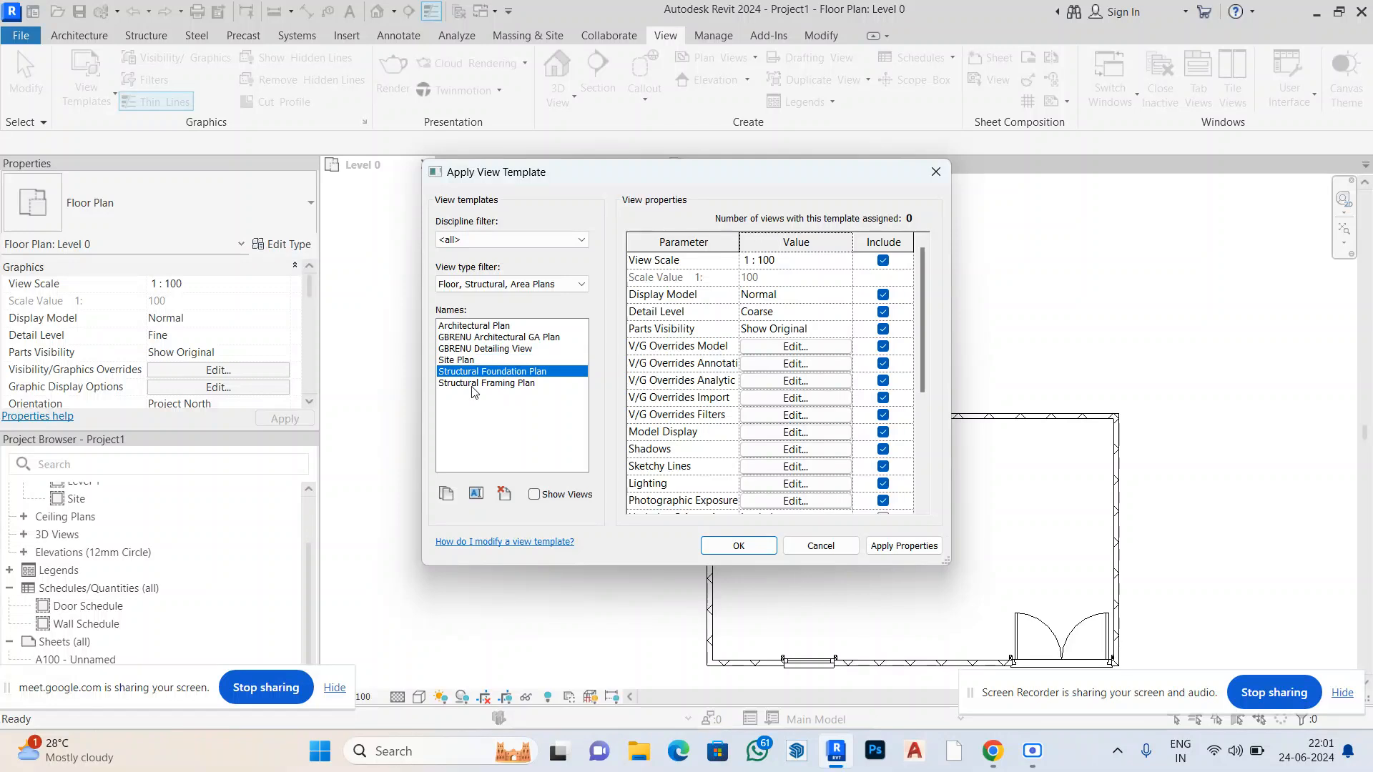
pyautogui.click(472, 385)
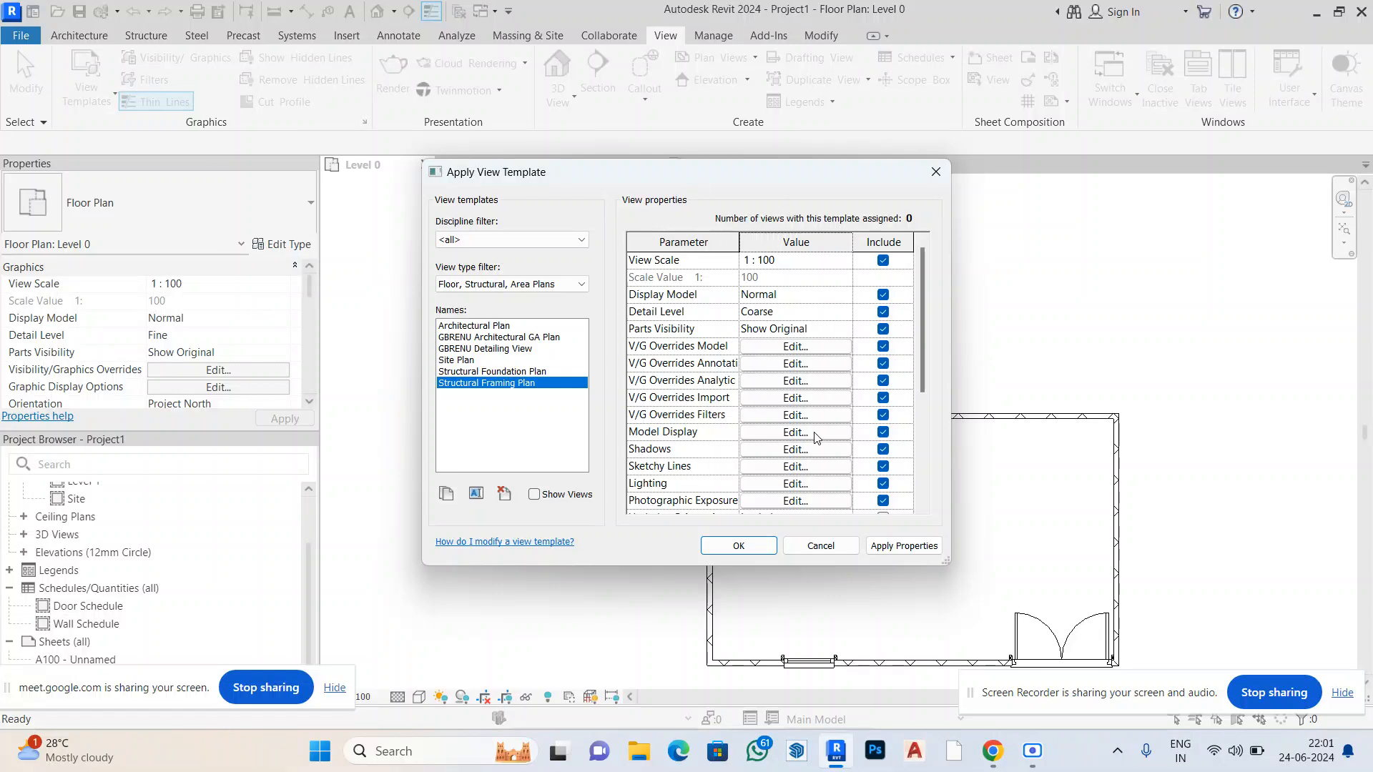
pyautogui.click(820, 547)
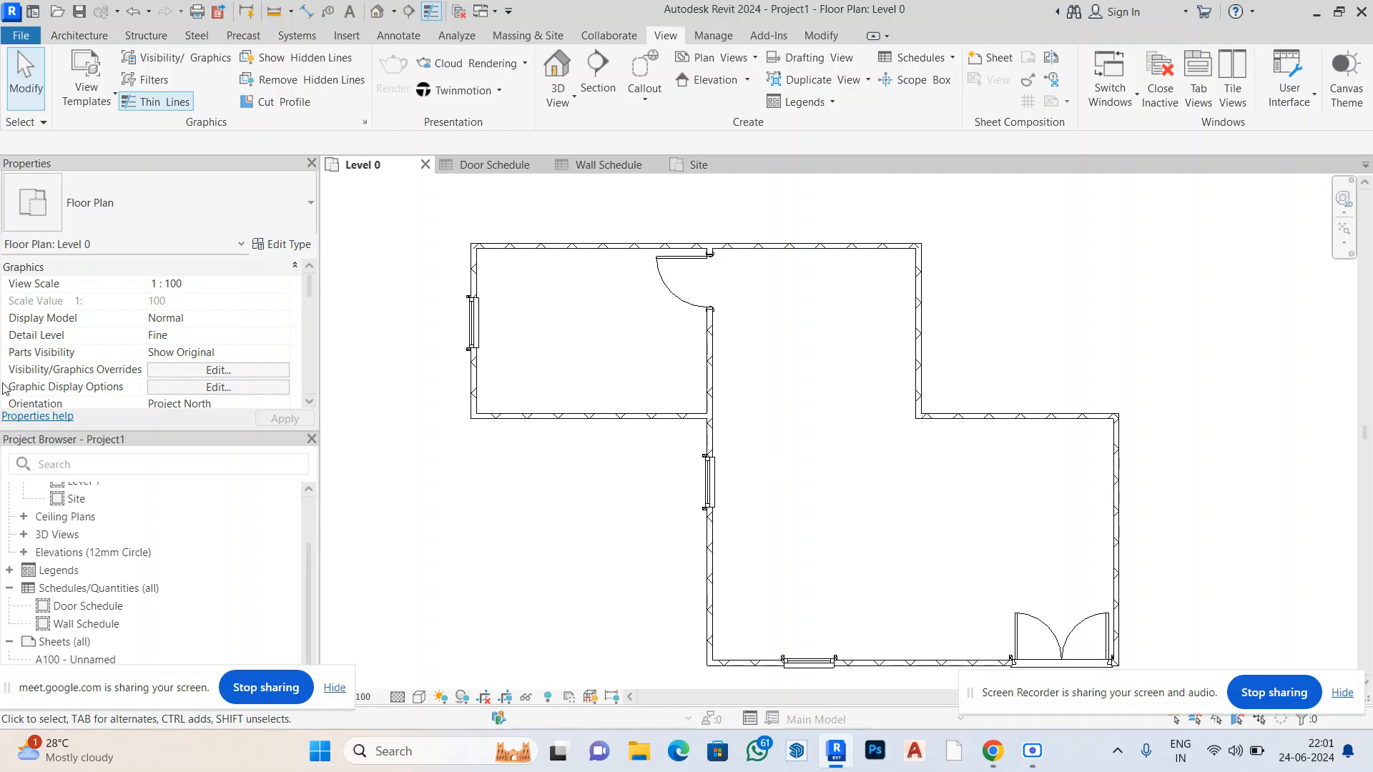
# Close the Door Schedule, Wall Schedule and Site views, keeping only the Level 0 floor plan open
pyautogui.click(541, 165)
pyautogui.click(540, 165)
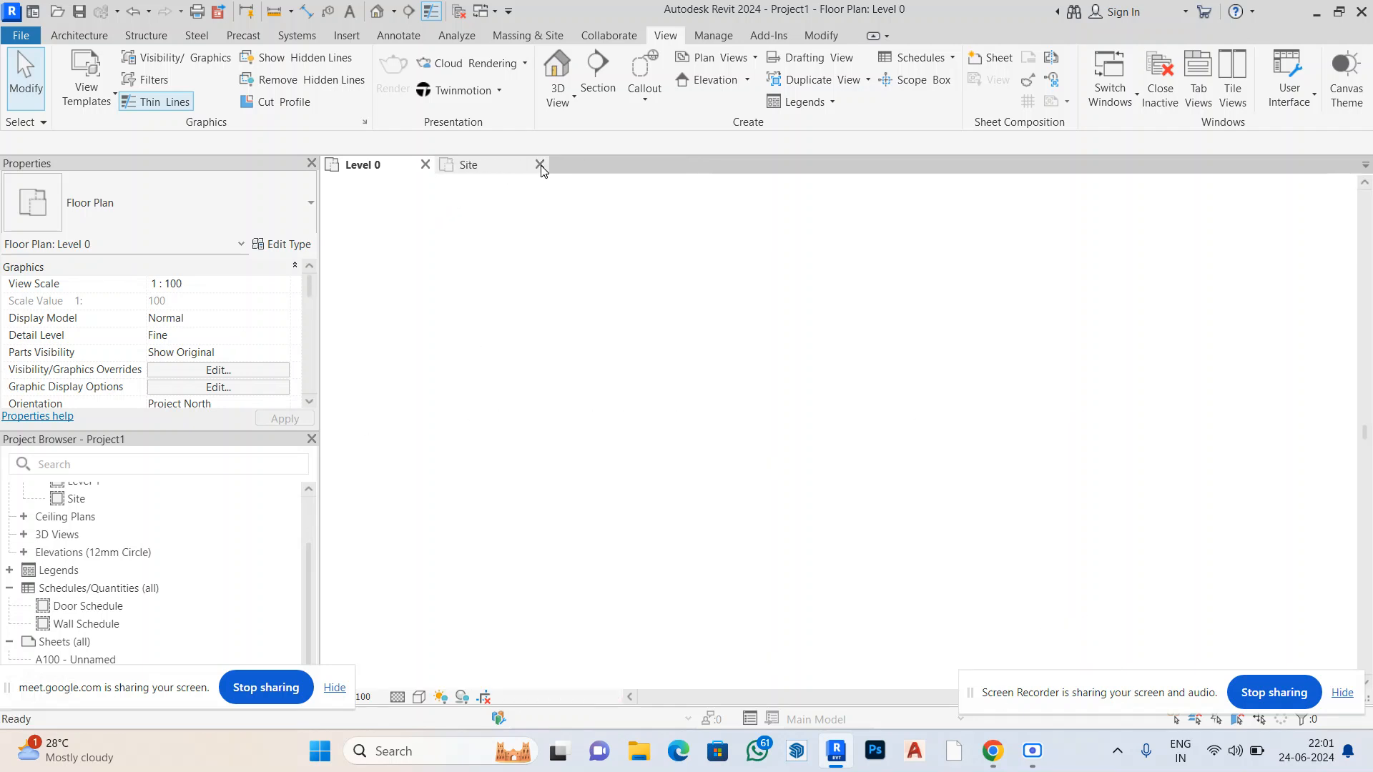
pyautogui.click(541, 165)
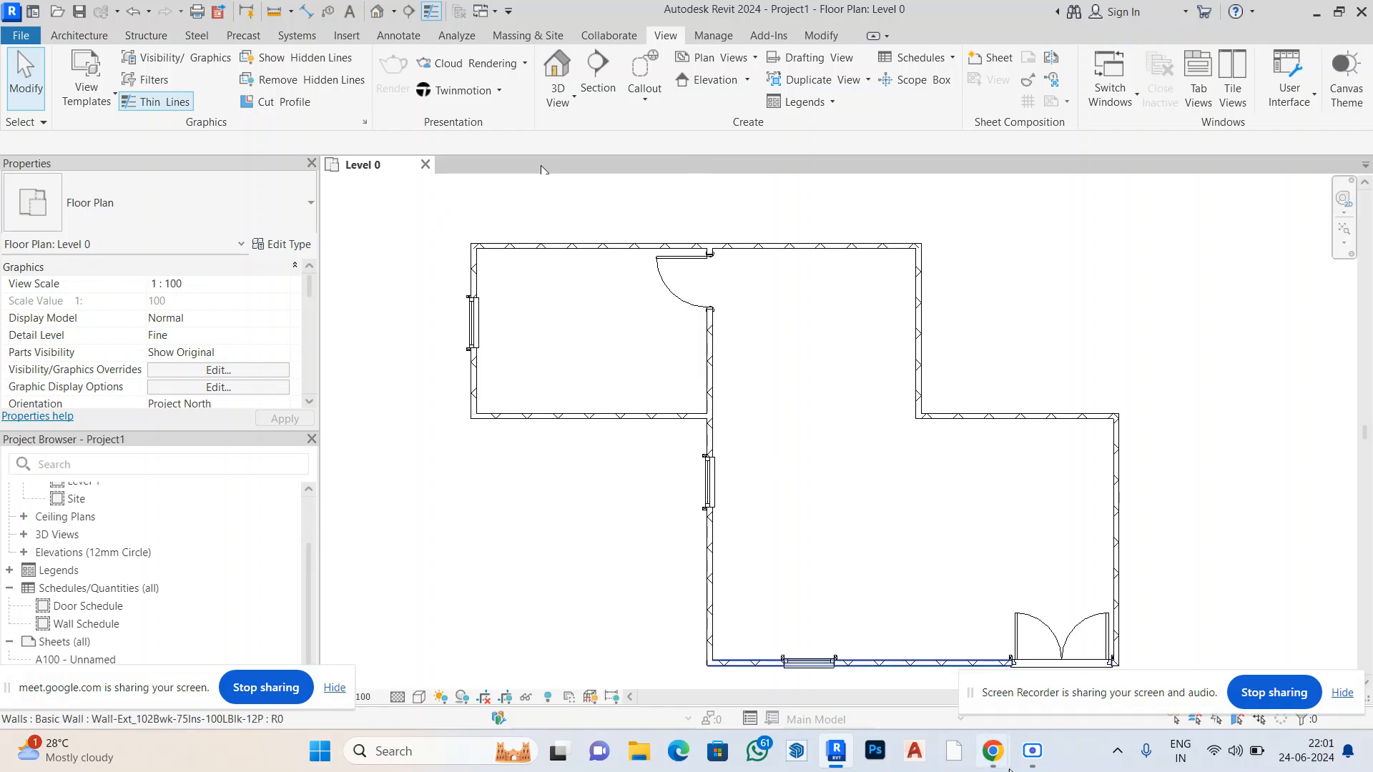
# Switch to the Google Meet call in Chrome, move the recorder's sharing bar aside, read the in-call messages and close them
pyautogui.click(995, 751)
pyautogui.moveTo(831, 654)
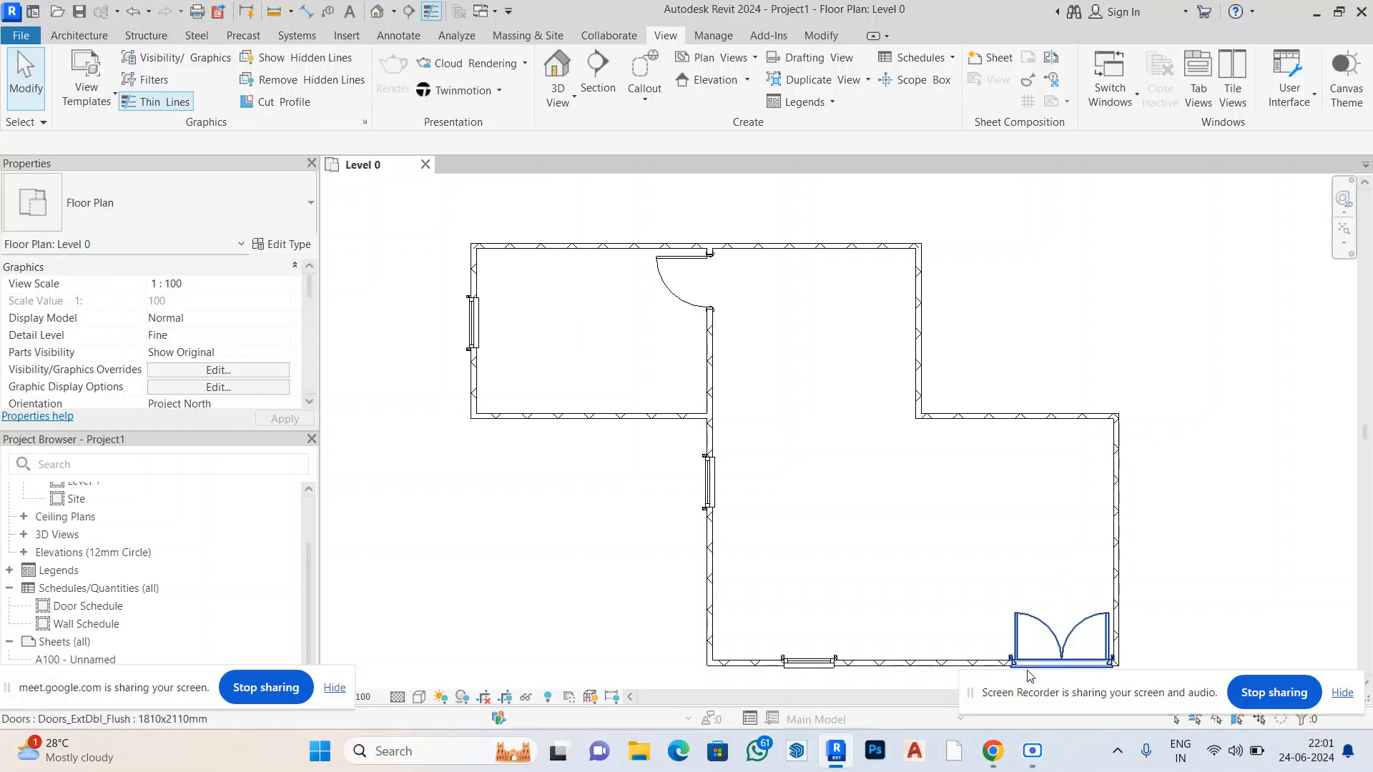
pyautogui.click(991, 754)
pyautogui.click(889, 677)
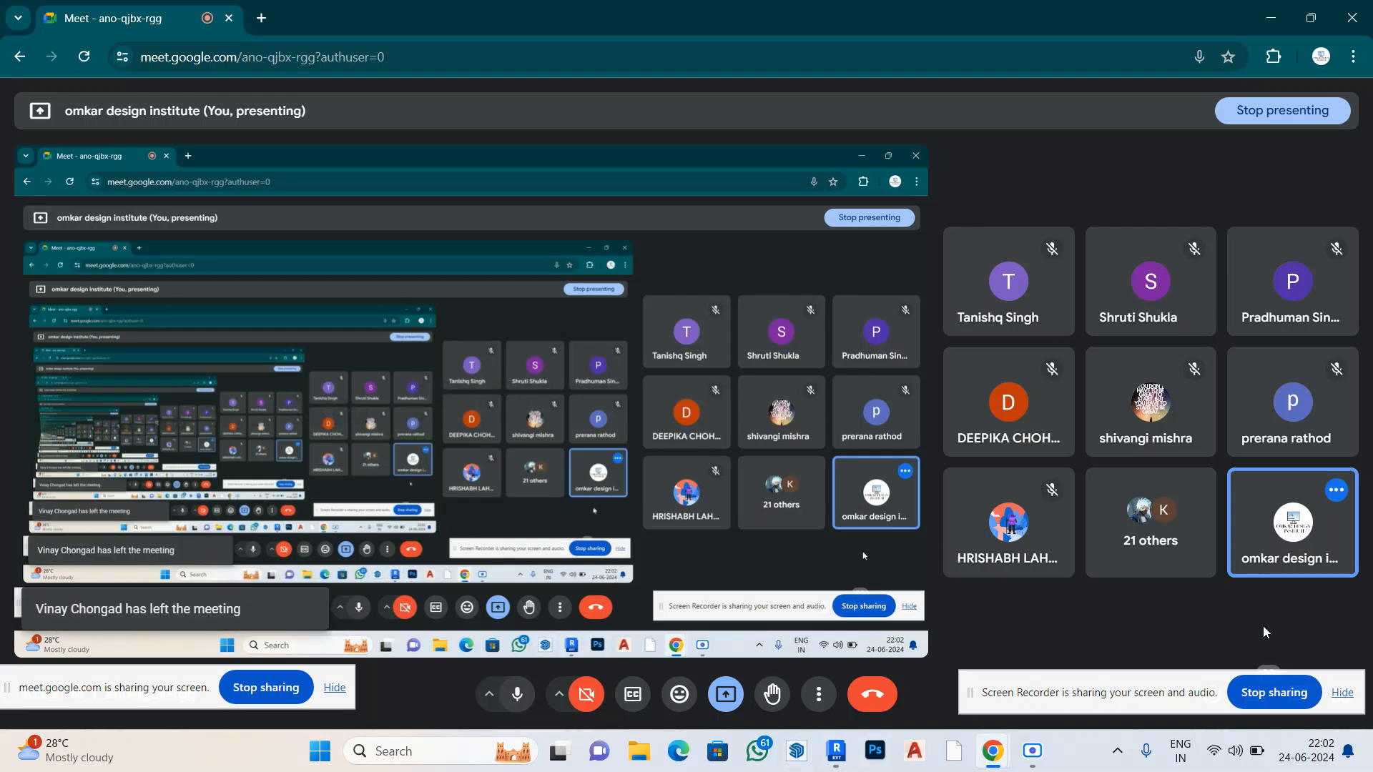
pyautogui.moveTo(971, 697); pyautogui.dragTo(273, 688)
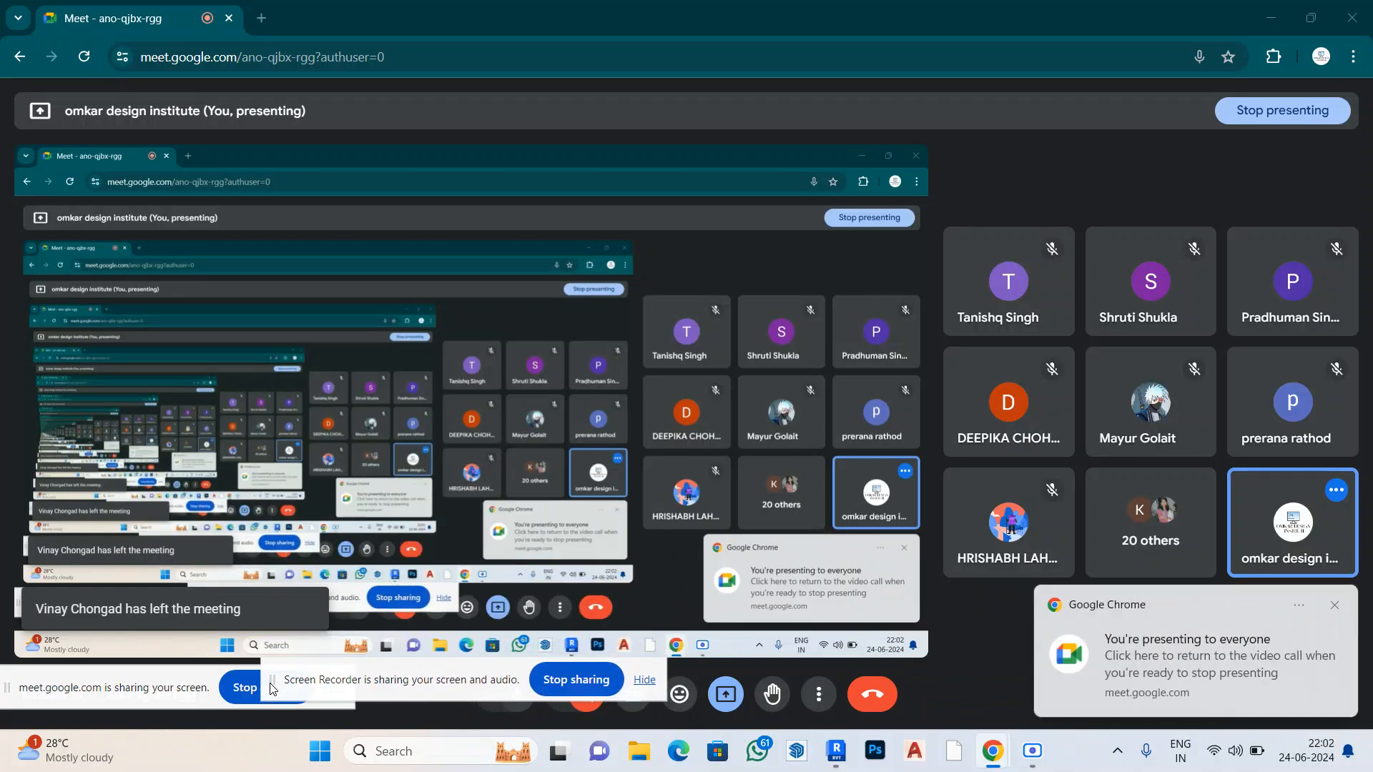
pyautogui.click(1335, 604)
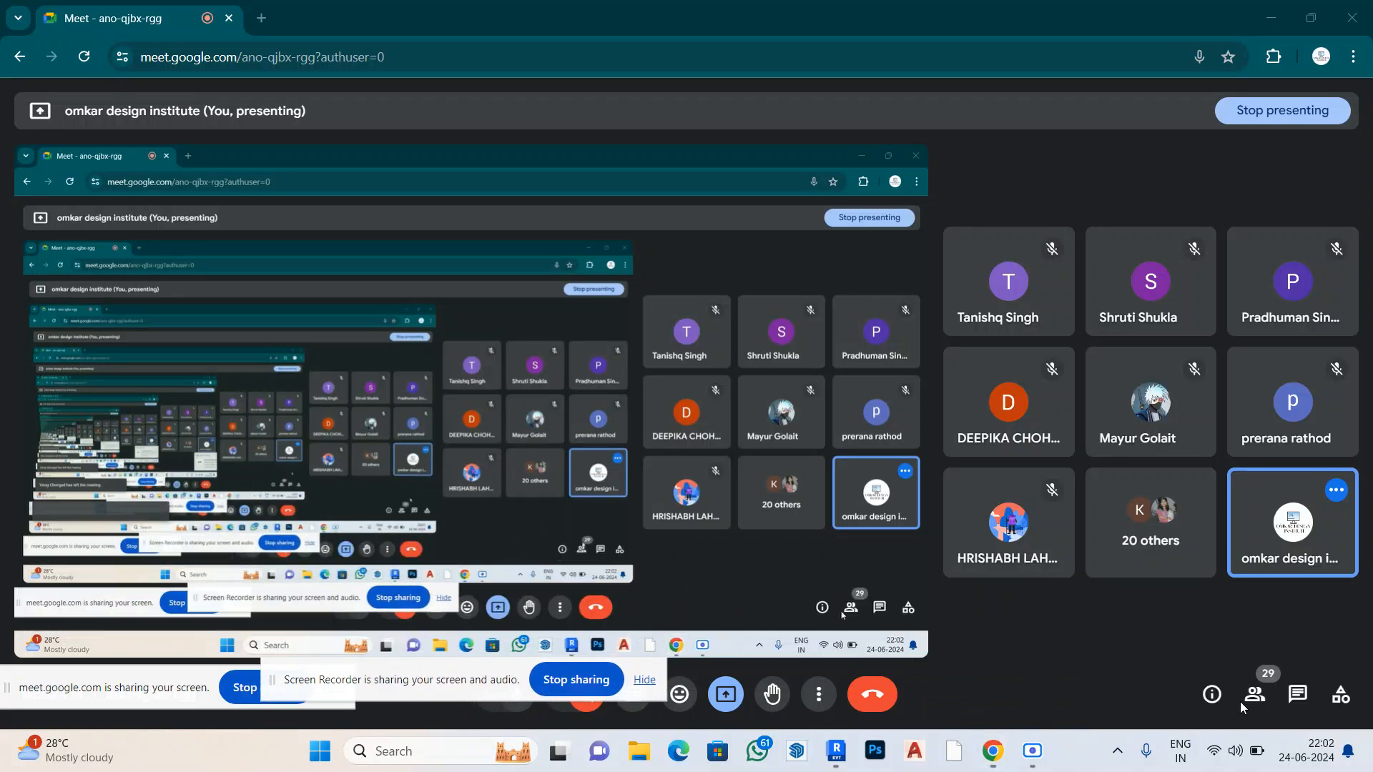
pyautogui.click(1298, 694)
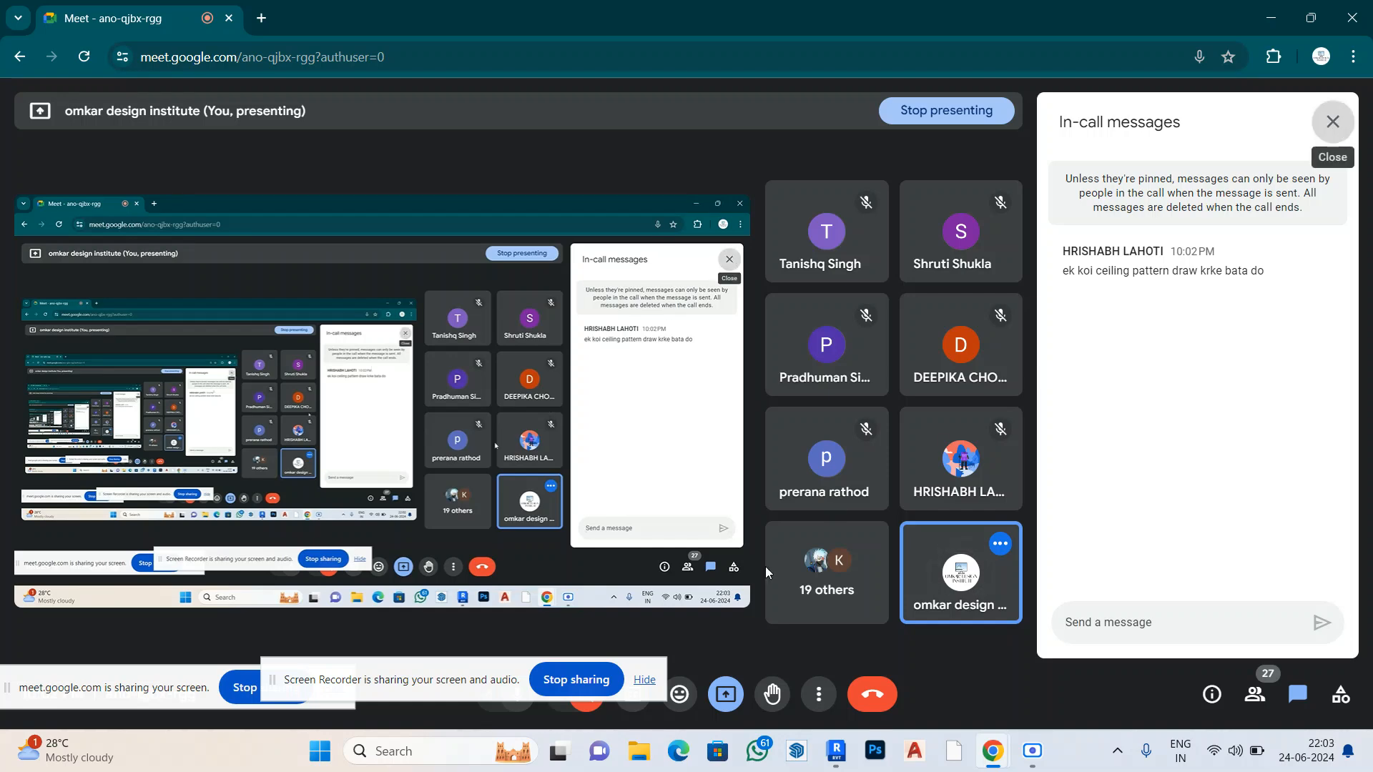
pyautogui.click(1334, 123)
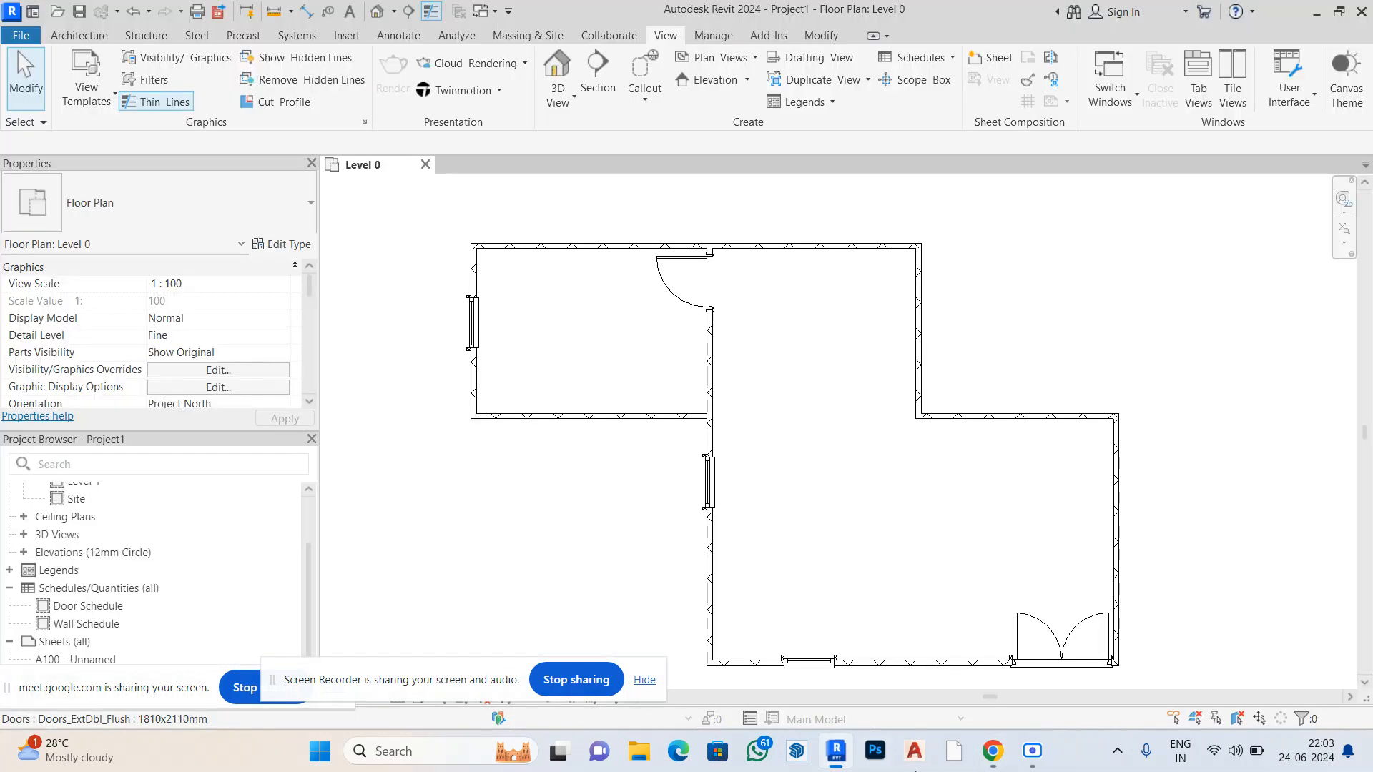
# Switch back to Revit and open the Level 0 ceiling plan
pyautogui.click(836, 751)
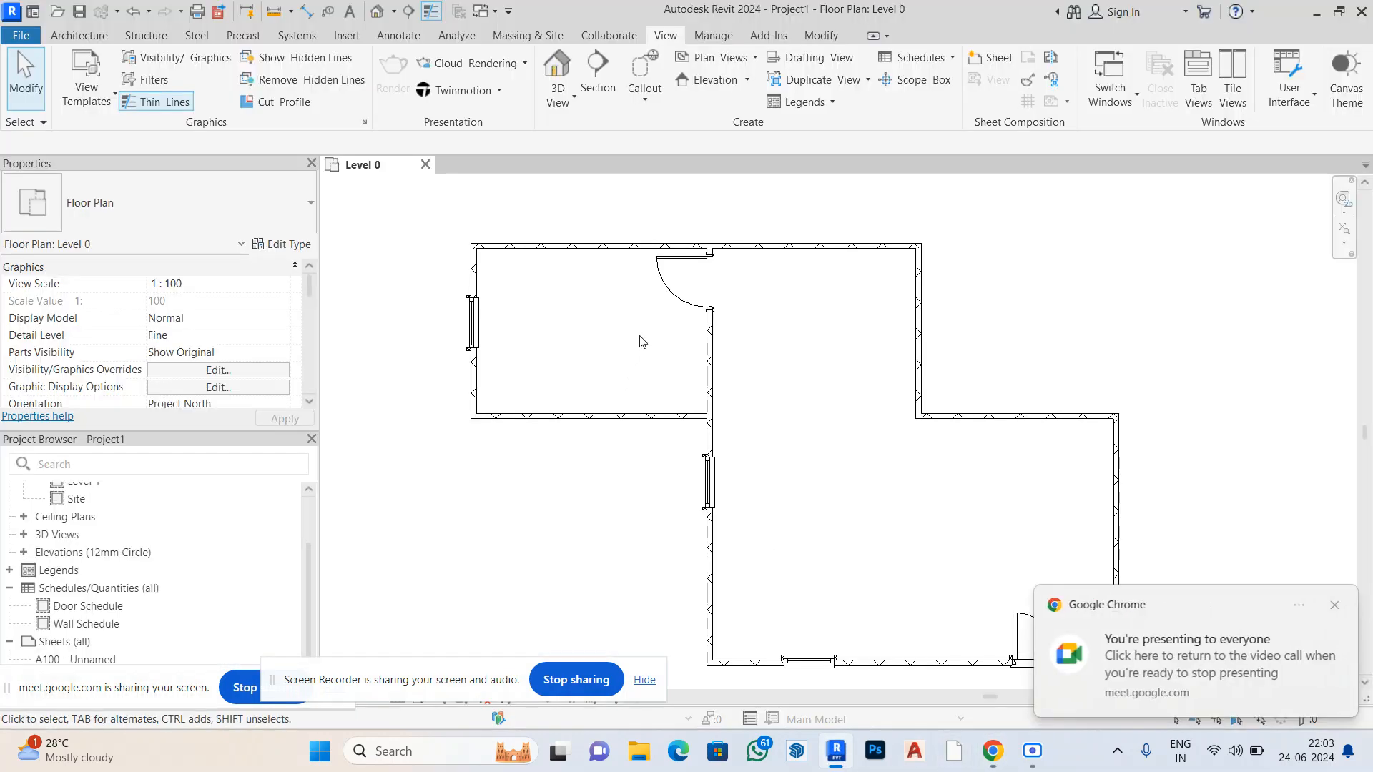
pyautogui.click(147, 36)
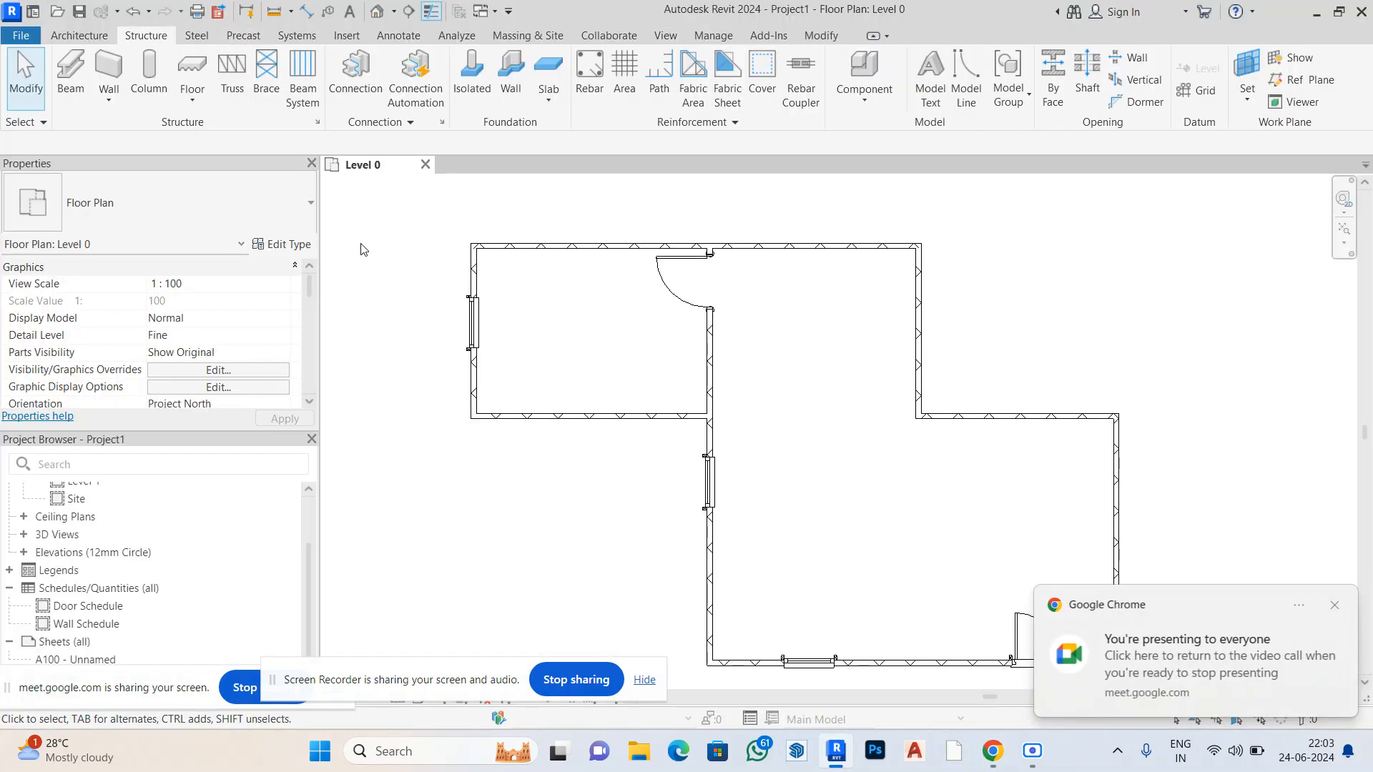
pyautogui.click(80, 36)
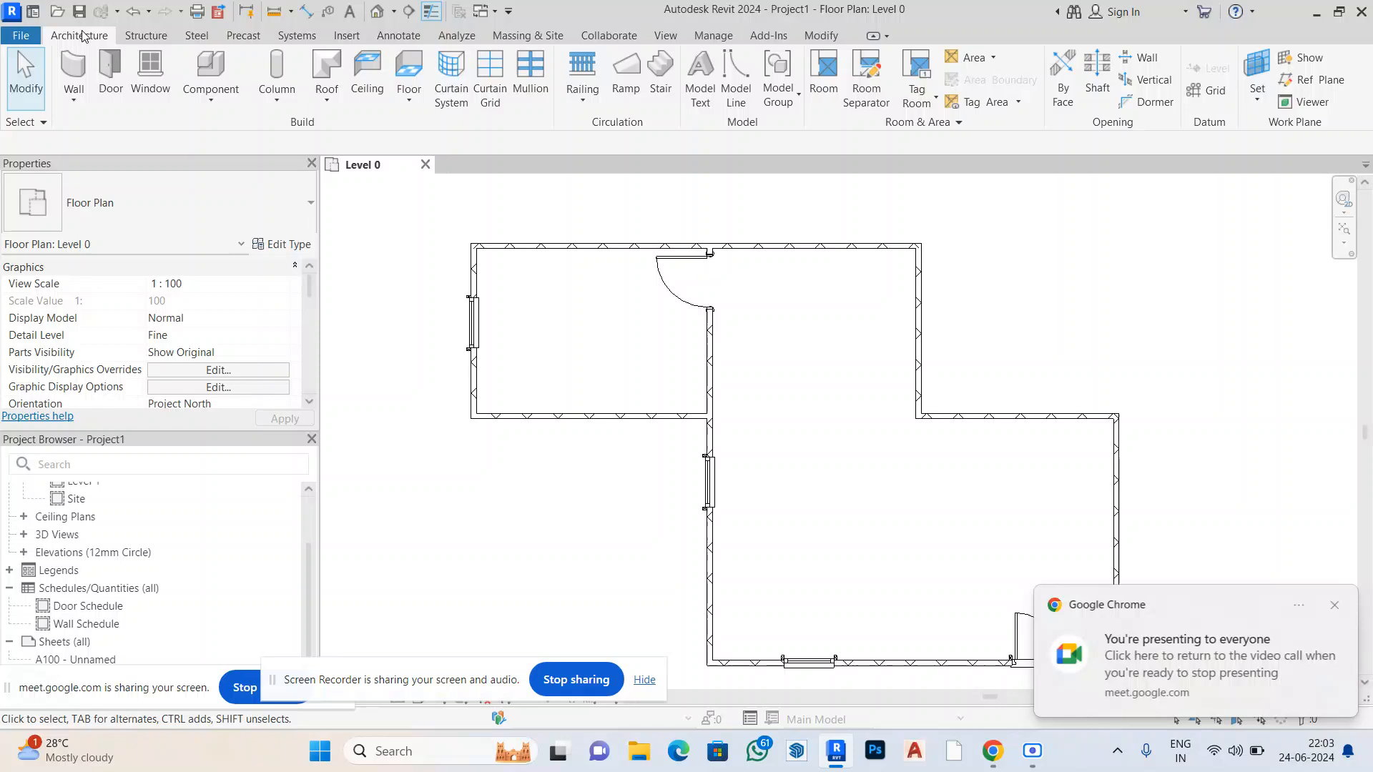
pyautogui.scroll(-1, 561, 358)
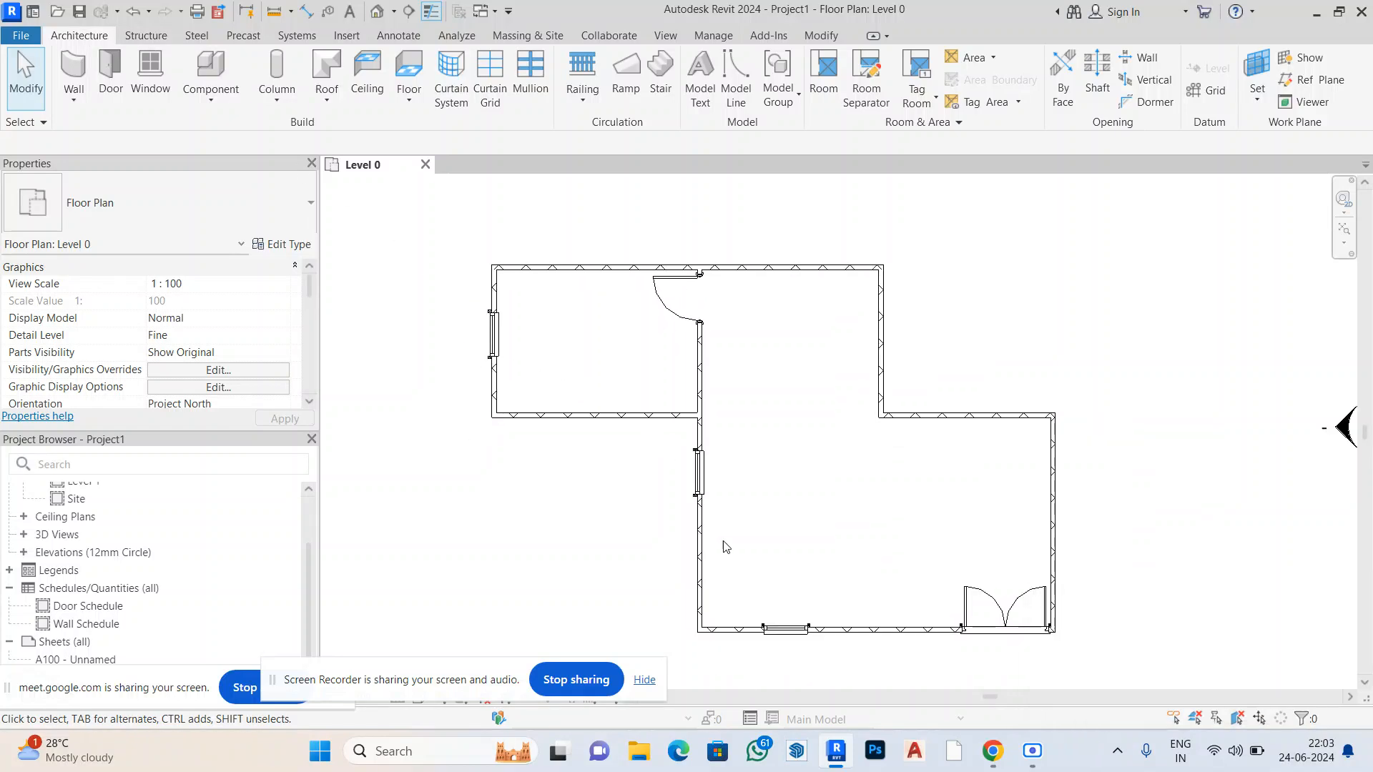
pyautogui.scroll(1, 382, 371)
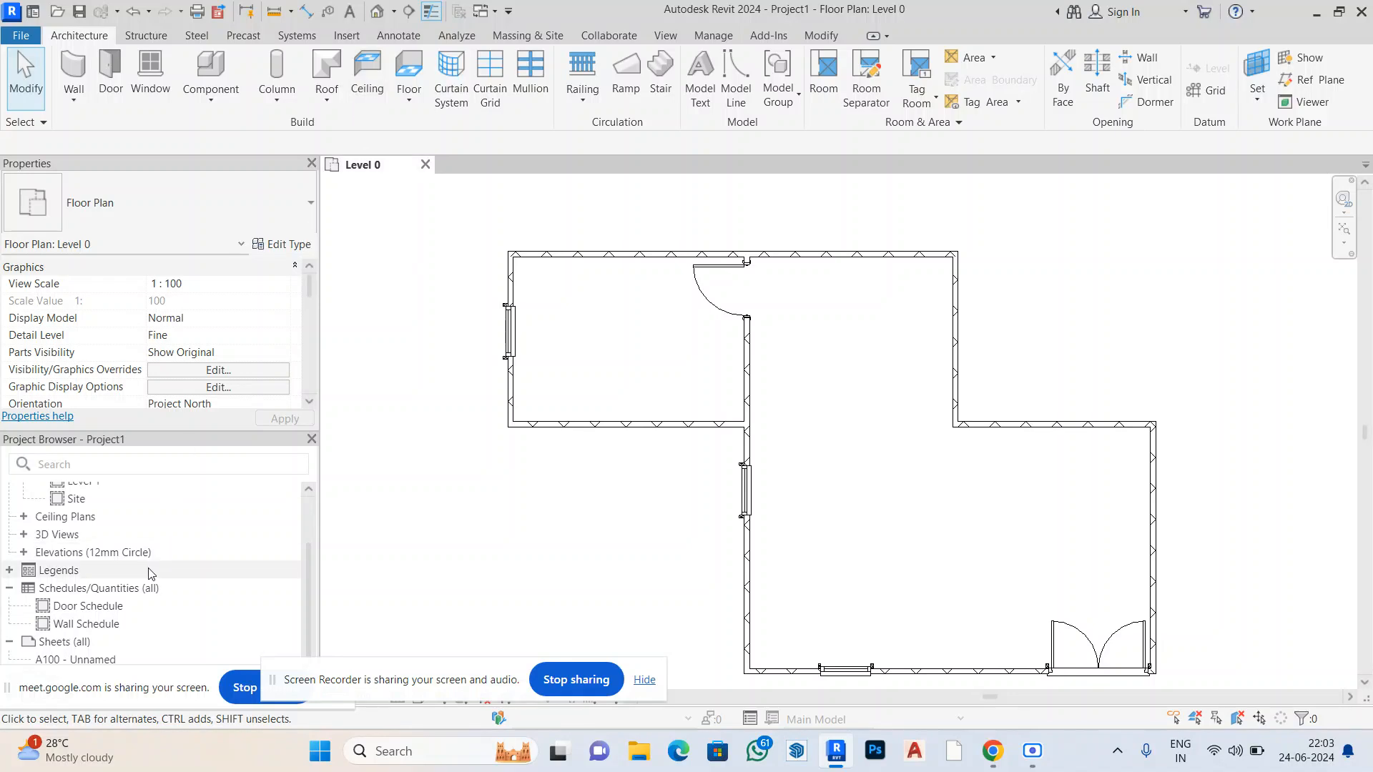
pyautogui.scroll(2, 72, 593)
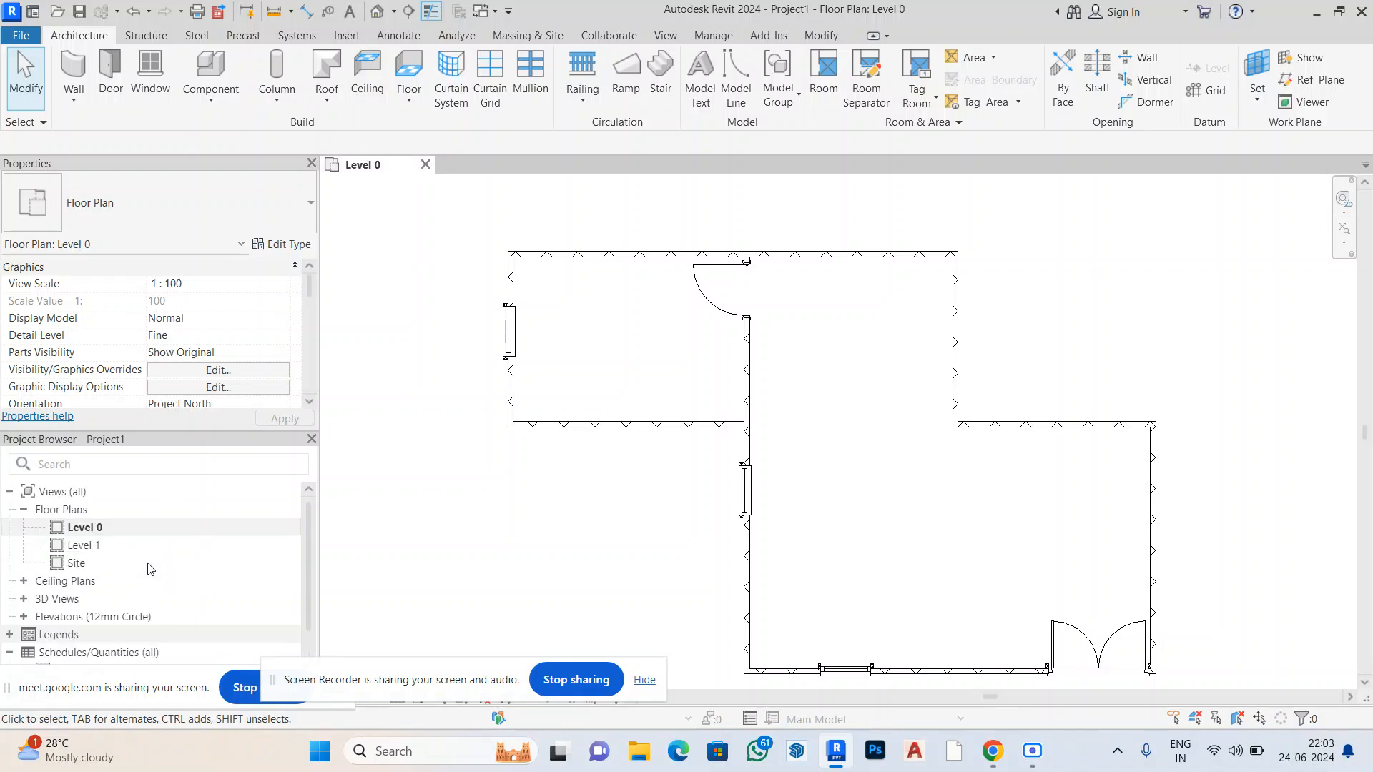
pyautogui.click(29, 583)
pyautogui.click(76, 604)
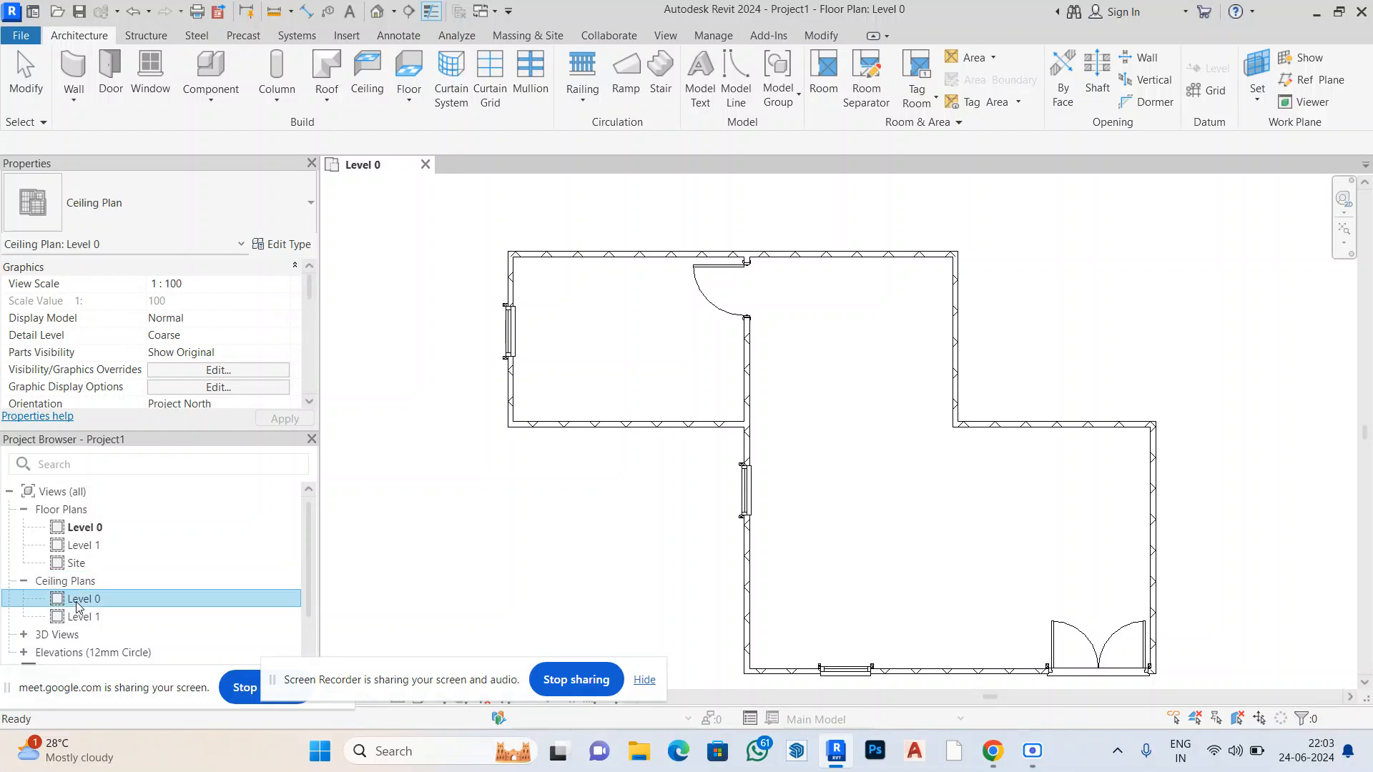
pyautogui.doubleClick(79, 604)
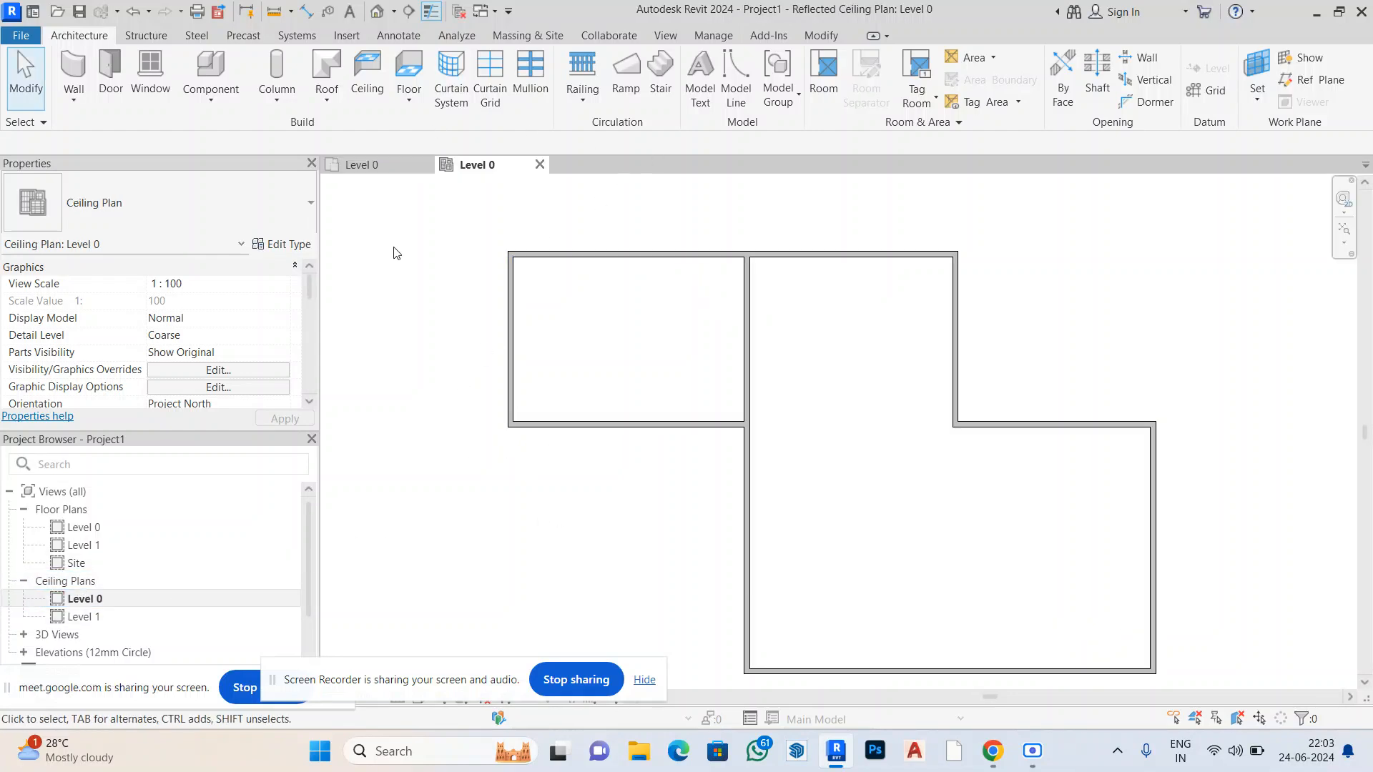
pyautogui.click(369, 74)
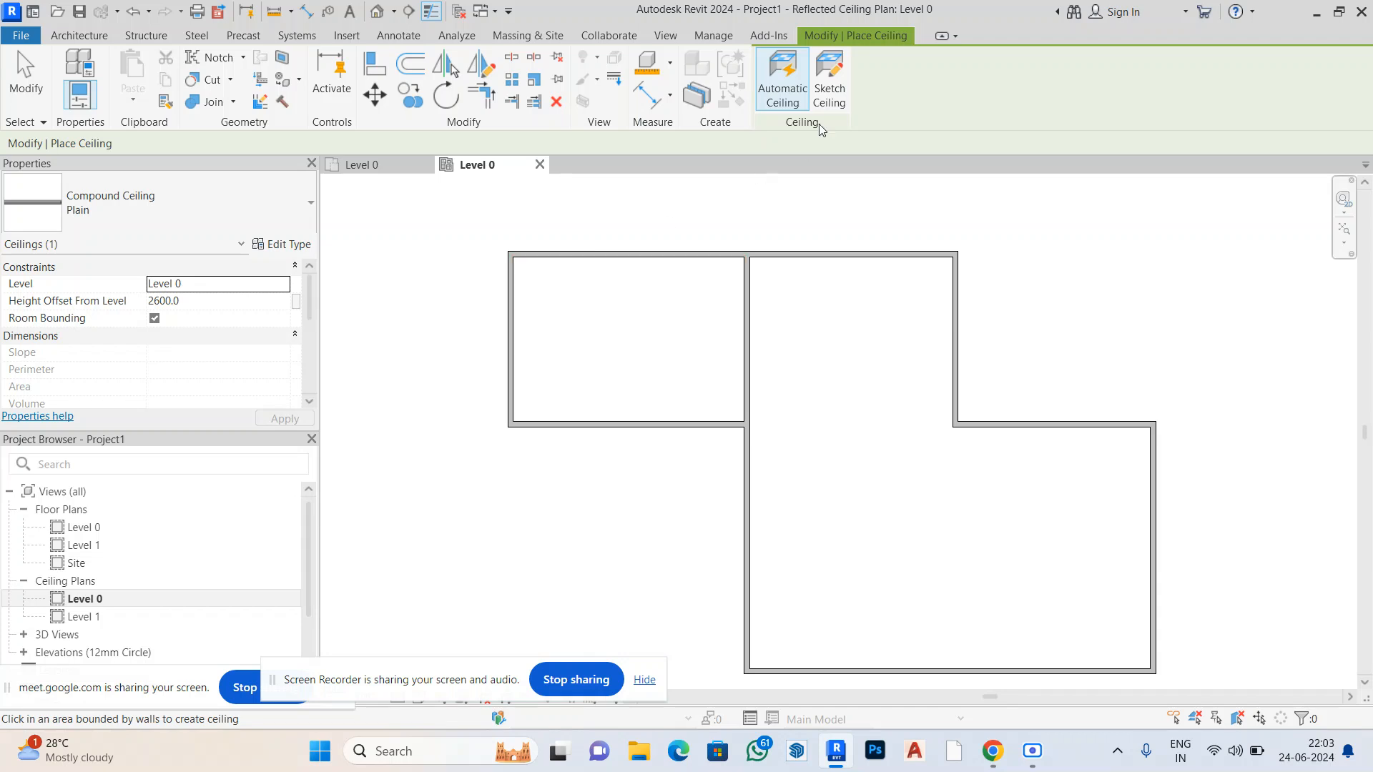
pyautogui.click(832, 96)
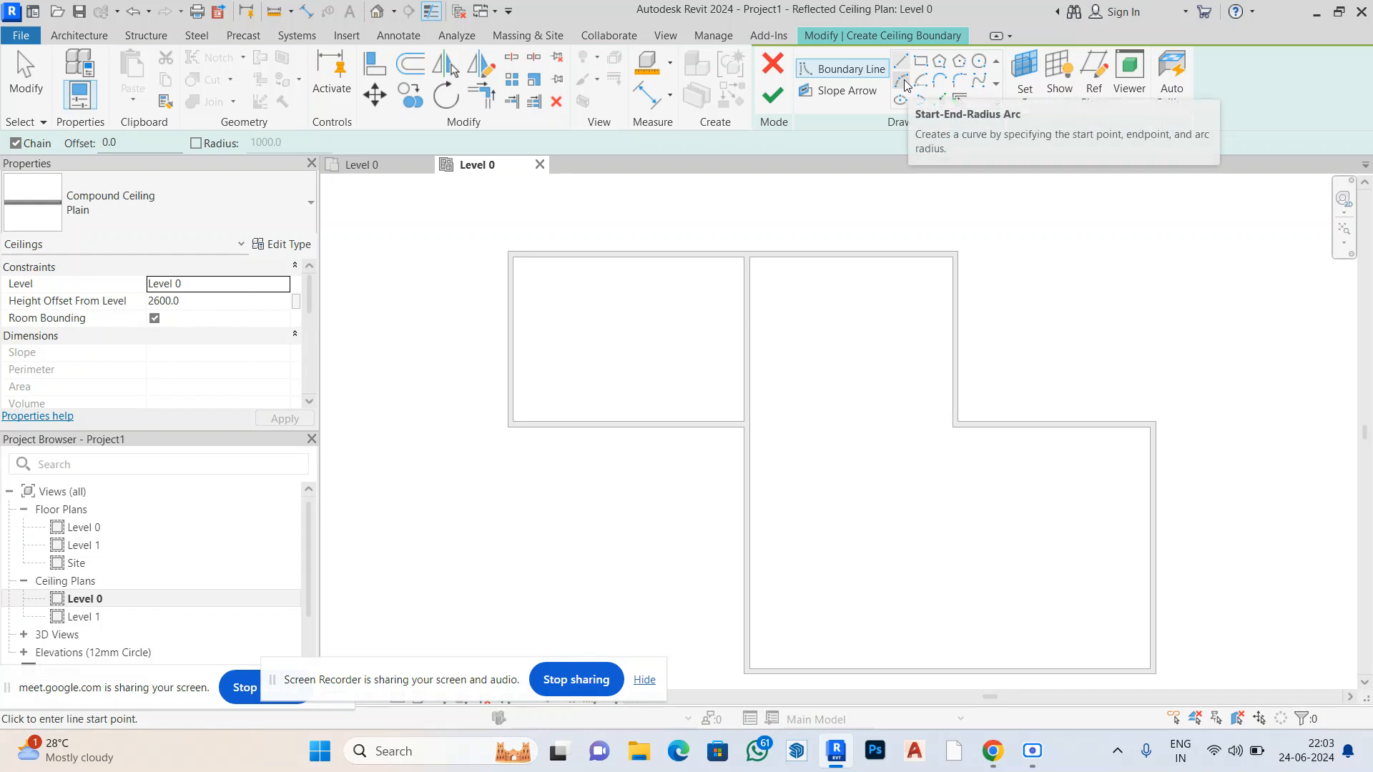
pyautogui.click(375, 12)
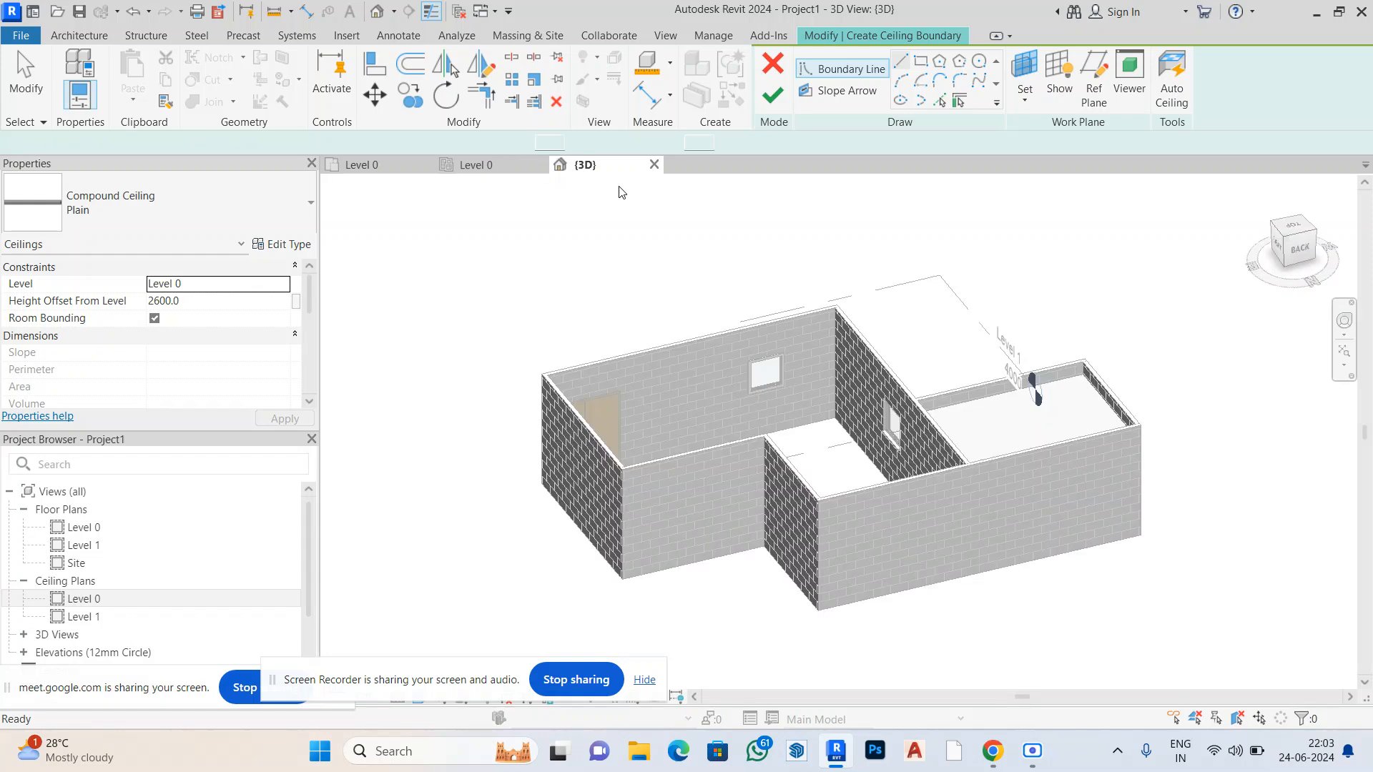
pyautogui.click(772, 94)
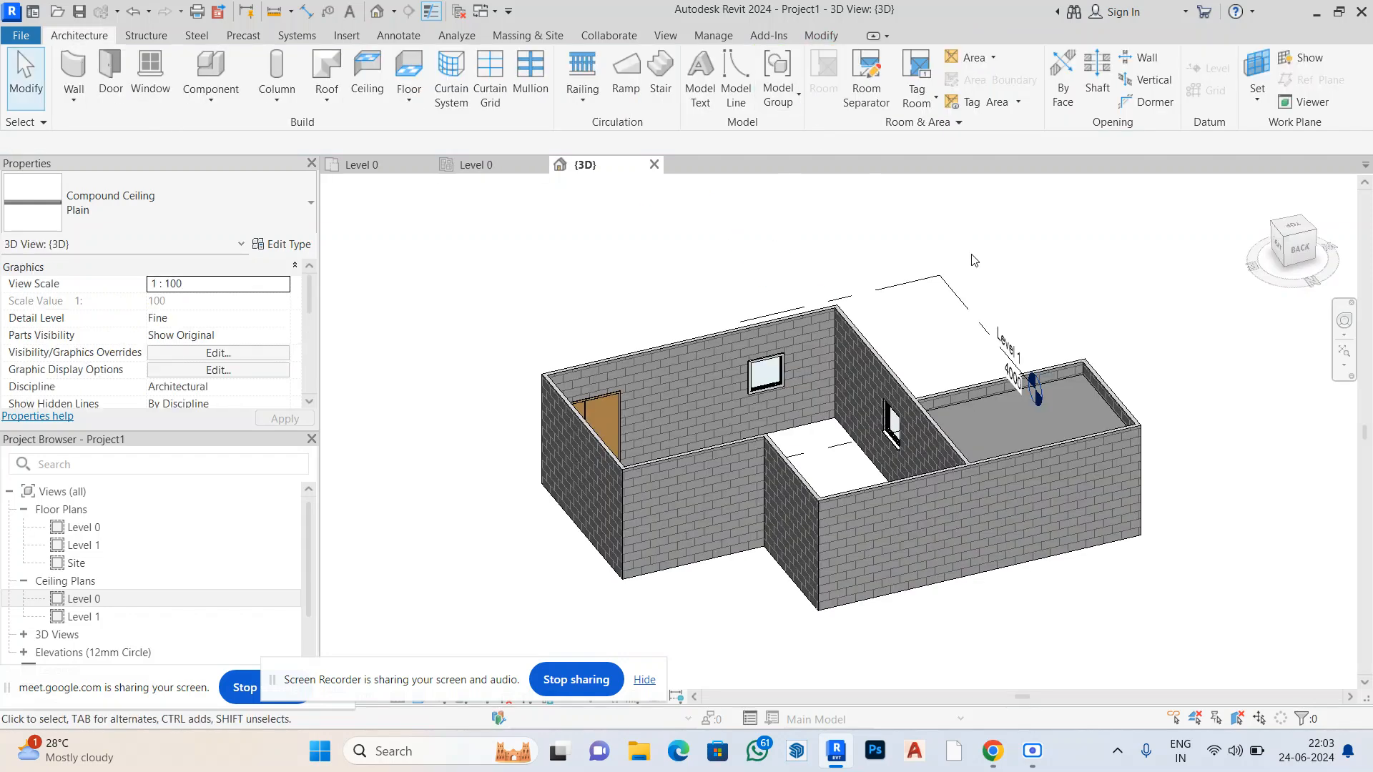
pyautogui.click(984, 405)
pyautogui.press('Escape')
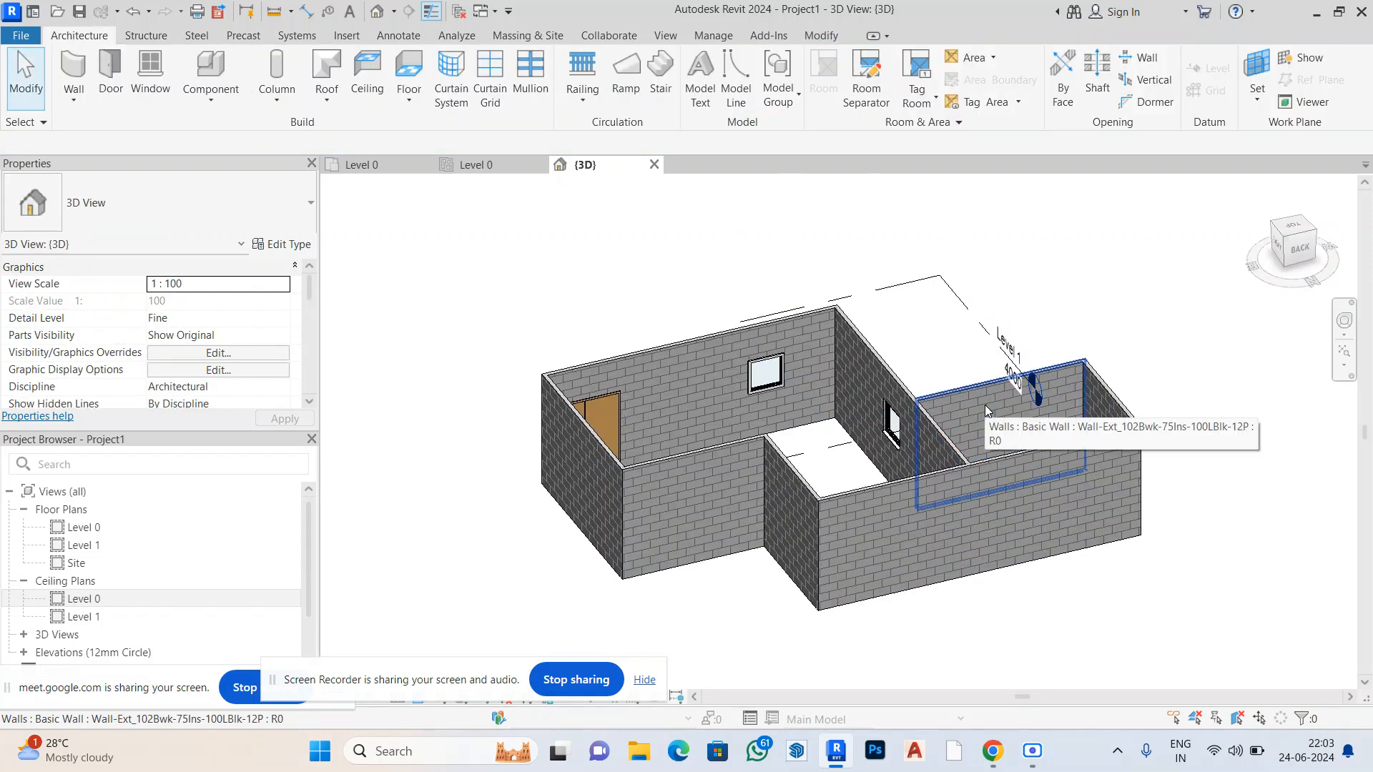
# Open the Level 0 ceiling plan and start a sketched ceiling boundary with the Plain compound ceiling type
pyautogui.doubleClick(106, 602)
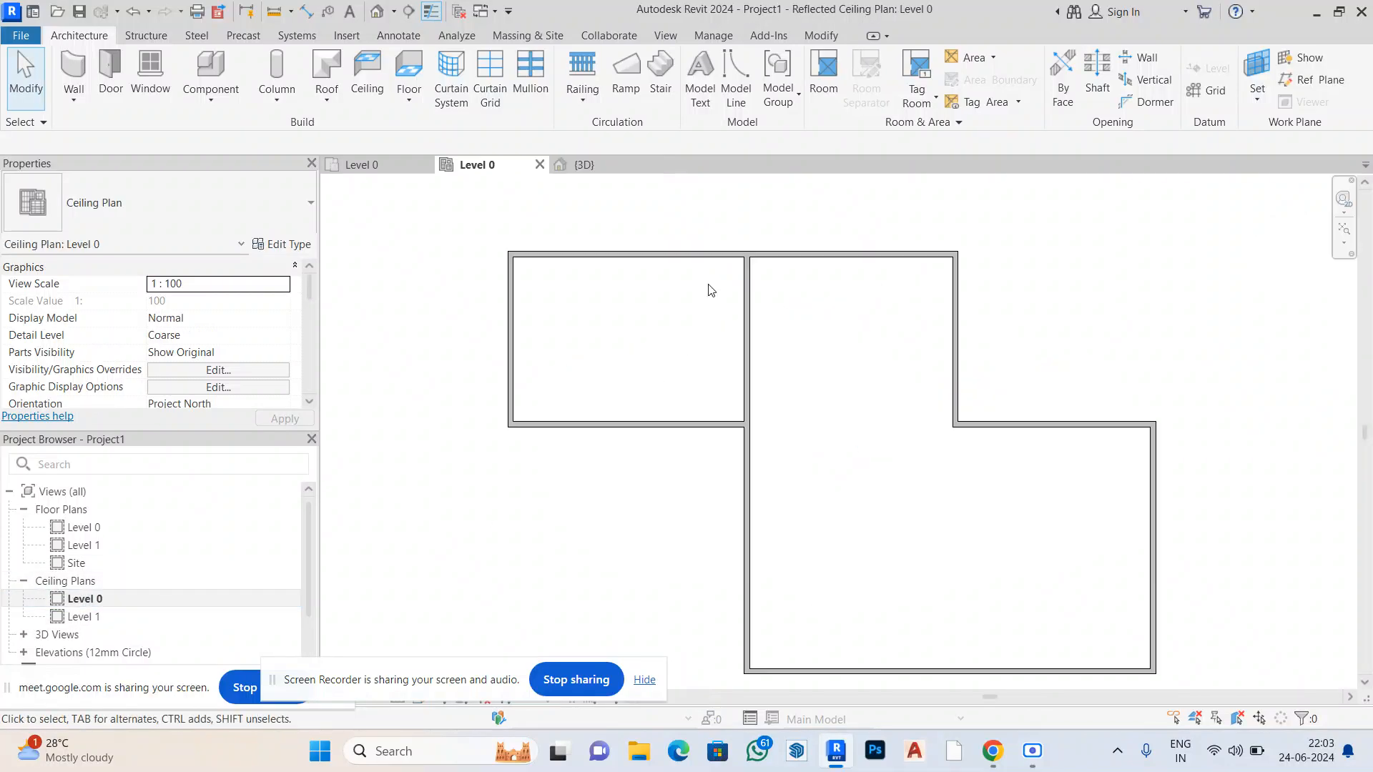
pyautogui.click(367, 75)
pyautogui.click(830, 79)
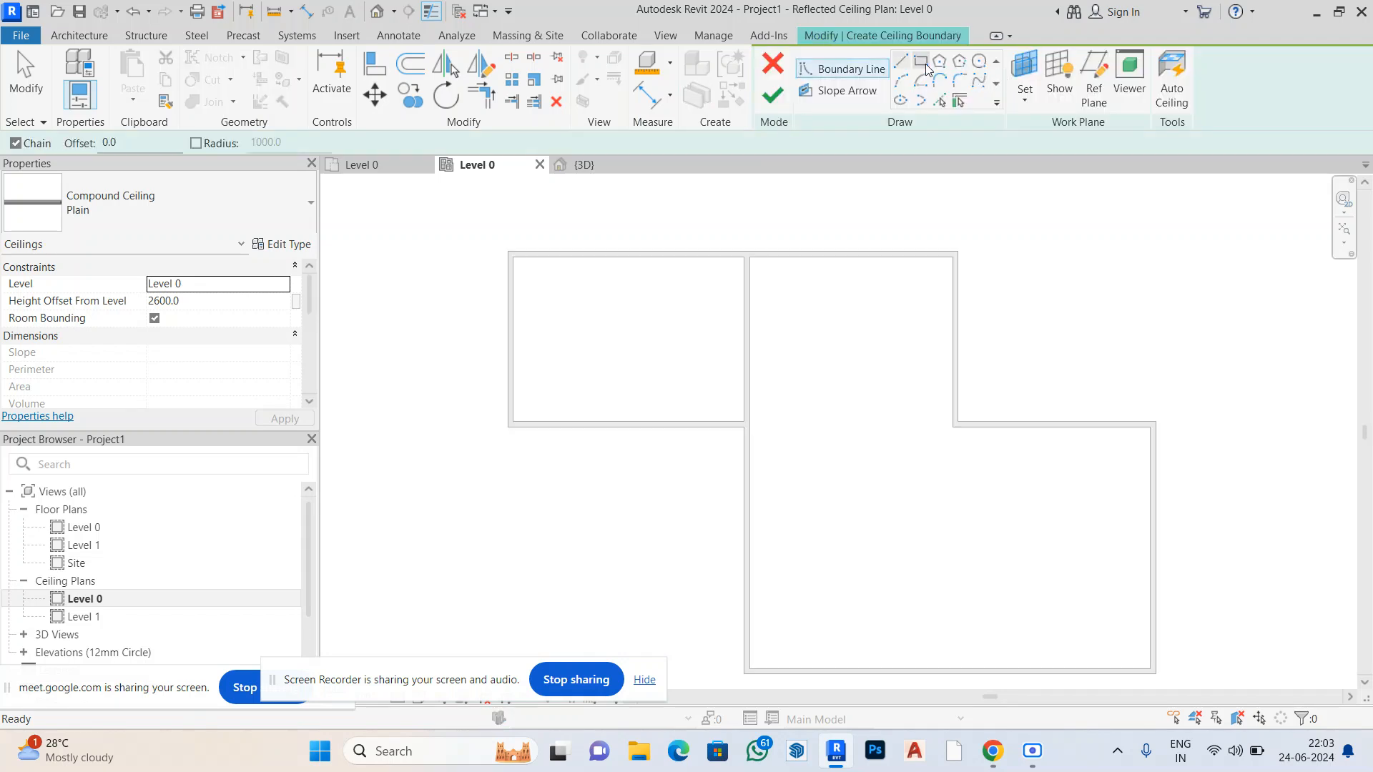
# Sketch an S-shaped boundary of two connected arcs in the upper-left room, the second with a radius of about 1239 mm
pyautogui.click(900, 81)
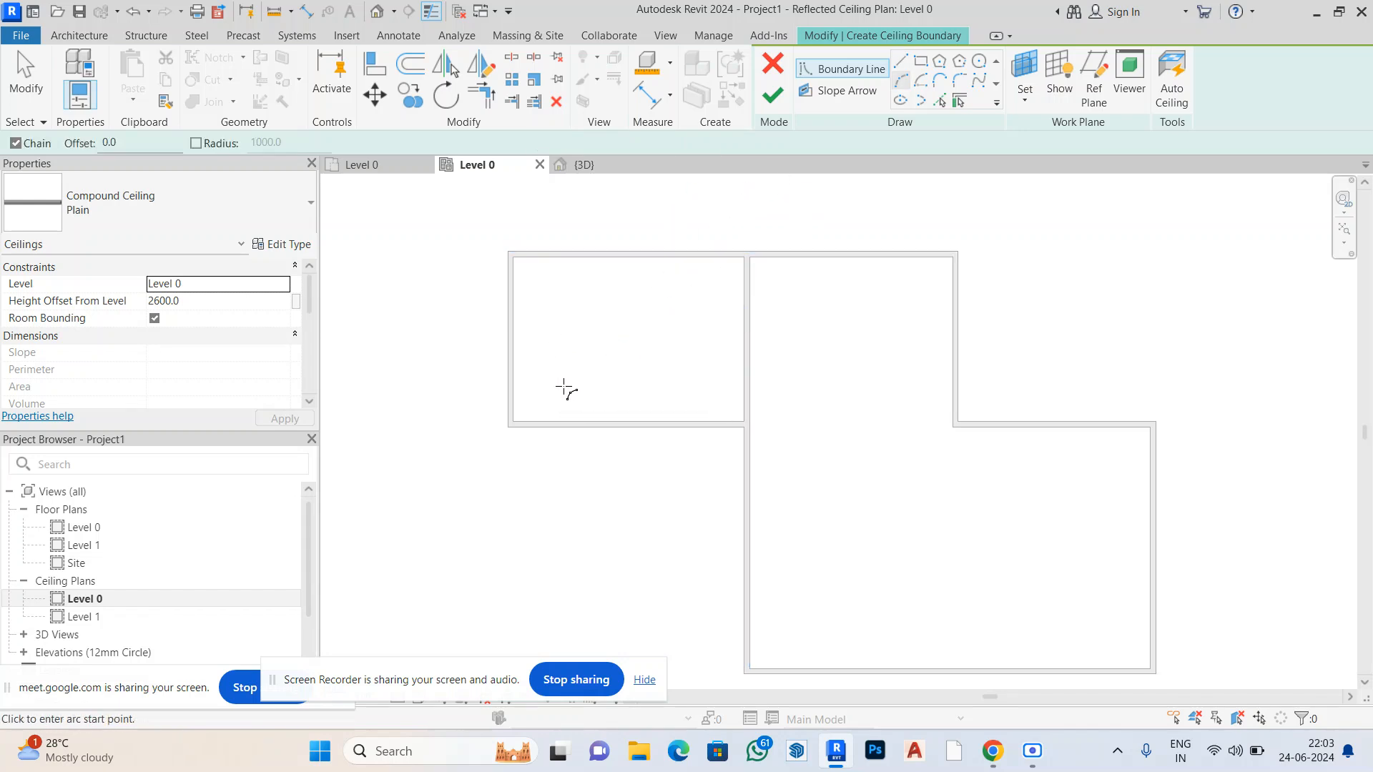
pyautogui.click(565, 388)
pyautogui.scroll(1, 610, 383)
pyautogui.click(619, 333)
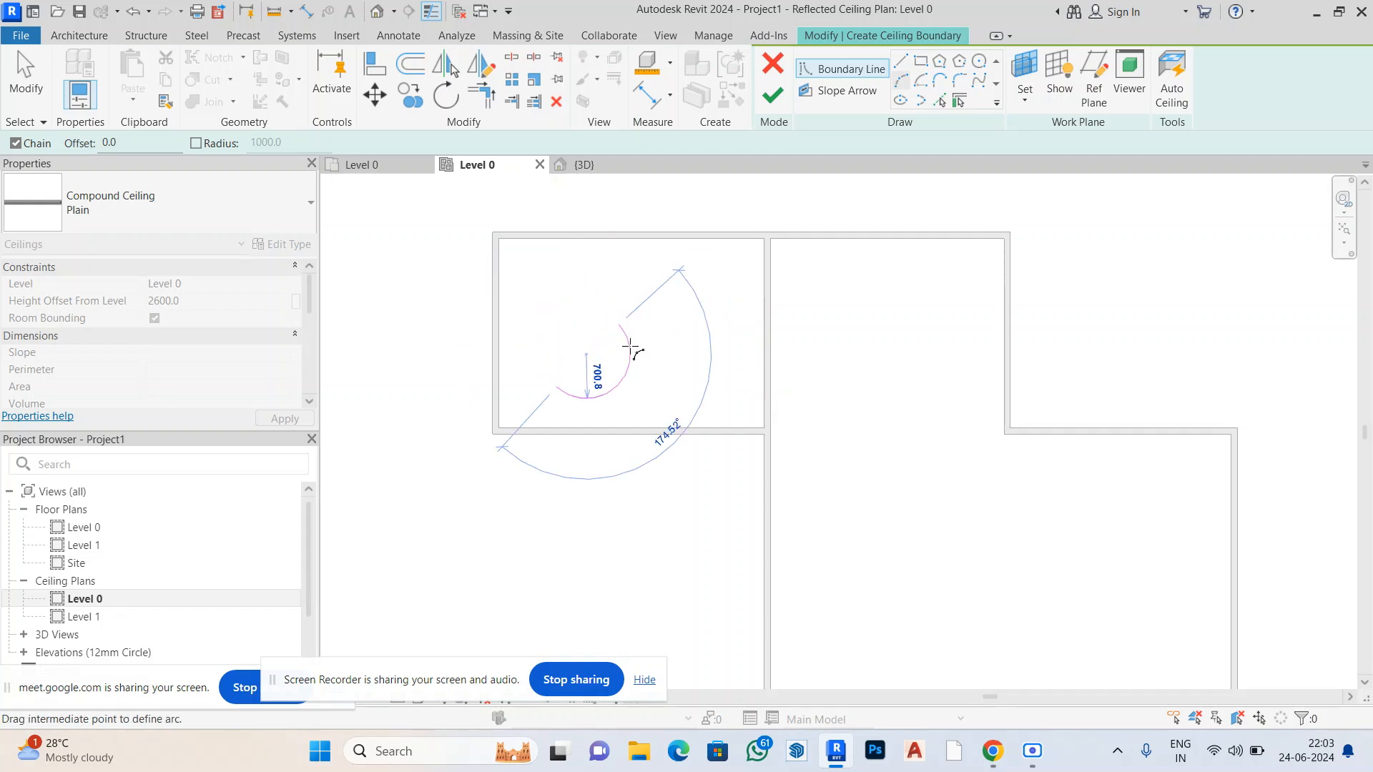
pyautogui.click(604, 350)
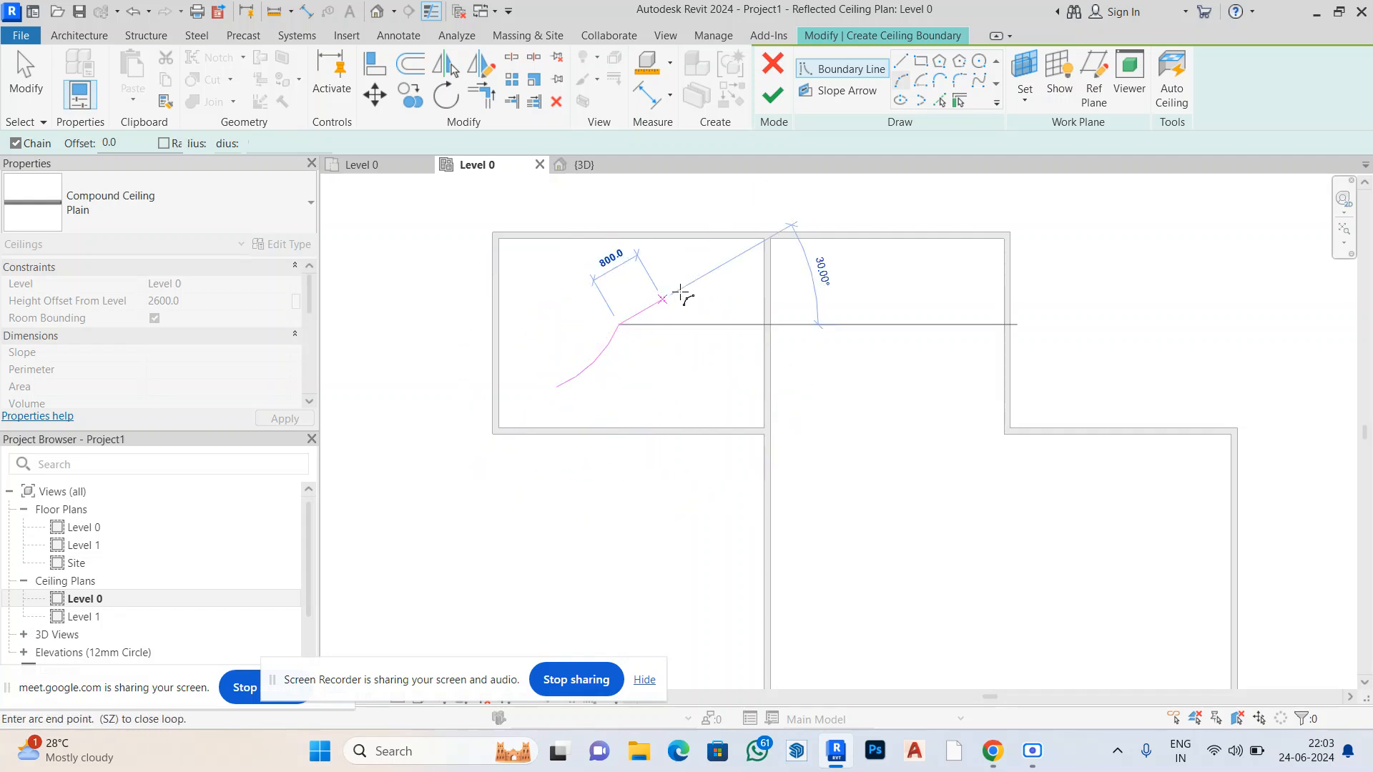
pyautogui.click(707, 269)
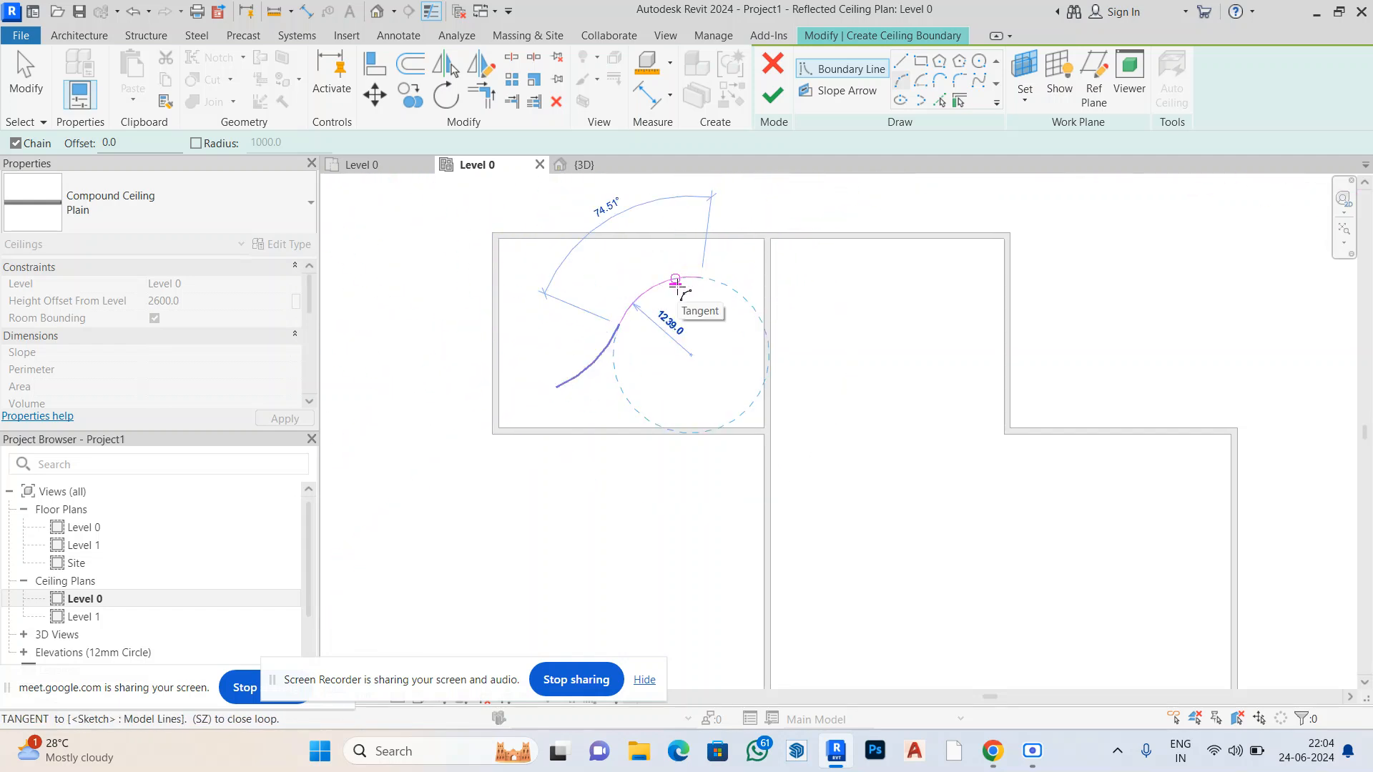
pyautogui.click(676, 282)
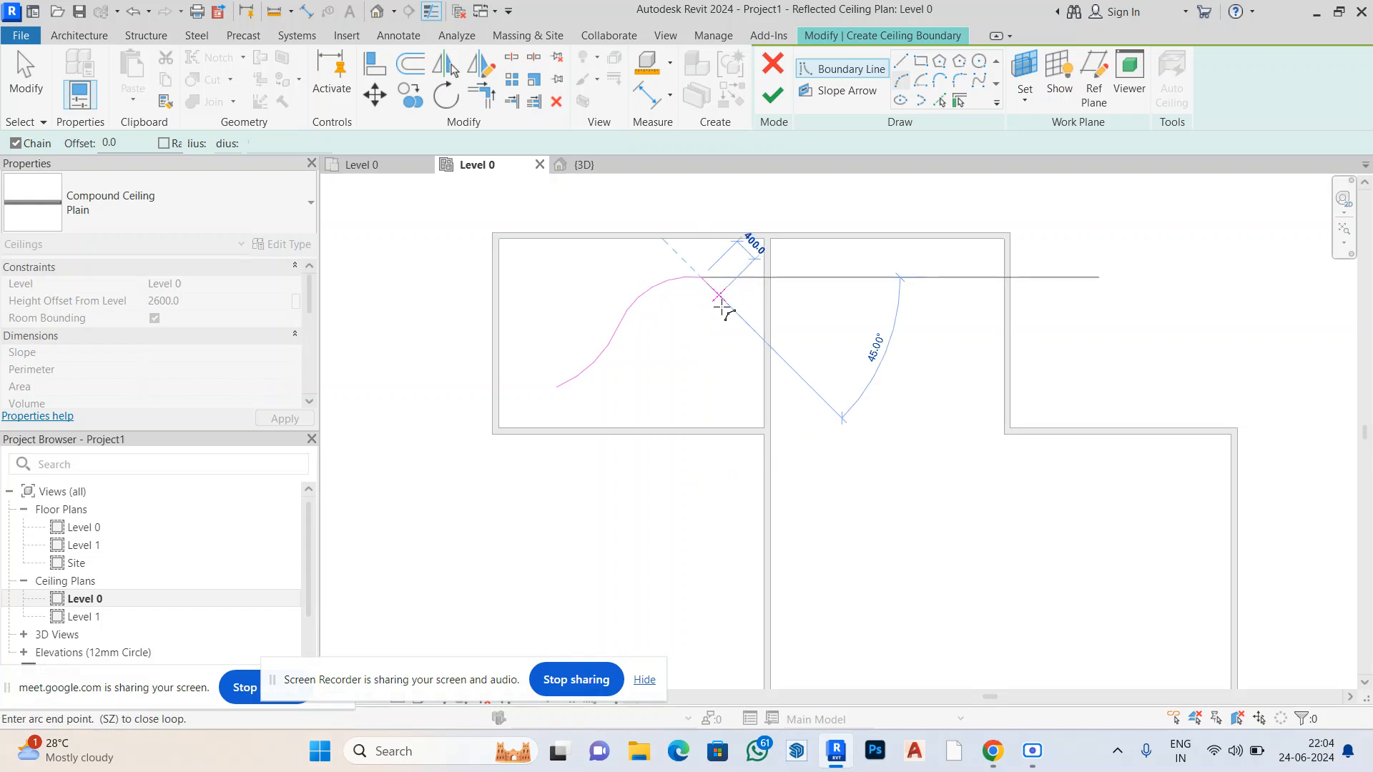
# Draw a 200 mm vertical boundary line down from the free end of the upper arc
pyautogui.scroll(2, 725, 296)
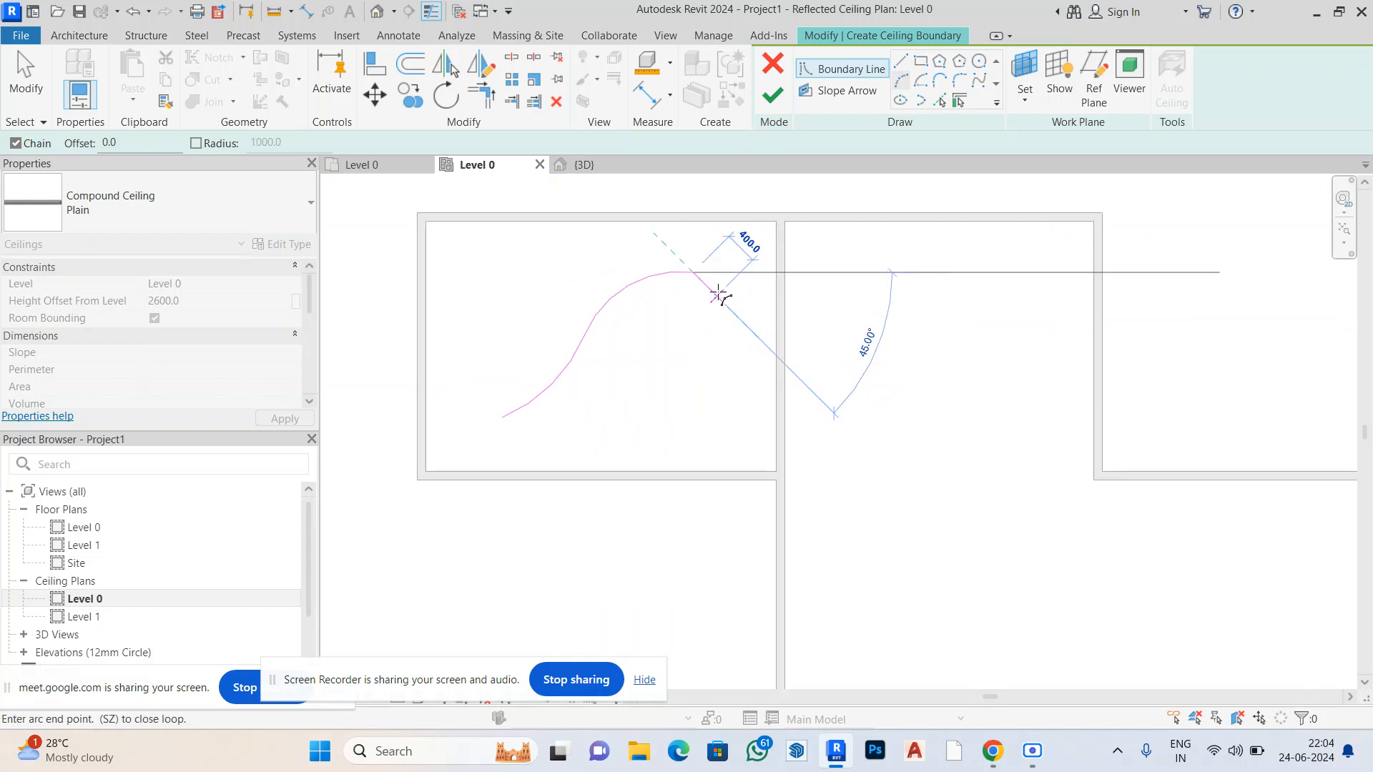
pyautogui.click(901, 61)
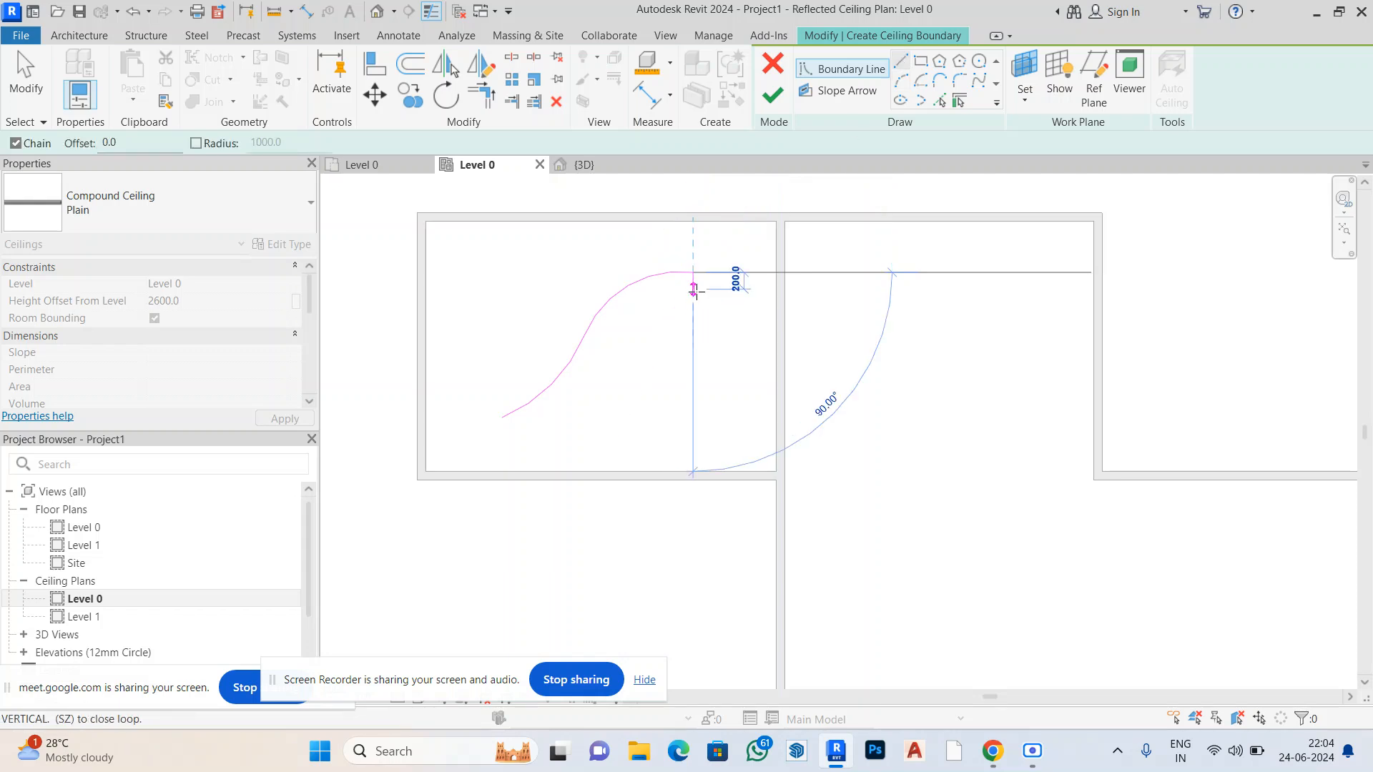
pyautogui.click(693, 290)
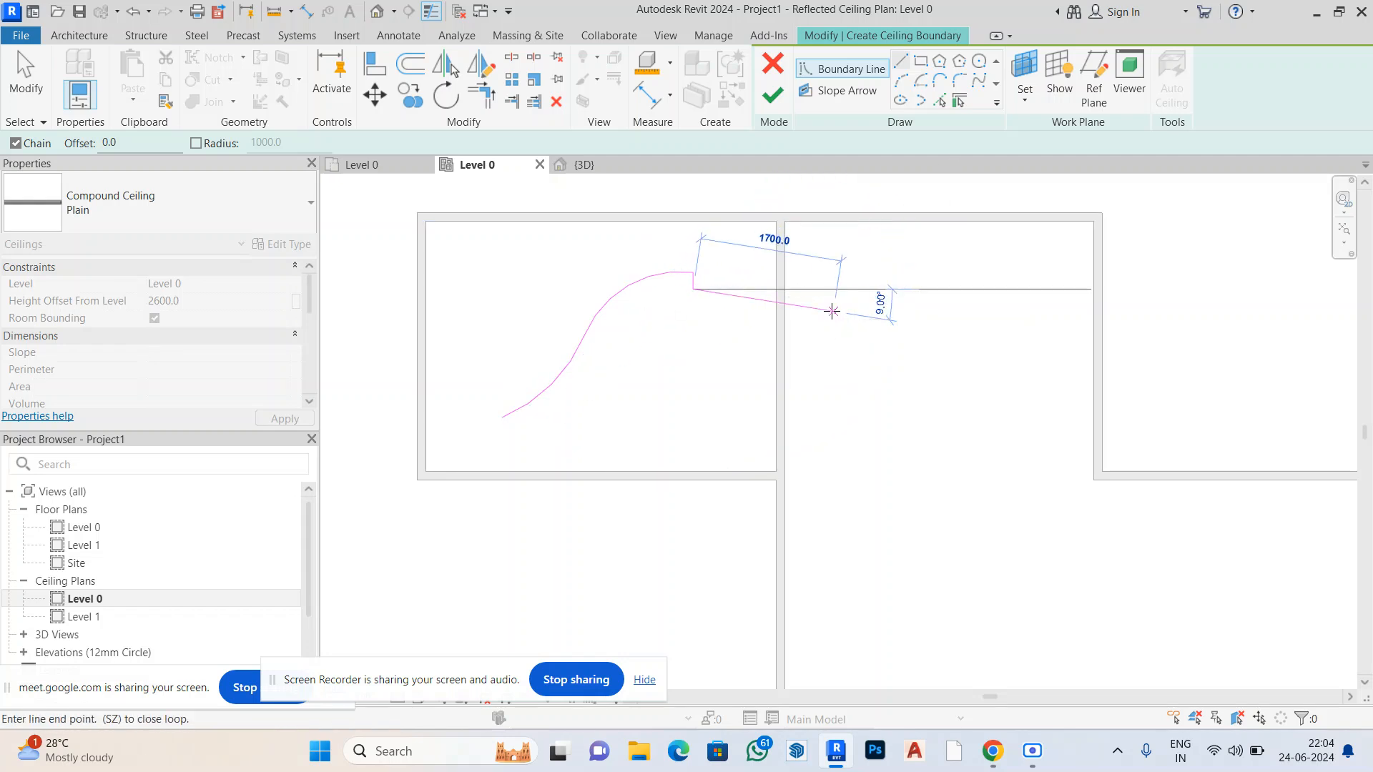
pyautogui.press('Escape')
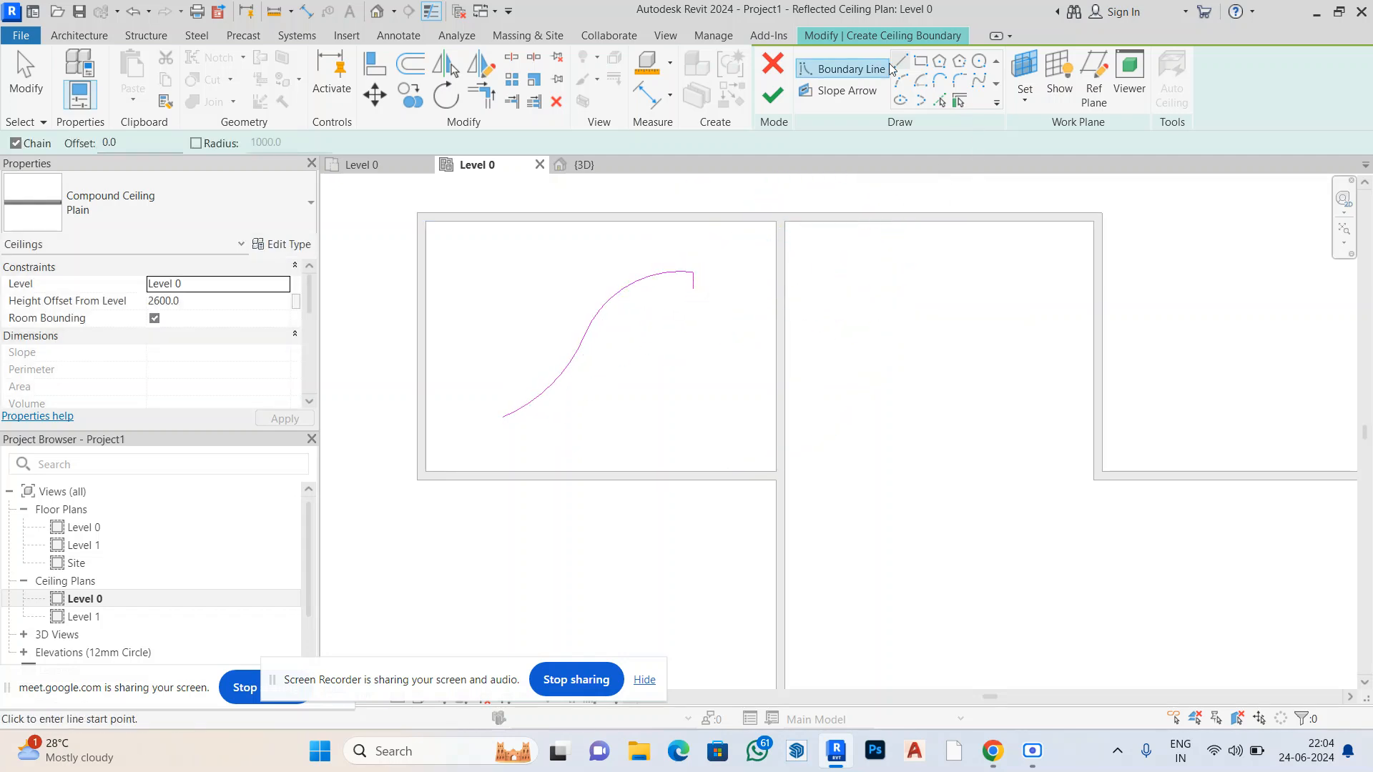
# Delete the short vertical line at the end of the upper arc
pyautogui.click(941, 102)
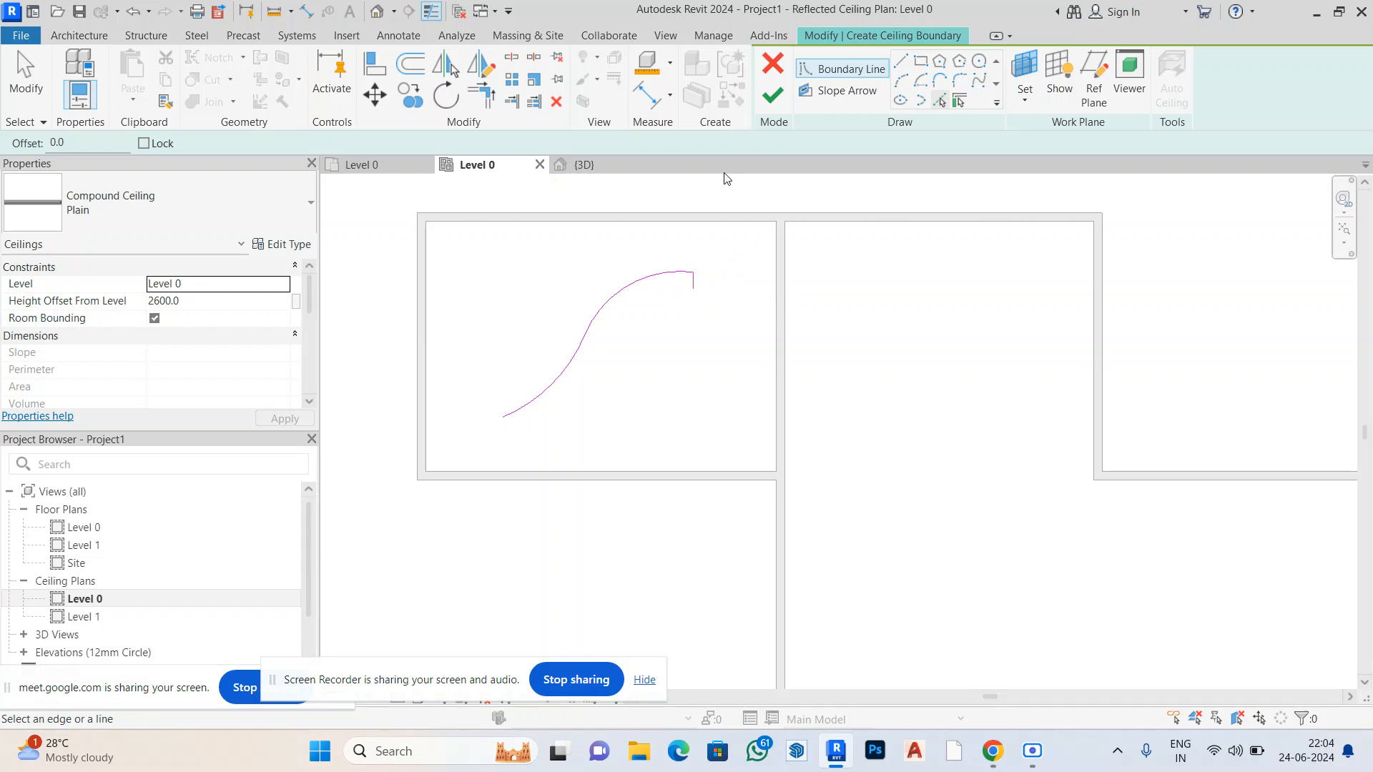
pyautogui.scroll(2, 688, 309)
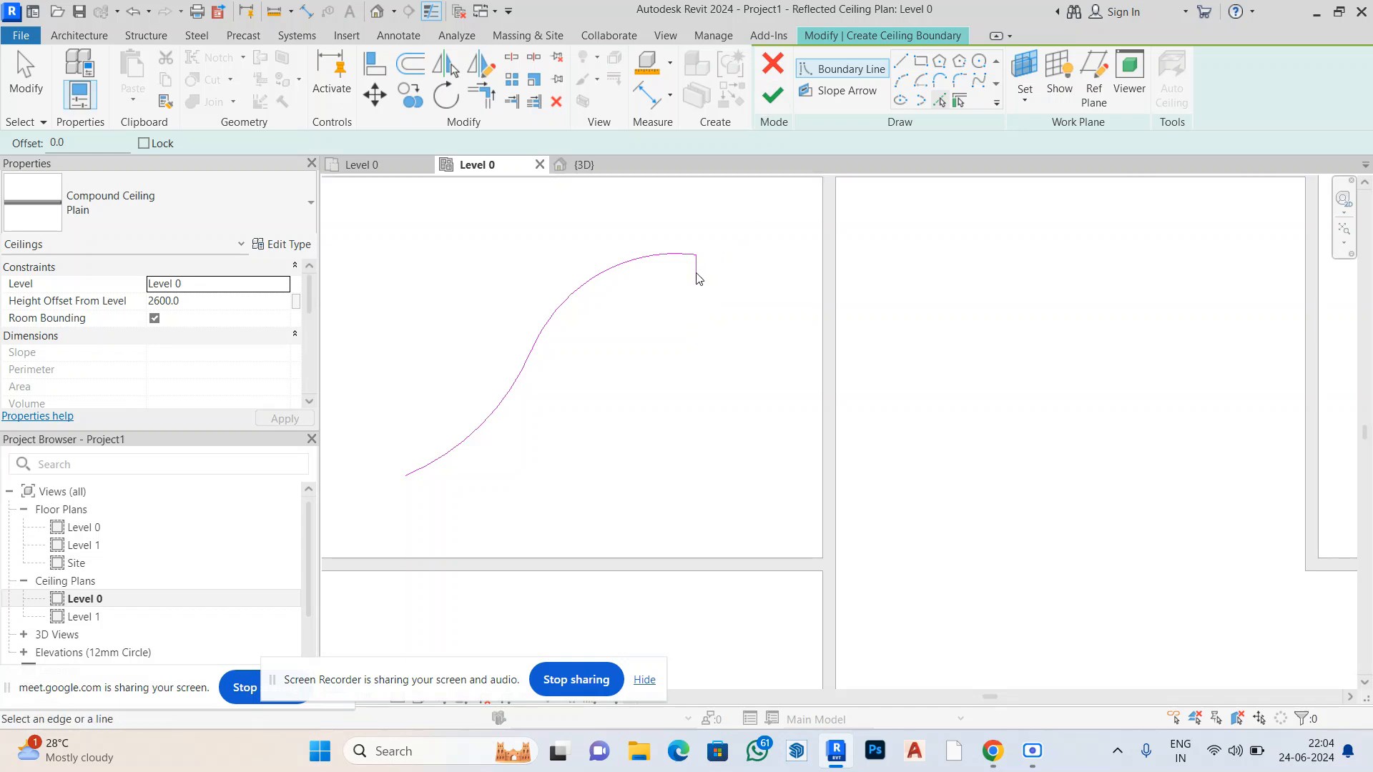
pyautogui.press('Escape')
pyautogui.click(697, 274)
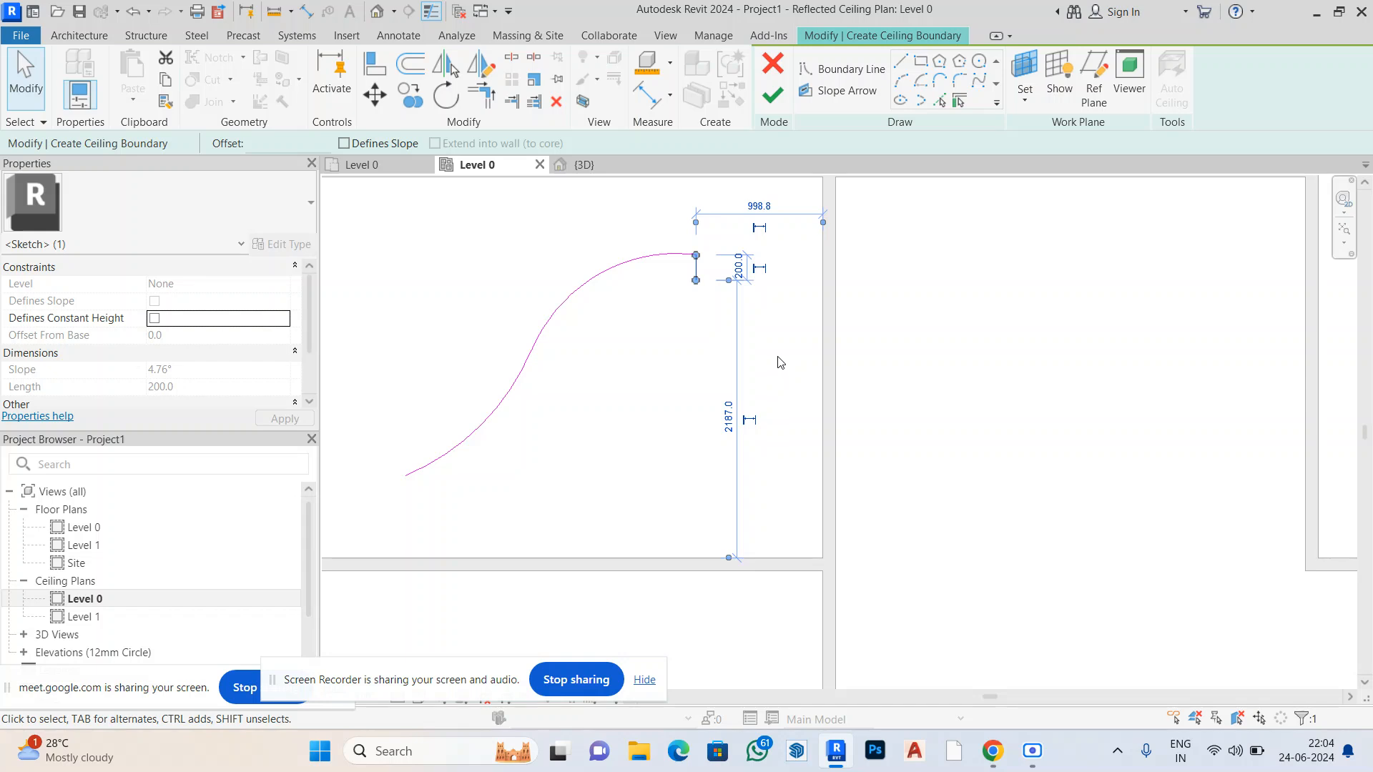
pyautogui.press('Delete')
# Try to copy the two arcs from the point where they meet, and delete both from the ceiling sketch
pyautogui.click(628, 261)
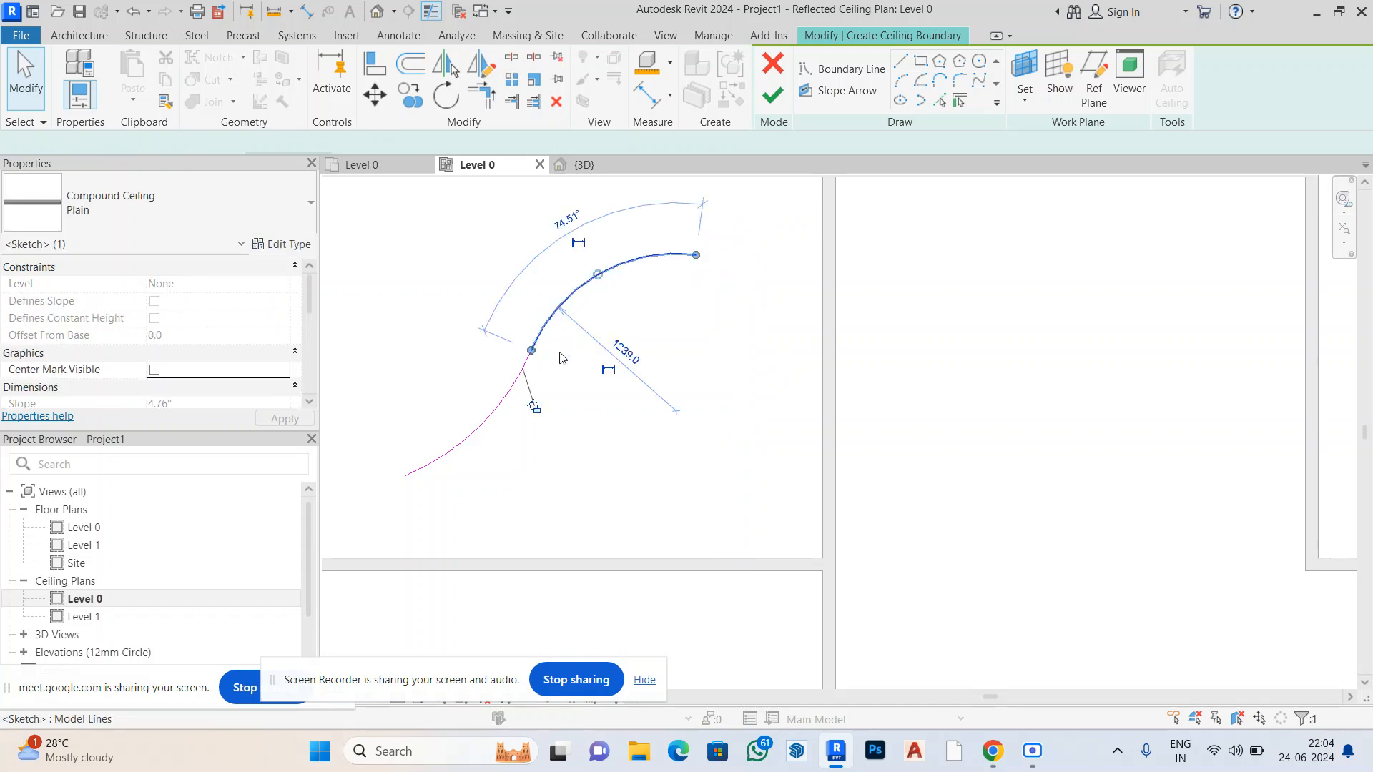
pyautogui.keyDown('ctrl'); pyautogui.click(504, 413); pyautogui.keyUp('ctrl')
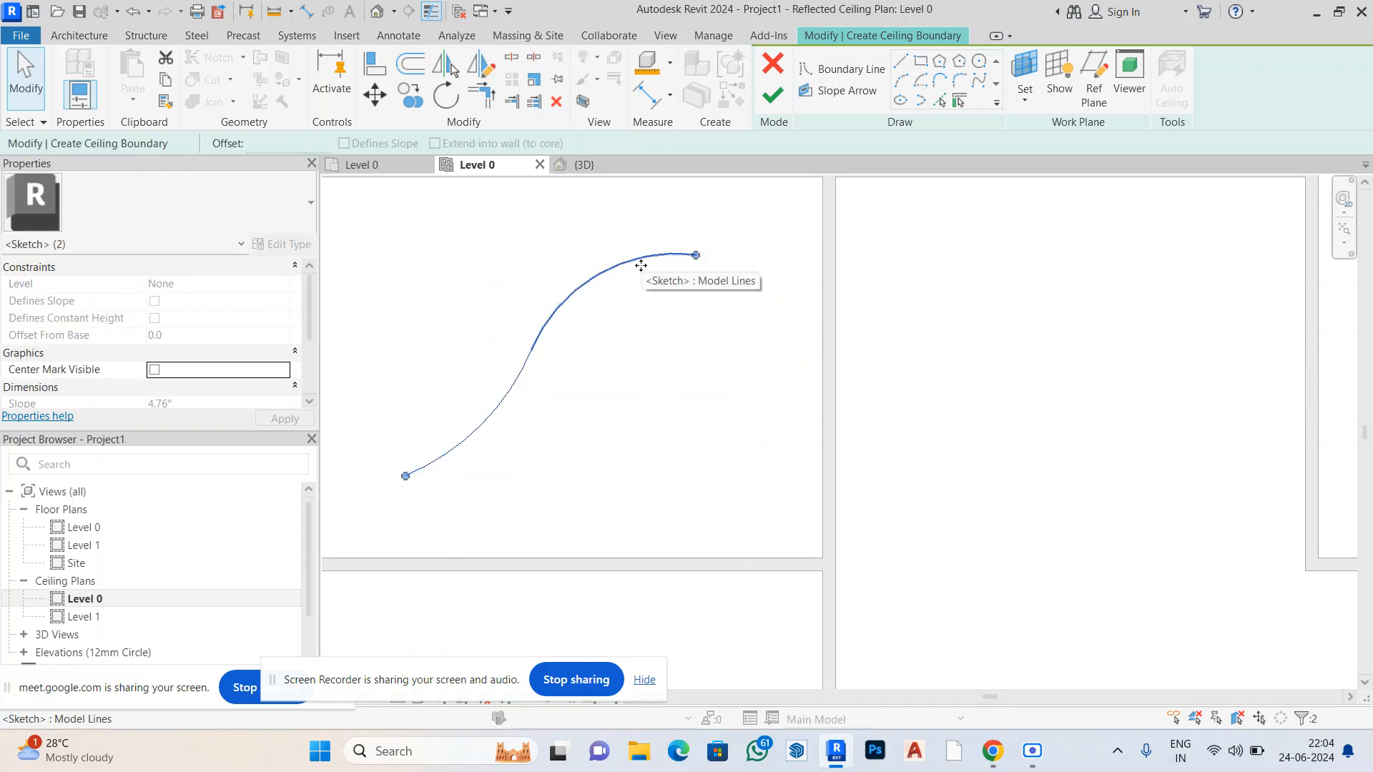
pyautogui.press('c')
pyautogui.press('o')
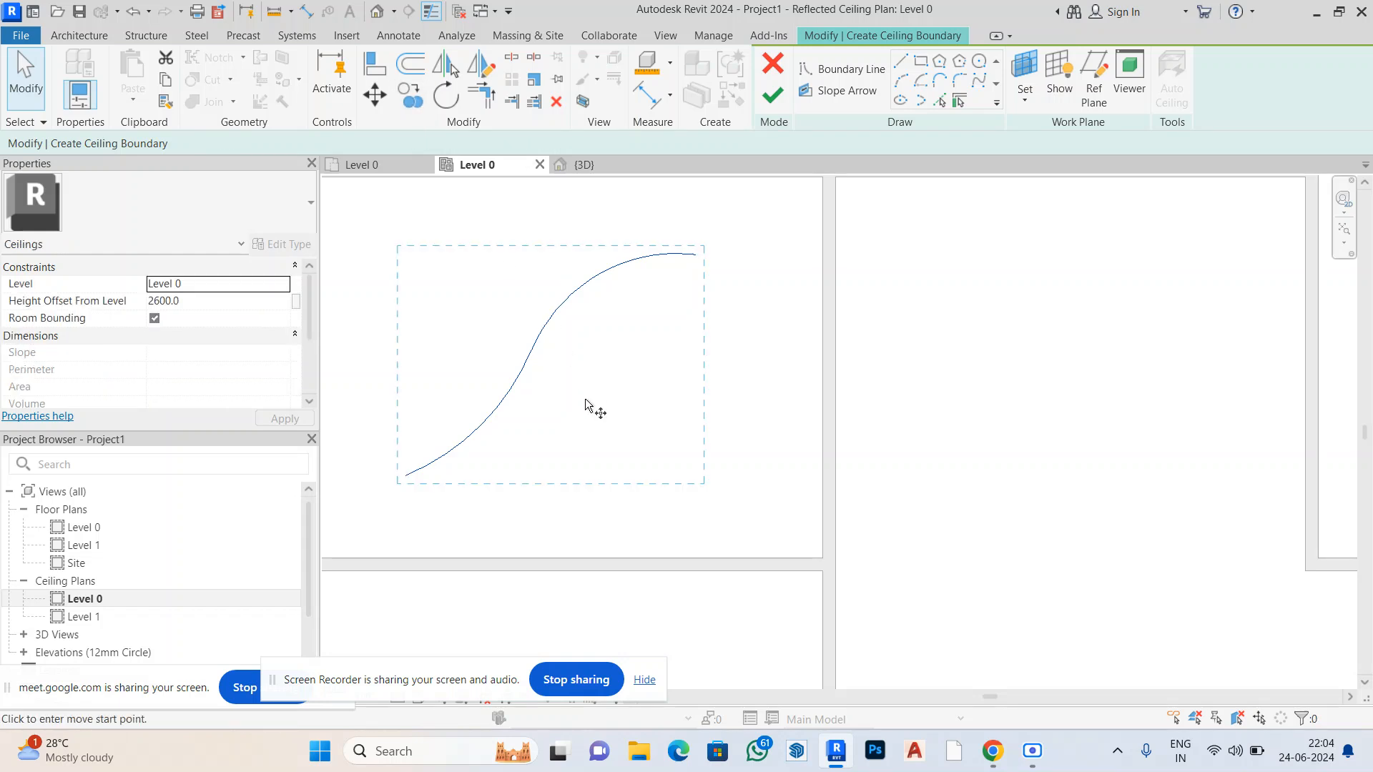
pyautogui.click(532, 350)
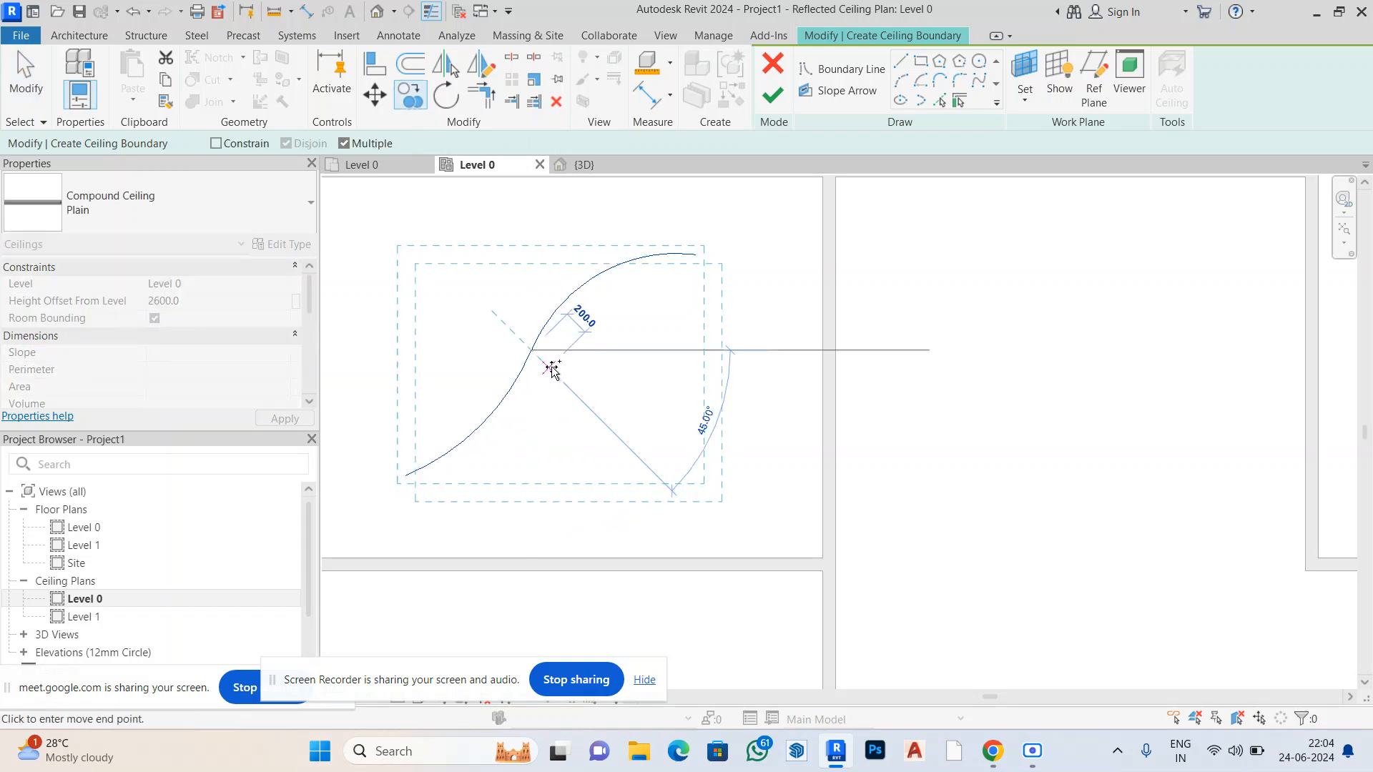
pyautogui.scroll(2, 570, 370)
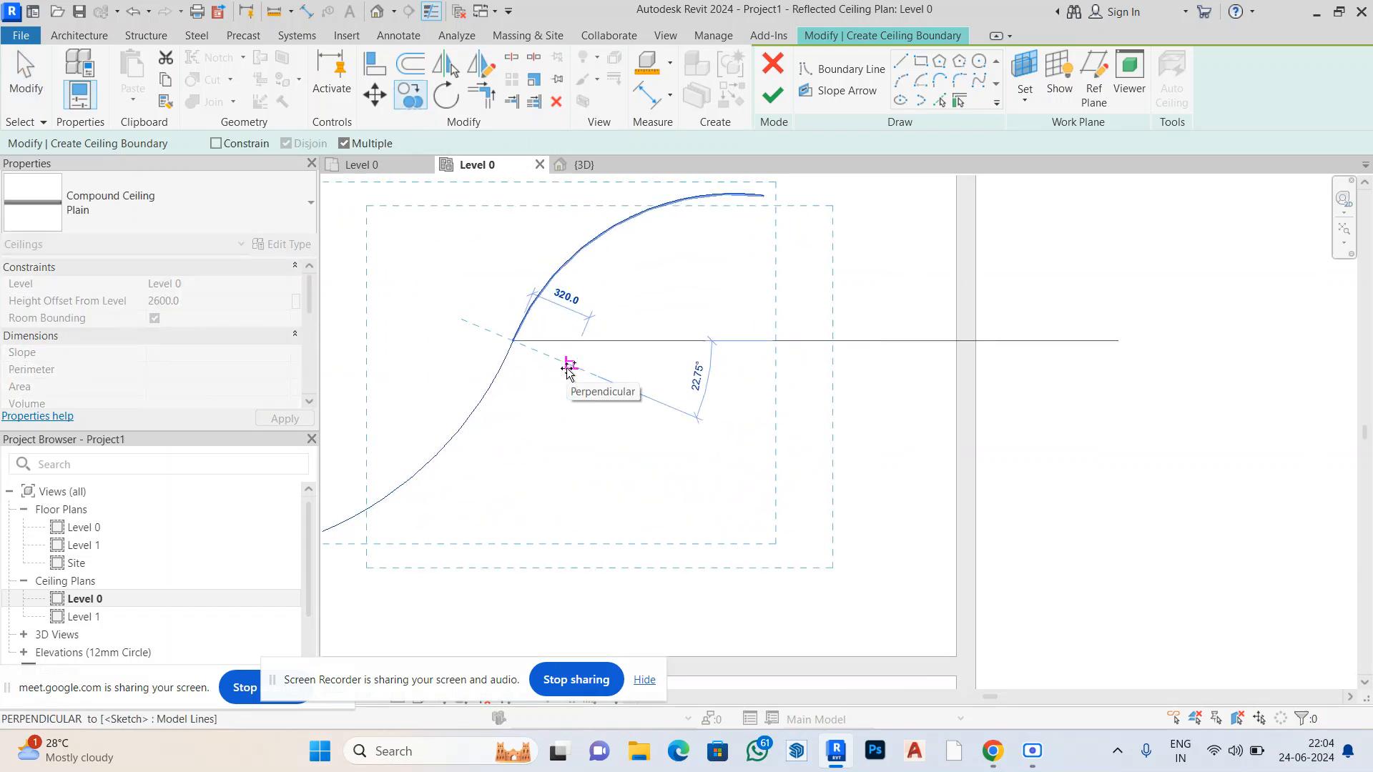
pyautogui.press('Escape')
pyautogui.scroll(-3, 622, 319)
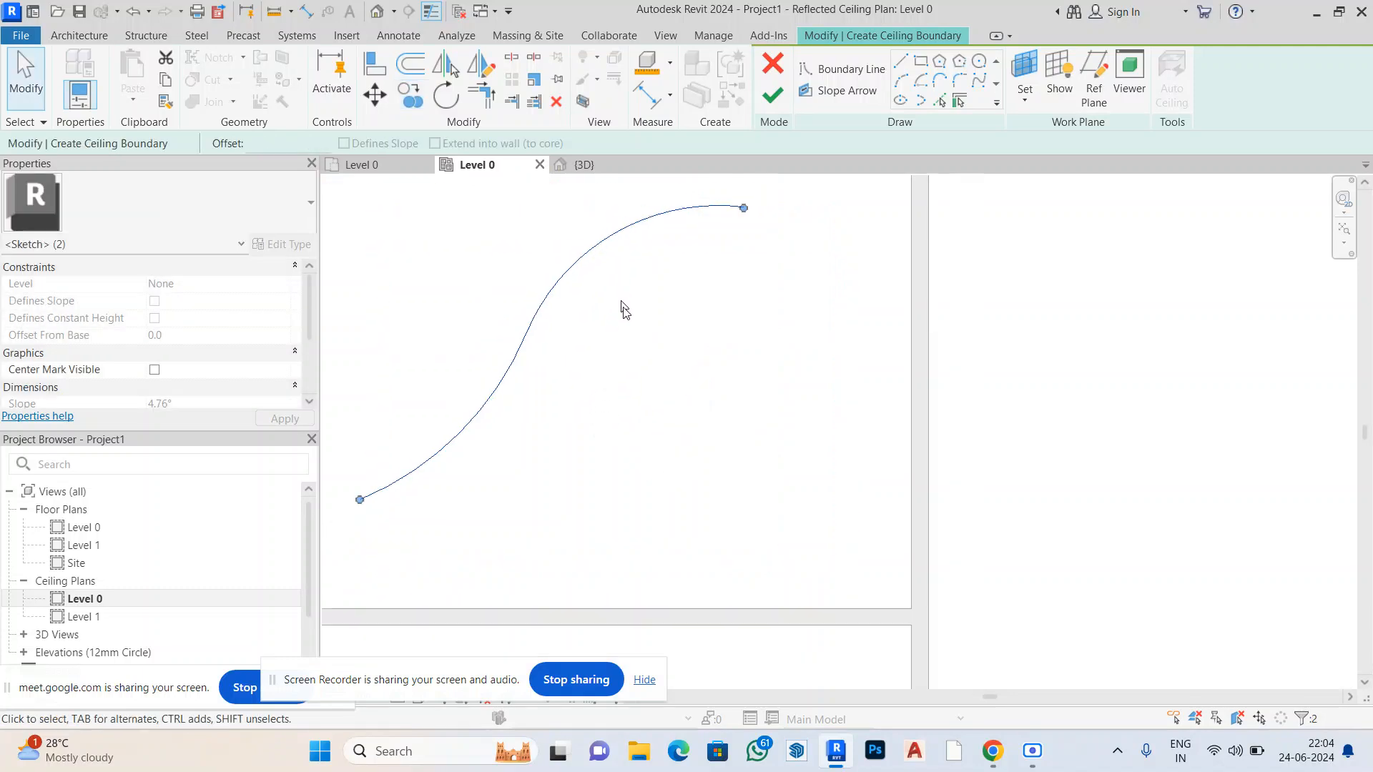
pyautogui.press('Delete')
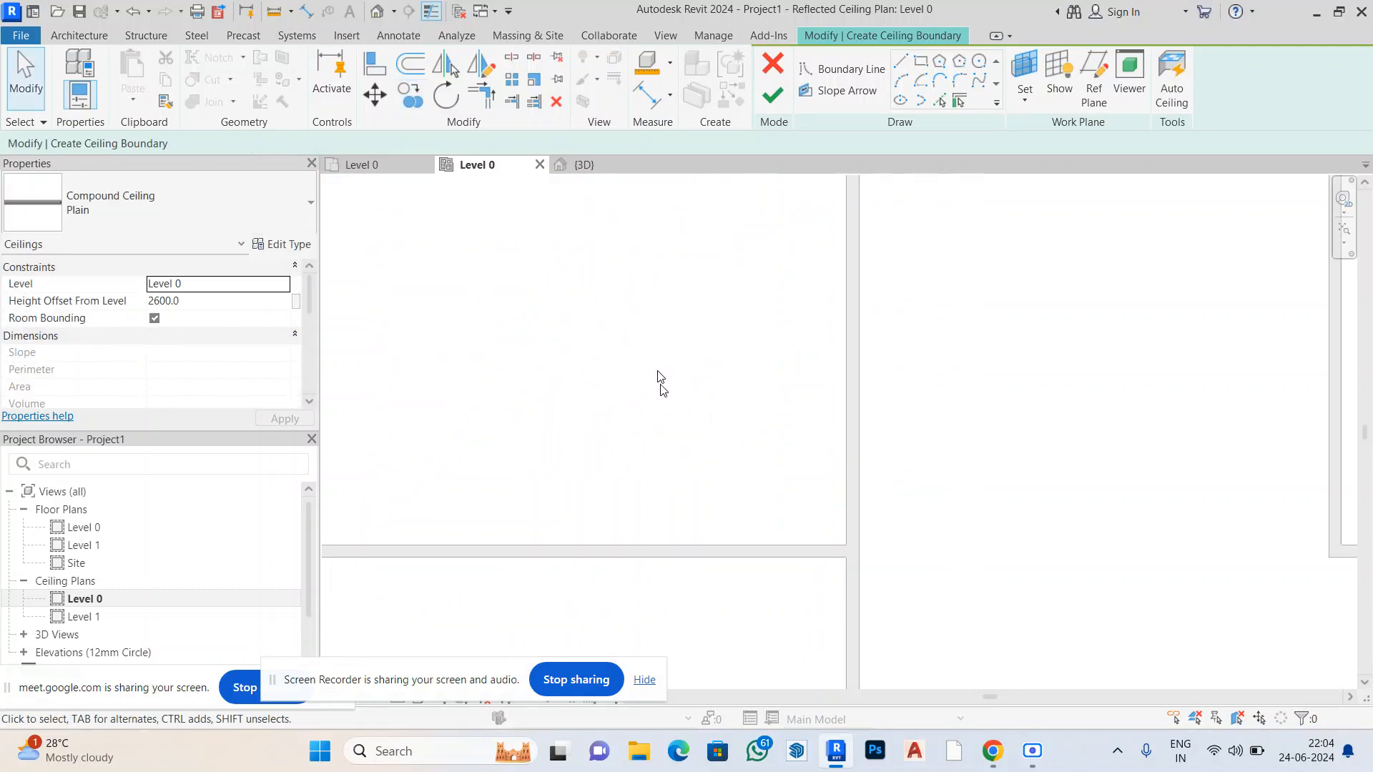
# Sketch a rectangular boundary of about 3000 by 2200 mm inside the upper-left room
pyautogui.scroll(-3, 658, 429)
pyautogui.scroll(1, 646, 419)
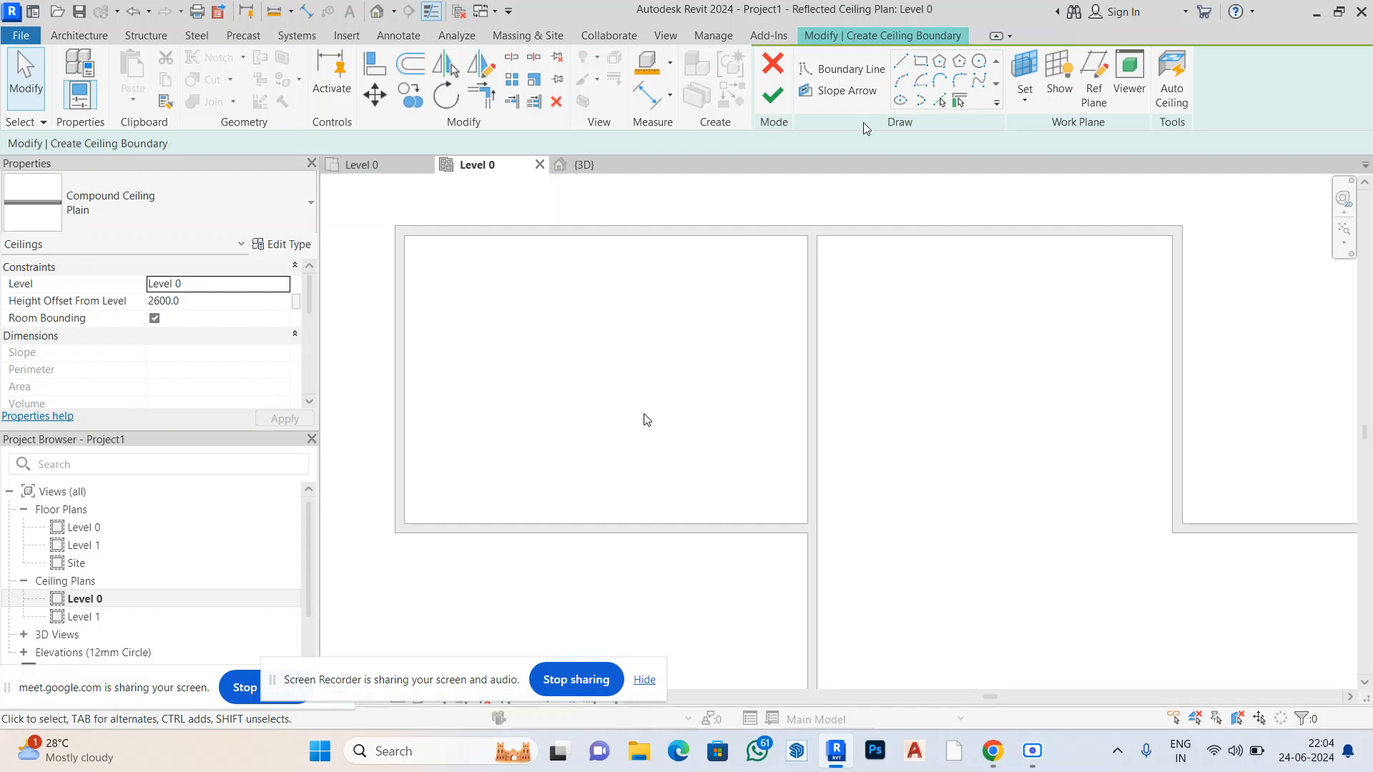
pyautogui.click(920, 61)
pyautogui.click(462, 479)
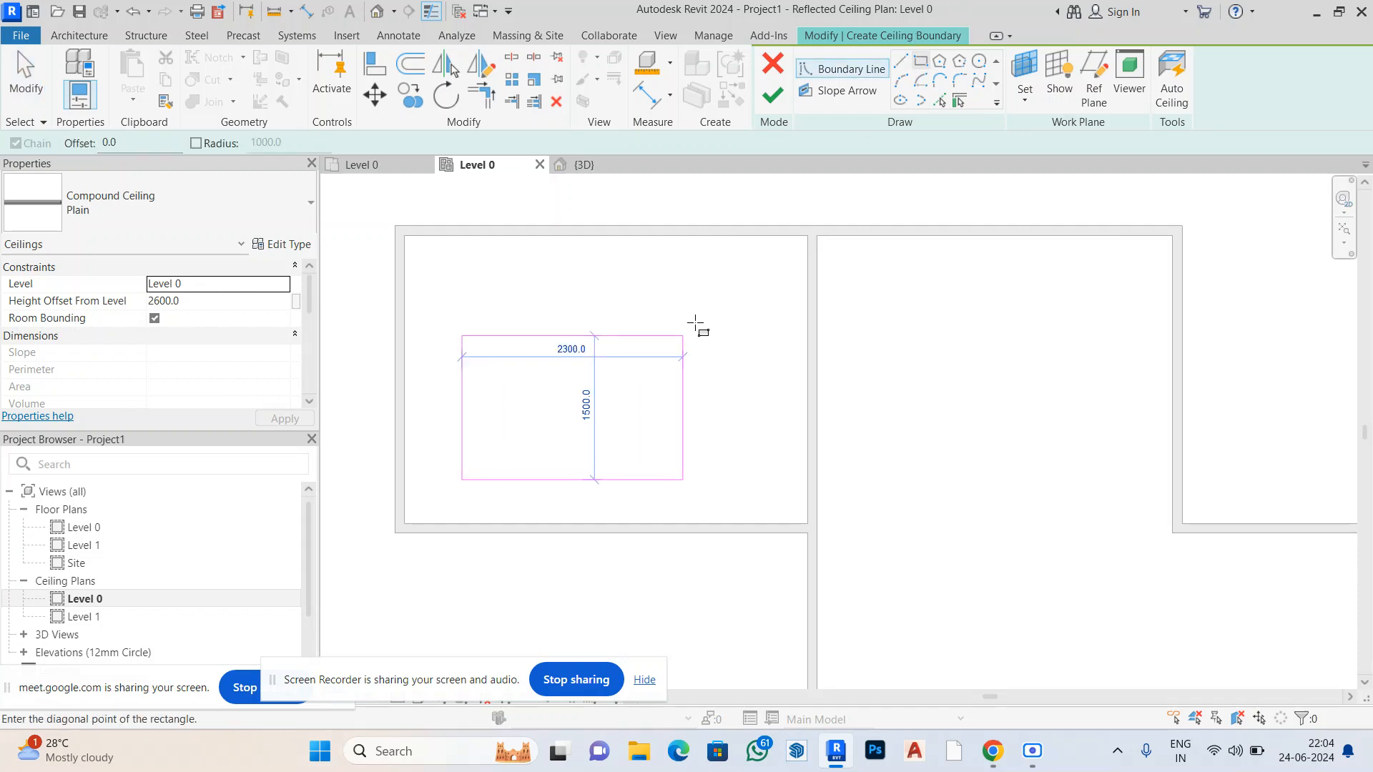
pyautogui.click(749, 269)
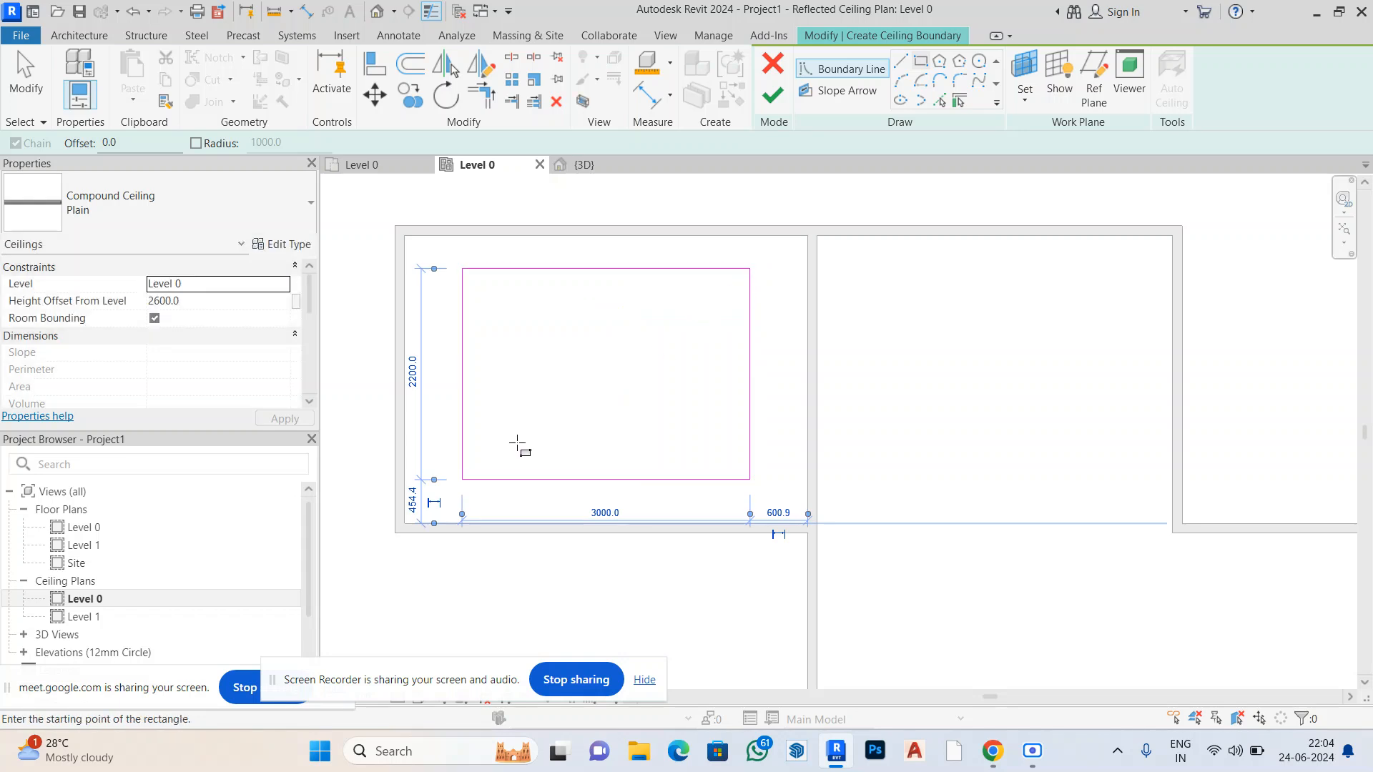
# Sketch a 4200 by 3000 mm outer rectangle along the room's inner wall faces and finish the ceiling
pyautogui.scroll(1, 517, 444)
pyautogui.scroll(1, 513, 442)
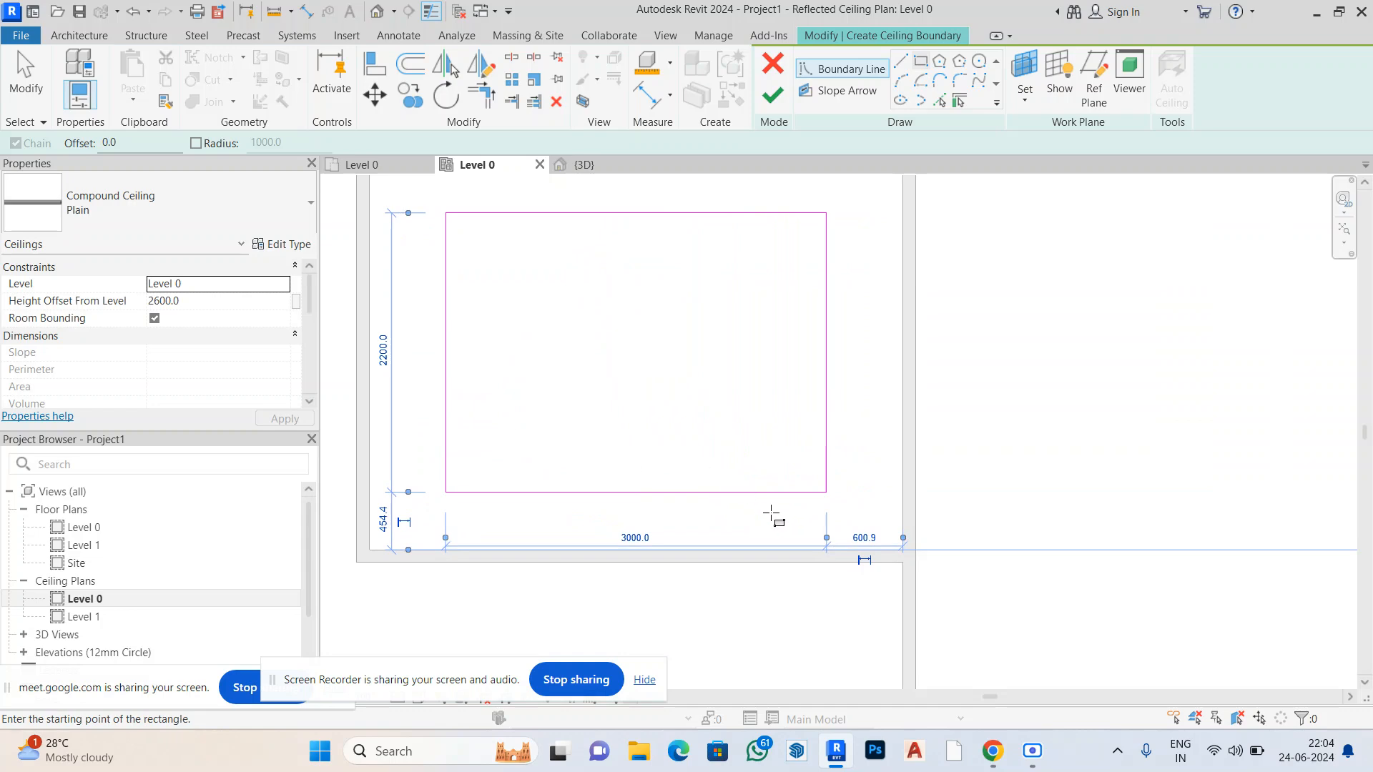
pyautogui.scroll(-1, 779, 522)
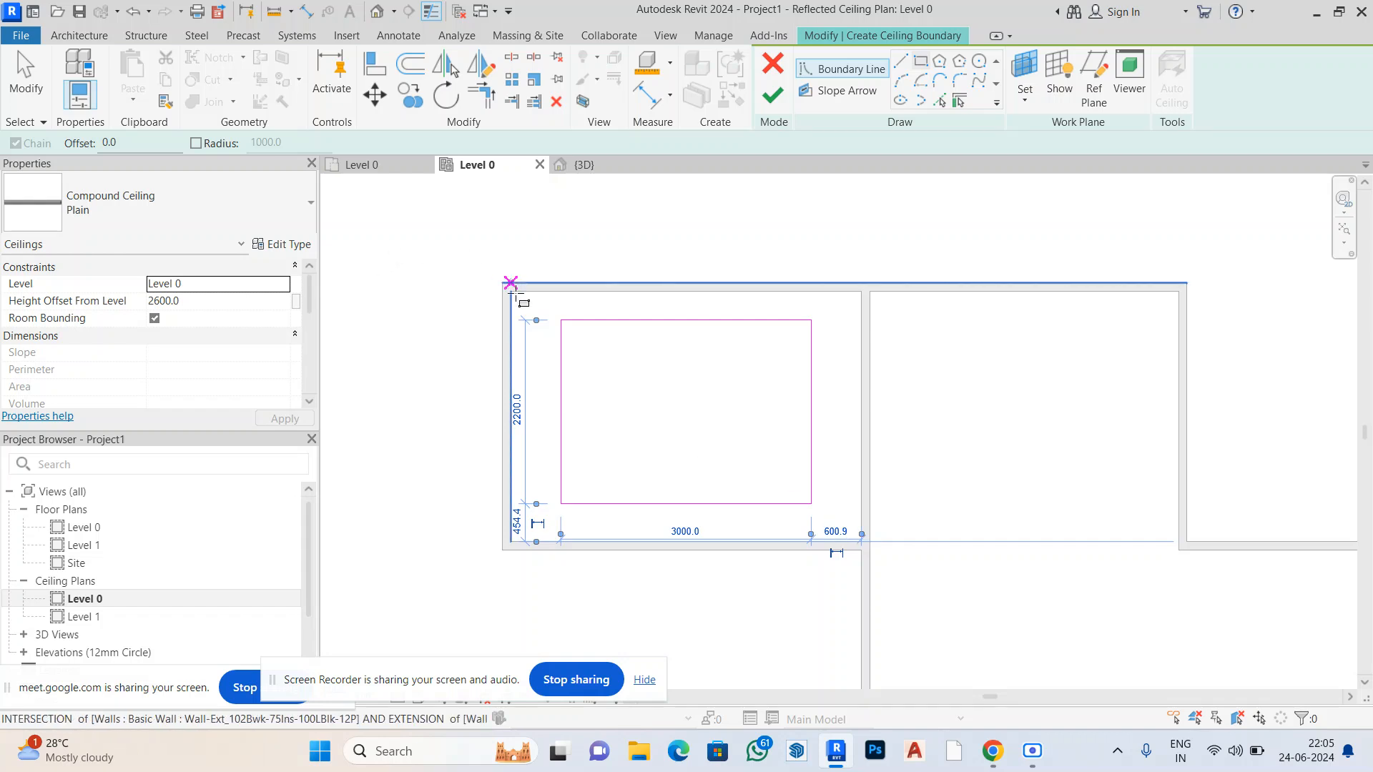
pyautogui.click(510, 291)
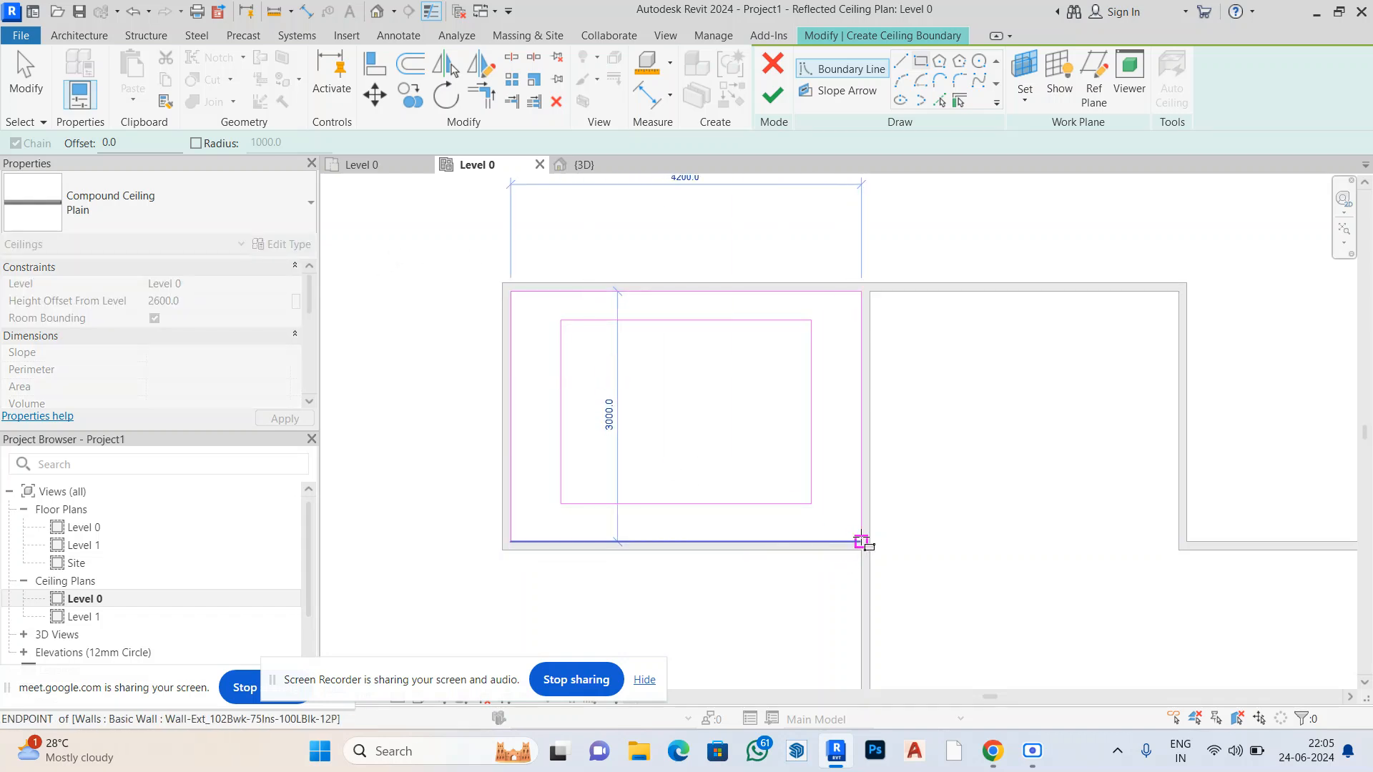
pyautogui.click(862, 541)
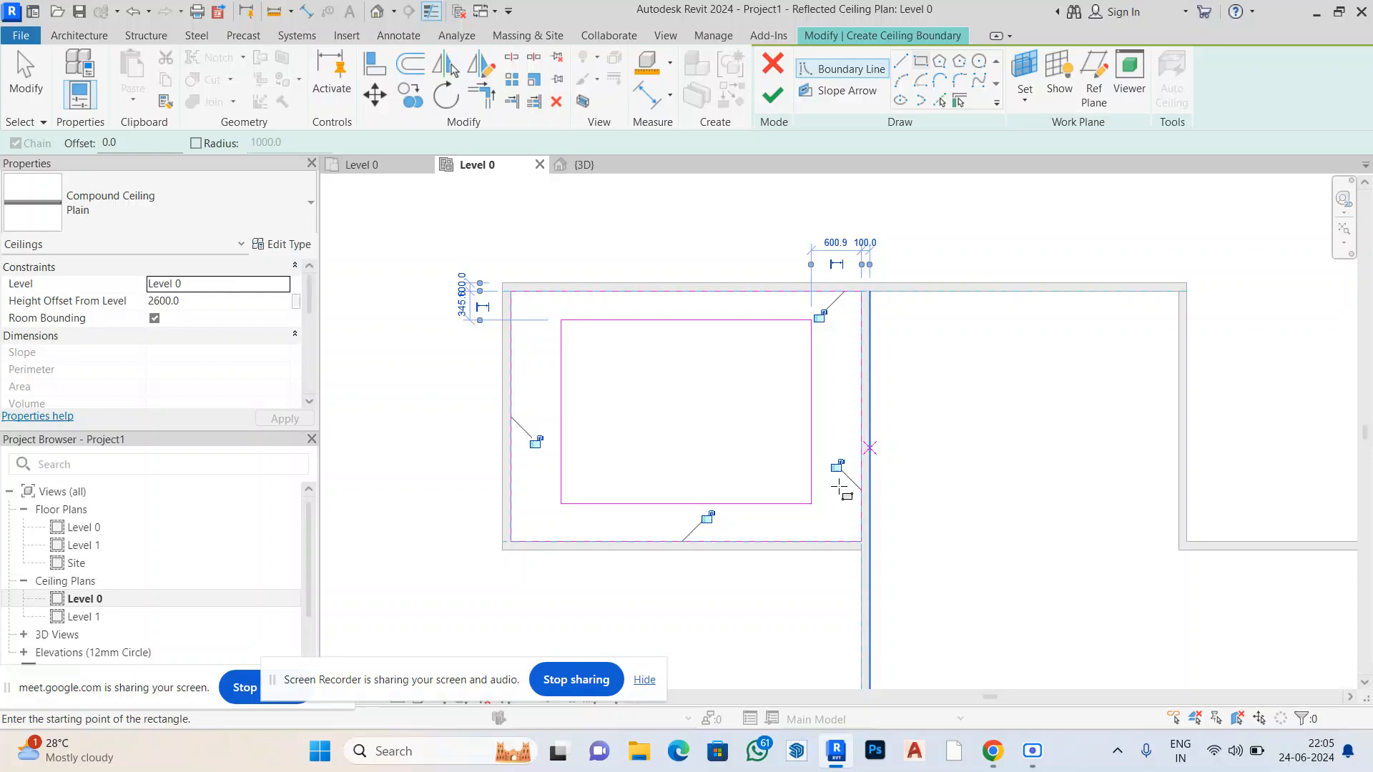
pyautogui.scroll(1, 799, 449)
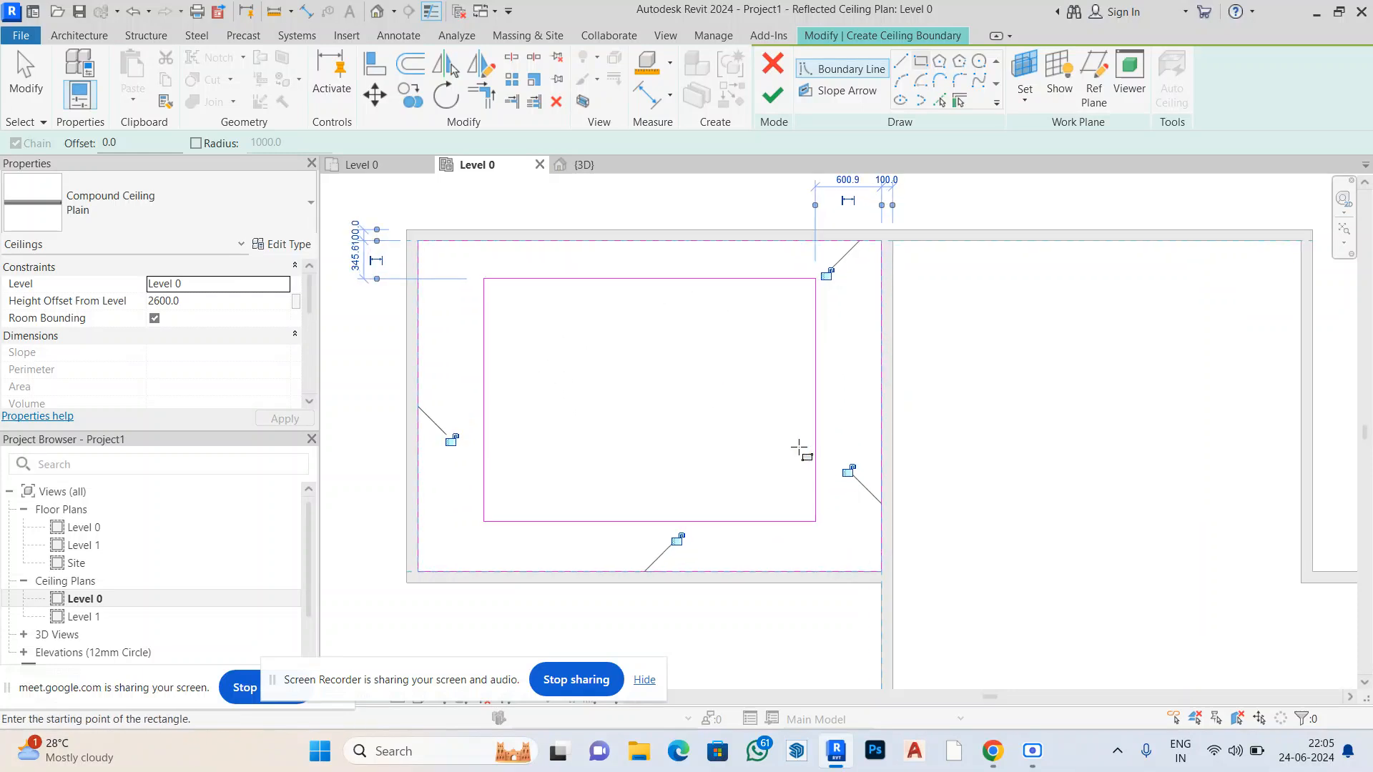
pyautogui.click(776, 98)
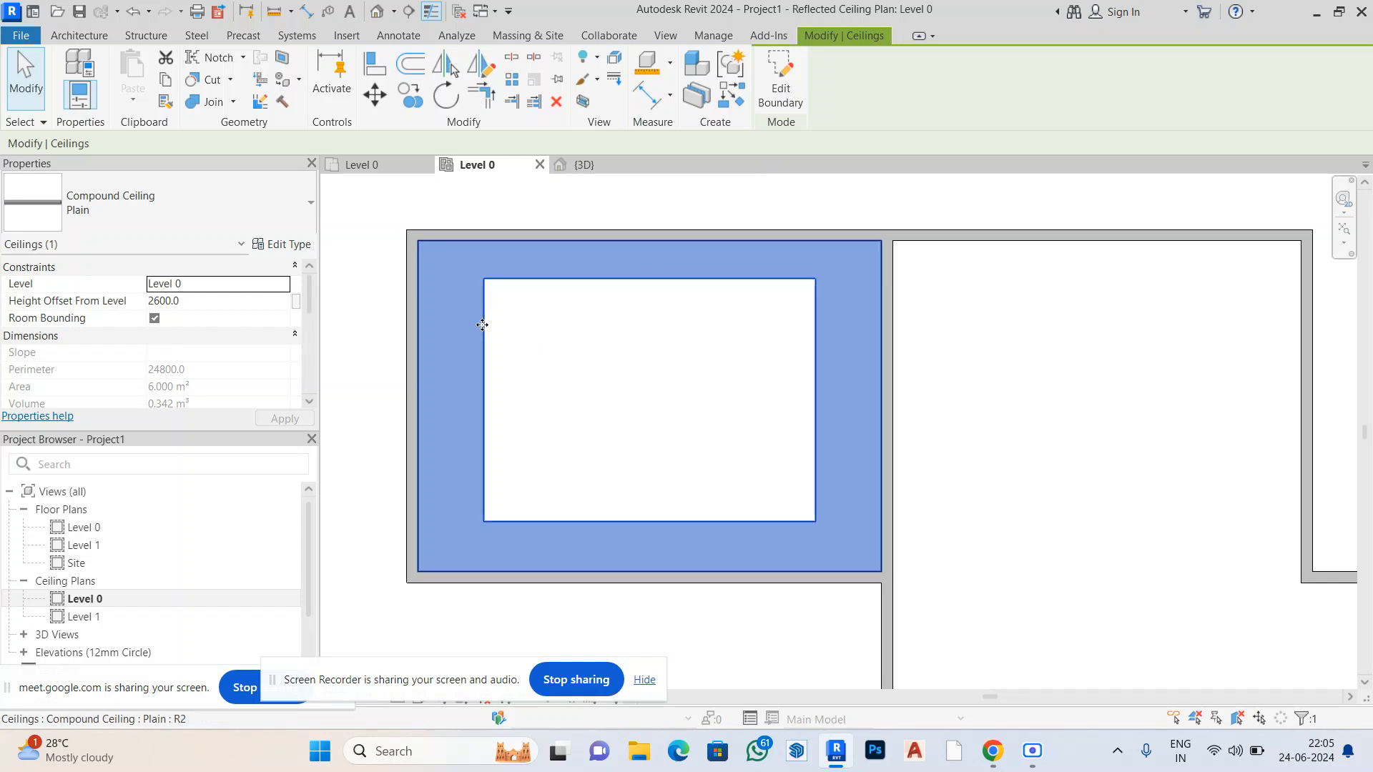
pyautogui.scroll(1, 509, 404)
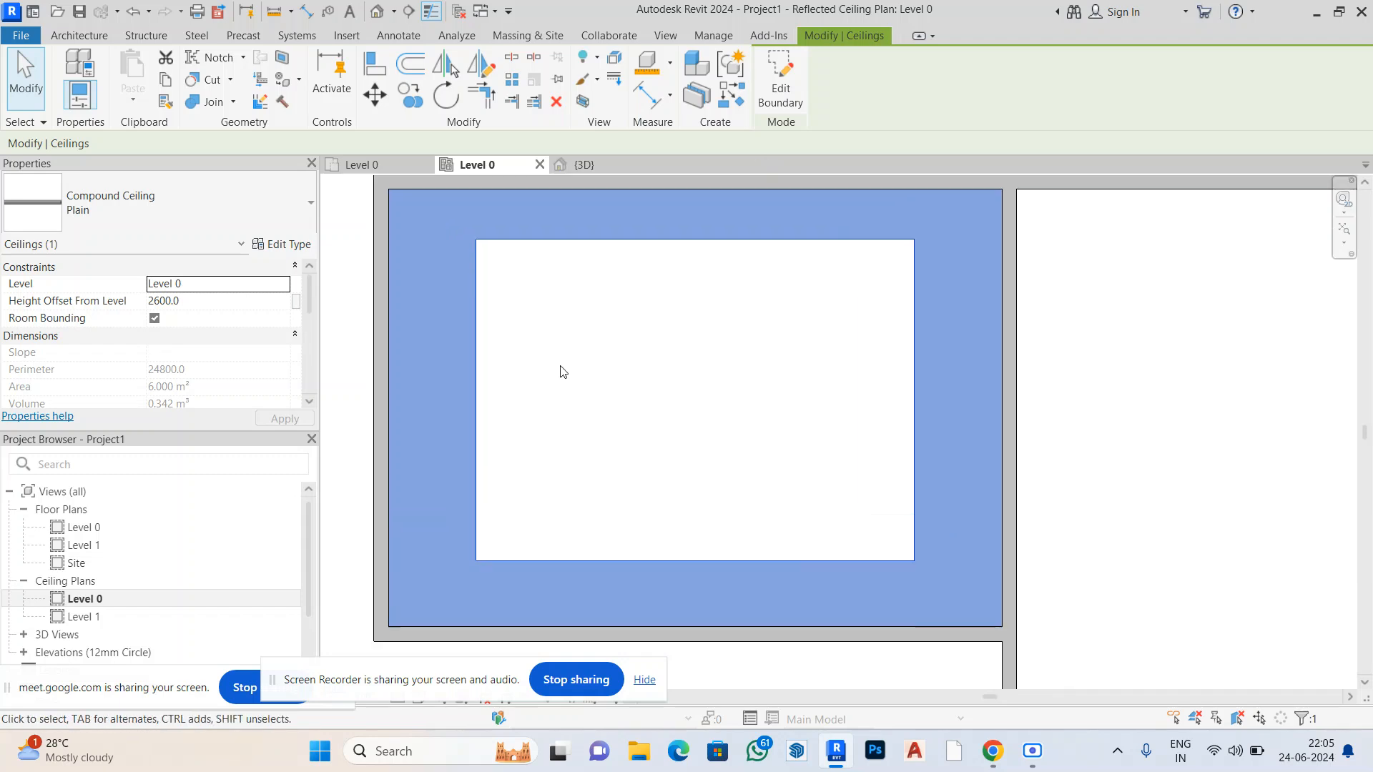
pyautogui.scroll(-1, 562, 371)
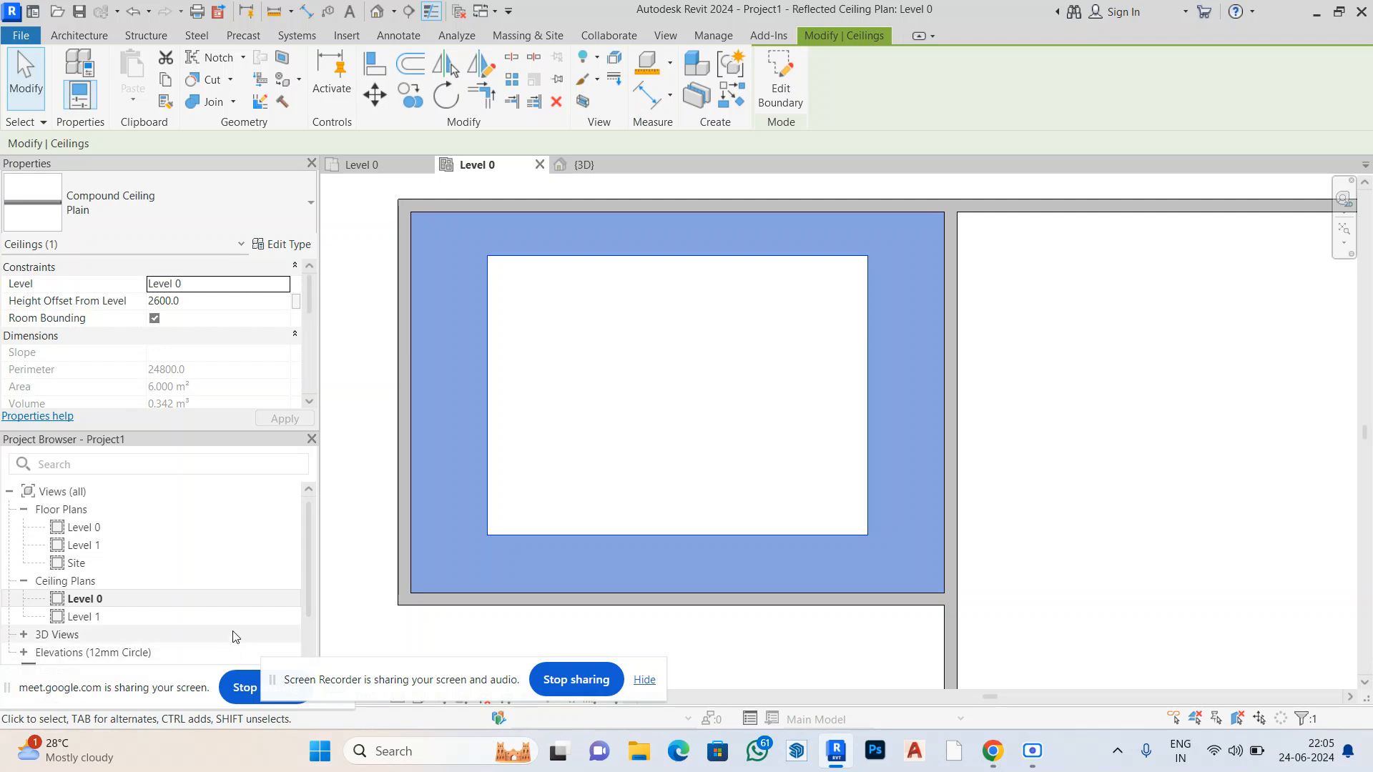
# View the Level 0 floor plan and the East elevation, and check the height of the Level 1 datum above Level 0
pyautogui.doubleClick(84, 528)
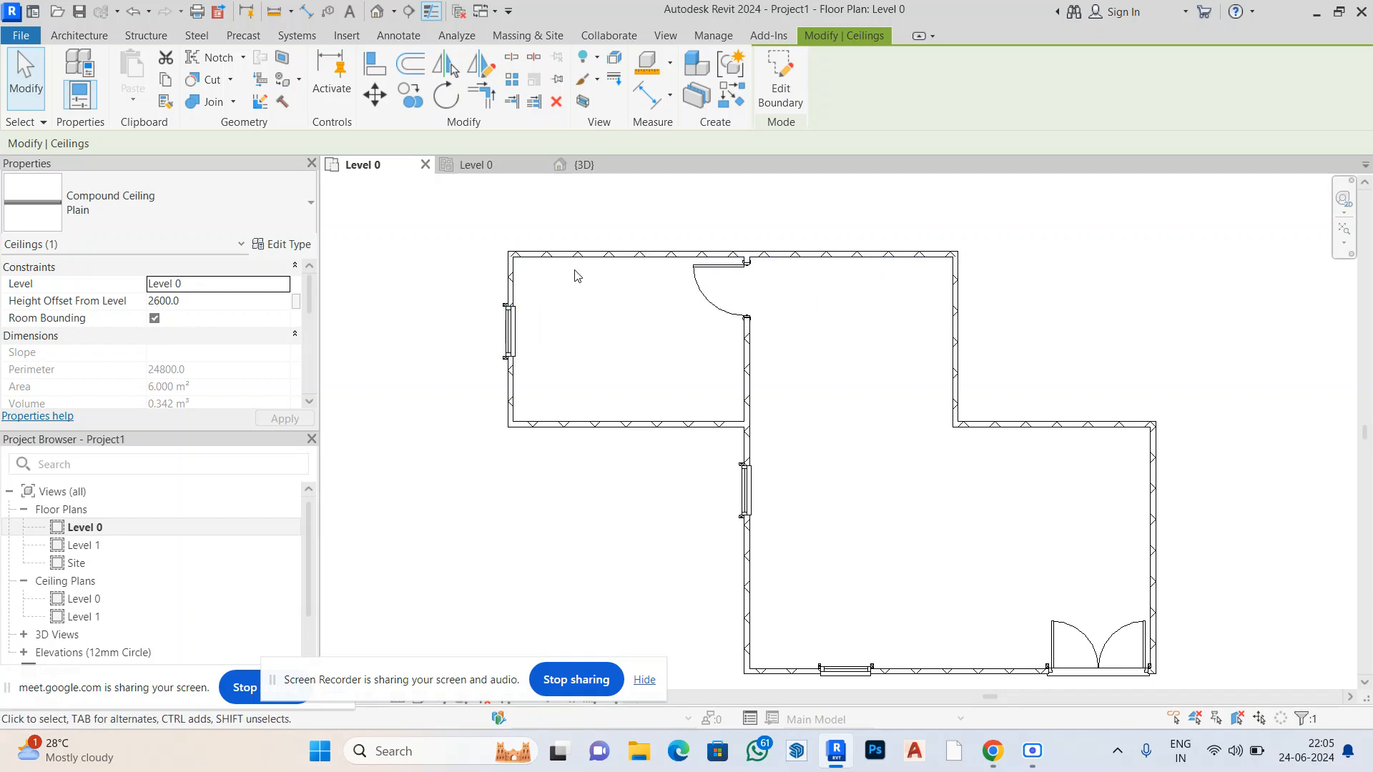
pyautogui.scroll(-3, 83, 586)
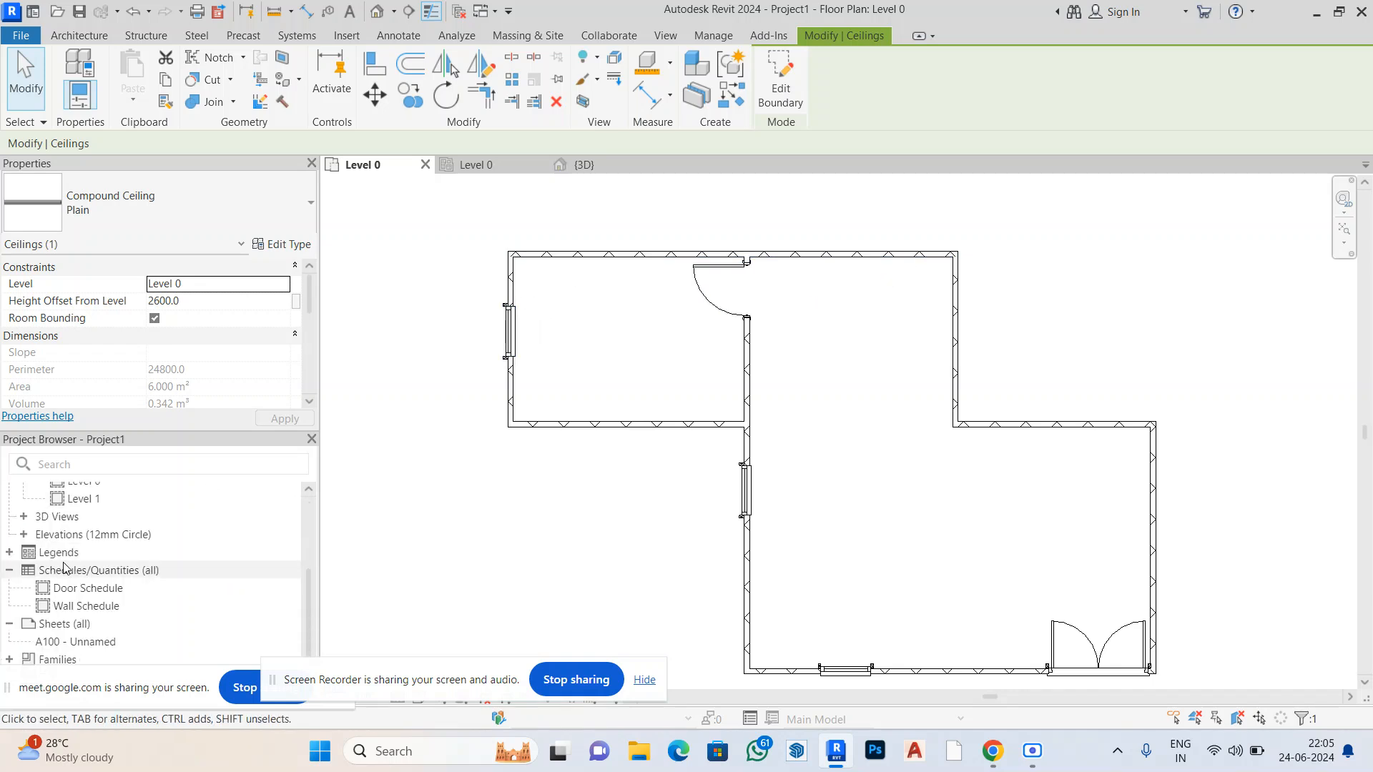
pyautogui.scroll(2, 108, 620)
pyautogui.scroll(-2, 100, 611)
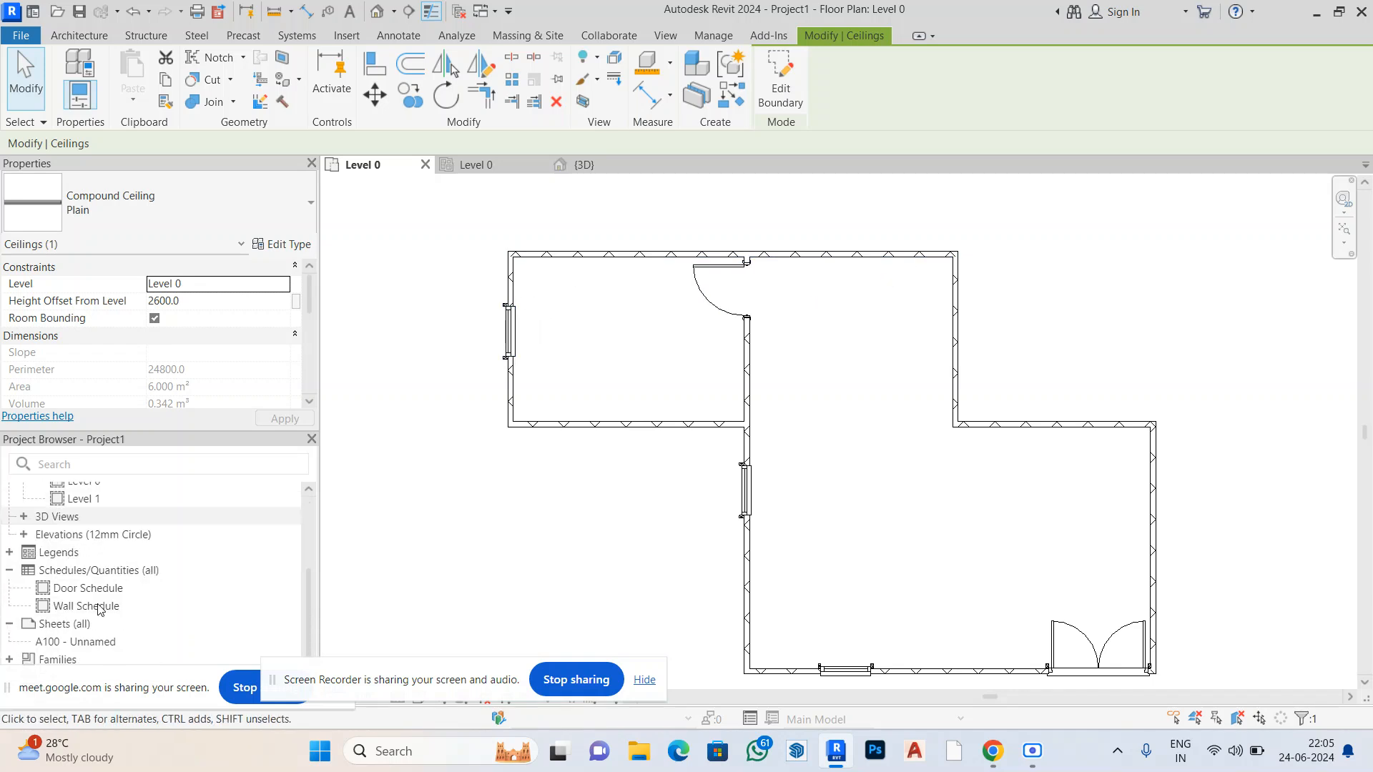
pyautogui.doubleClick(96, 537)
pyautogui.doubleClick(85, 554)
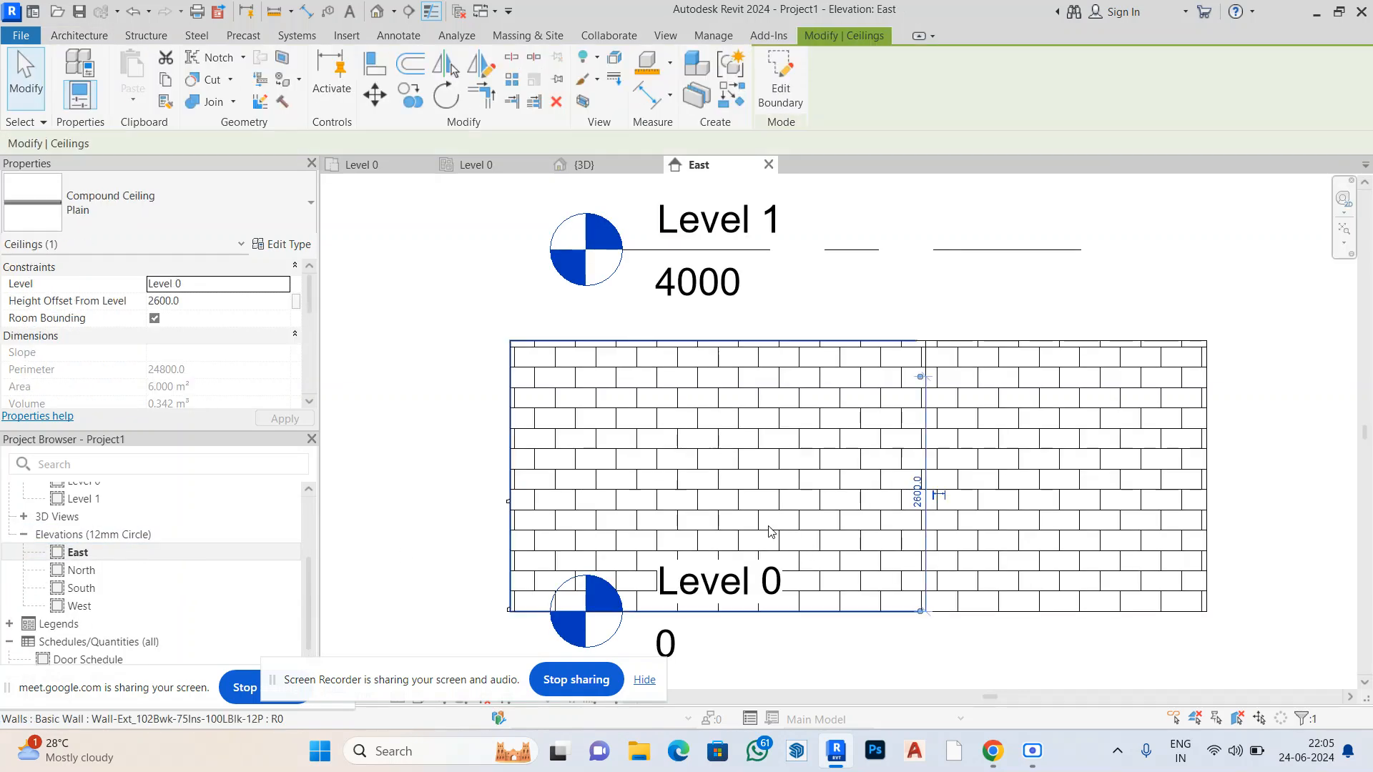
pyautogui.click(692, 299)
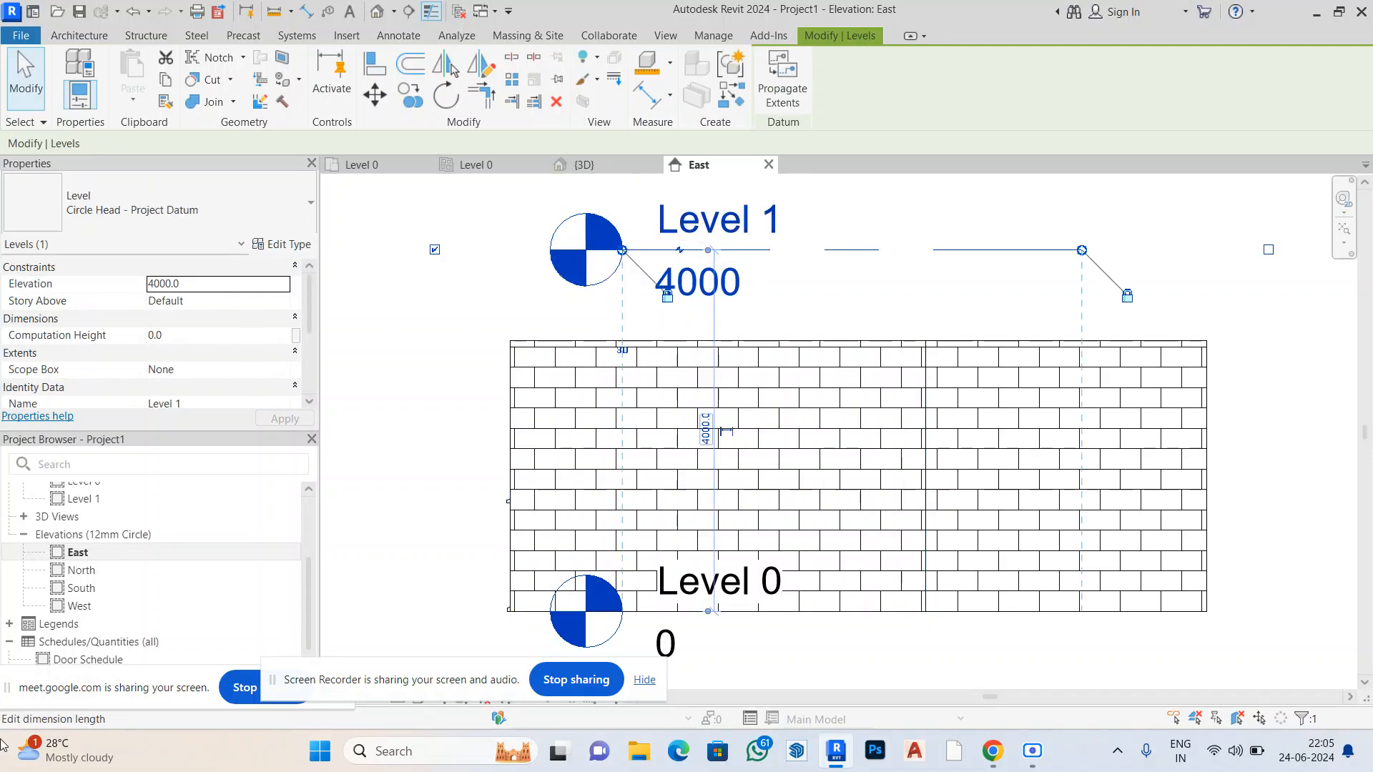
pyautogui.click(492, 321)
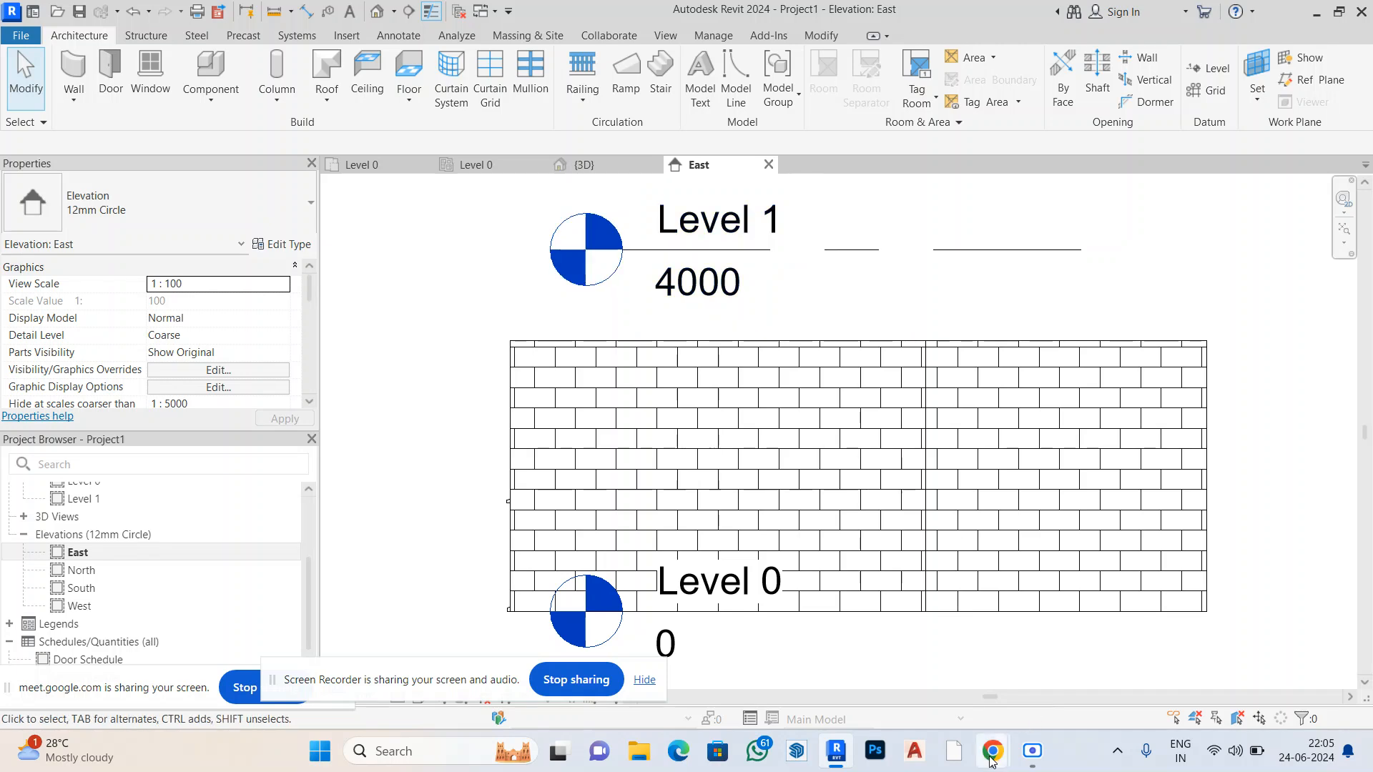
# Switch to the Google Meet call in Chrome and stop presenting the screen
pyautogui.moveTo(994, 755)
pyautogui.click(851, 674)
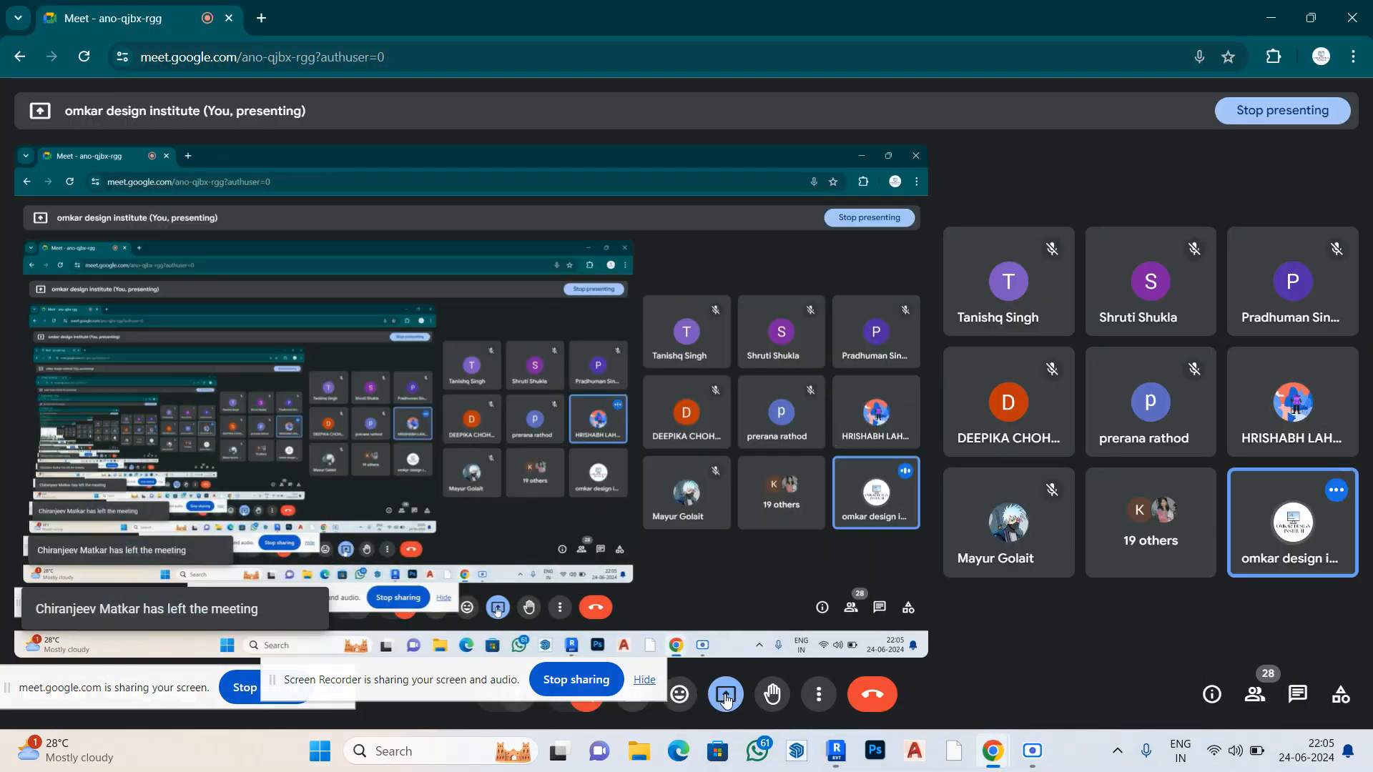
pyautogui.click(726, 693)
pyautogui.click(854, 635)
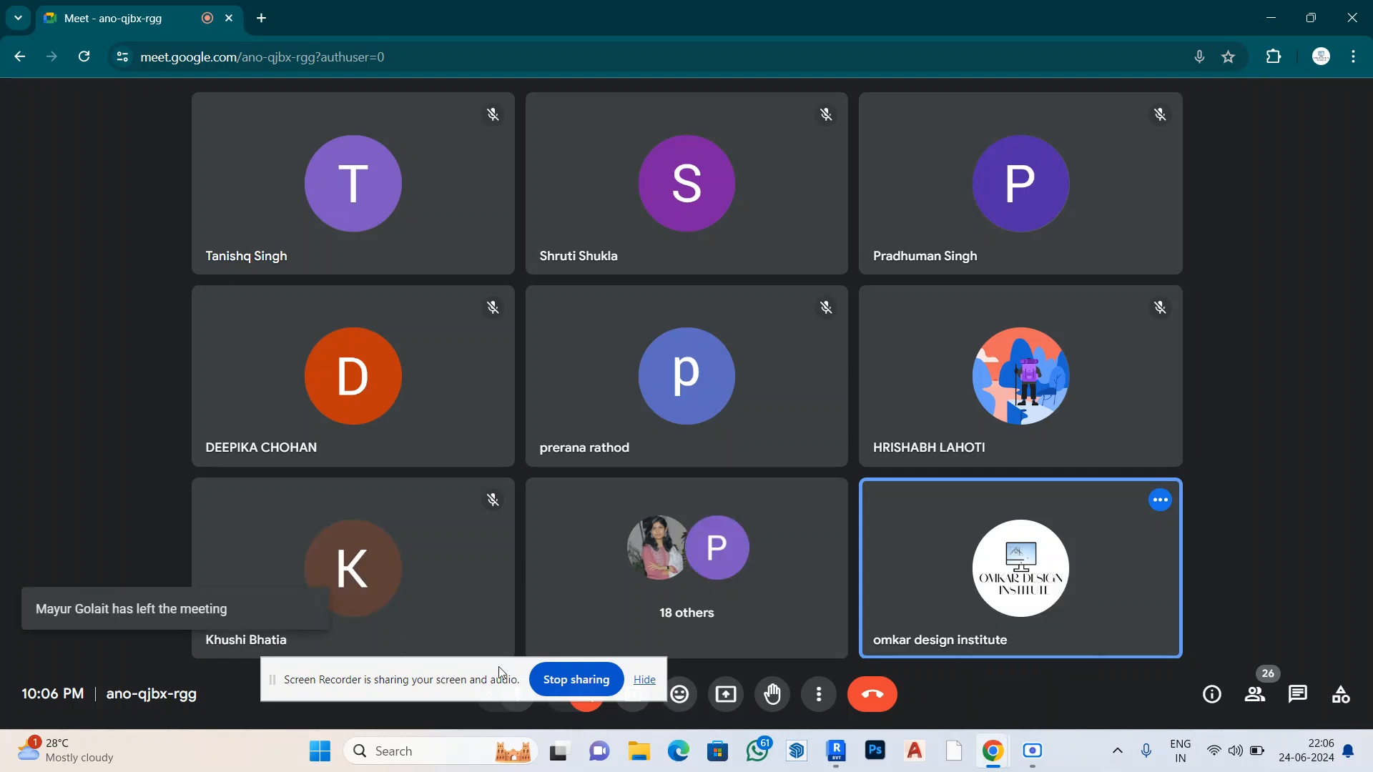
# Move the screen recorder's sharing bar clear of the call controls, mute the microphone and turn it back on
pyautogui.moveTo(272, 680); pyautogui.dragTo(29, 665)
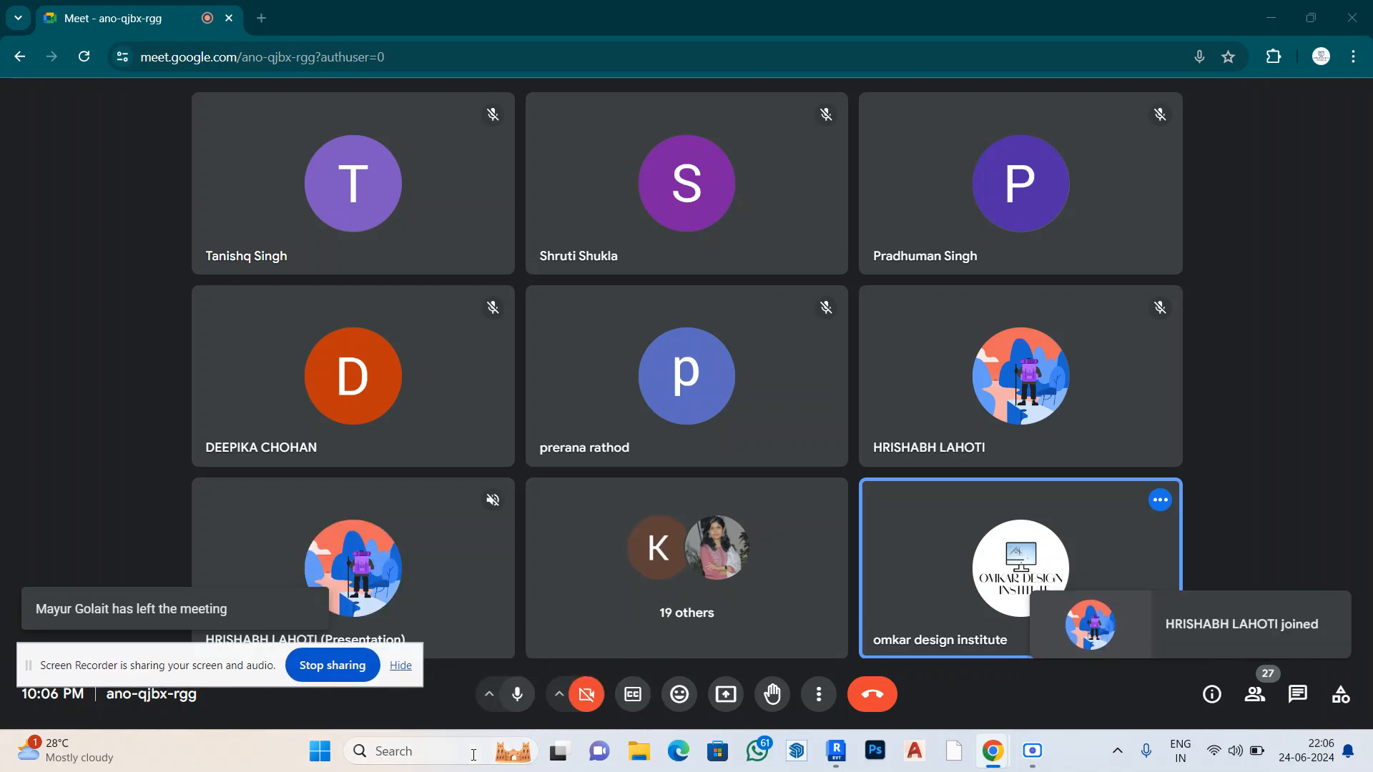
pyautogui.click(520, 696)
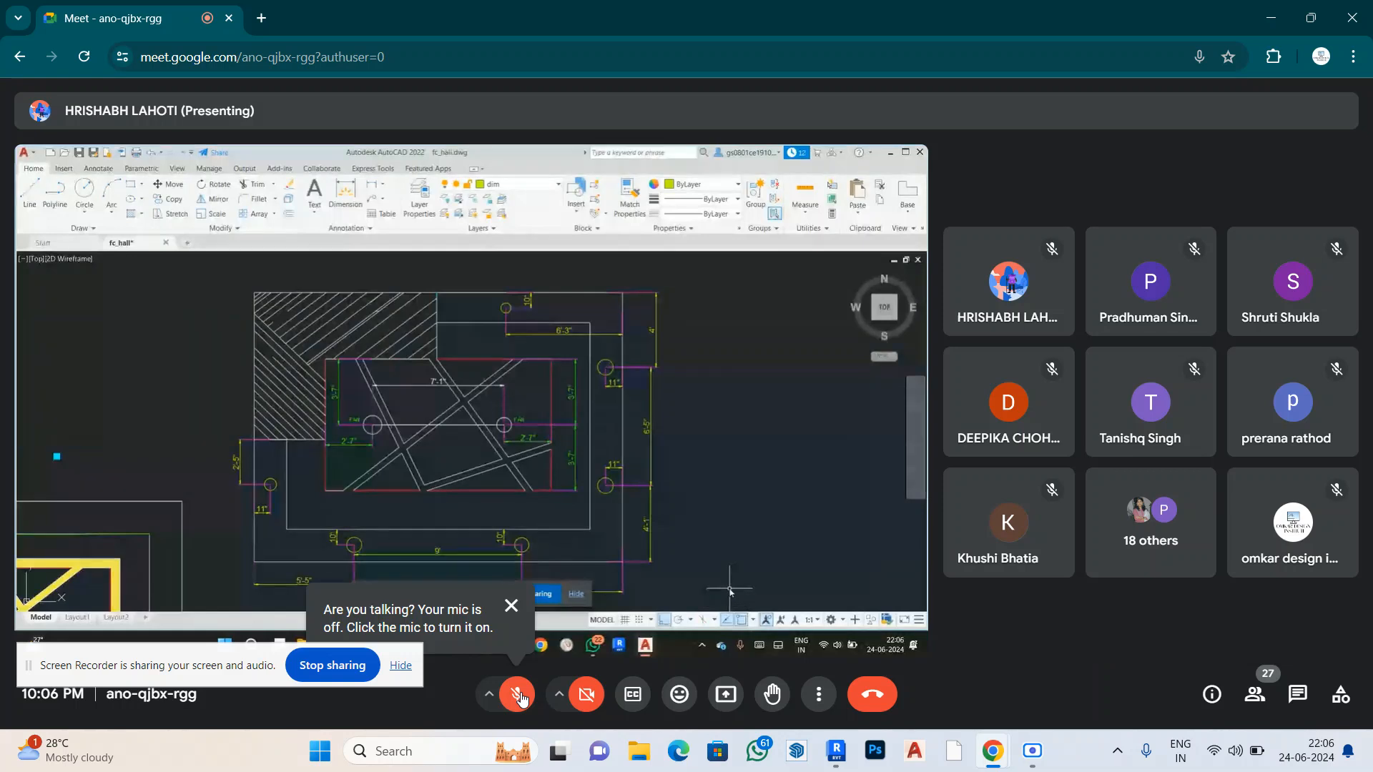
pyautogui.click(521, 699)
pyautogui.click(520, 697)
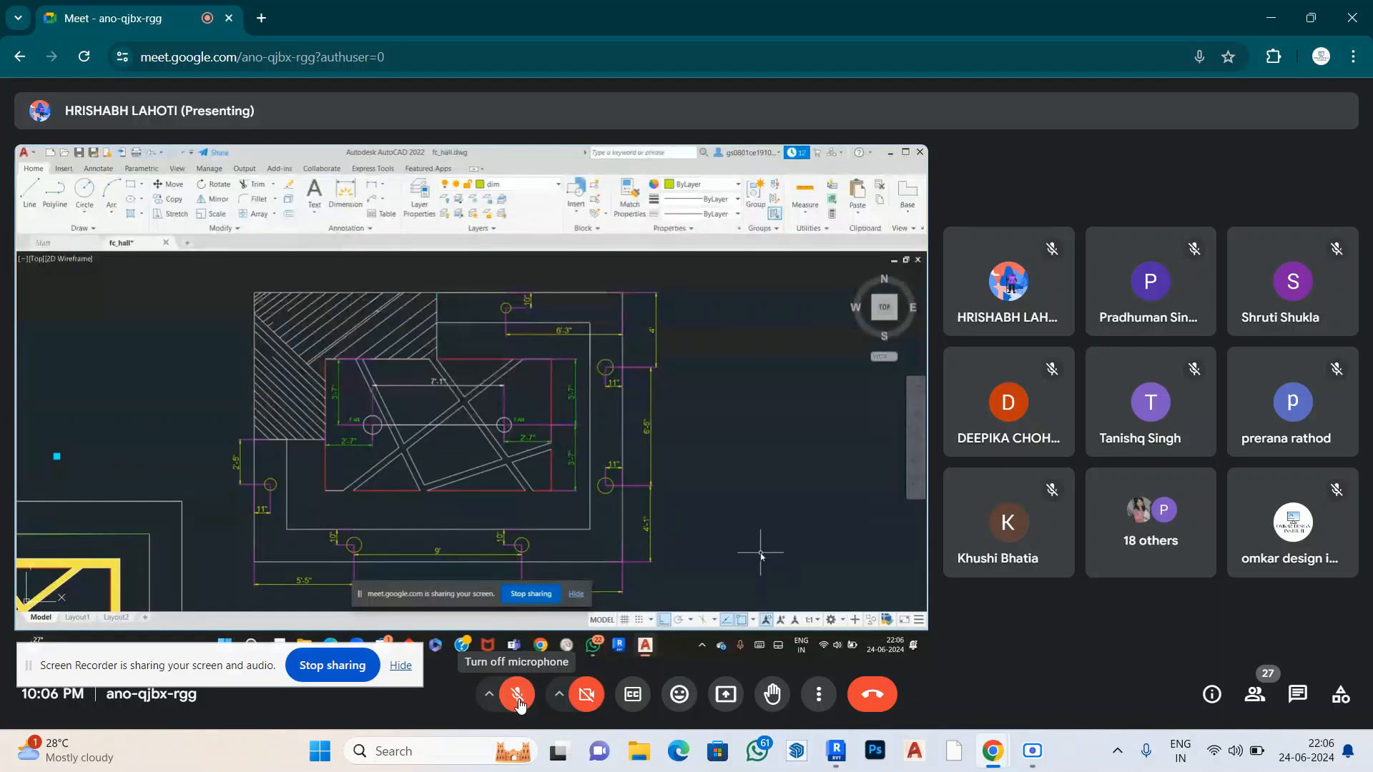
pyautogui.click(519, 701)
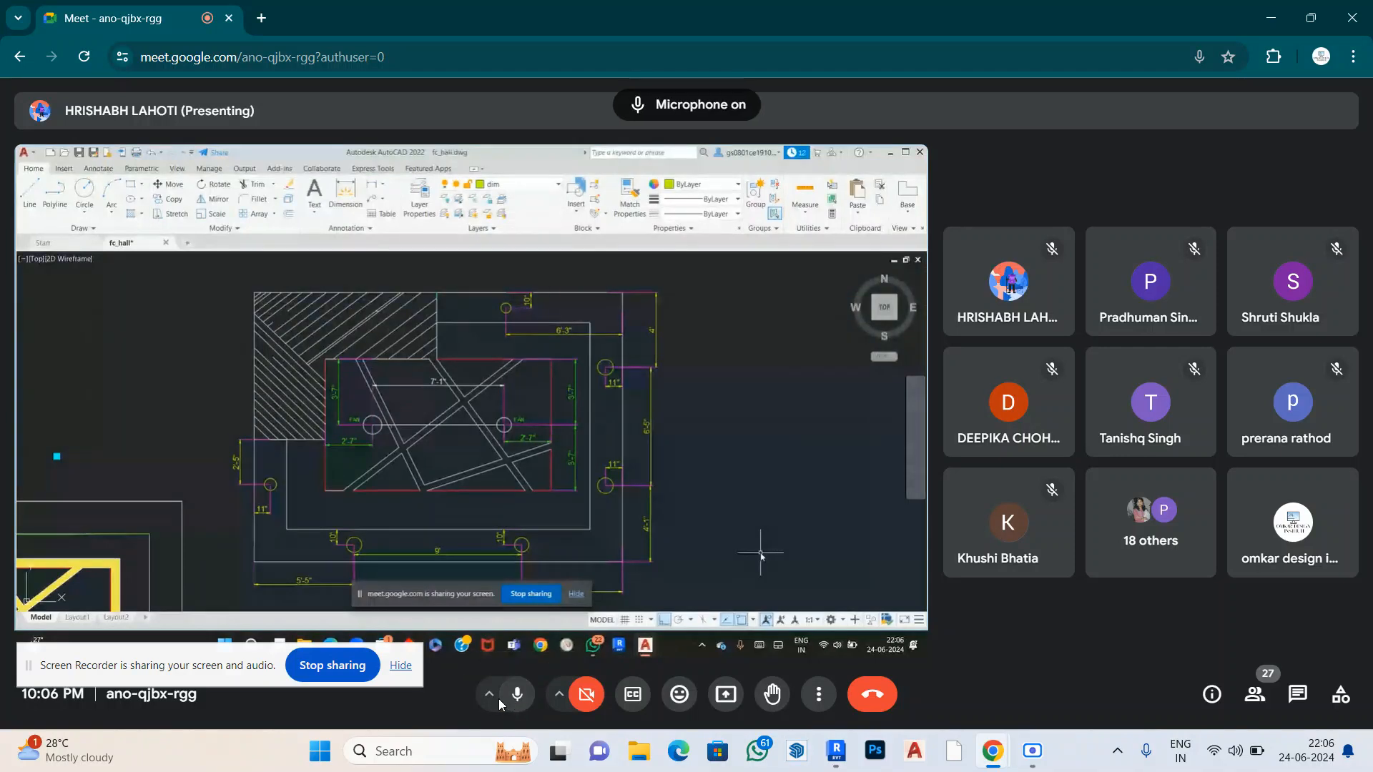